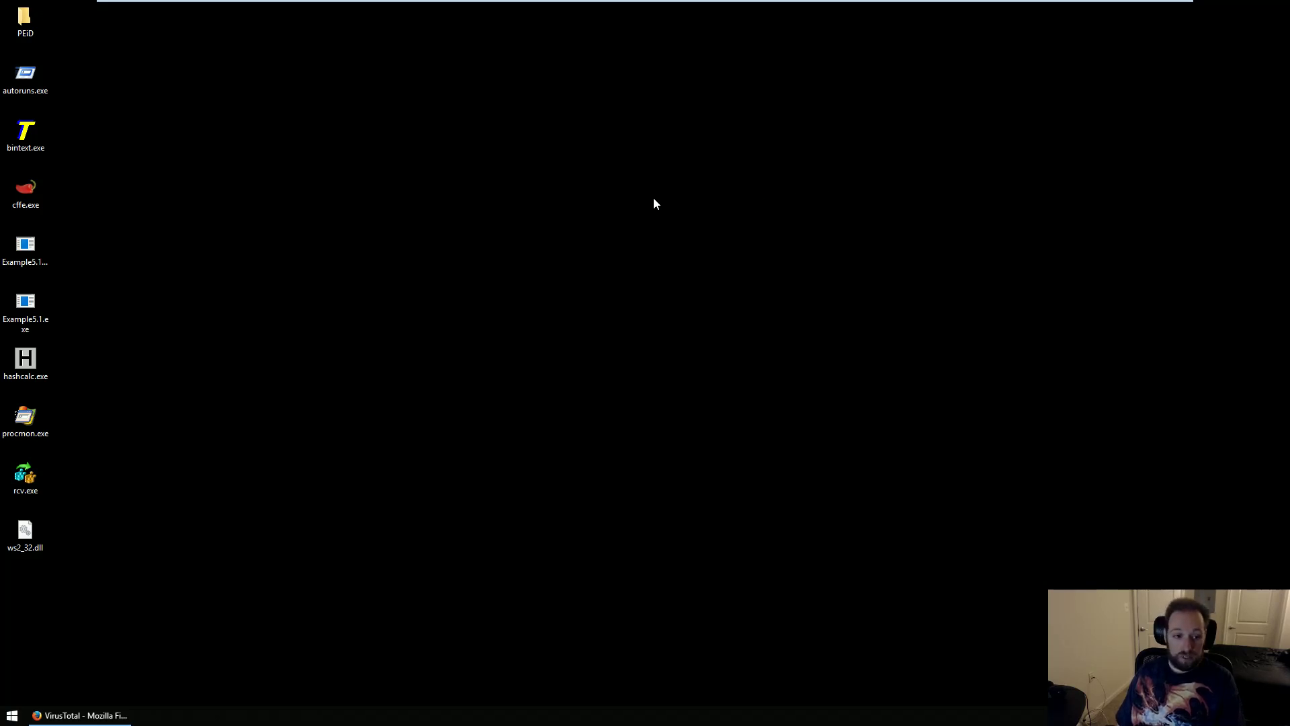
Calculate the hashes of Example5.1.exe from the desktop in HashCalc and copy its MD5 value.
click(25, 311)
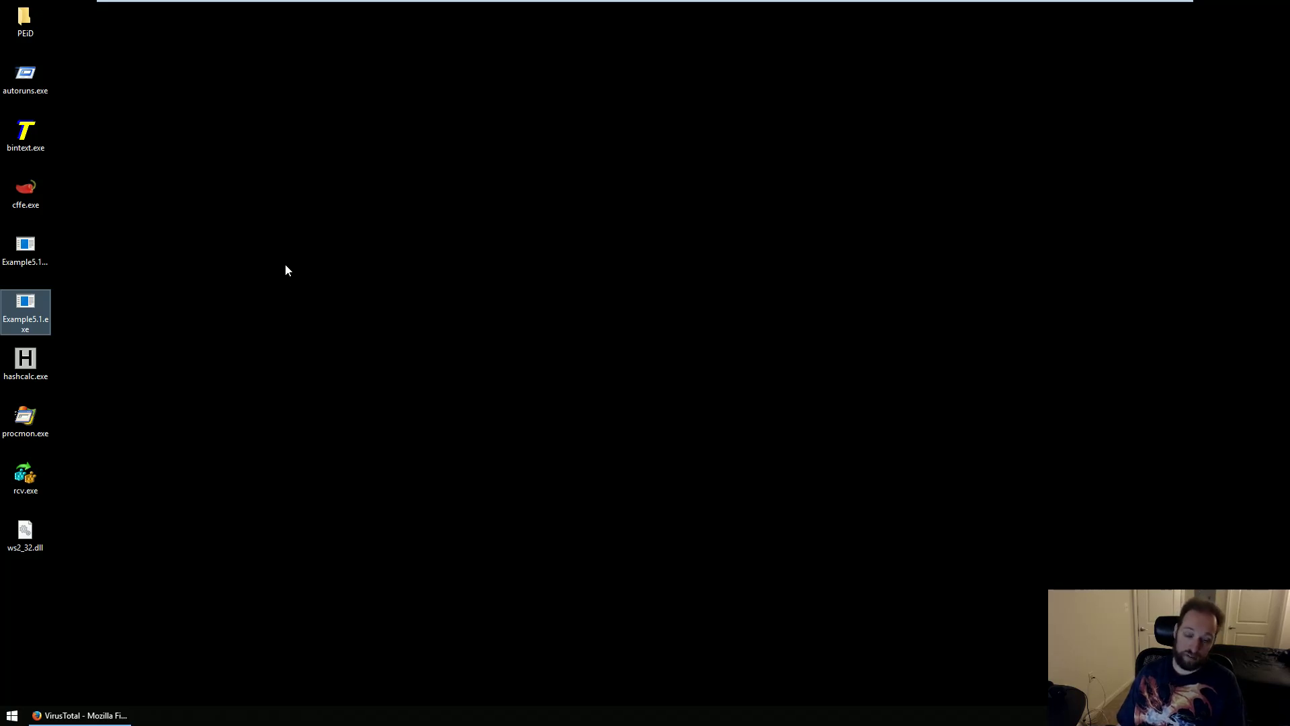
click(211, 325)
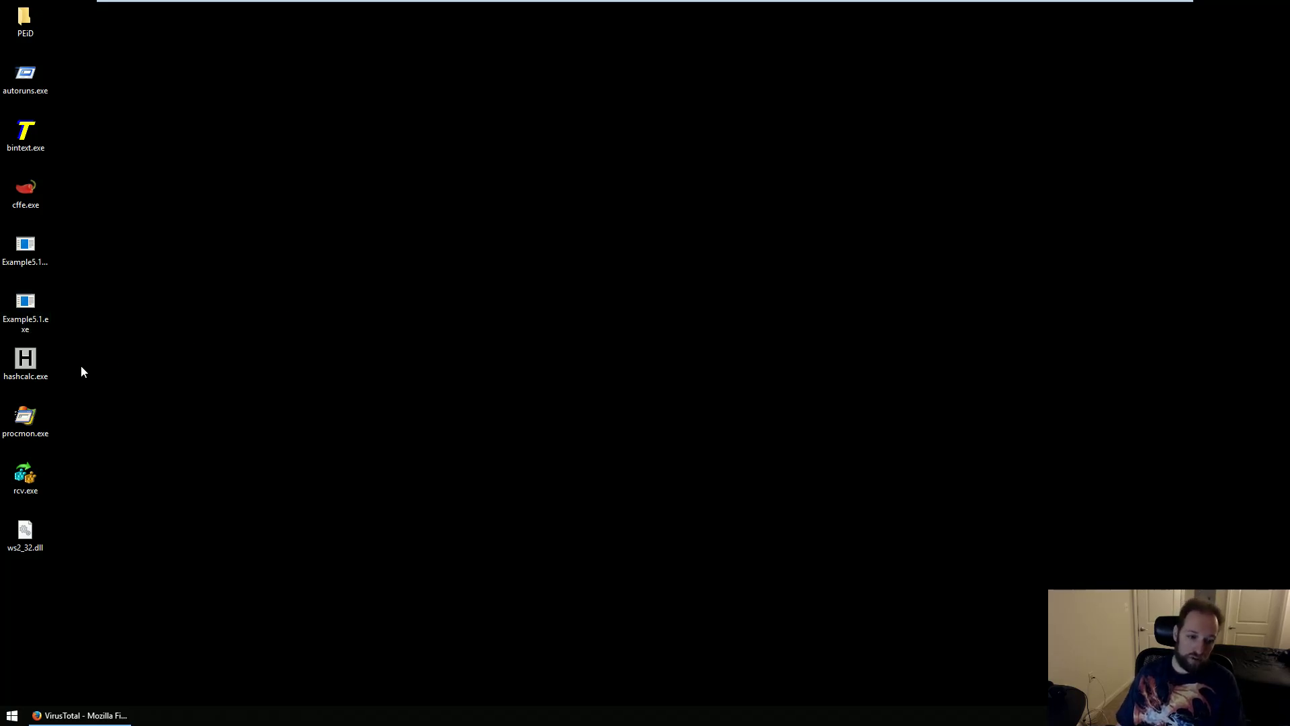
double_click(38, 362)
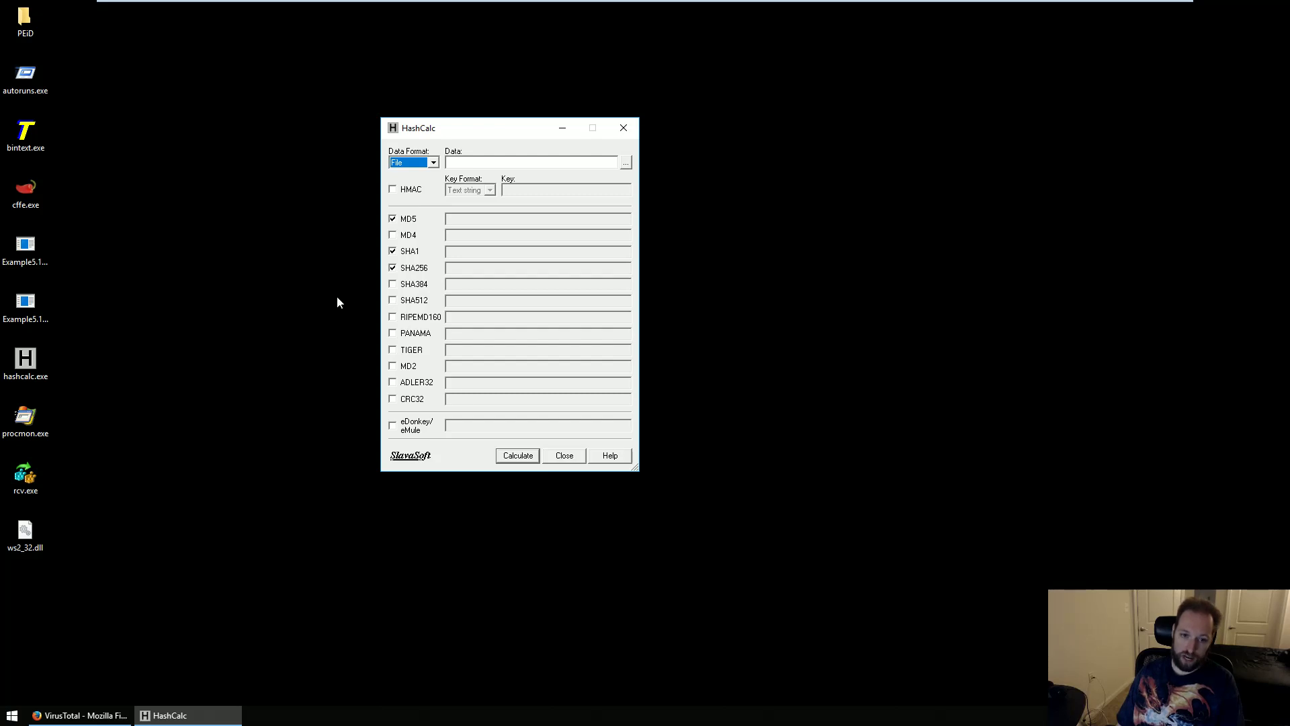
drag(25, 305, 494, 287)
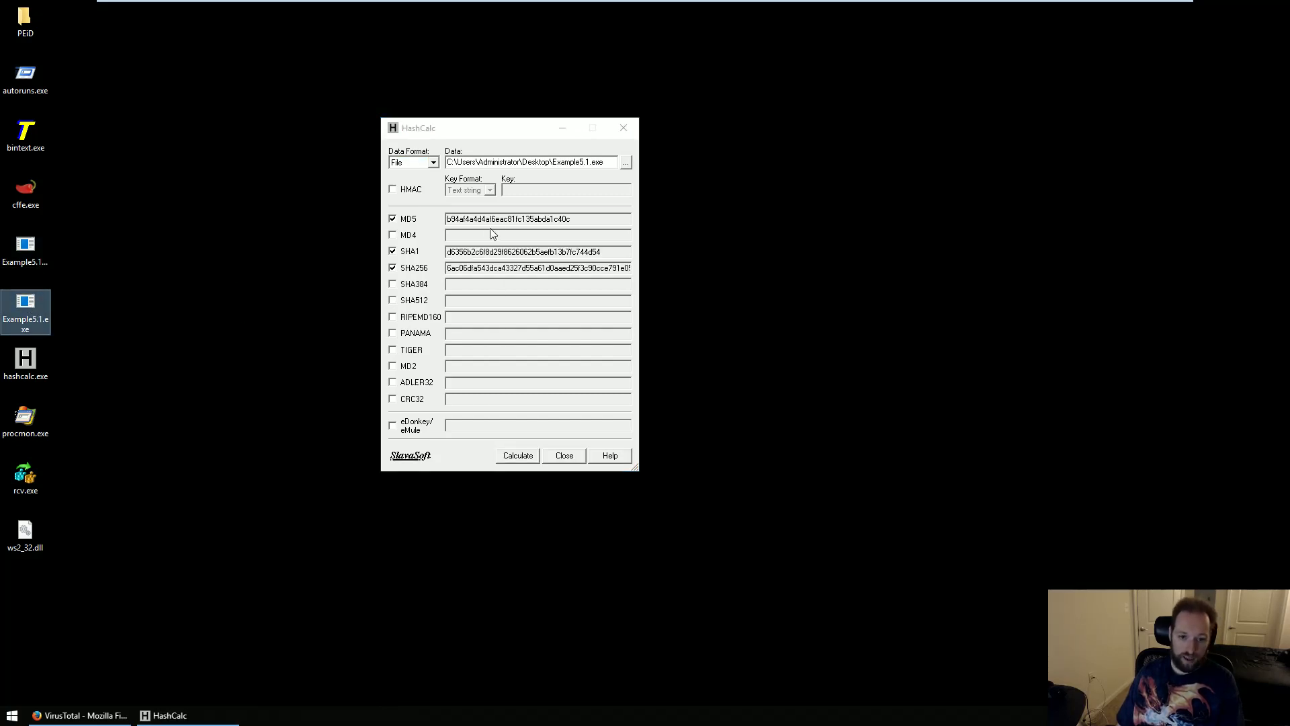
double_click(508, 218)
key(ctrl+c)
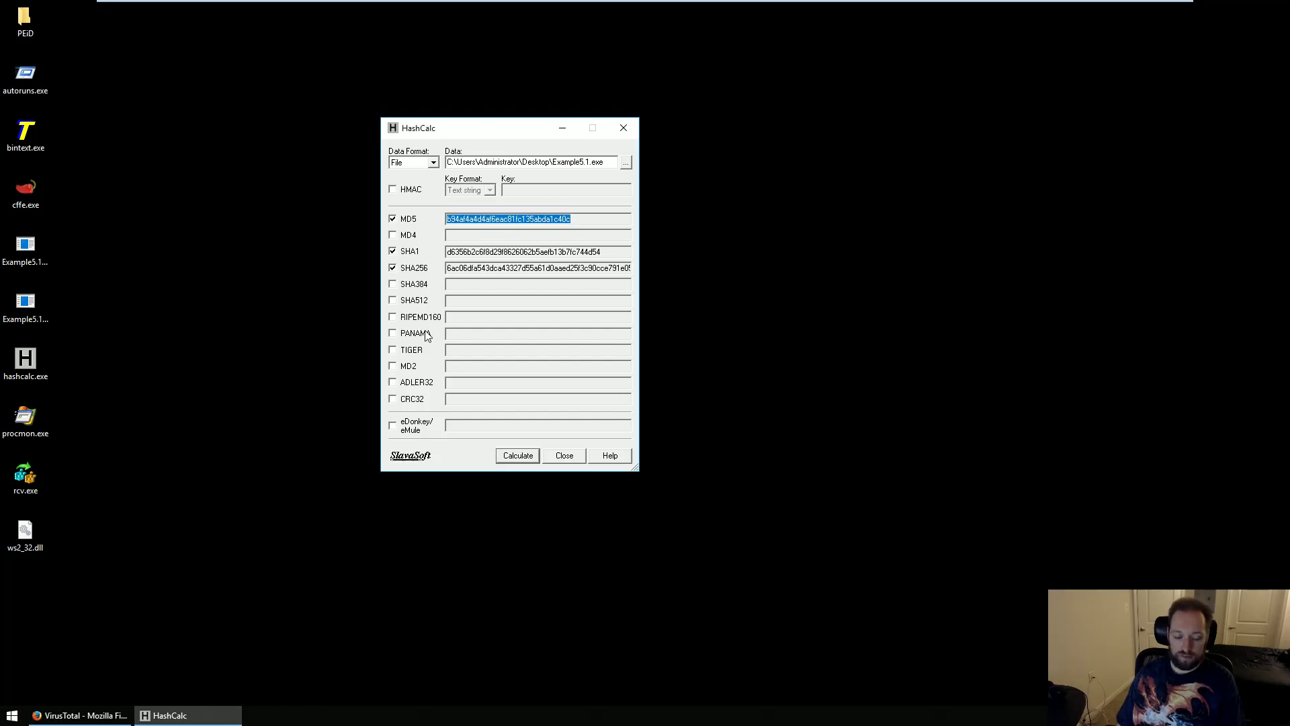
Switch to Firefox and search VirusTotal for the copied MD5 hash.
click(79, 715)
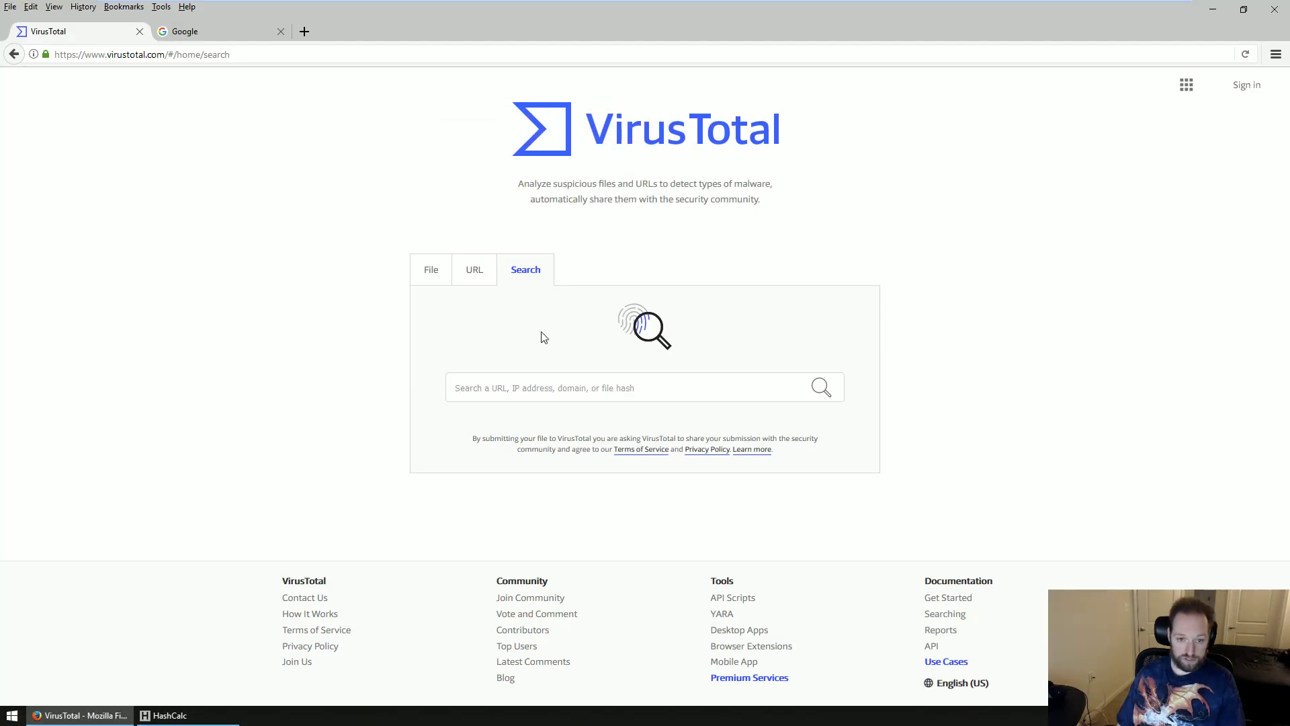
click(518, 381)
key(ctrl+v)
key(Return)
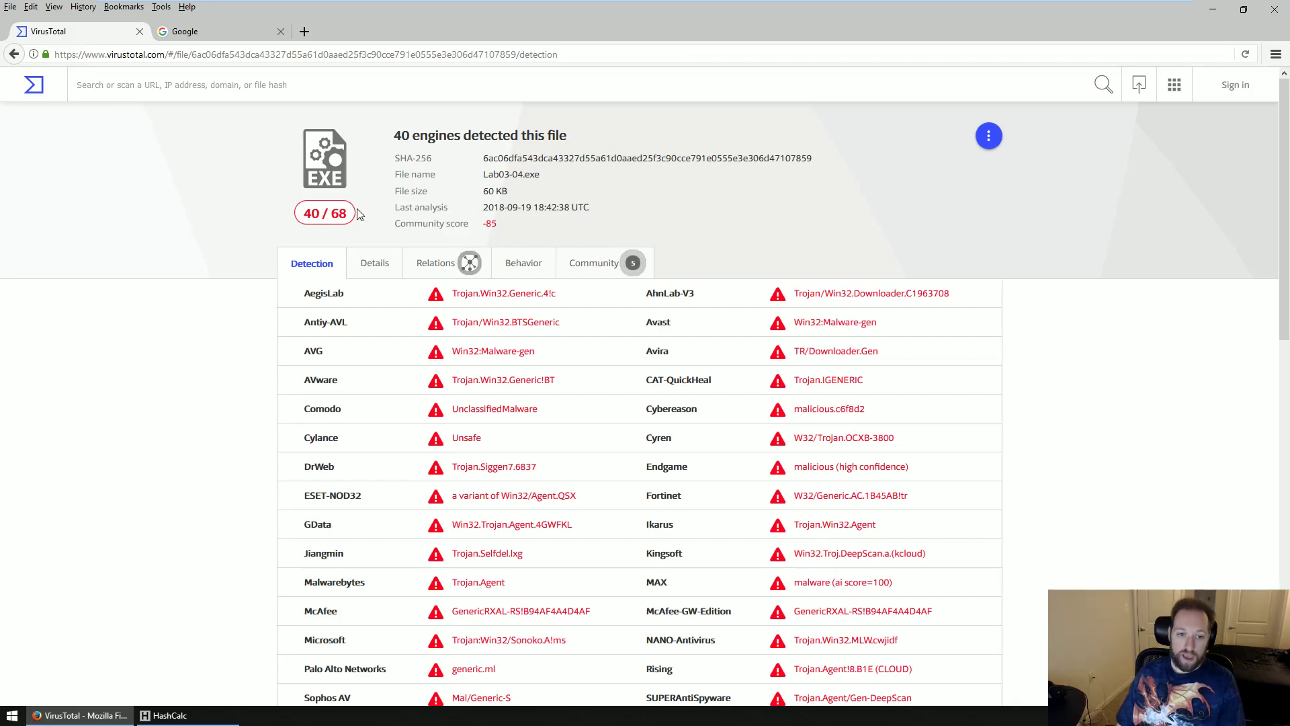
Review the antivirus engines' detection names for the file in the VirusTotal report.
scroll(581, 255, down, 2)
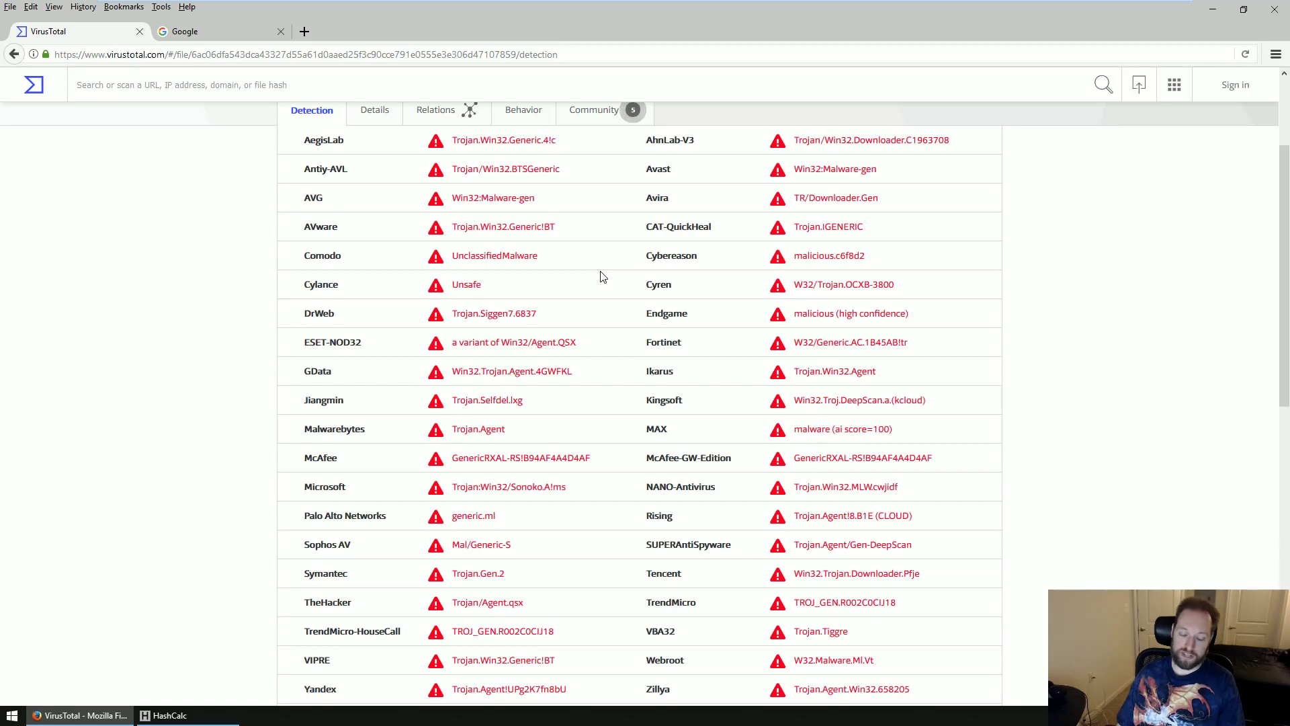
scroll(604, 279, down, 2)
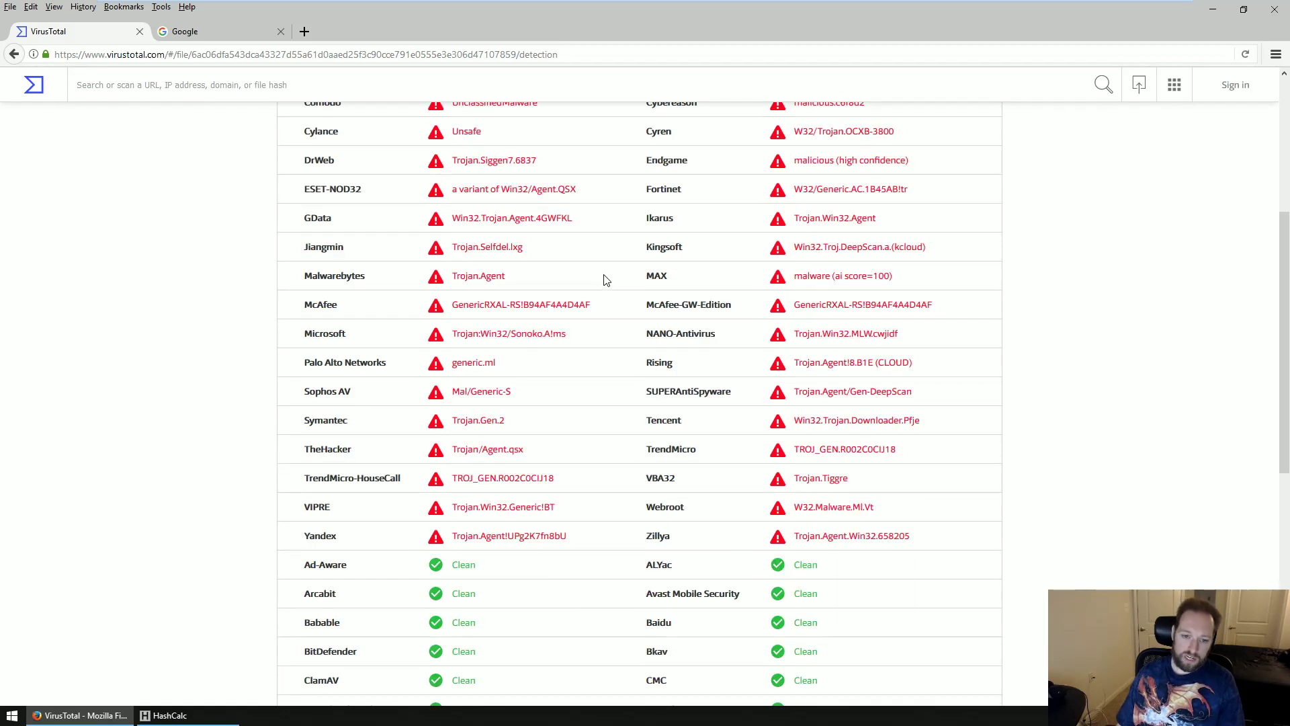
scroll(604, 282, up, 1)
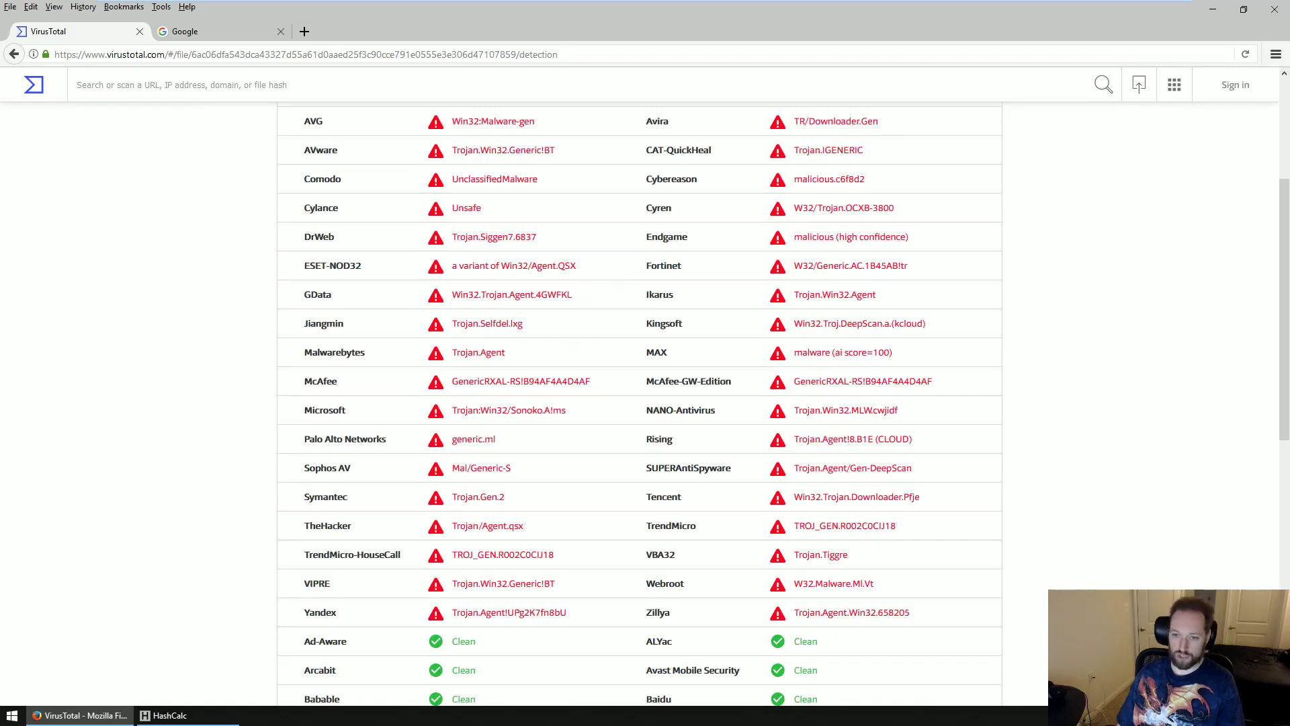
drag(850, 276, 937, 326)
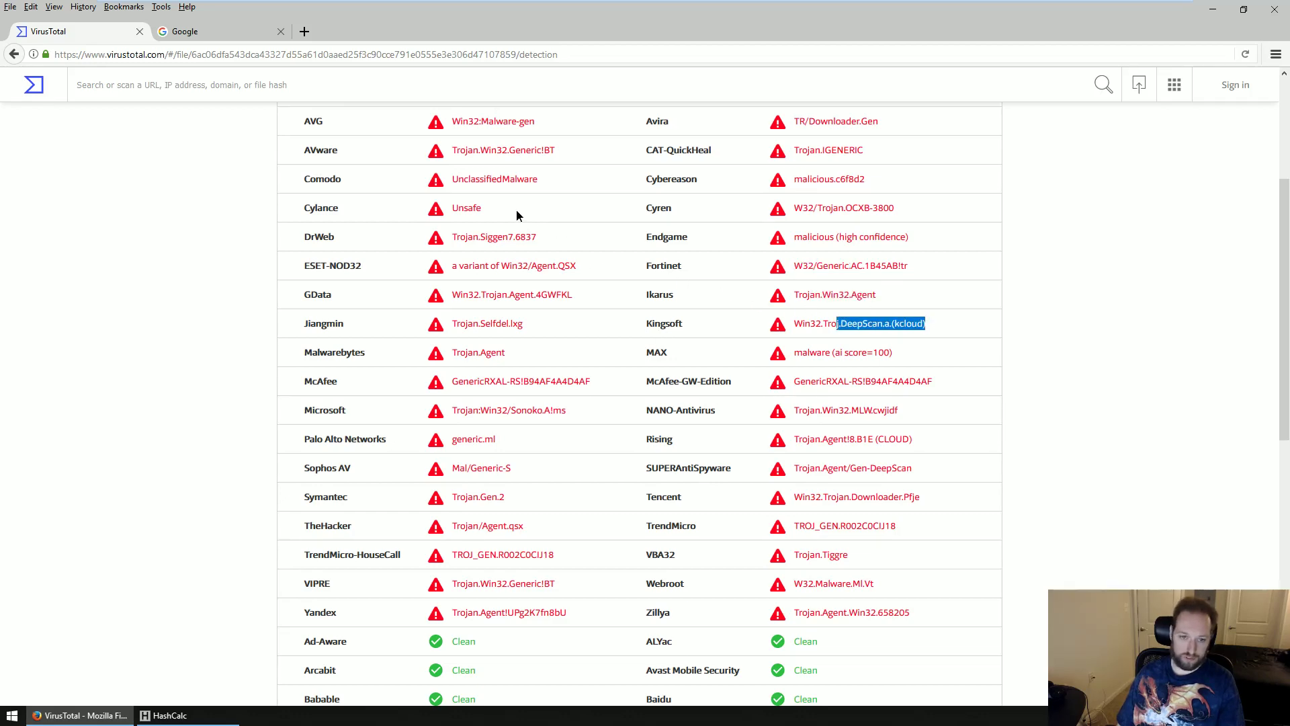
drag(516, 215, 451, 210)
drag(553, 190, 469, 180)
click(572, 193)
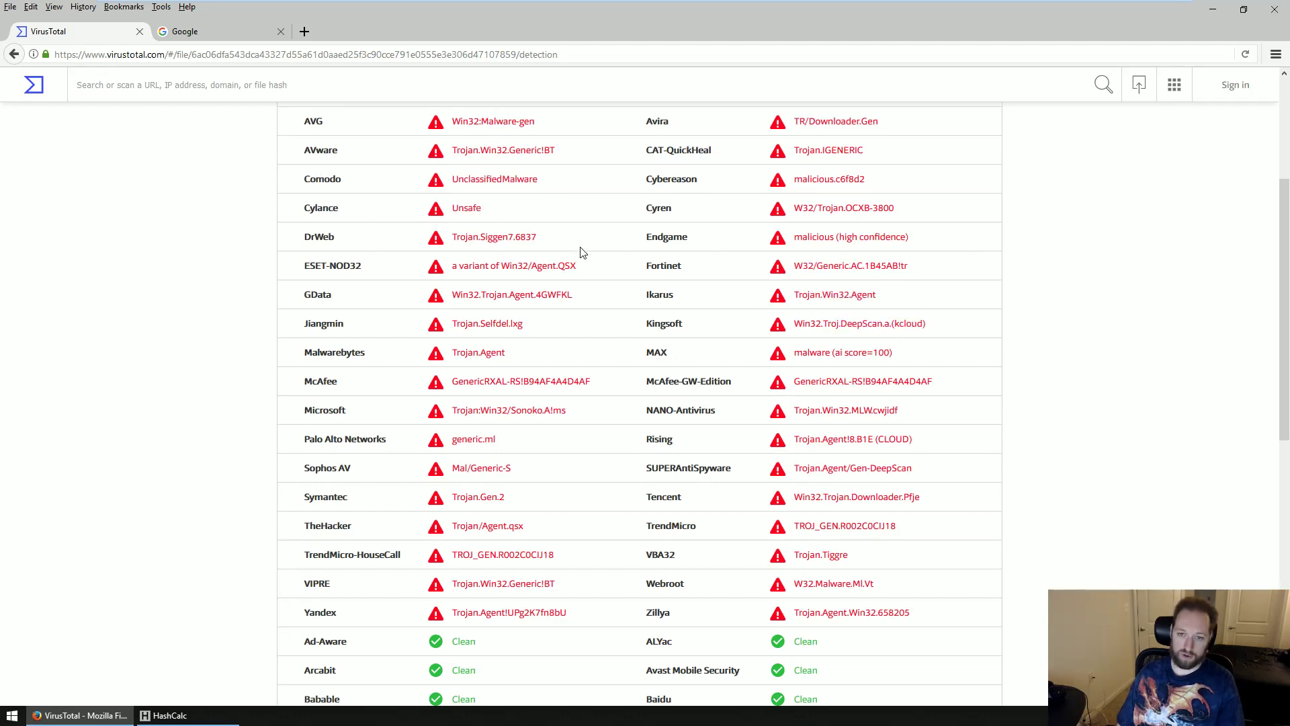
scroll(582, 252, up, 3)
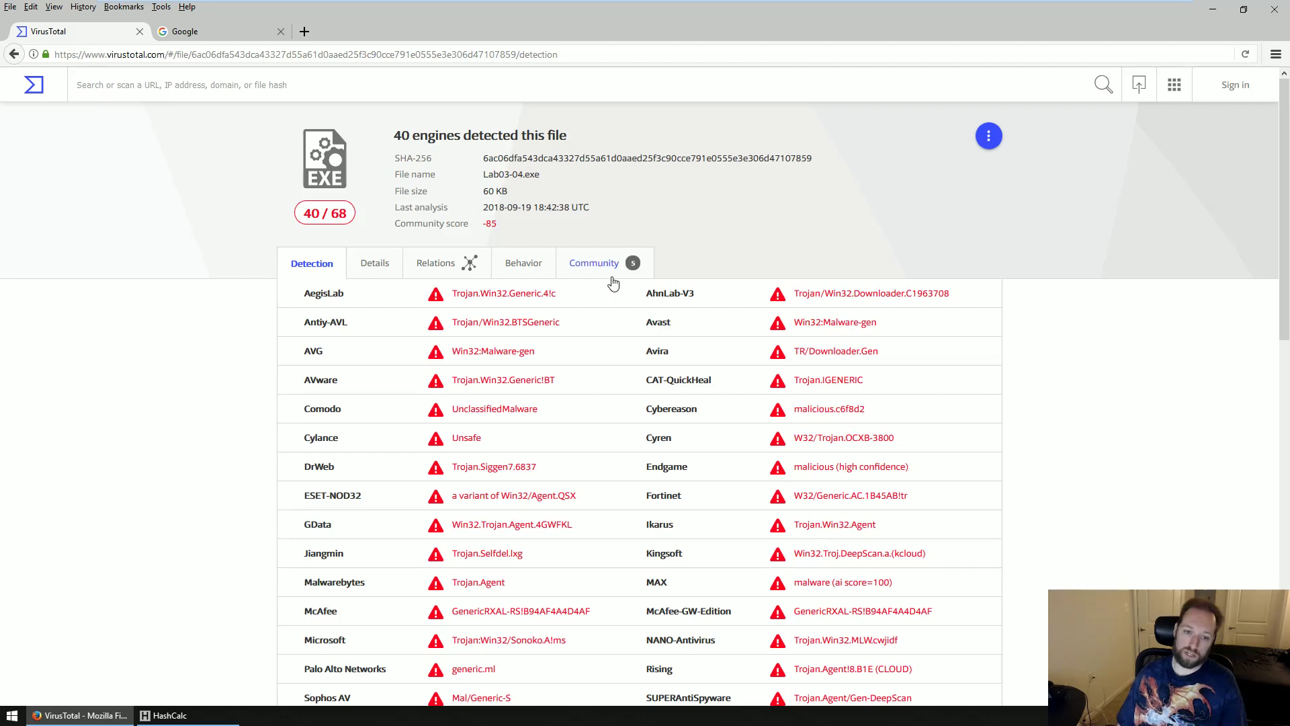
Examine the file's details in the VirusTotal report, including history, file names, packers, PE sections, imports and ExifTool metadata.
click(366, 272)
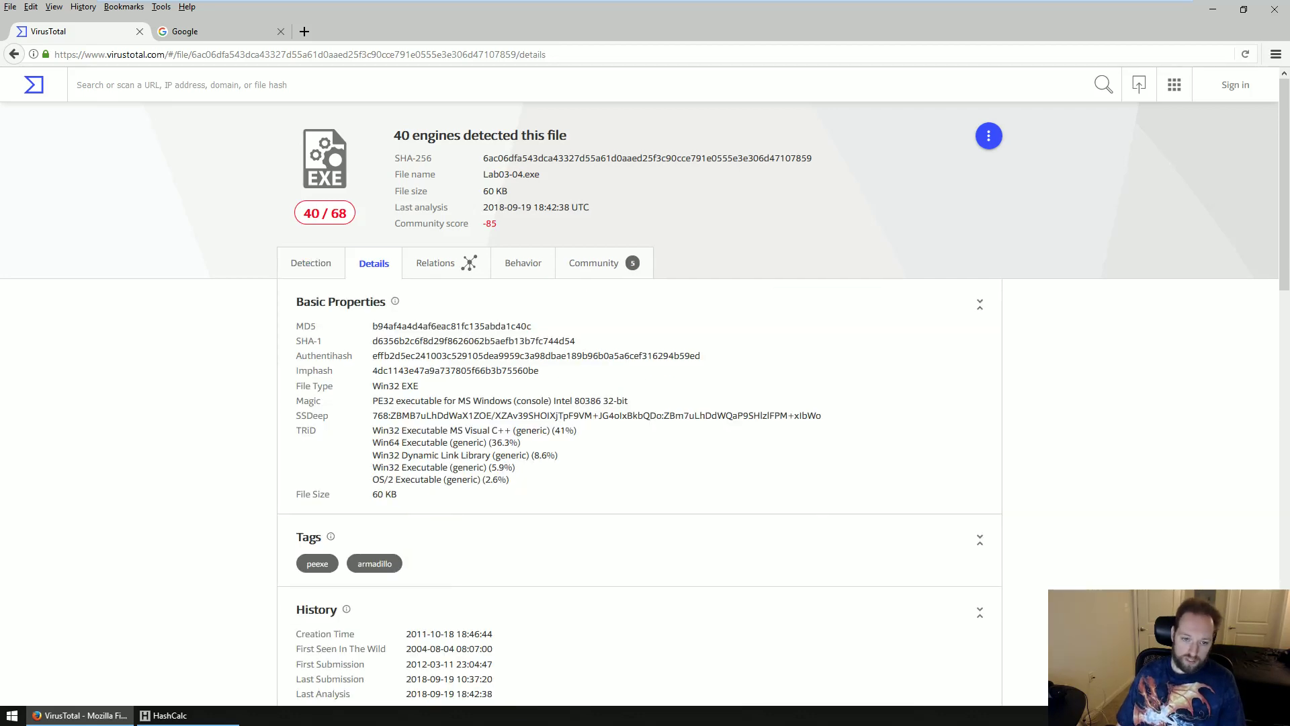
scroll(509, 342, down, 2)
scroll(509, 343, down, 7)
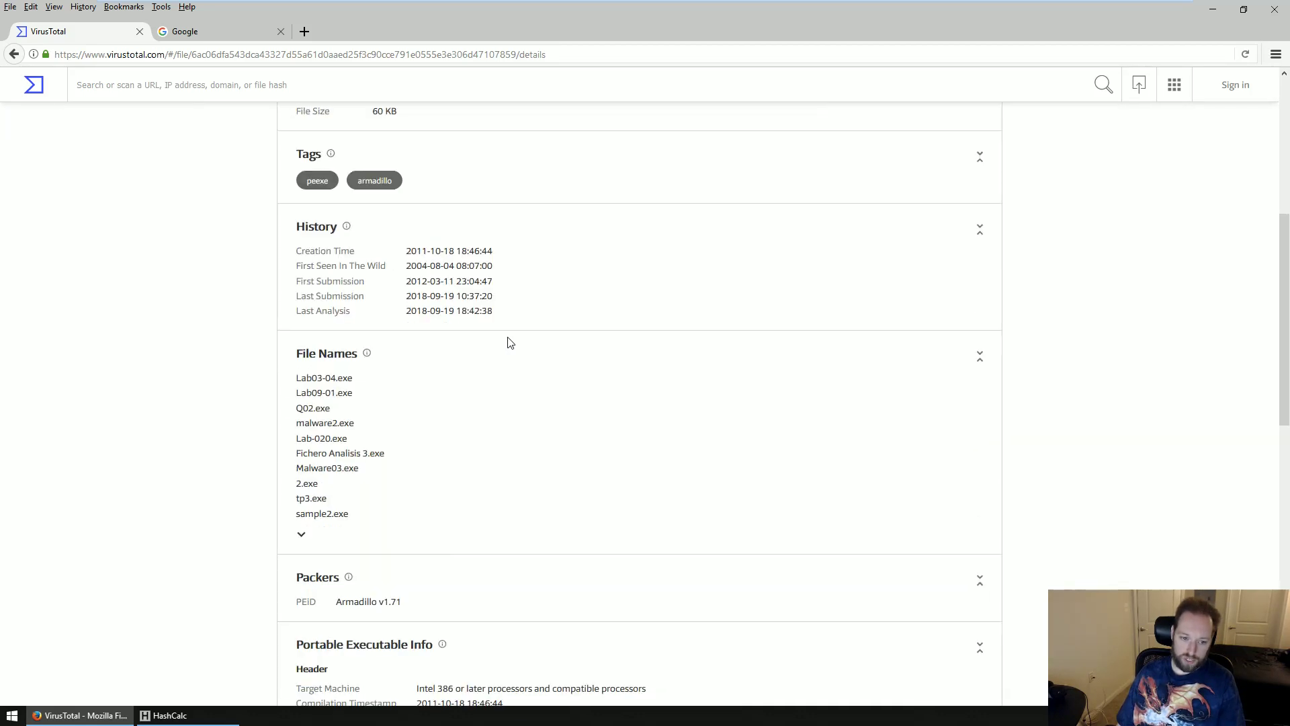
scroll(509, 342, down, 4)
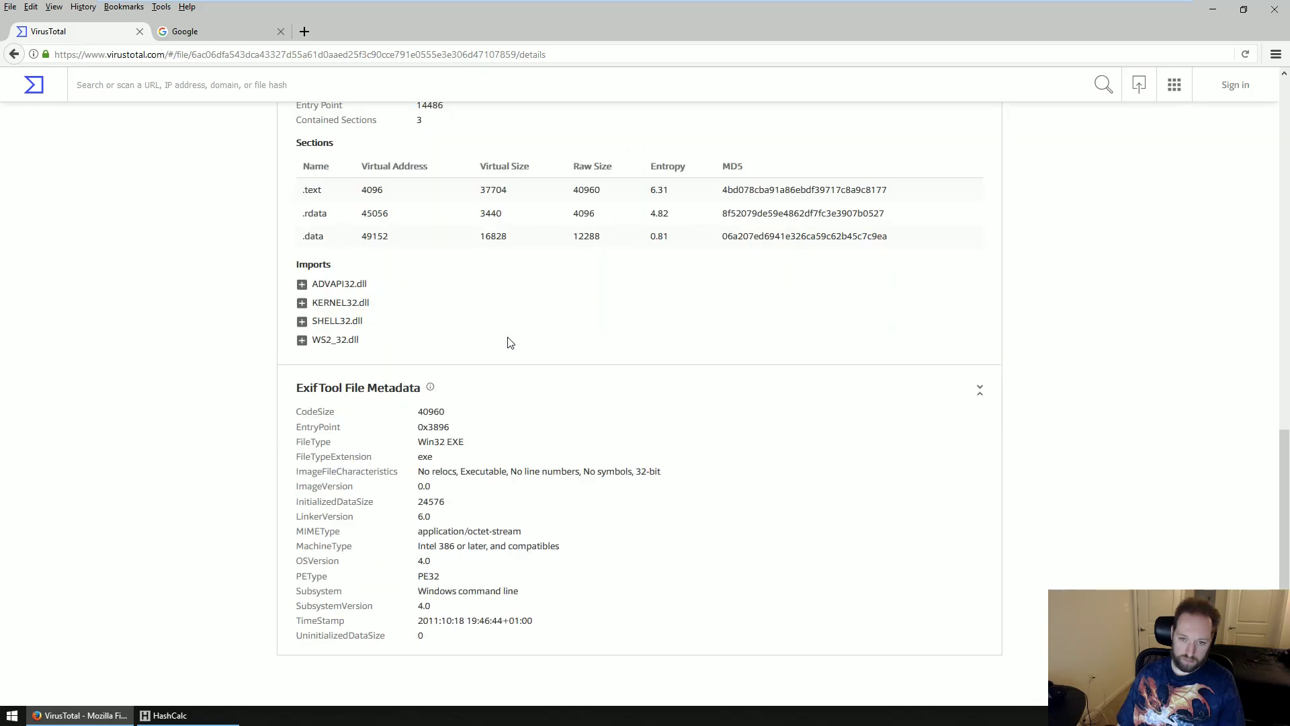
scroll(507, 340, up, 4)
triple_click(412, 303)
click(426, 301)
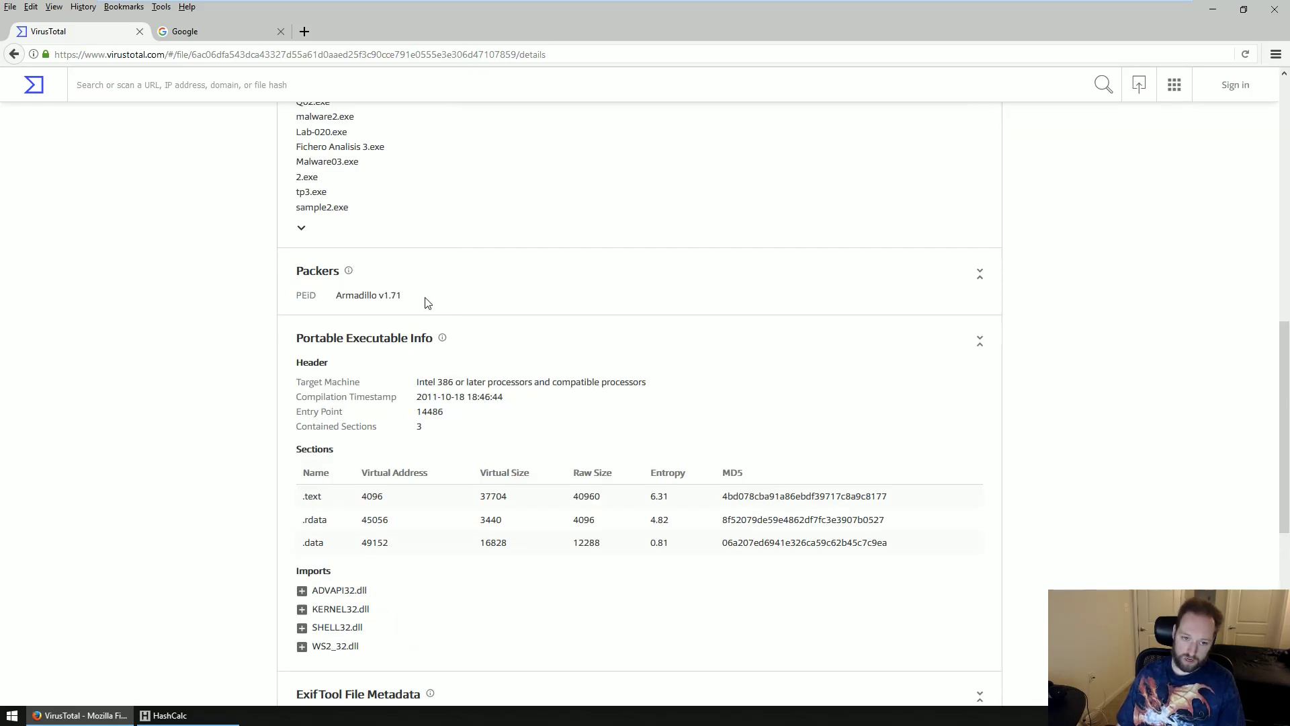
scroll(457, 307, down, 3)
scroll(461, 311, down, 3)
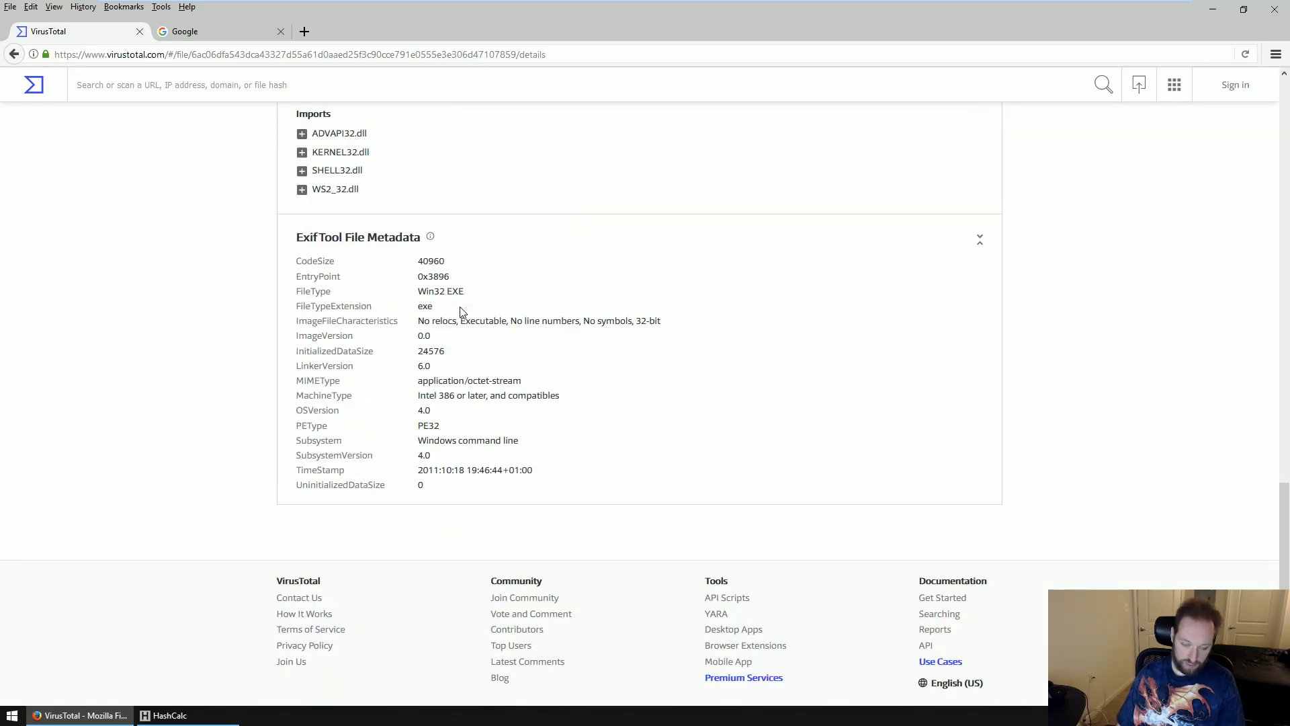
scroll(460, 311, up, 5)
scroll(465, 315, up, 10)
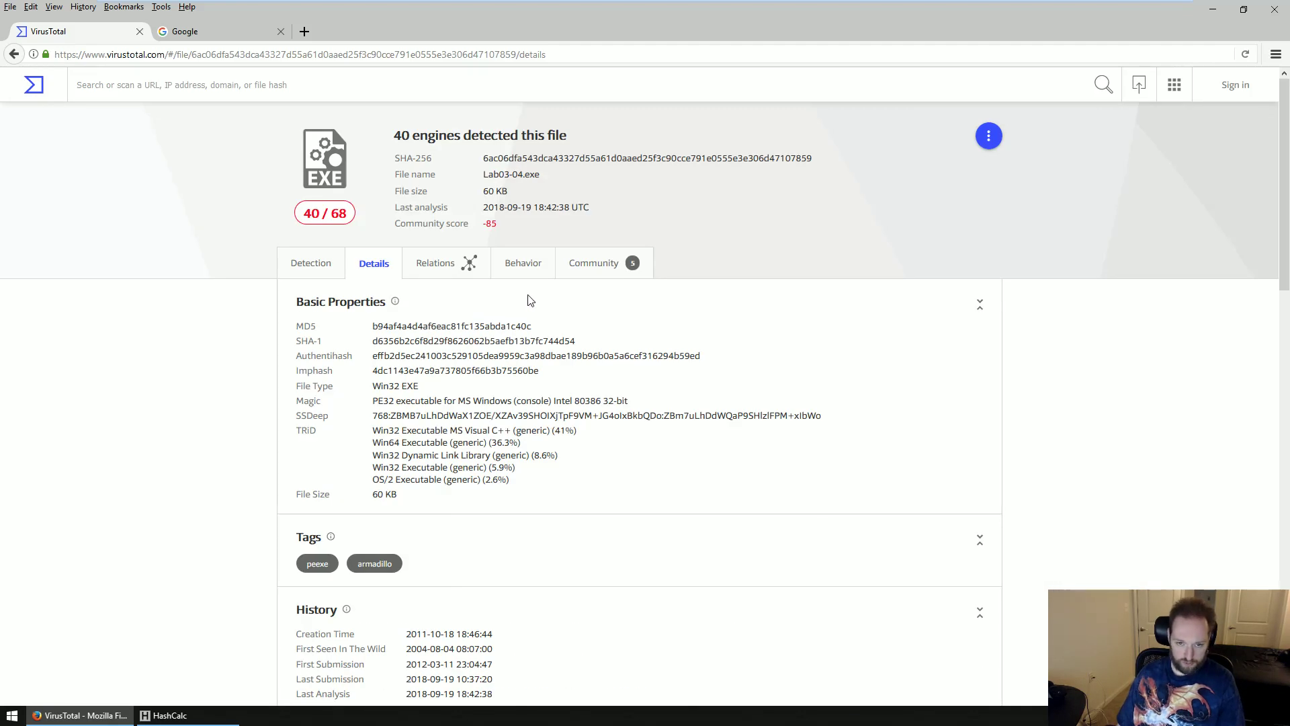
Read the community votes and comments on the file in the VirusTotal report.
click(594, 274)
scroll(598, 360, down, 2)
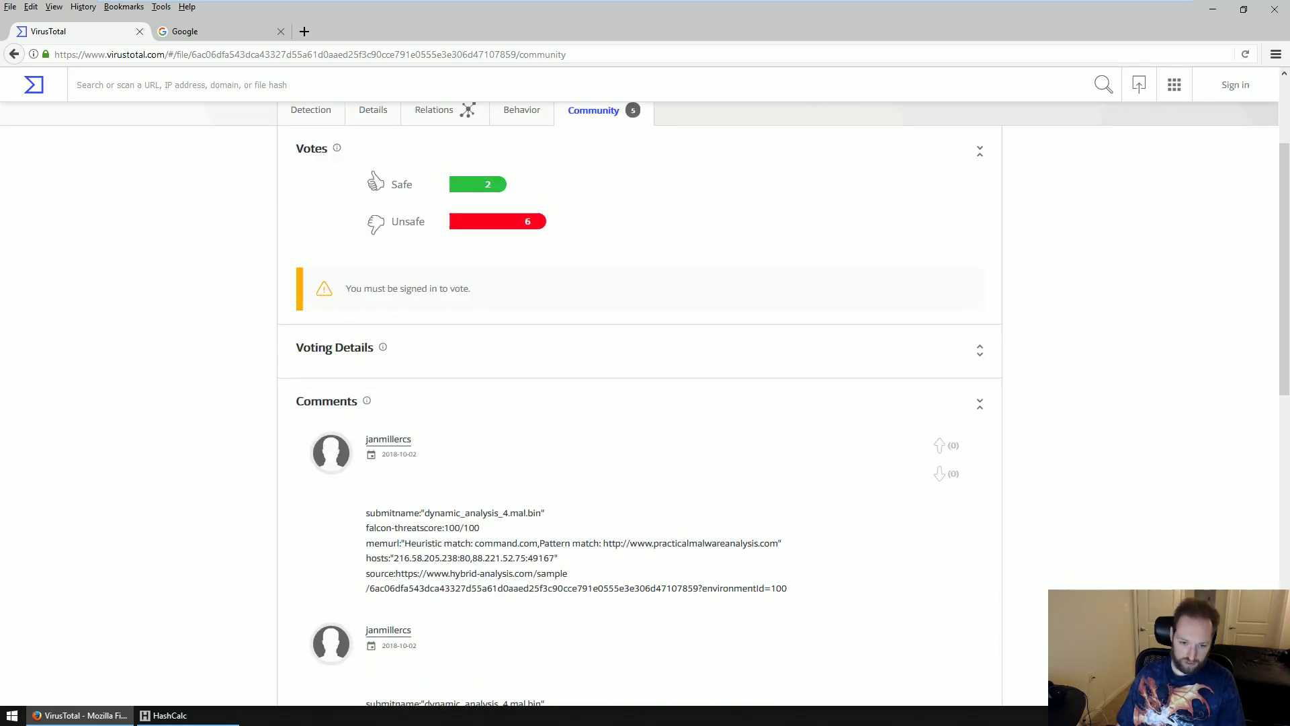
drag(367, 513, 750, 584)
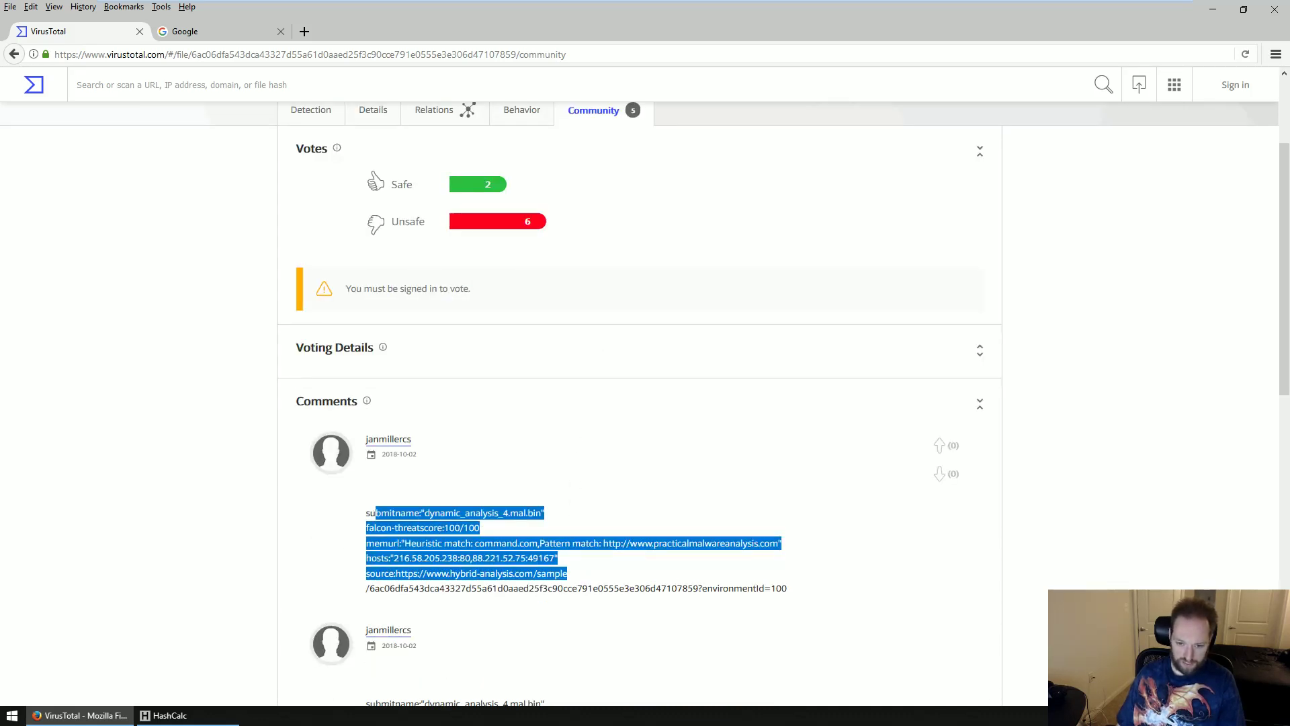
click(711, 579)
scroll(604, 571, down, 6)
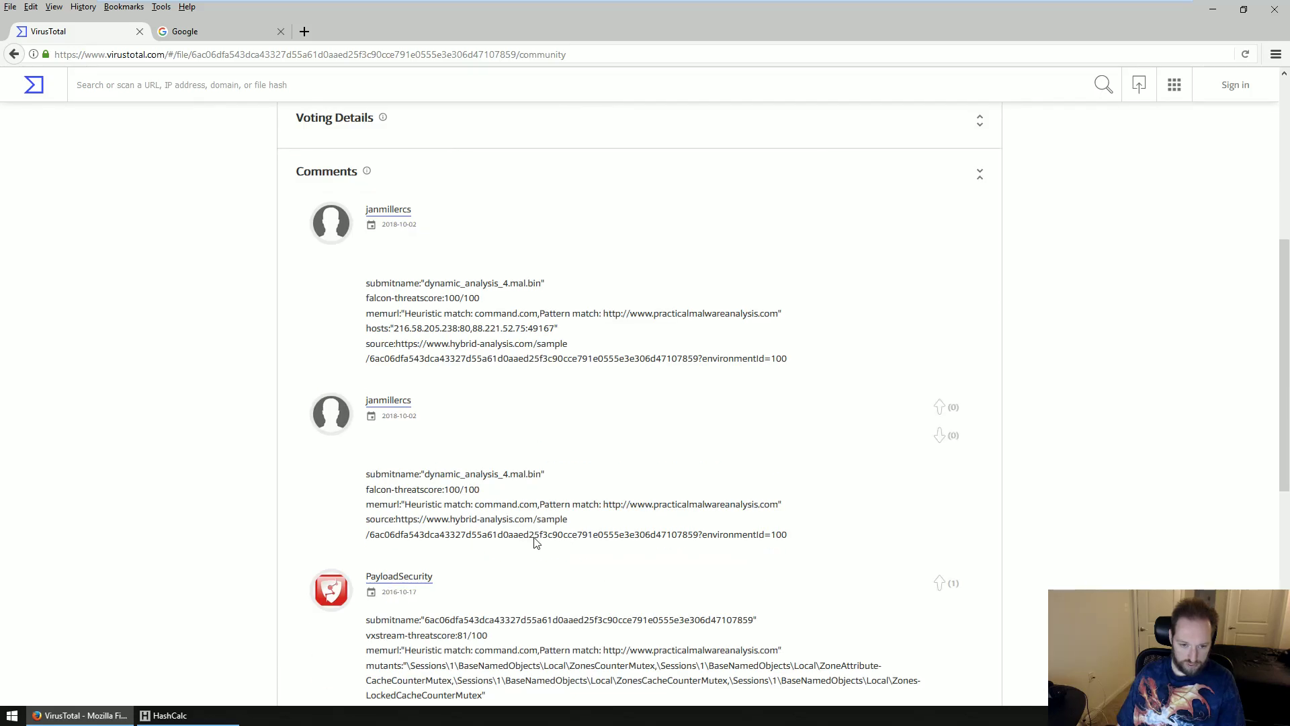
scroll(651, 481, up, 10)
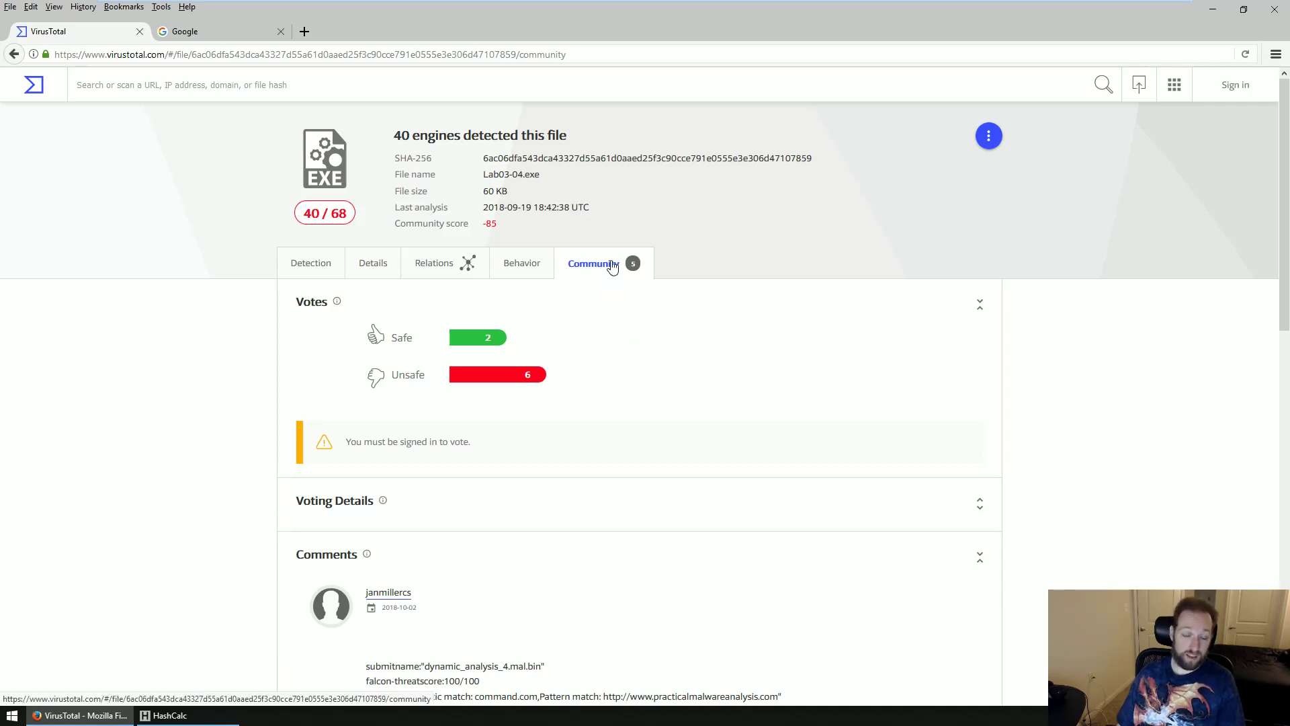
Search Google for the copied MD5 hash of Example5.1.exe.
click(222, 35)
key(ctrl+v)
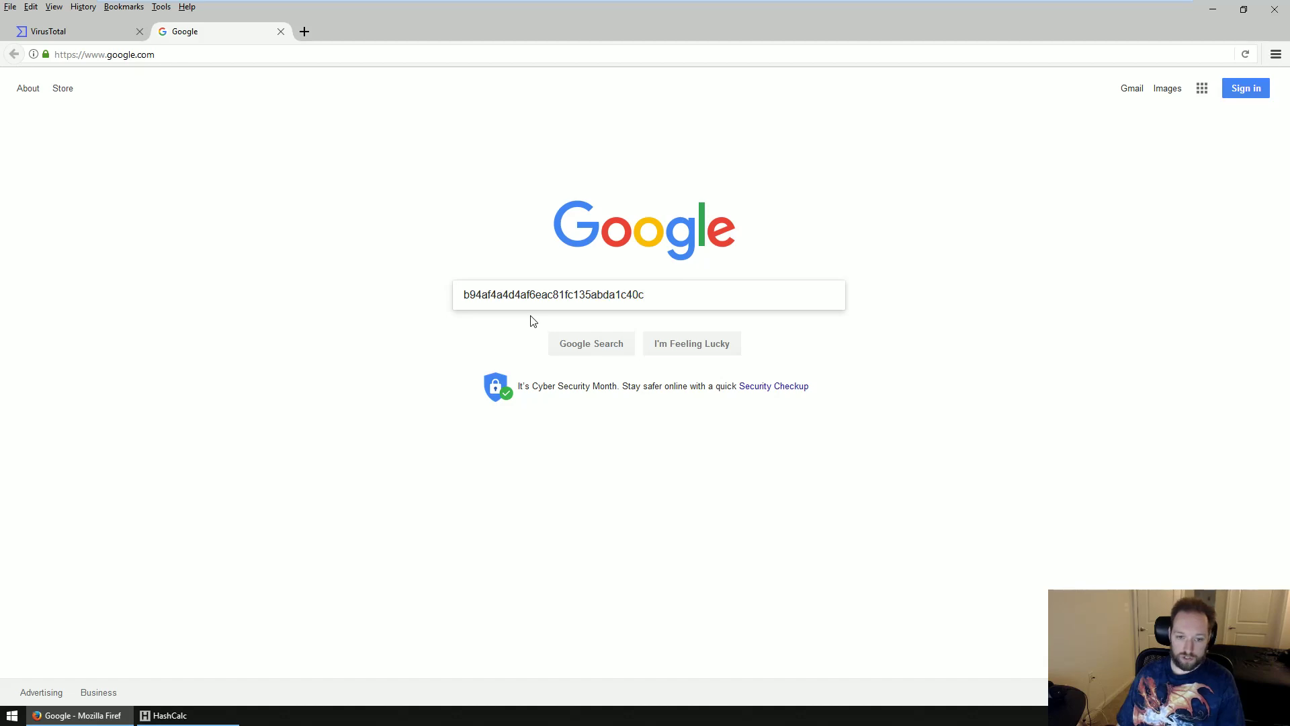
key(Return)
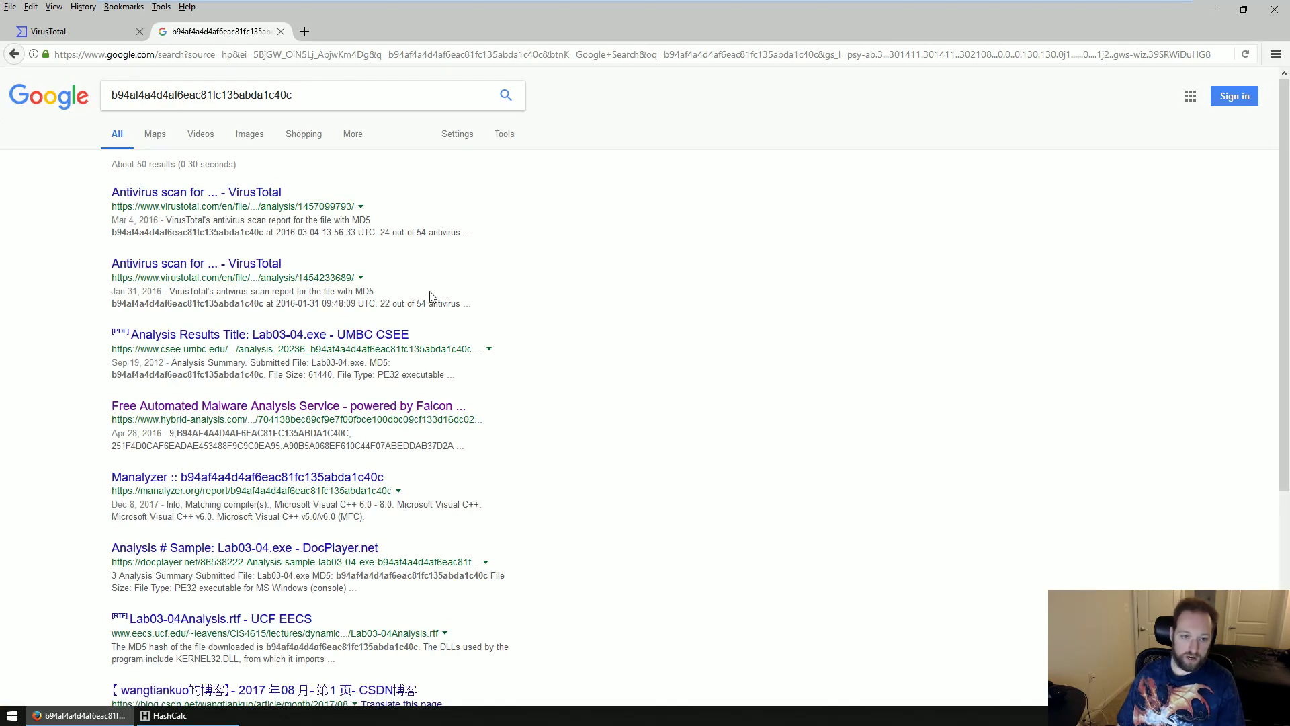
Look through the search results and open the Free Automated Malware Analysis Service result from hybrid-analysis.com in a new tab.
drag(483, 305, 268, 699)
click(374, 249)
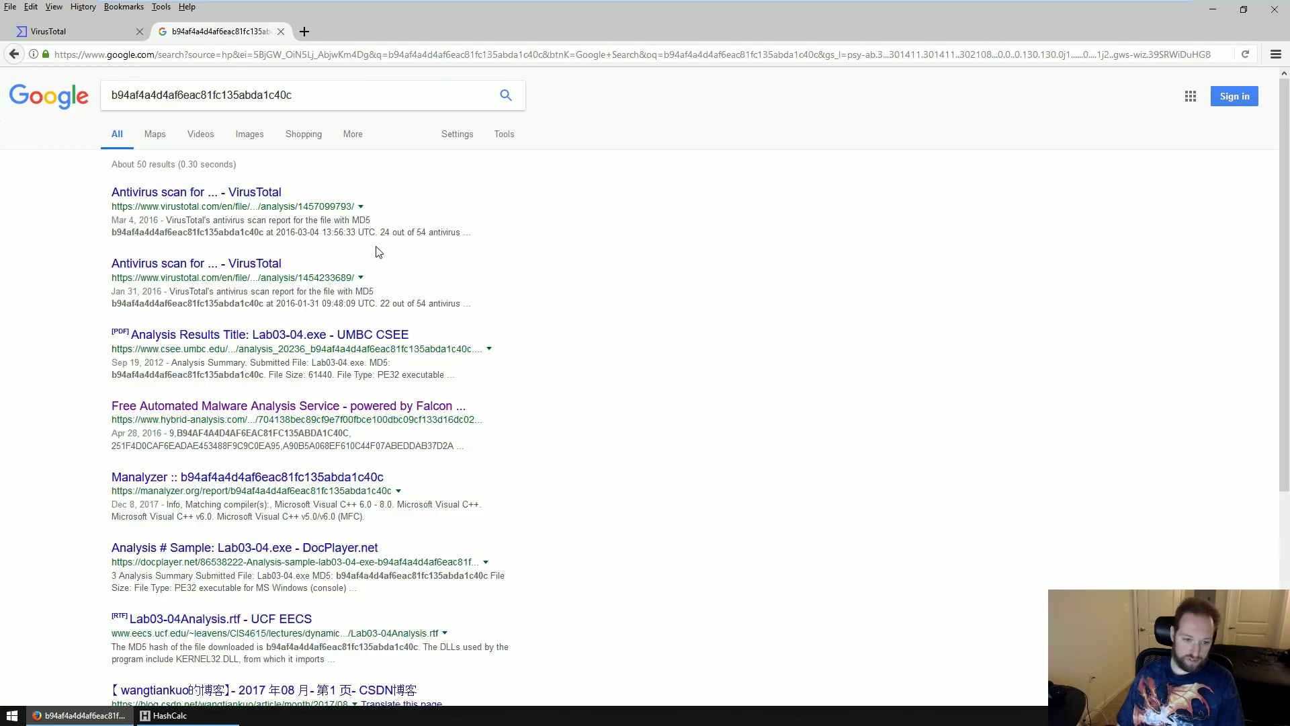
scroll(377, 255, down, 2)
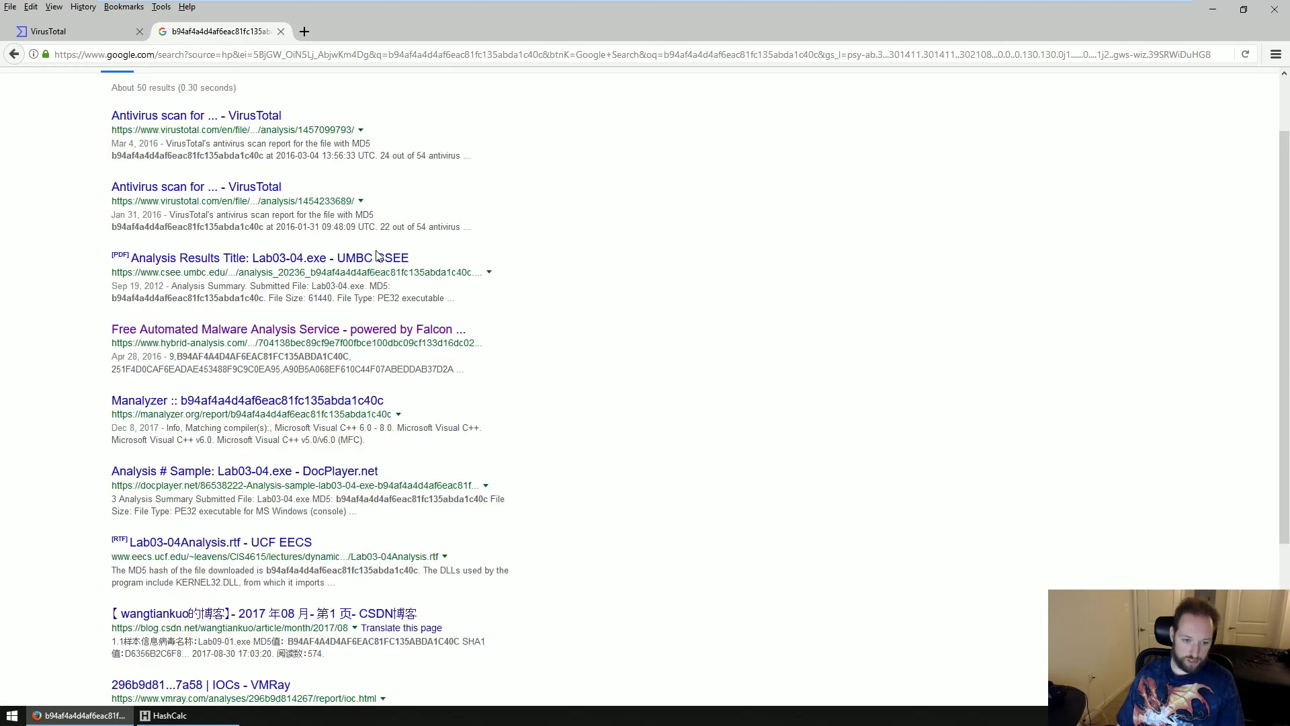
right_click(377, 328)
click(406, 336)
click(345, 34)
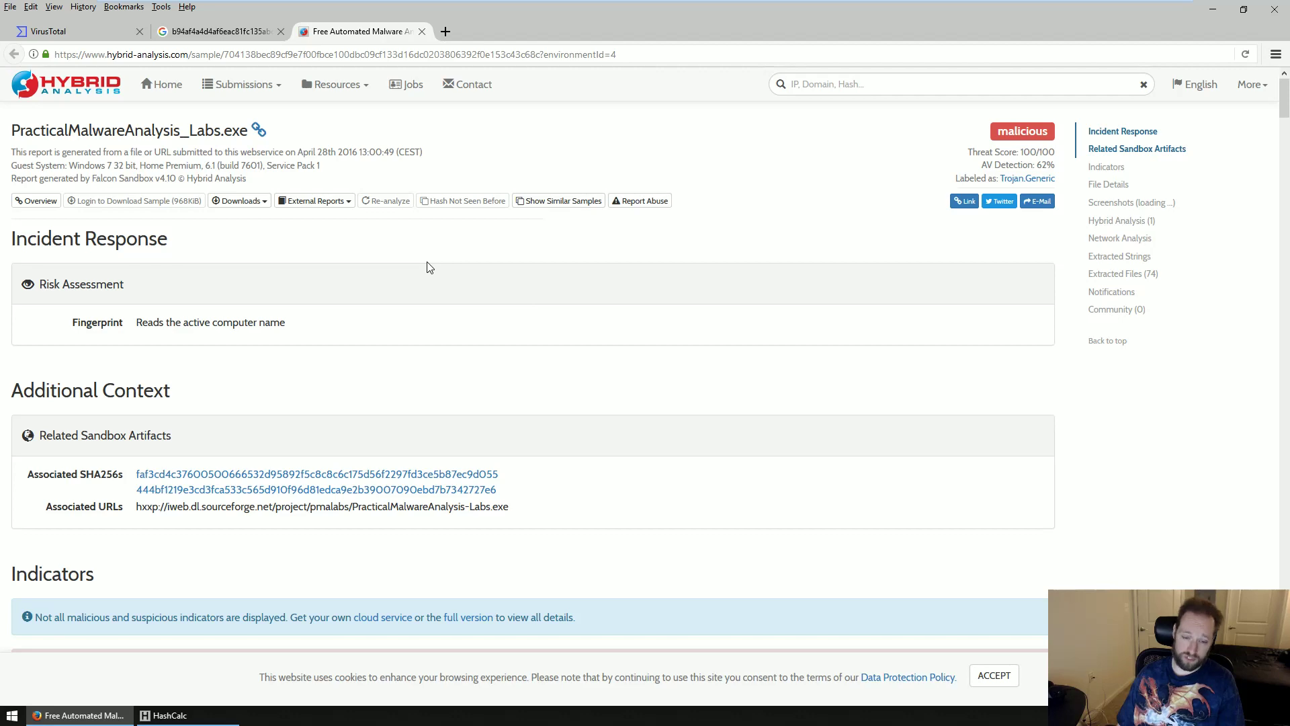
Examine the malicious and suspicious indicators in the Hybrid Analysis report for PracticalMalwareAnalysis_Labs.exe.
scroll(430, 269, down, 7)
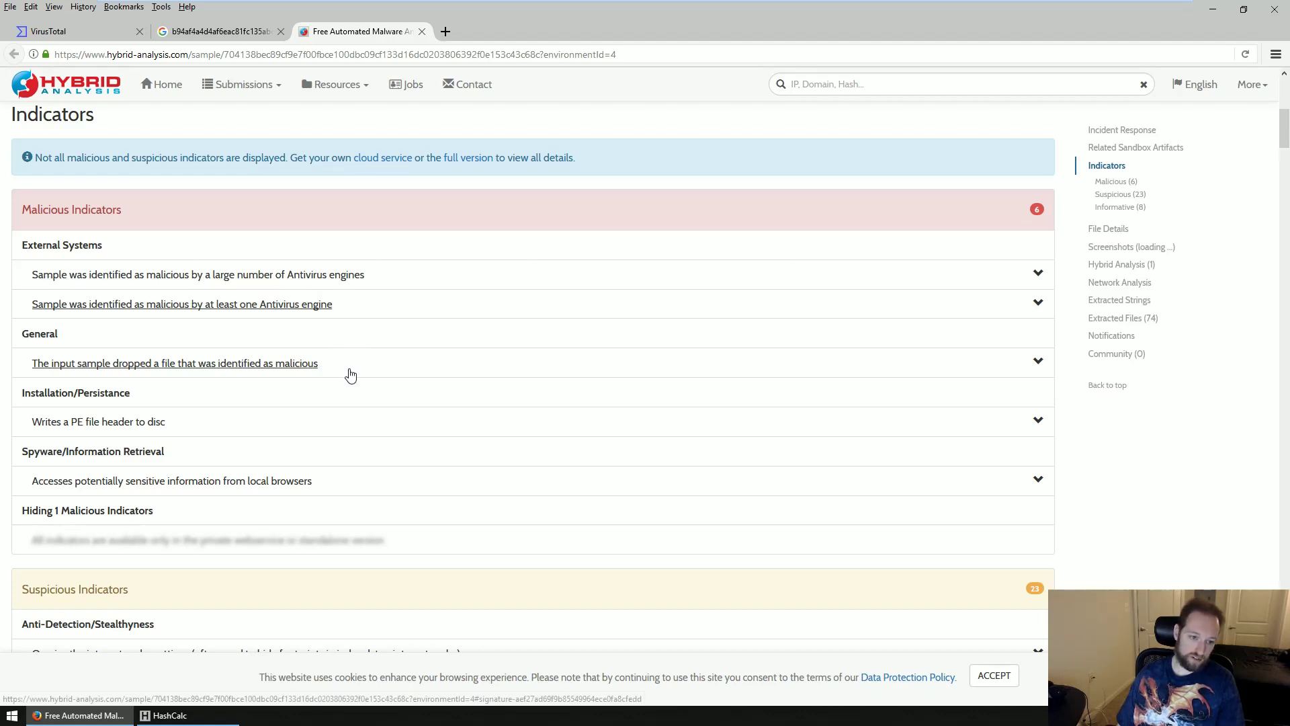
scroll(346, 365, down, 2)
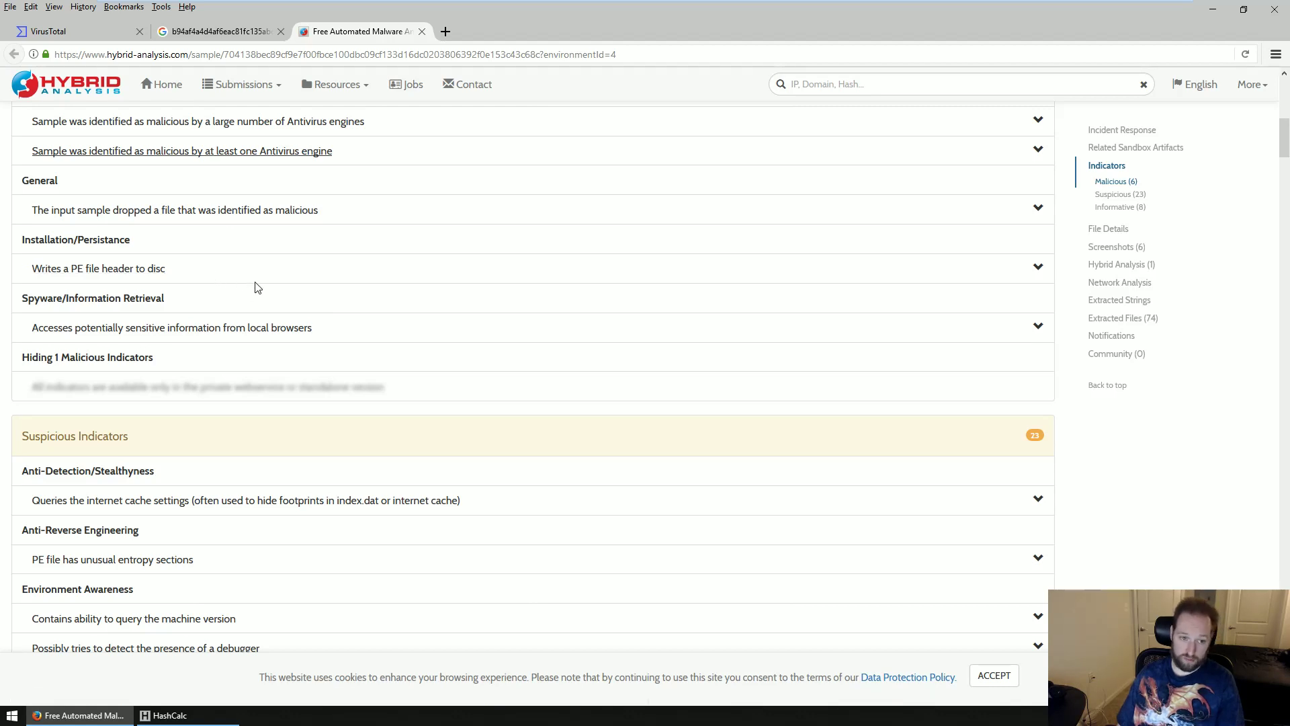
scroll(348, 335, down, 1)
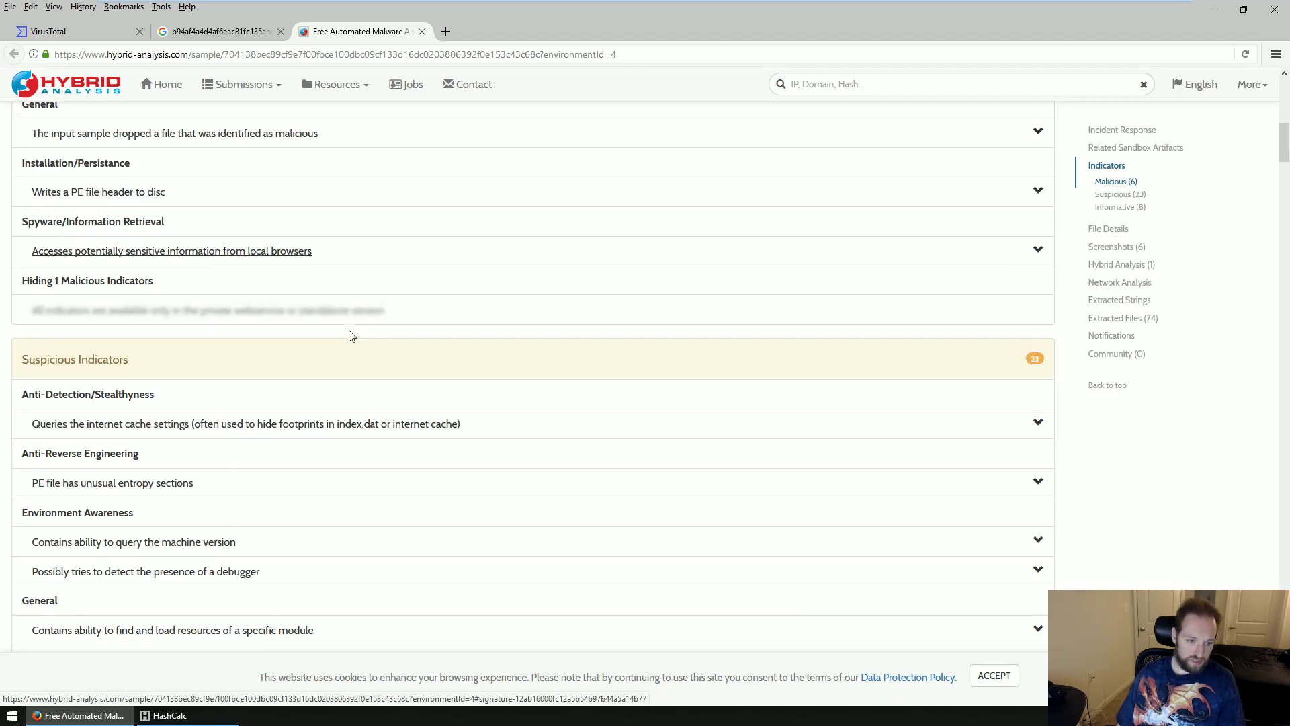
scroll(349, 336, down, 1)
scroll(321, 322, down, 1)
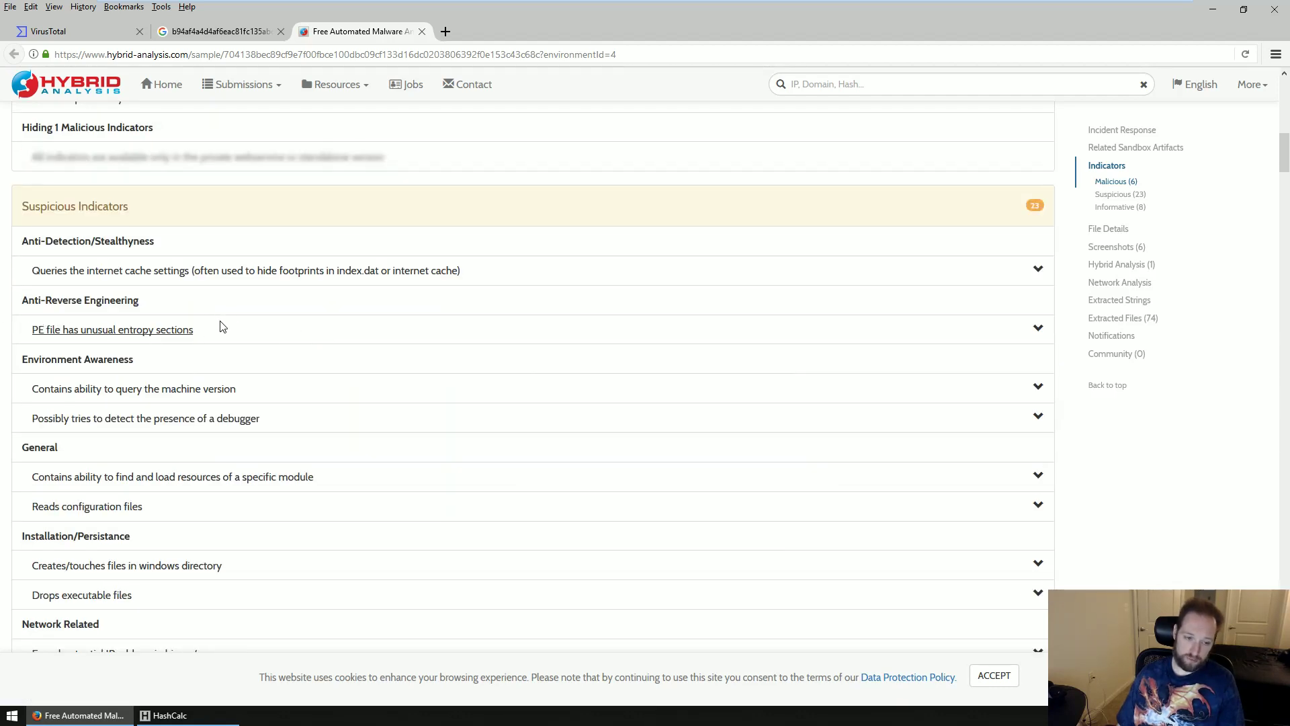
scroll(223, 327, down, 1)
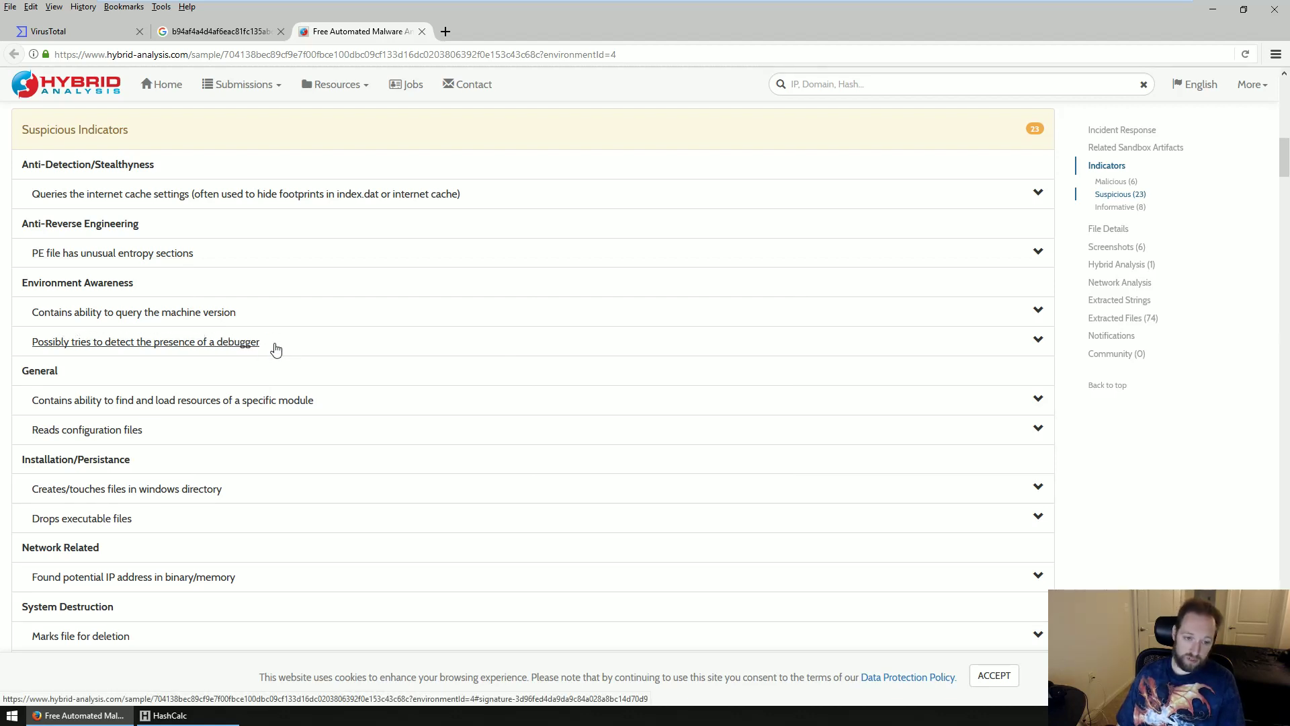
scroll(276, 349, down, 1)
scroll(268, 349, down, 1)
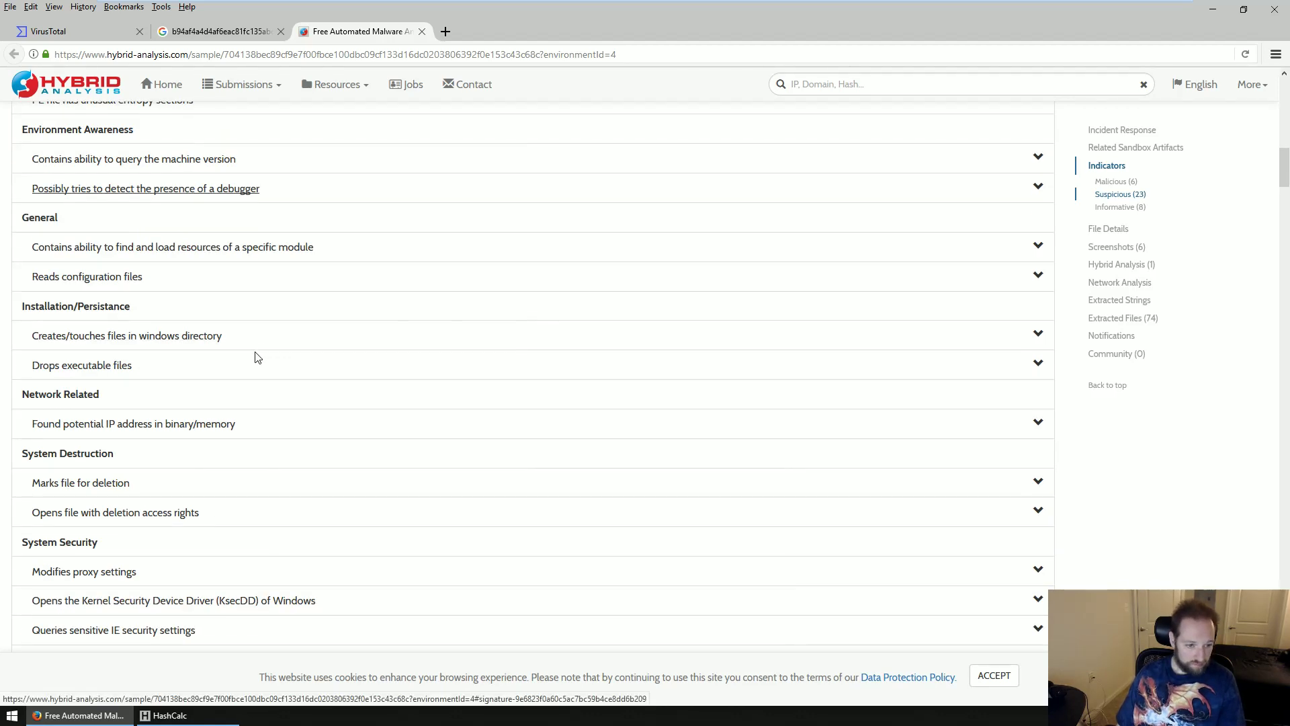
scroll(254, 355, down, 1)
scroll(273, 310, down, 2)
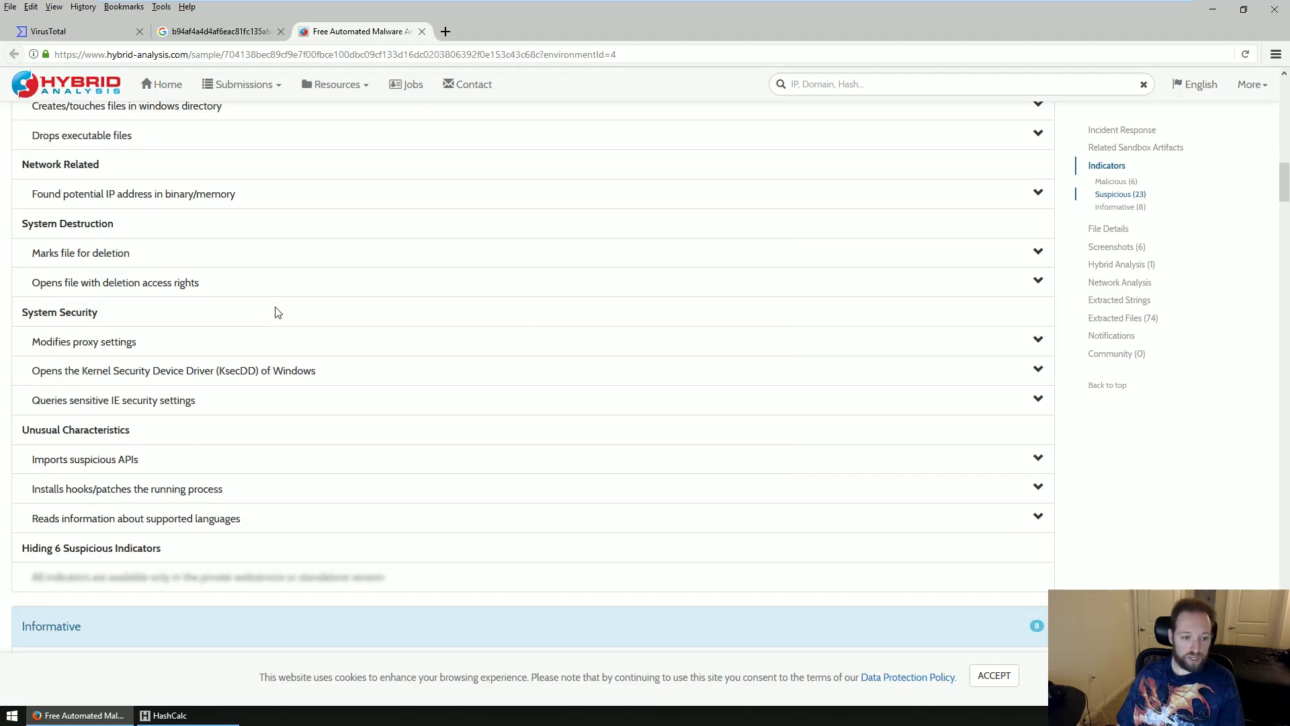
Finish reviewing the Hybrid Analysis report, then look through the remaining Google results for the MD5 hash.
scroll(275, 313, down, 2)
scroll(275, 315, up, 20)
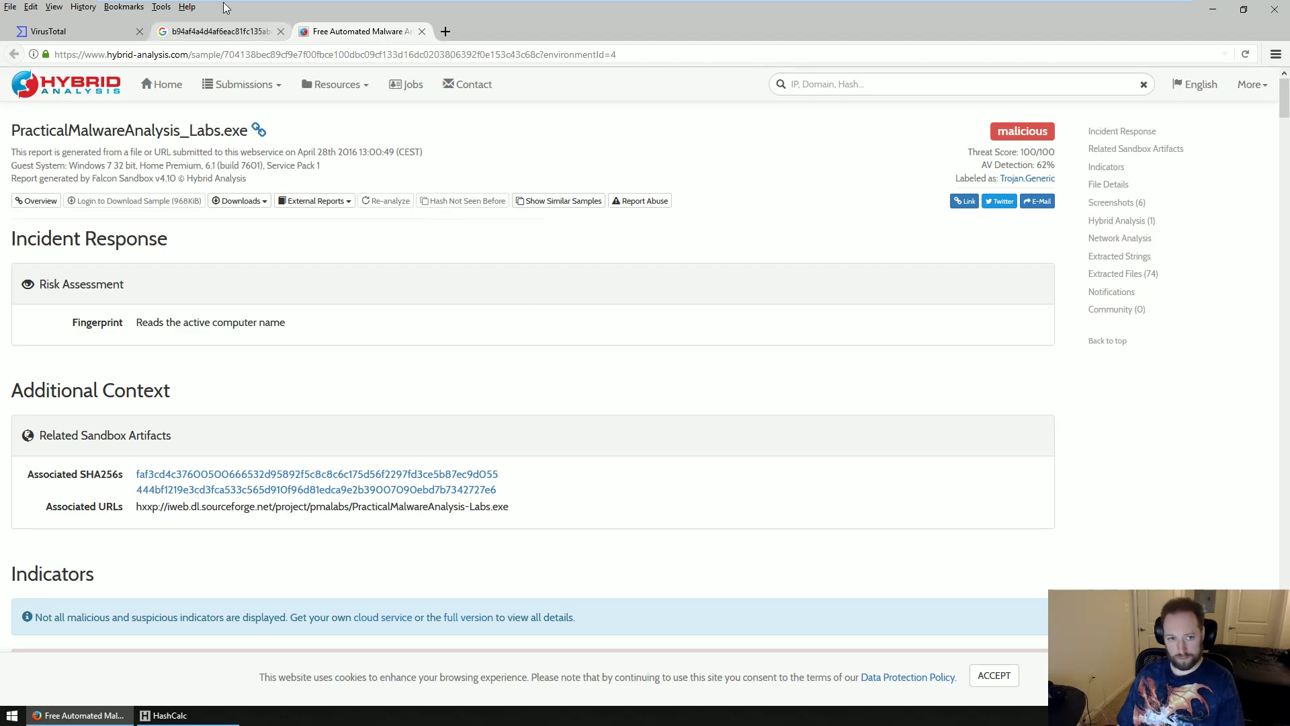
click(225, 31)
scroll(399, 244, up, 2)
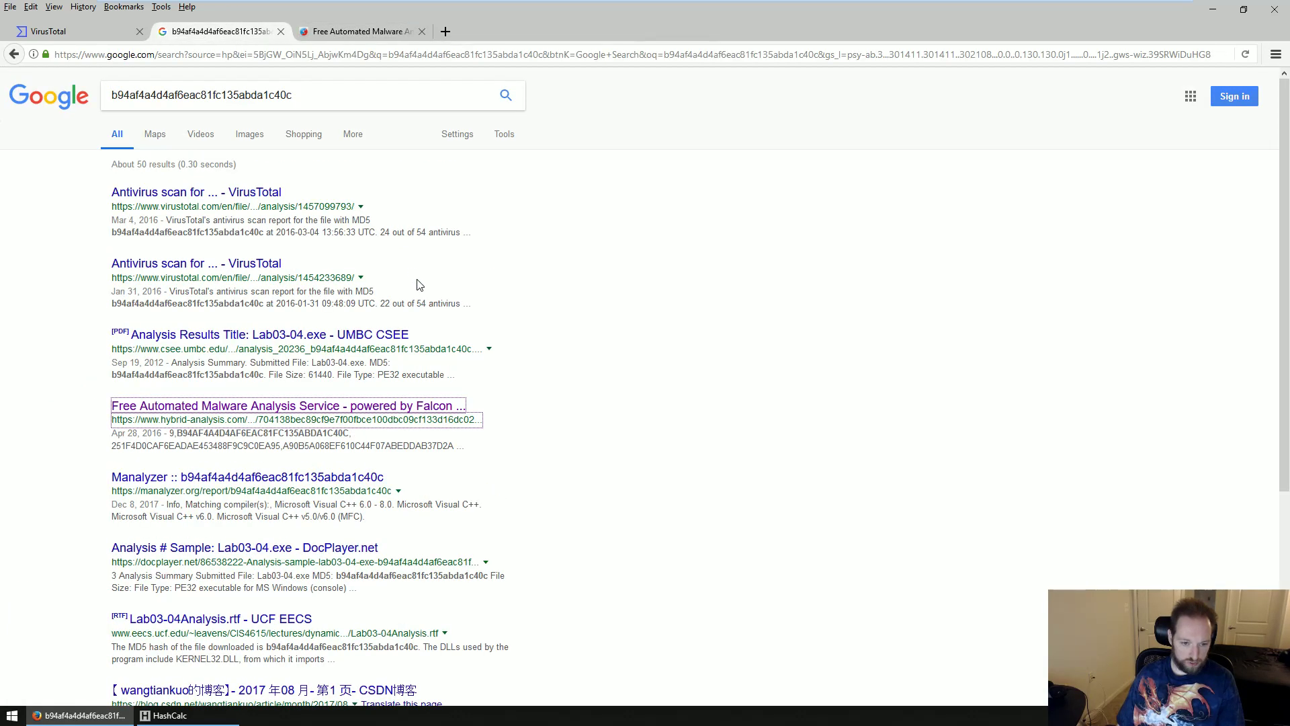
scroll(417, 282, down, 2)
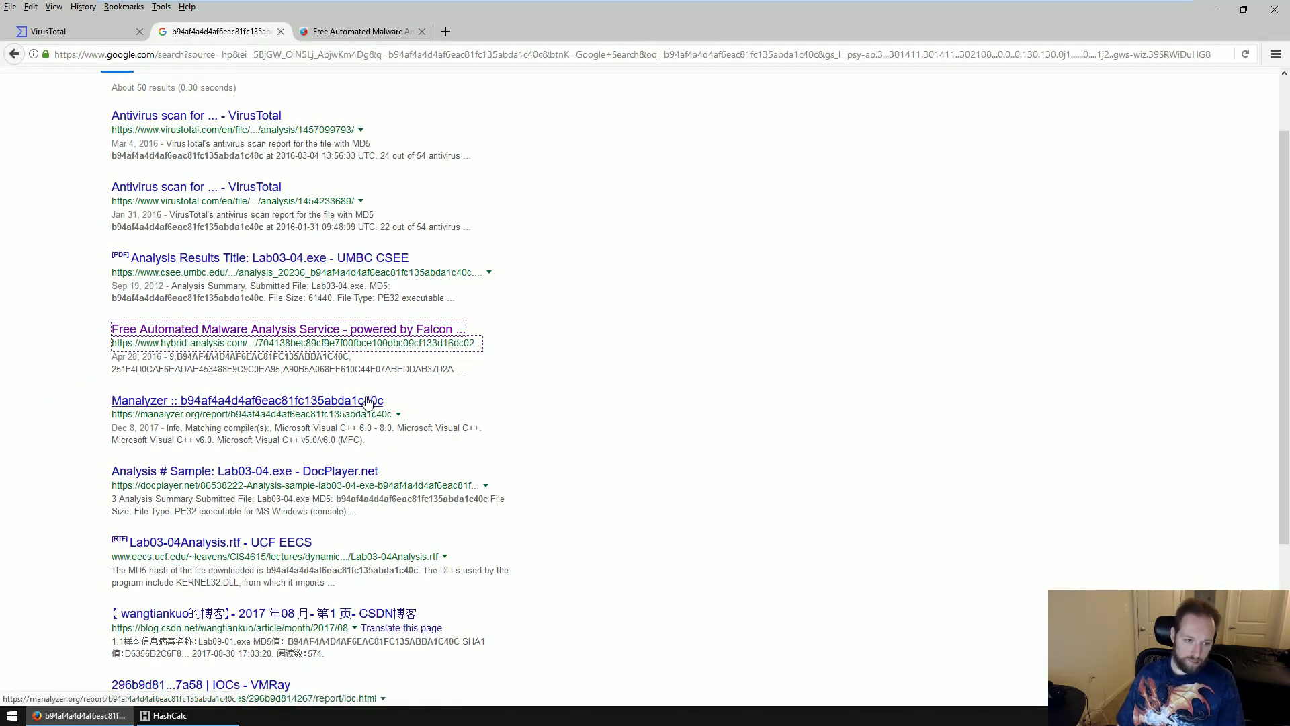
scroll(428, 398, down, 2)
scroll(428, 397, down, 2)
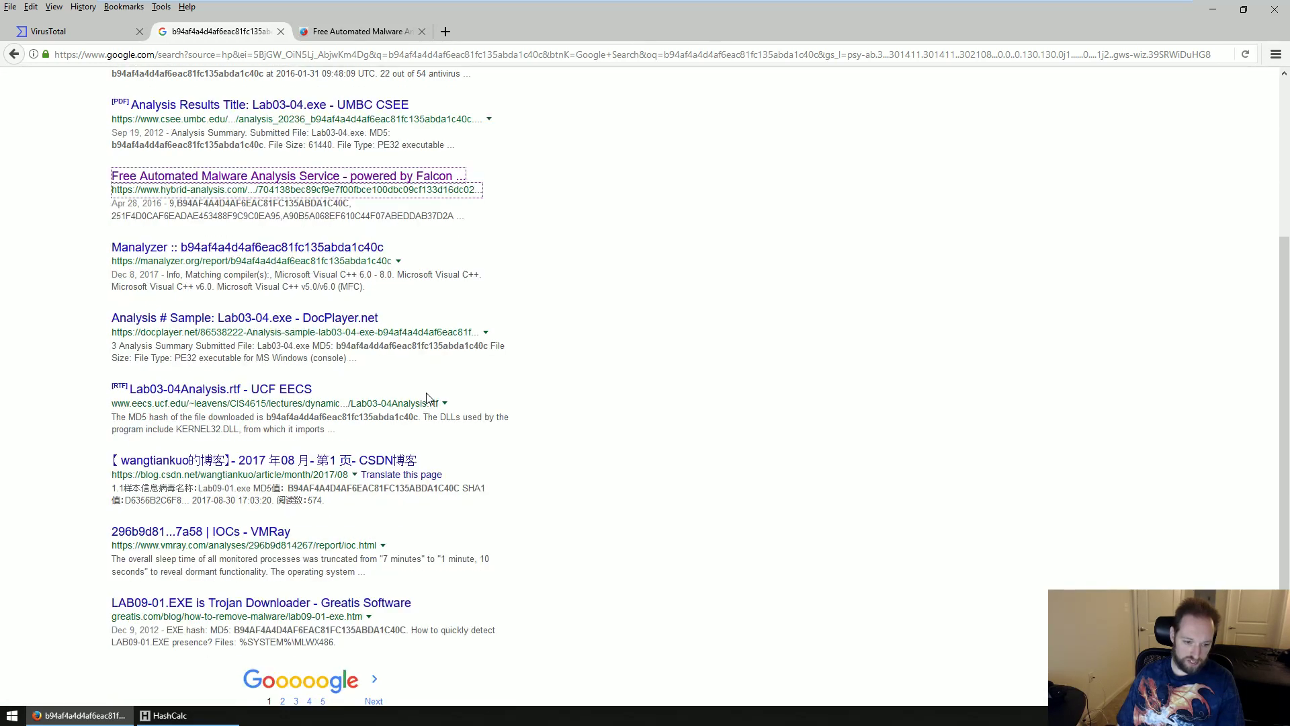
scroll(427, 397, down, 2)
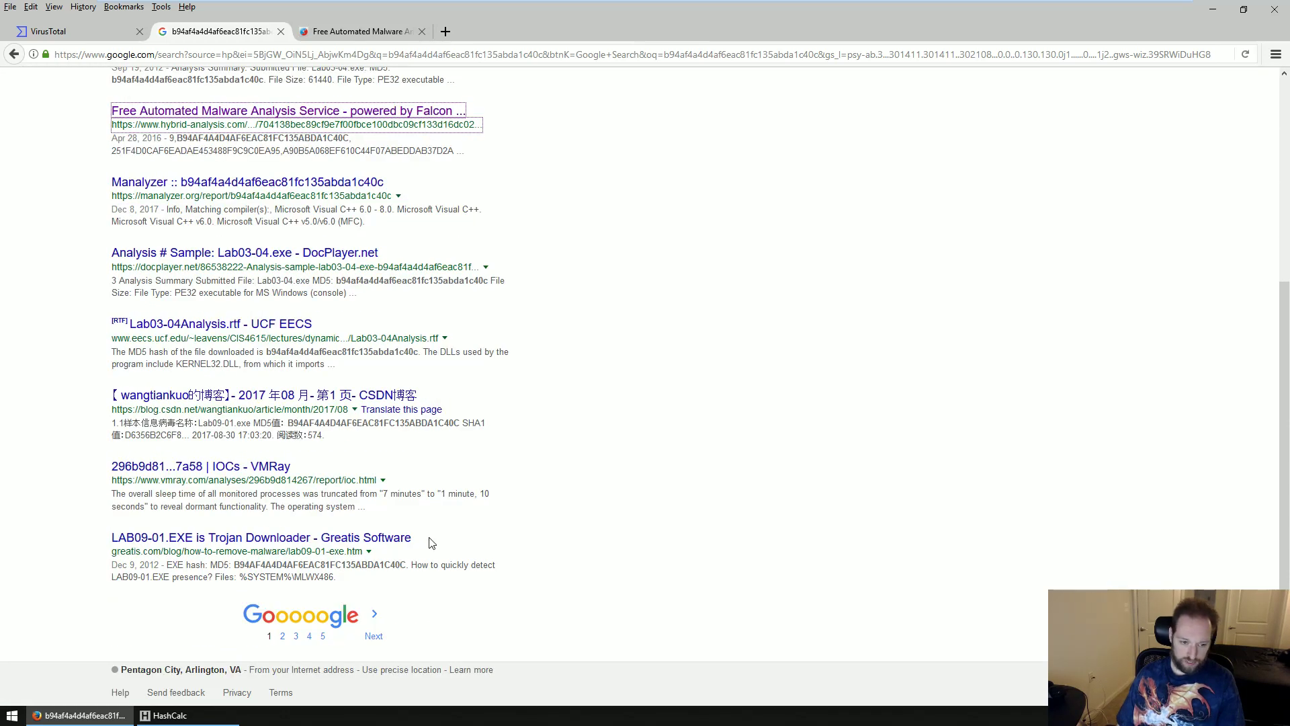
drag(427, 539, 157, 541)
click(447, 523)
scroll(465, 469, up, 8)
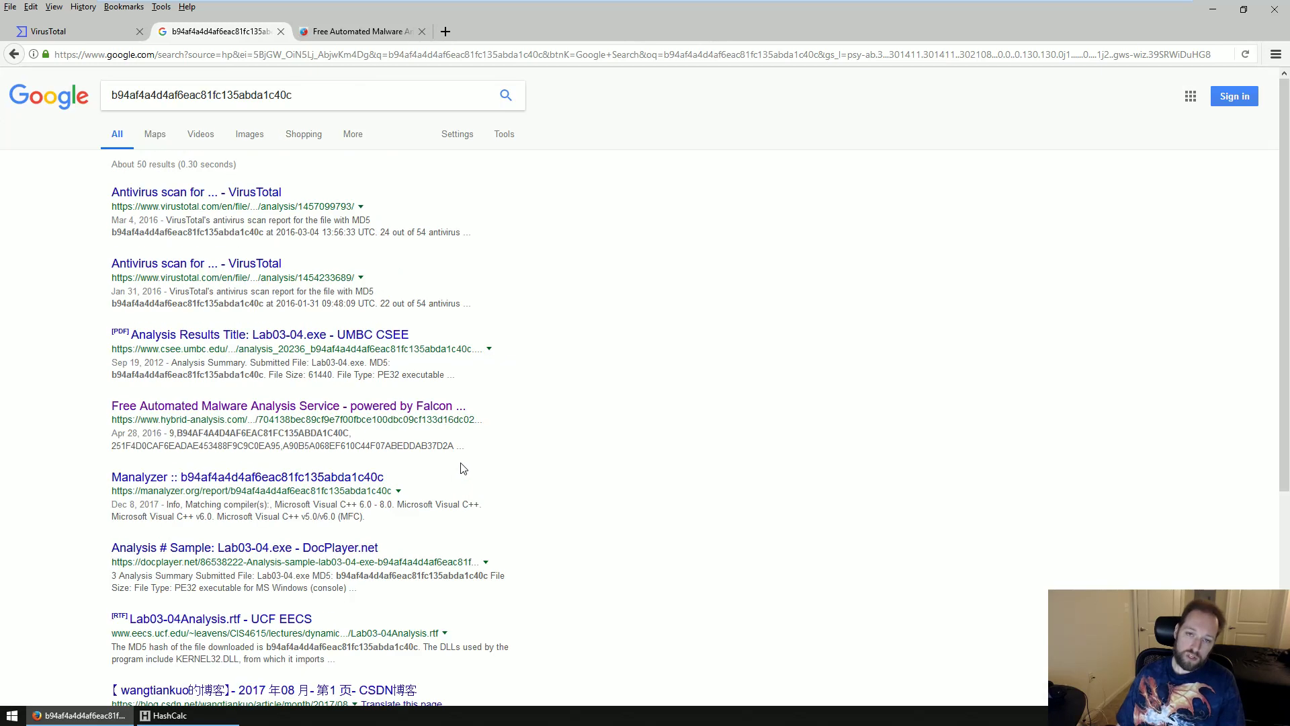
Close the browser and HashCalc, and load Example5.1.exe into BinText to extract its strings.
click(1274, 9)
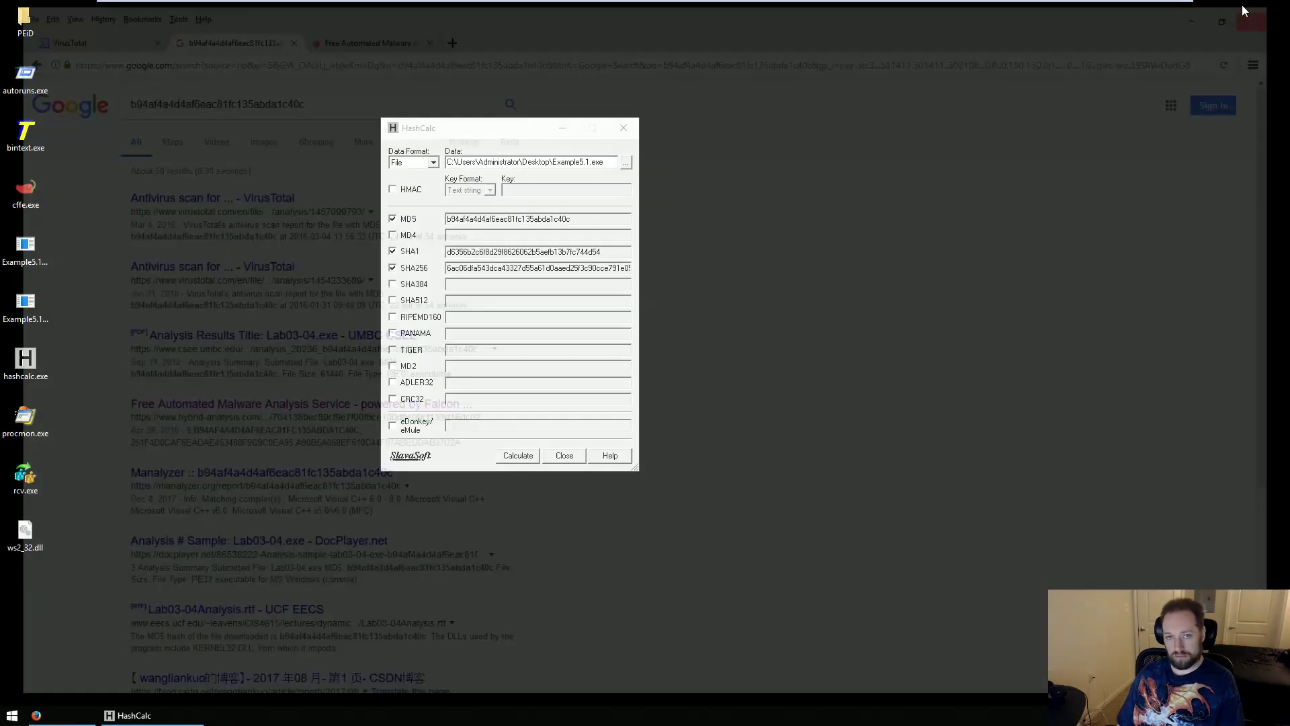
click(623, 127)
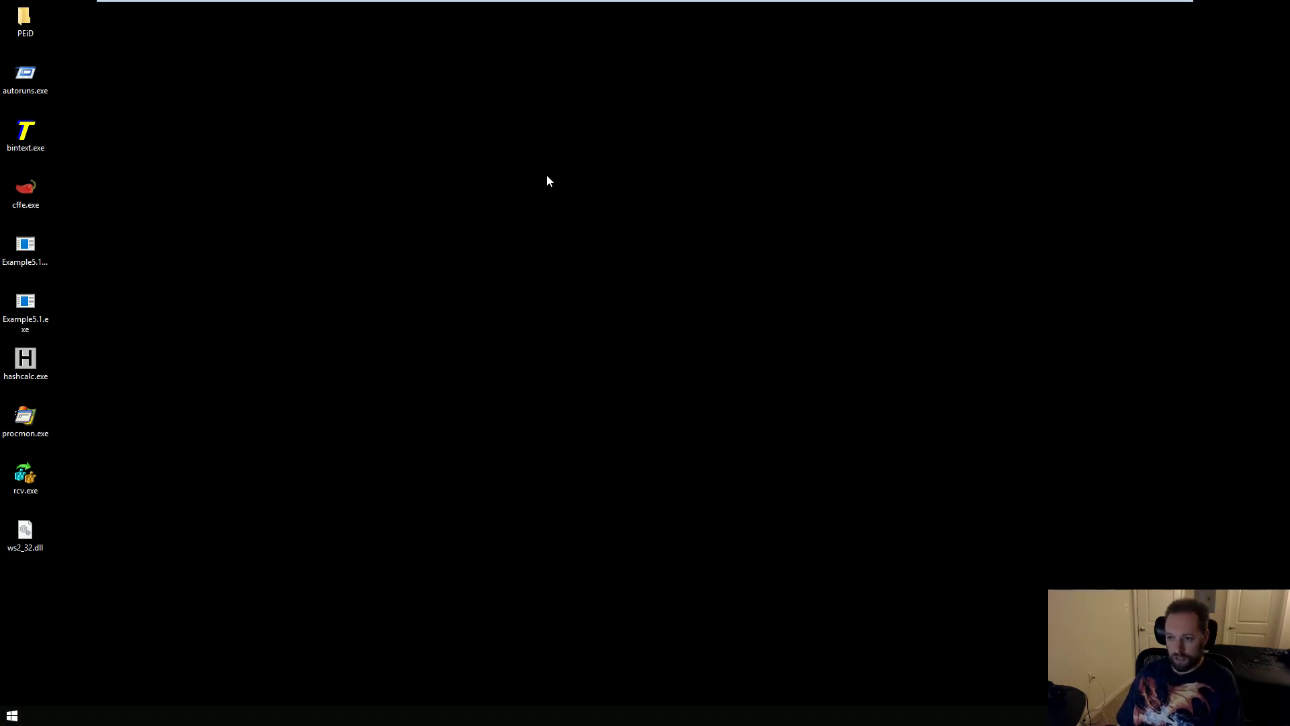
double_click(36, 130)
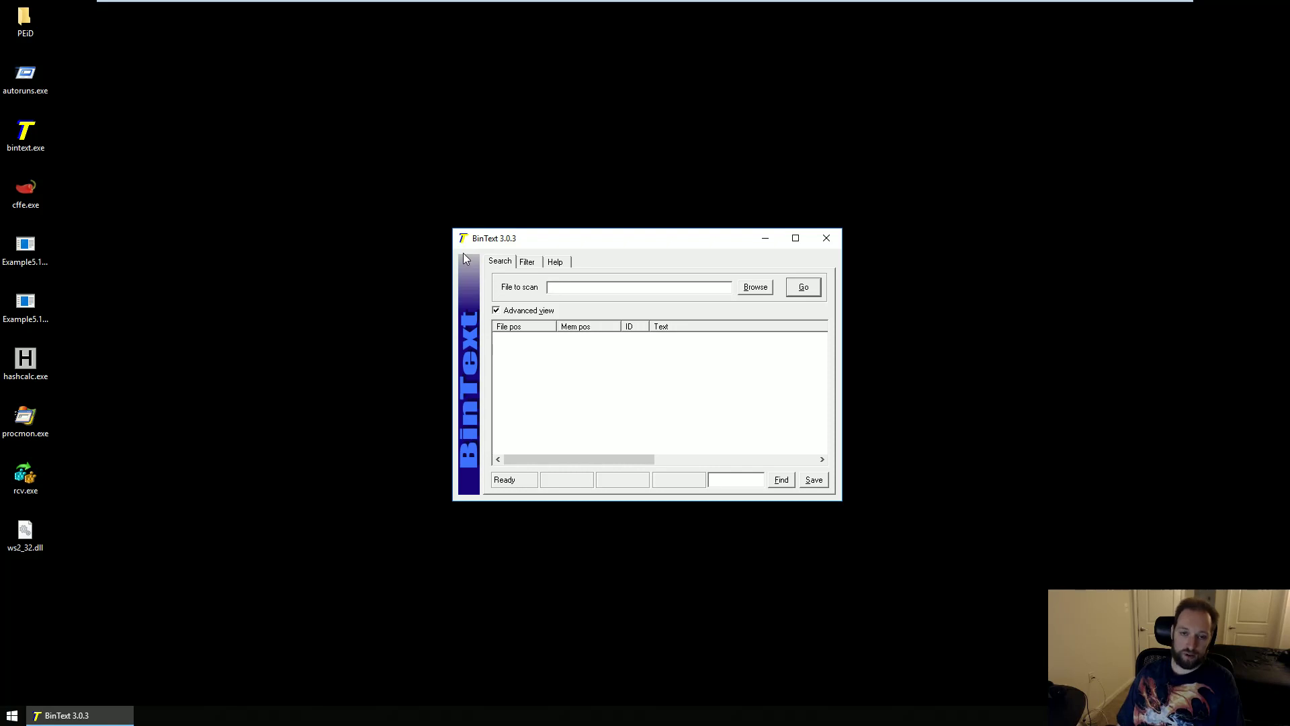
click(25, 250)
click(49, 325)
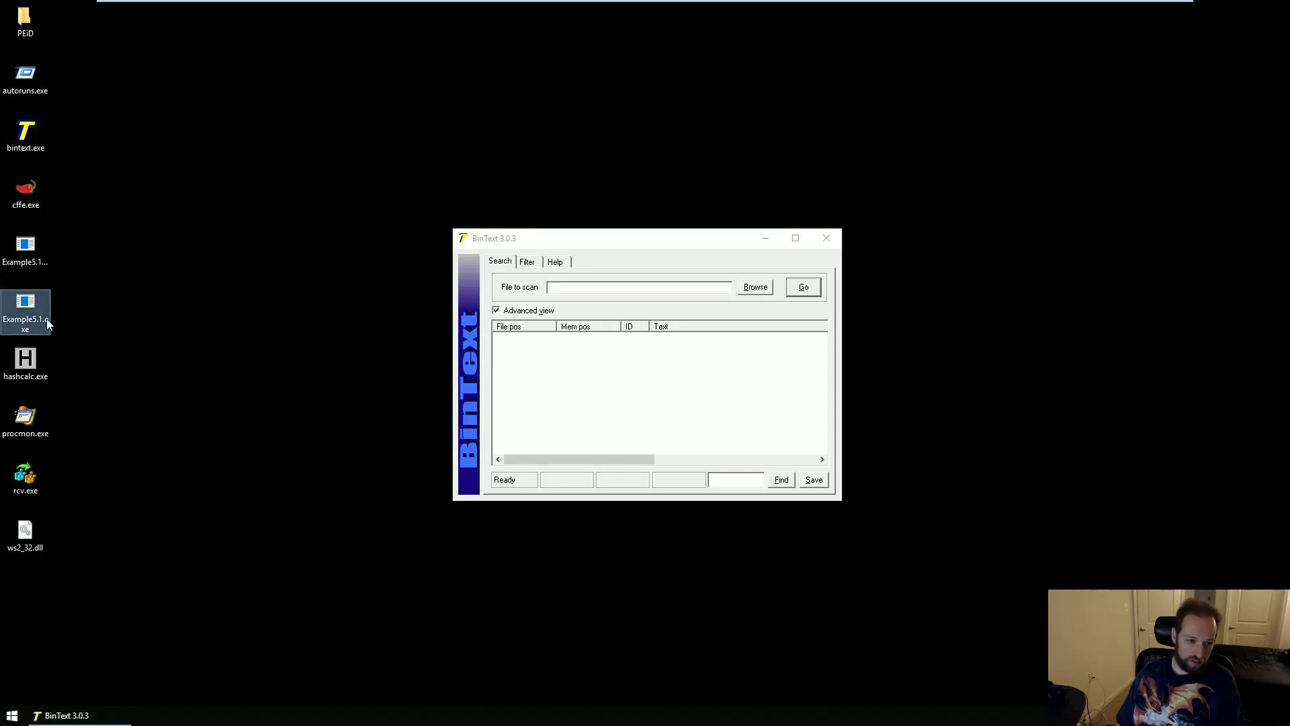
drag(49, 325, 687, 357)
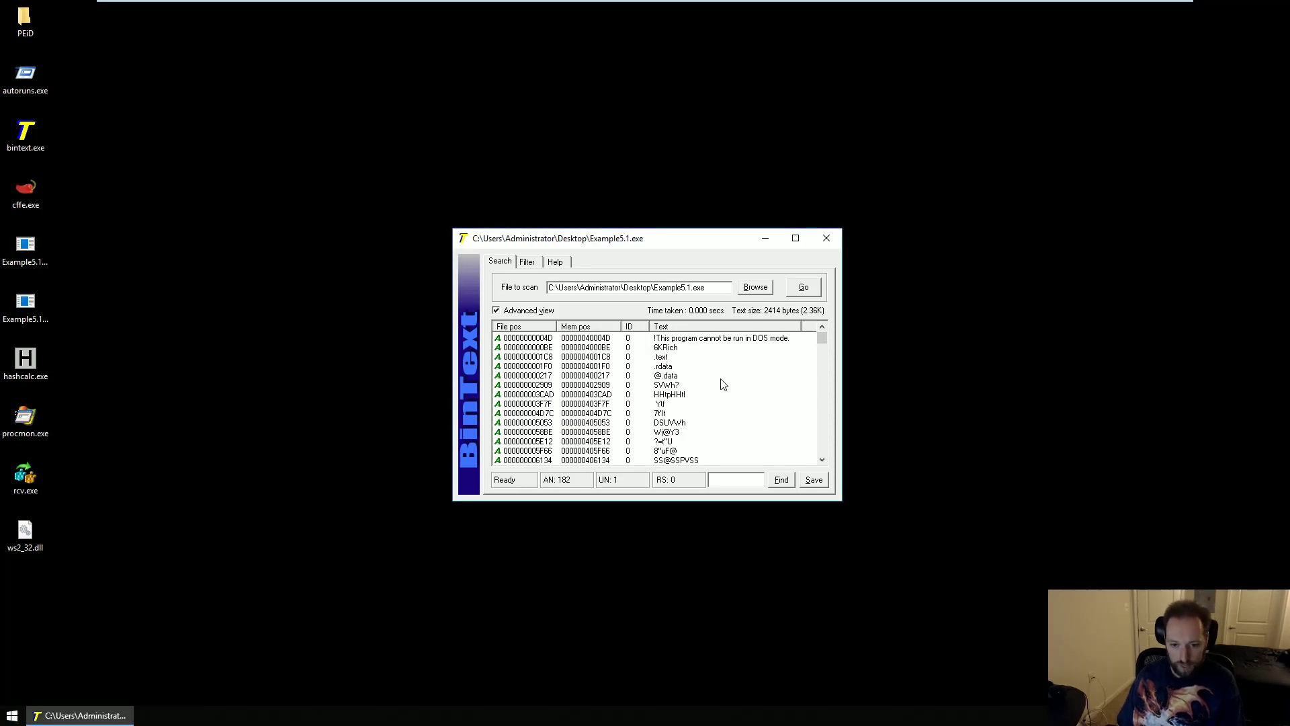
Examine the first part of the extracted strings, checking the command.com and COMSPEC entries and the text that follows.
scroll(725, 386, down, 6)
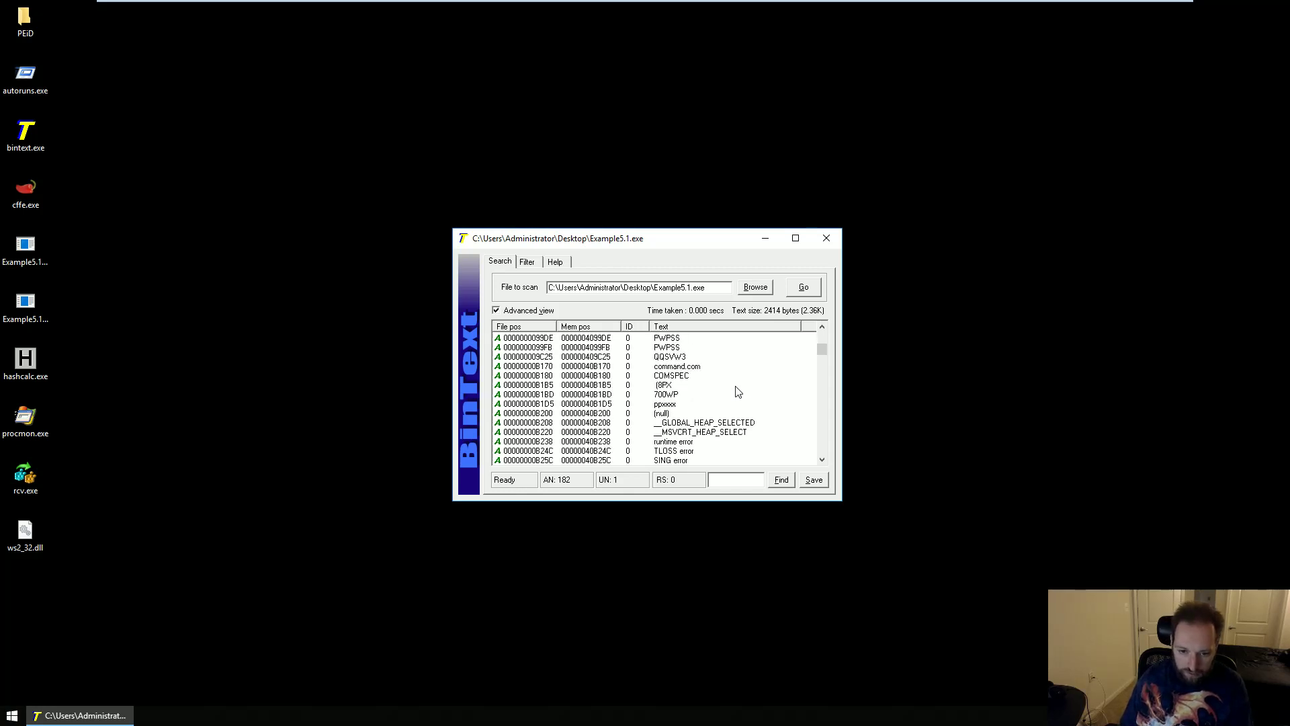
click(692, 368)
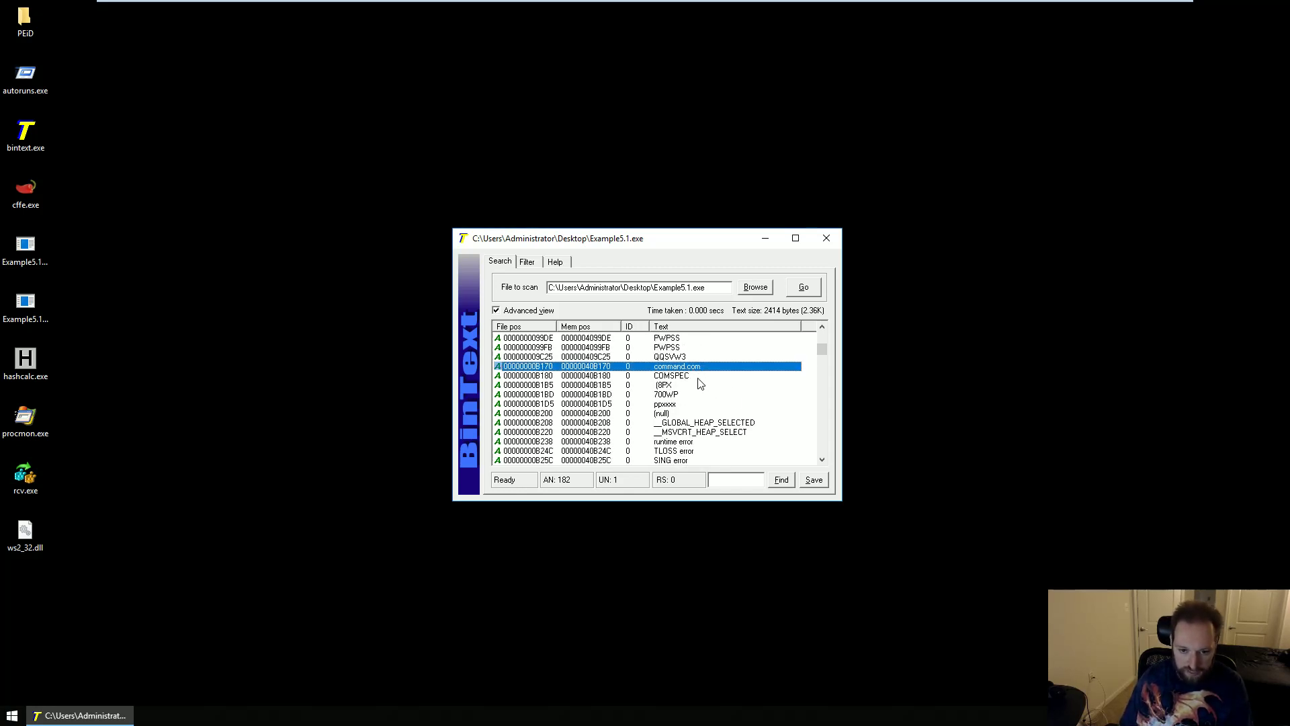
click(695, 375)
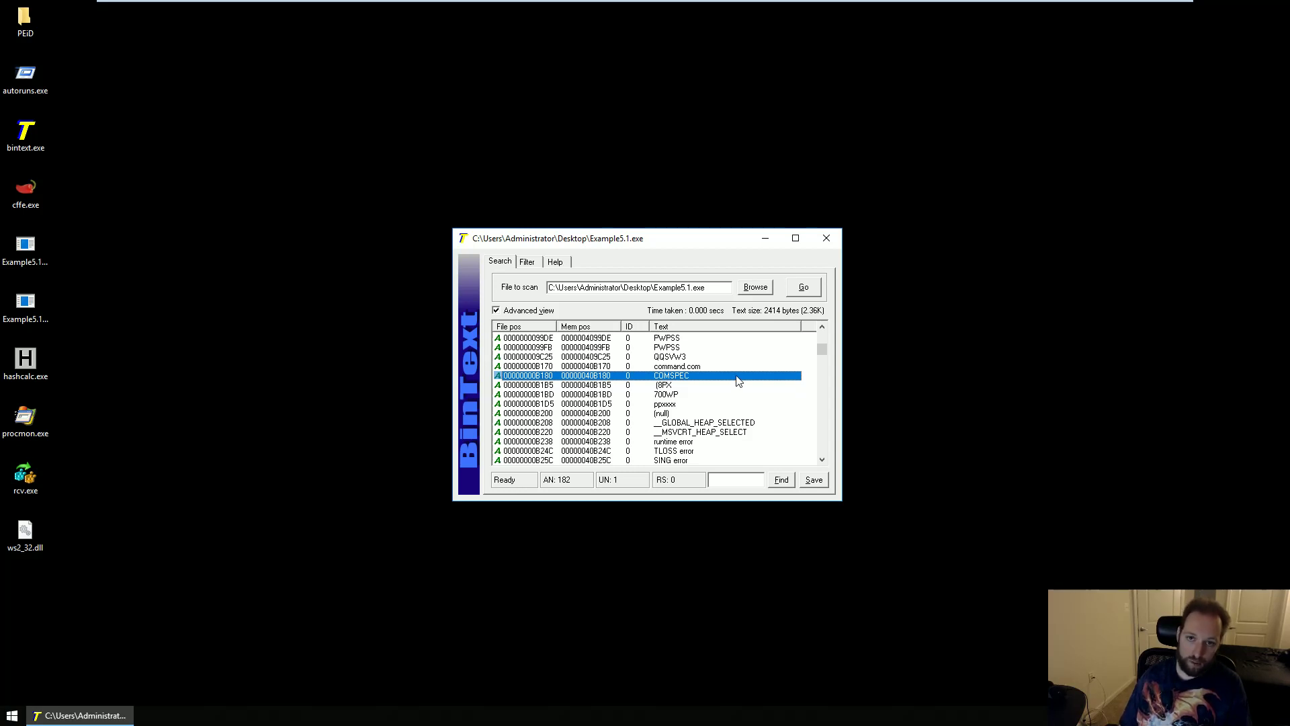
scroll(738, 381, down, 4)
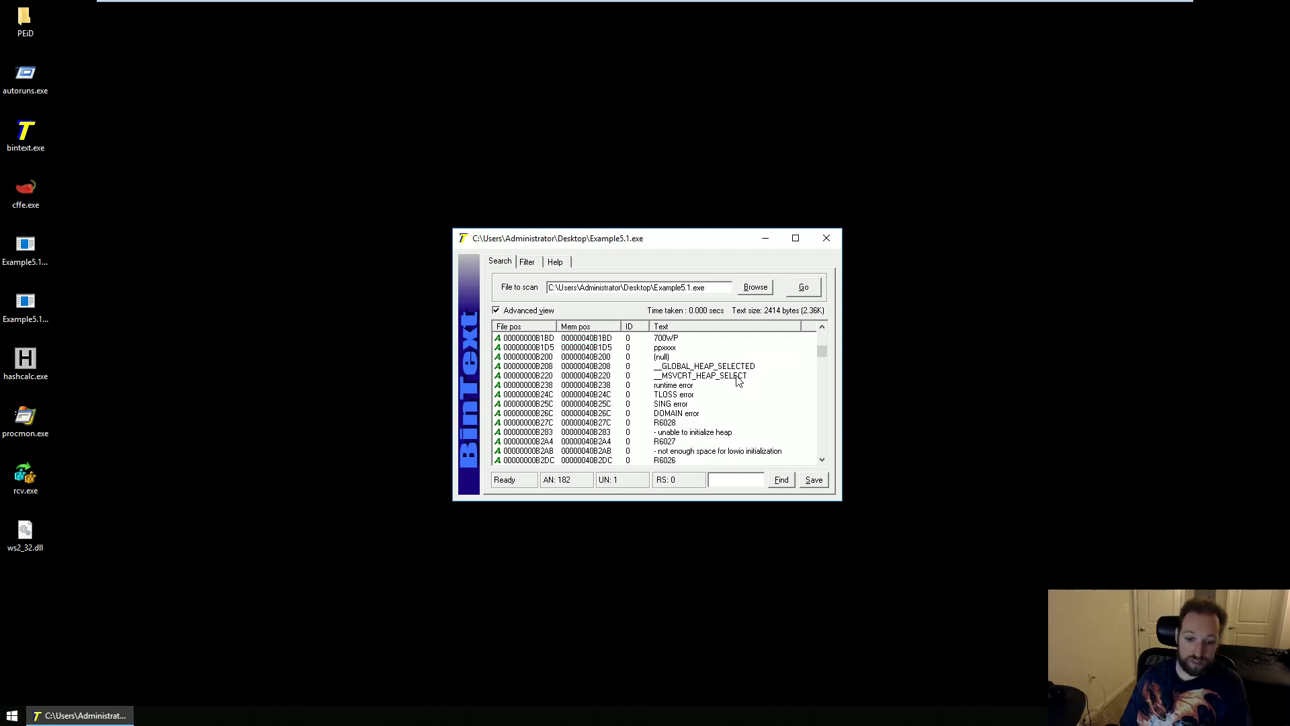
scroll(738, 381, down, 8)
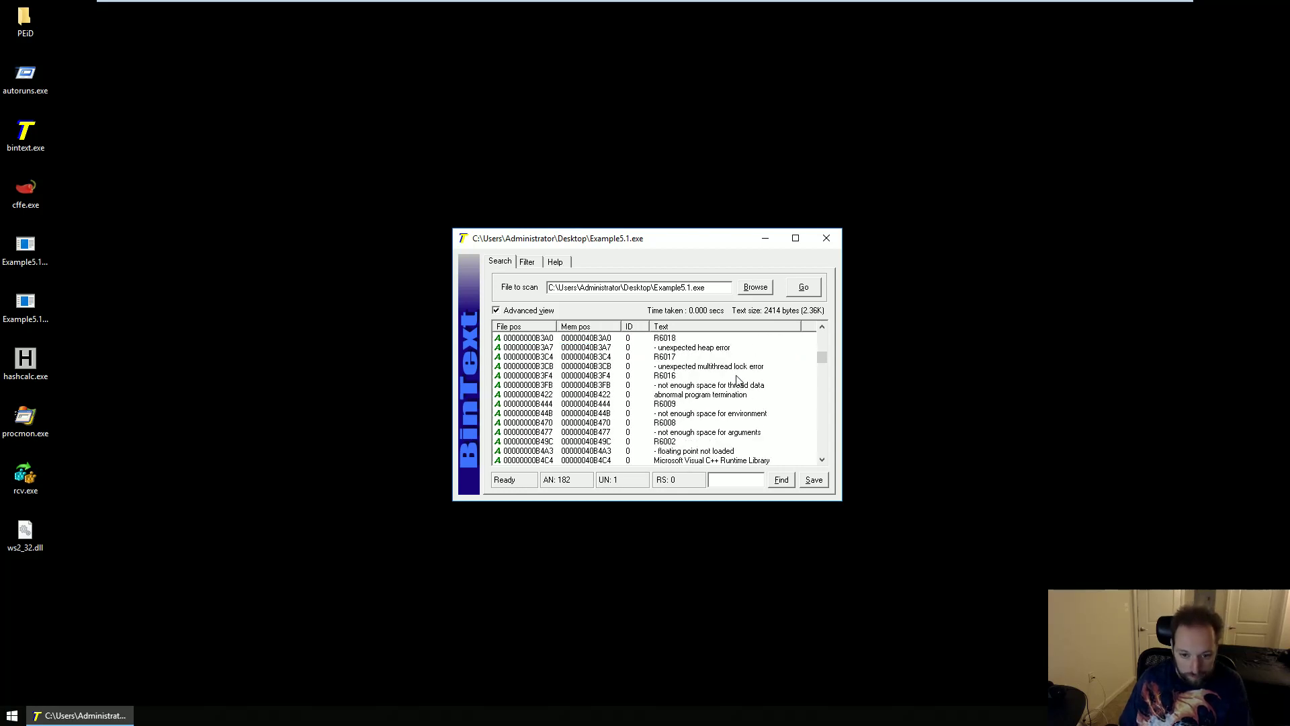
scroll(738, 381, down, 2)
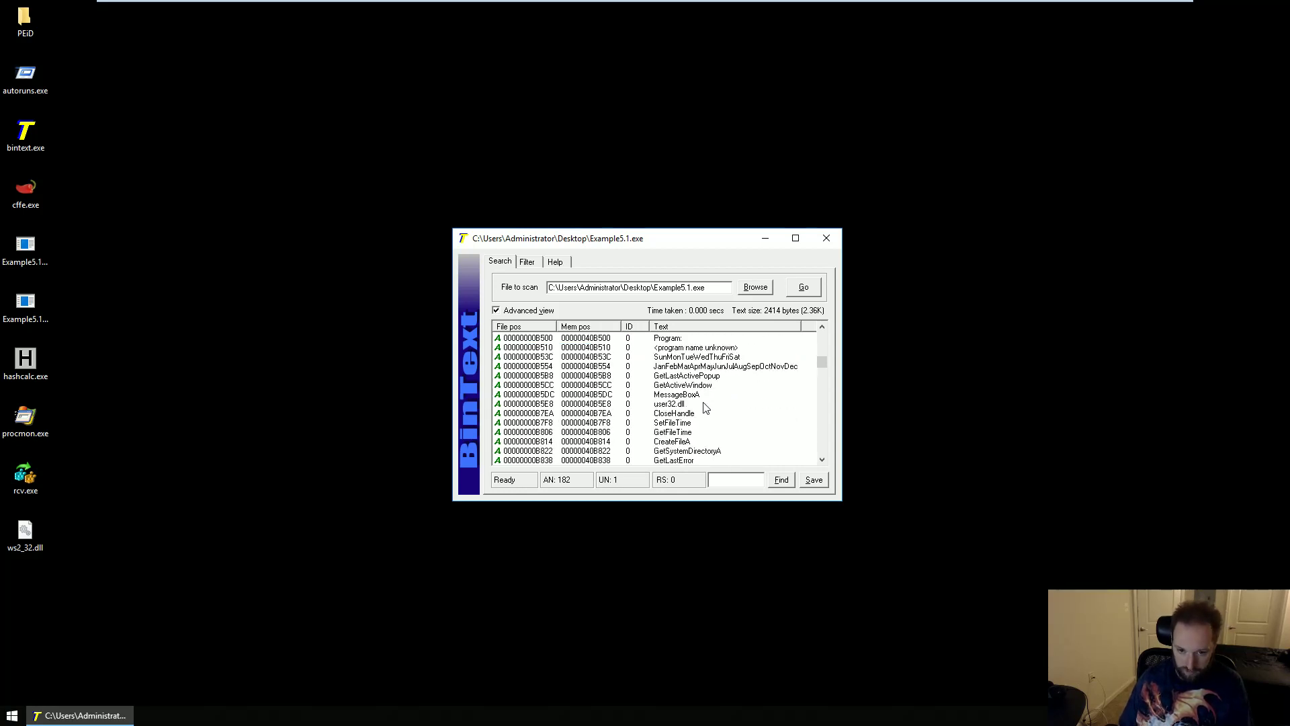
Read through the Windows API function names in the strings, including GetActiveWindow, GetFileTime and GetSystemDirectoryA.
click(703, 414)
click(699, 385)
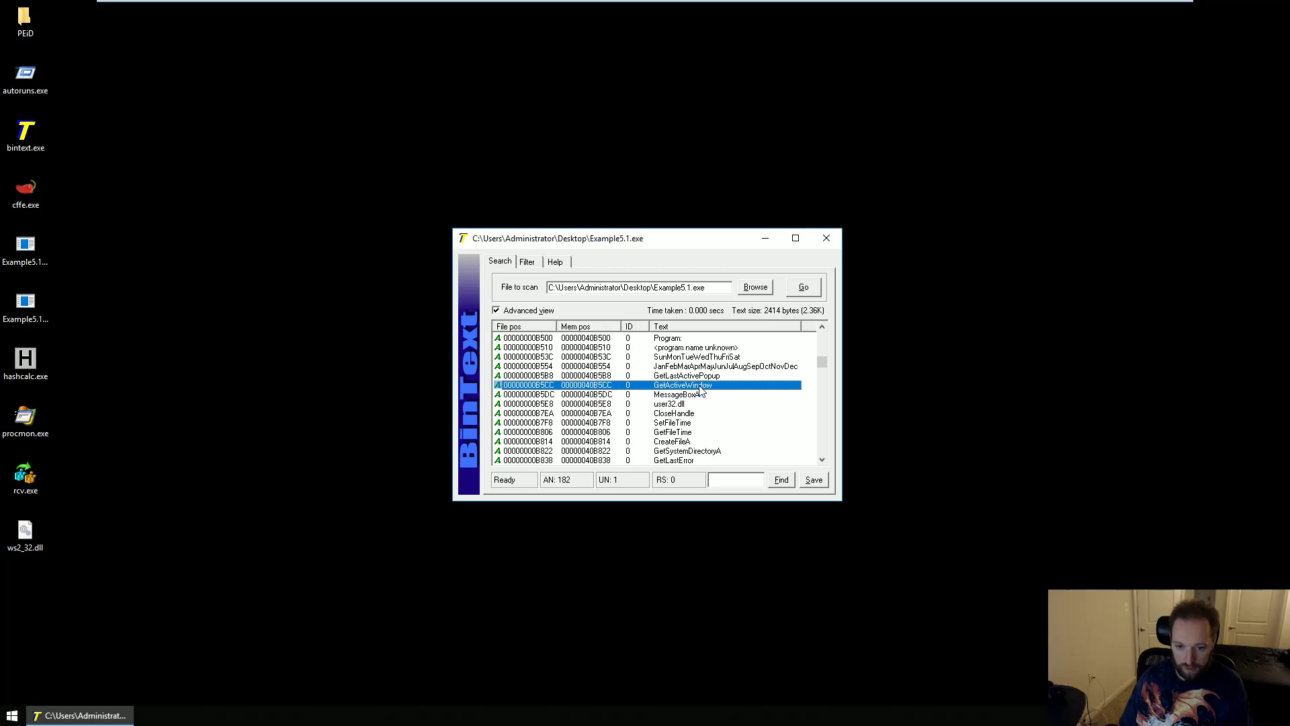
click(702, 433)
click(715, 450)
scroll(715, 449, down, 2)
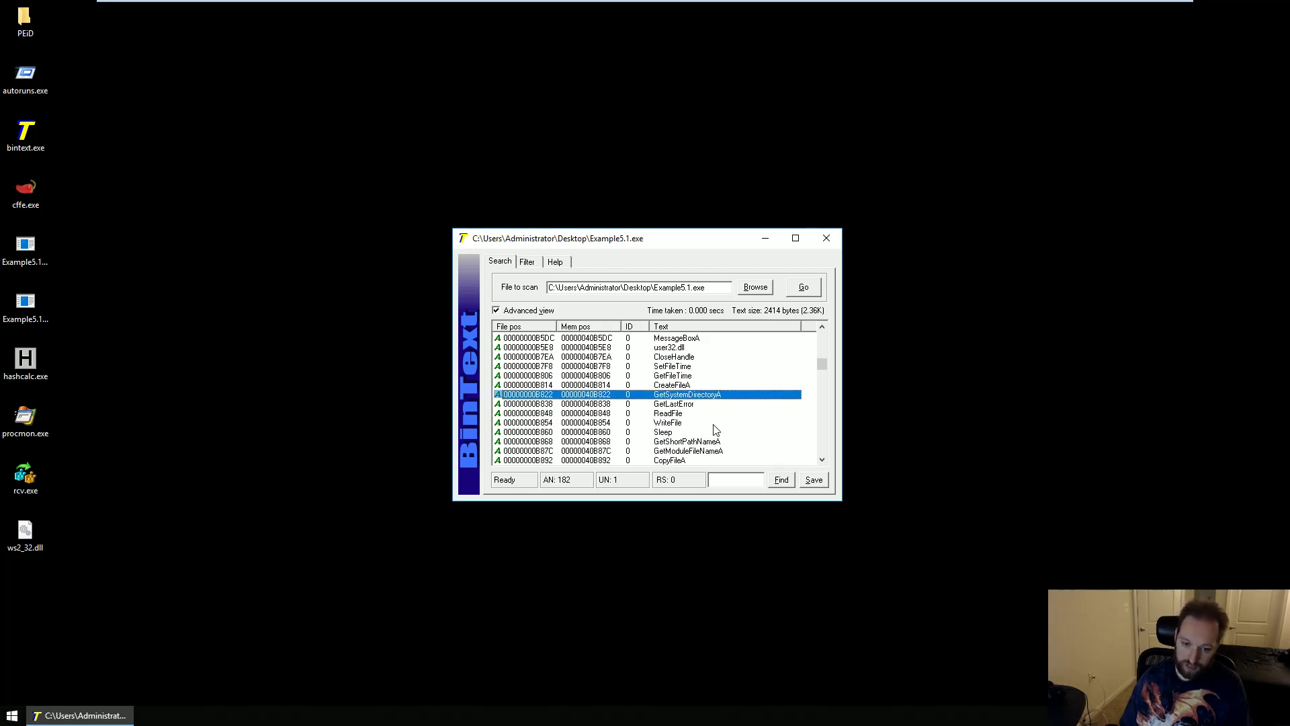
scroll(713, 427, down, 2)
scroll(713, 427, down, 7)
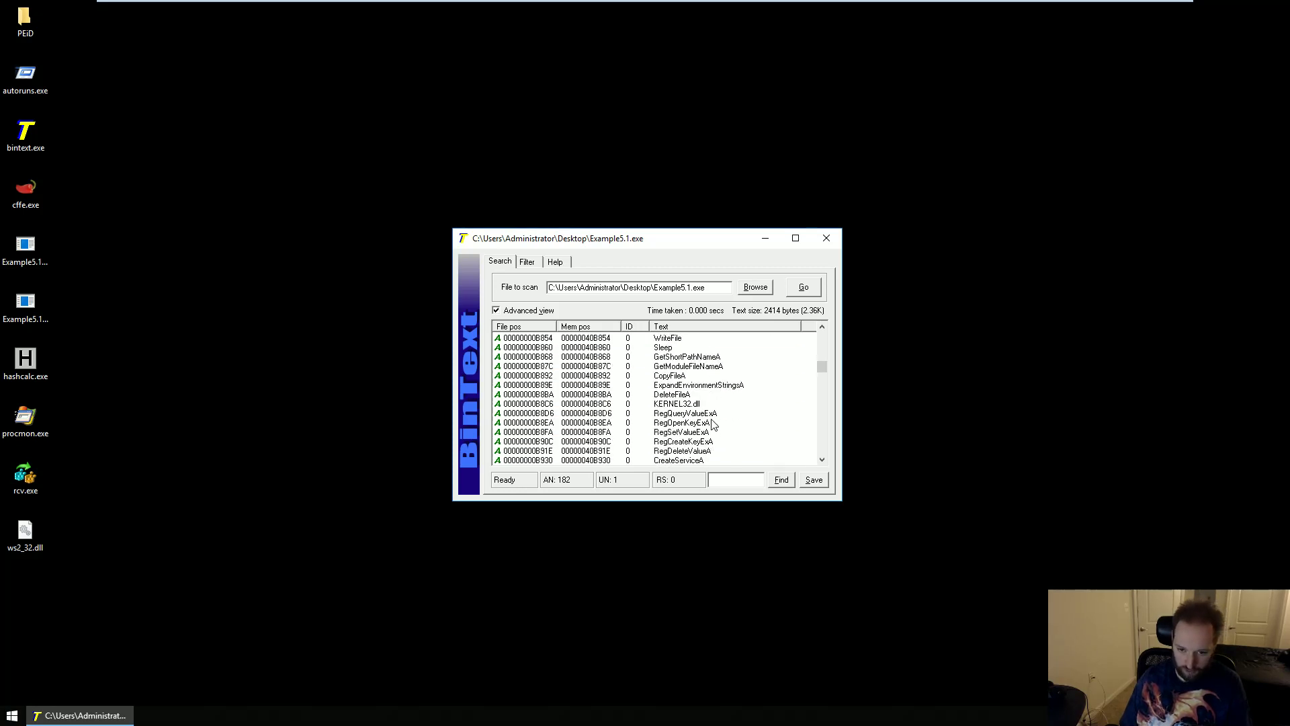
scroll(714, 423, down, 6)
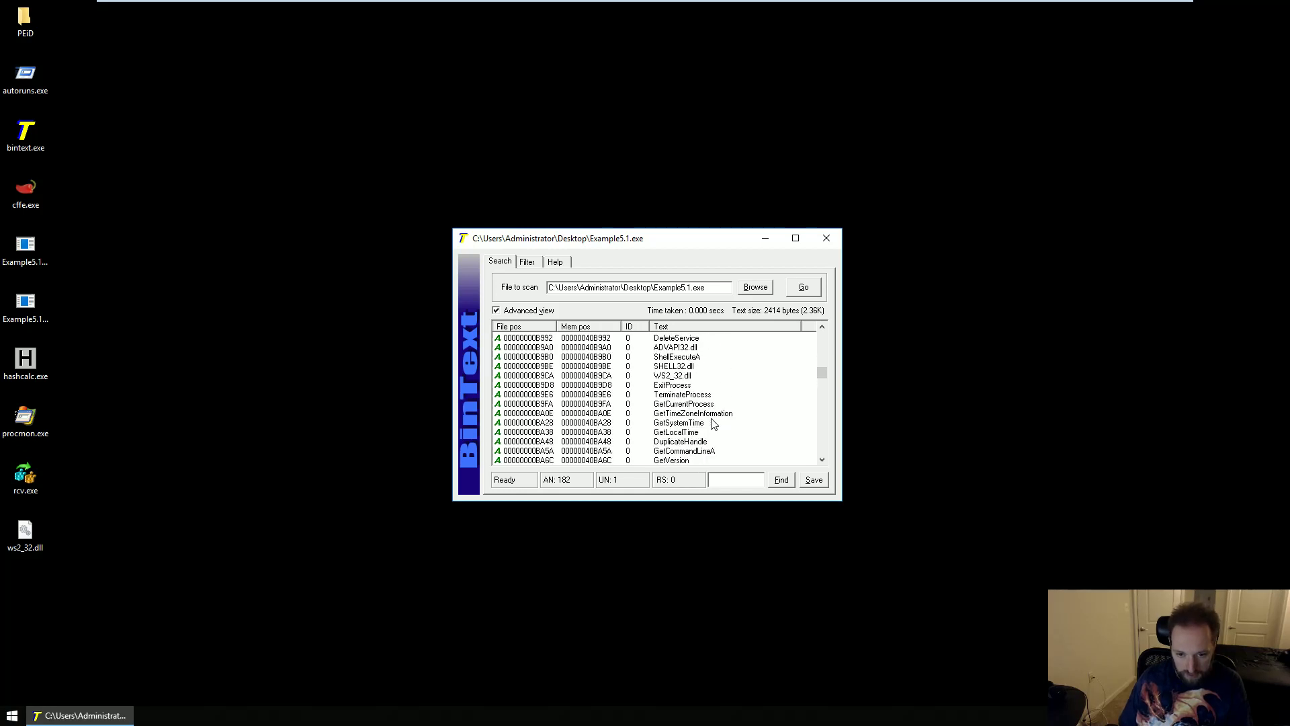
scroll(713, 422, down, 10)
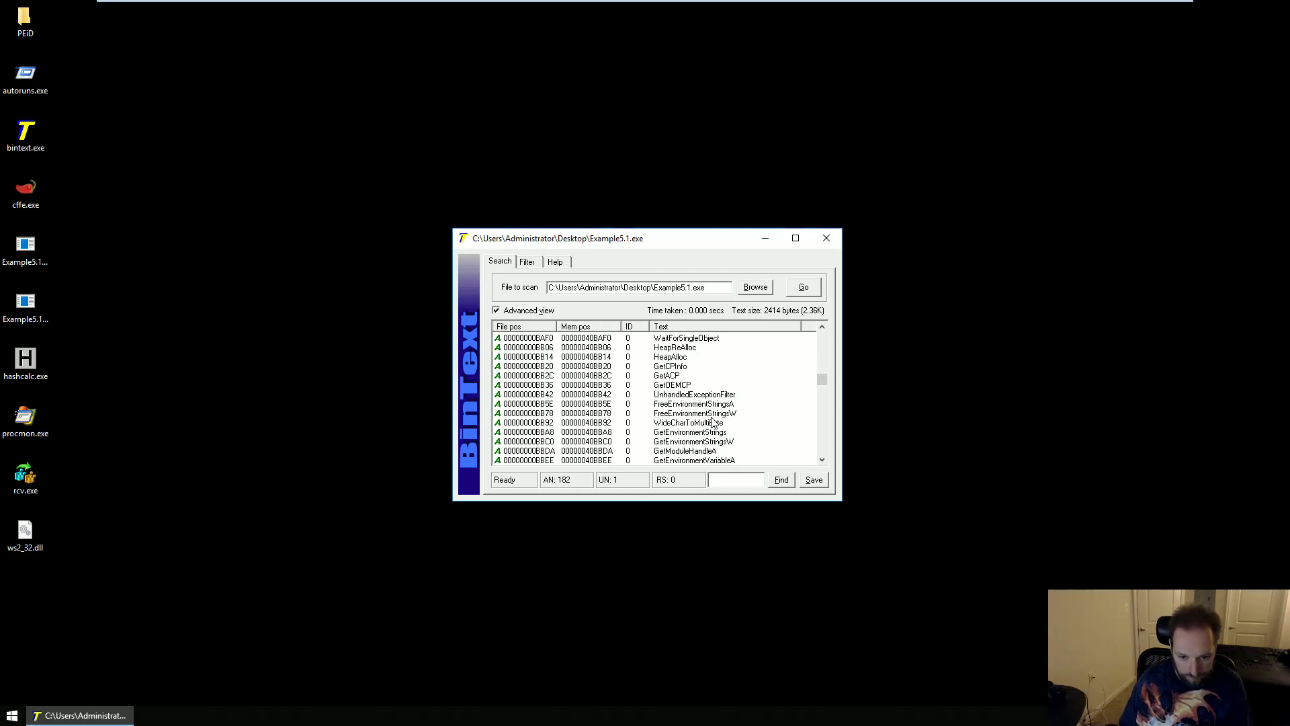
scroll(732, 420, down, 4)
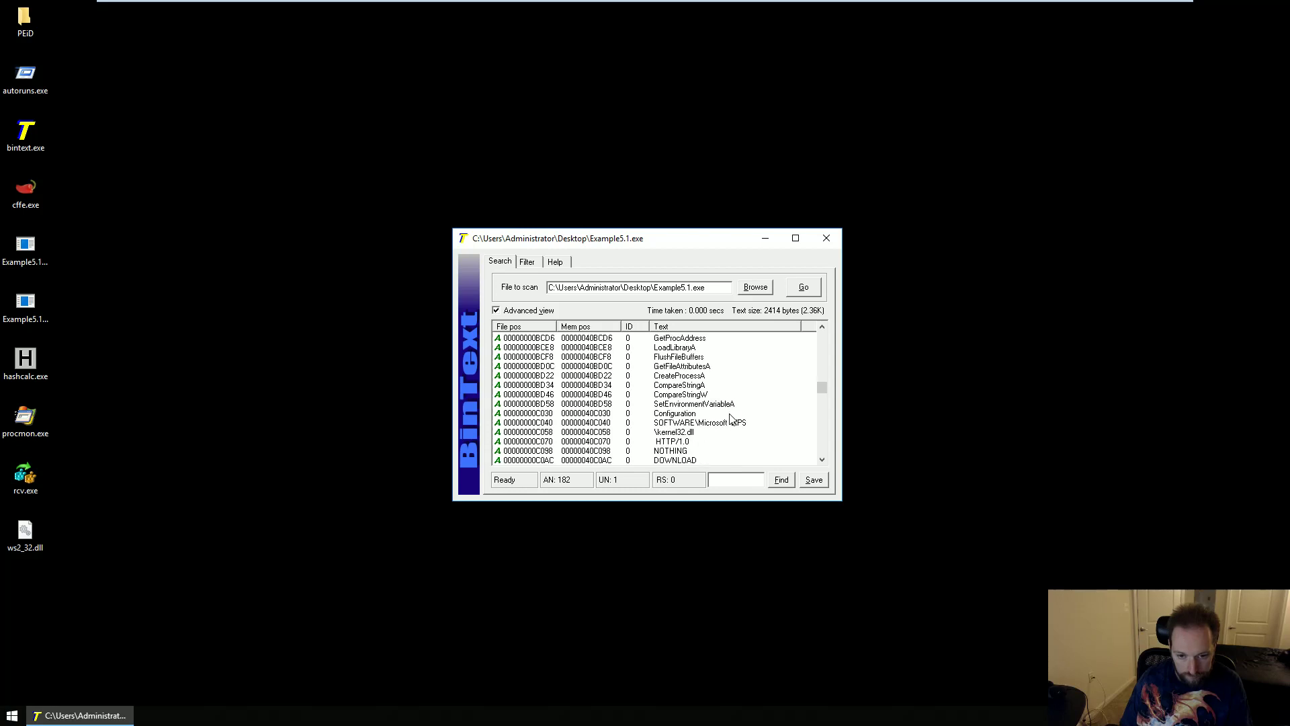
Examine the SOFTWARE\Microsoft \XPS path, HTTP/1.0, DOWNLOAD, UPLOAD, SLEEP and cmd.exe strings, and skim the rest of the list.
click(695, 376)
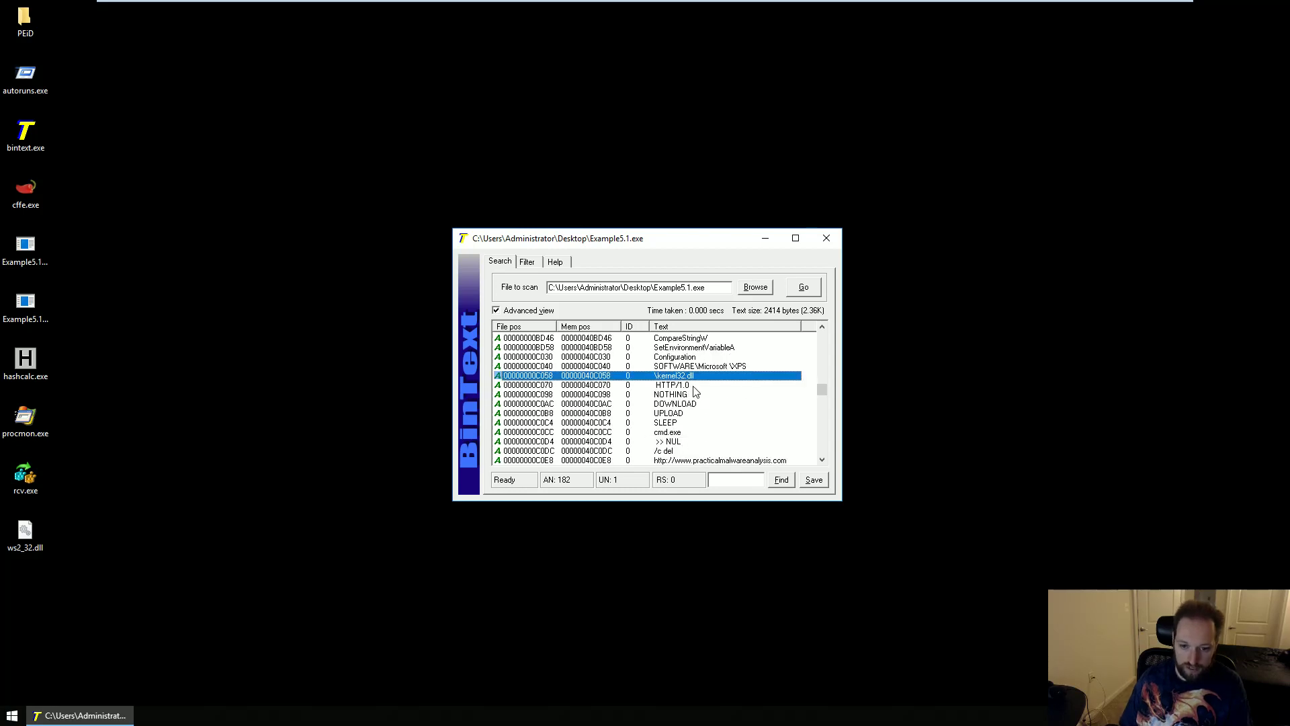
click(712, 367)
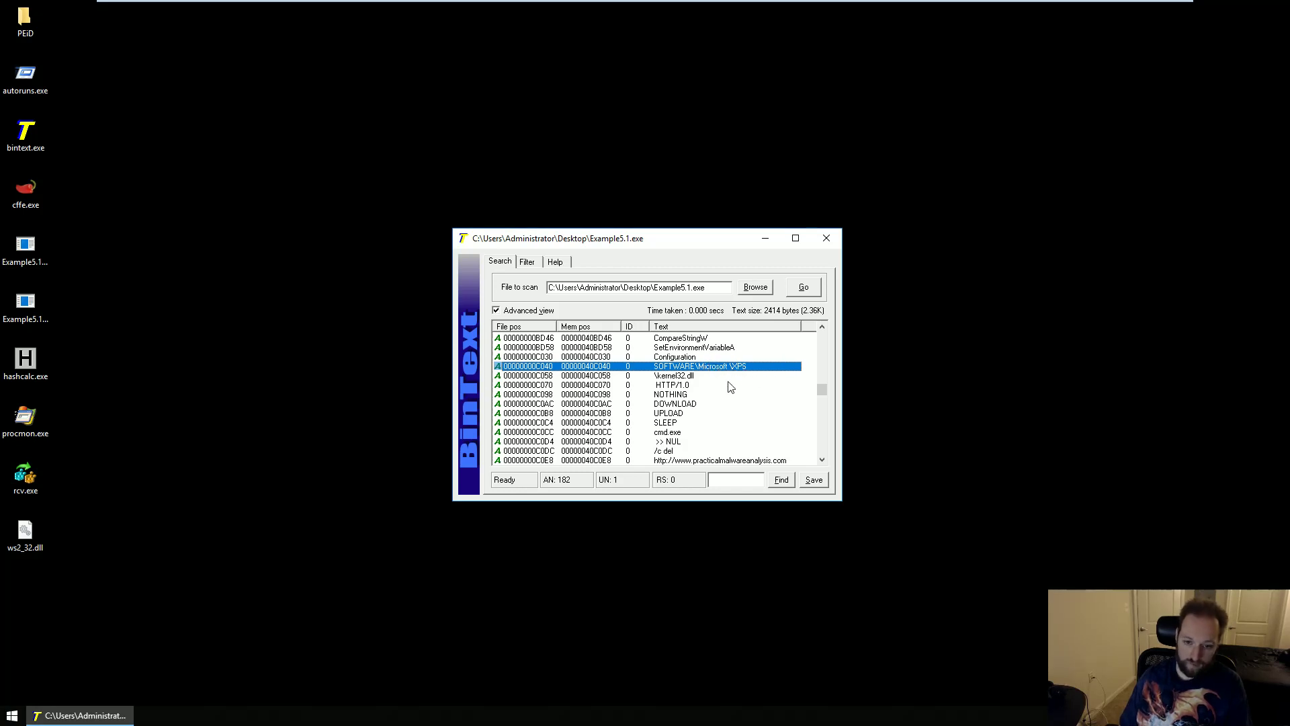
click(694, 387)
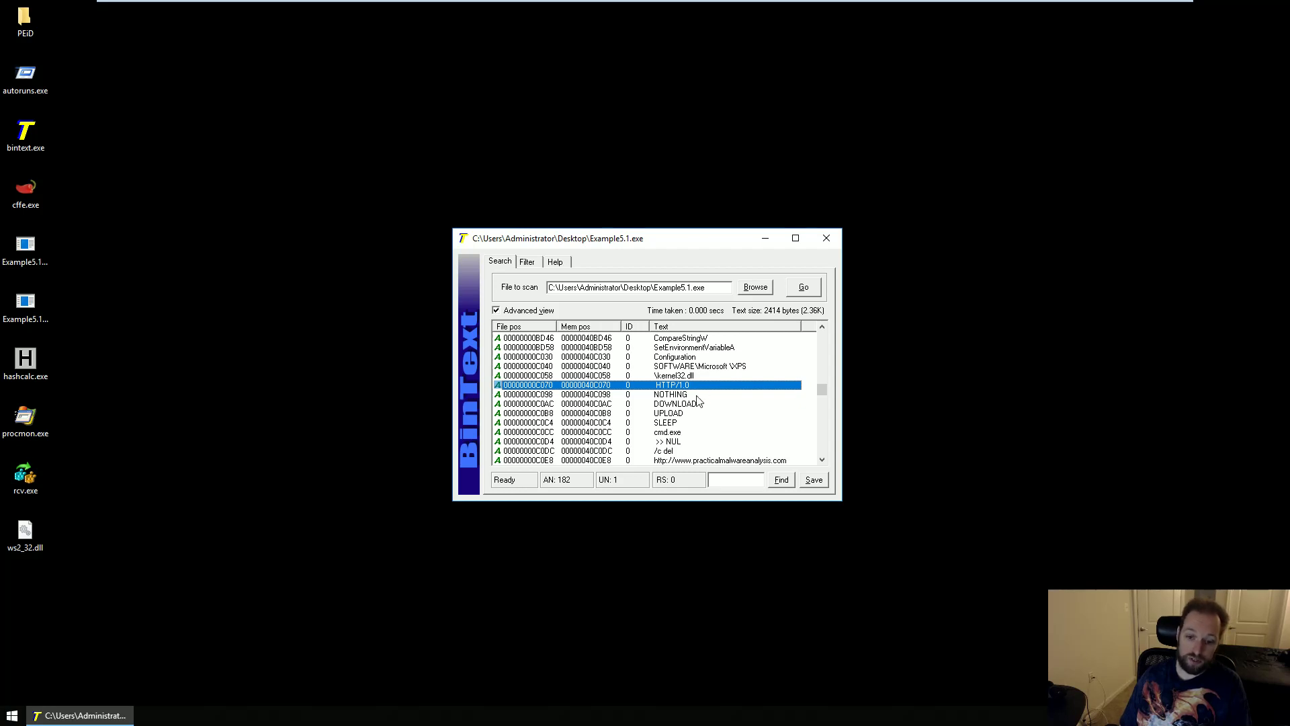
click(695, 395)
click(696, 405)
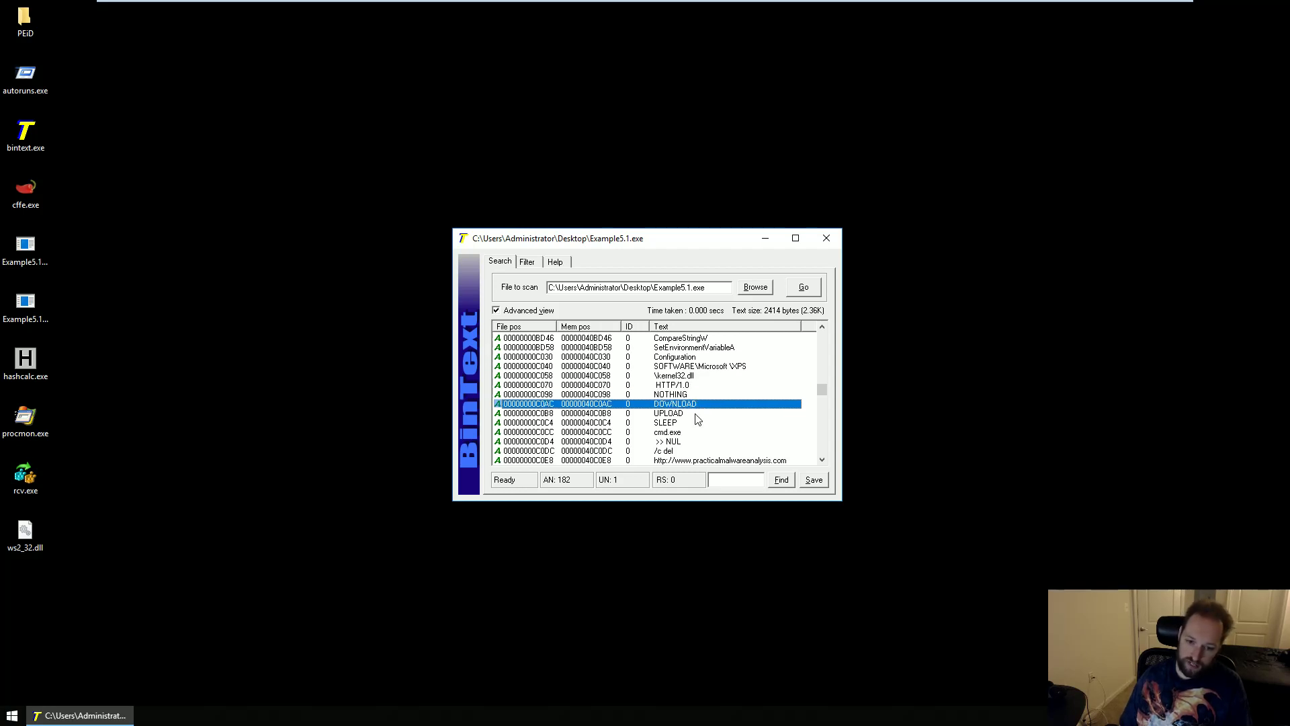
click(694, 414)
click(692, 424)
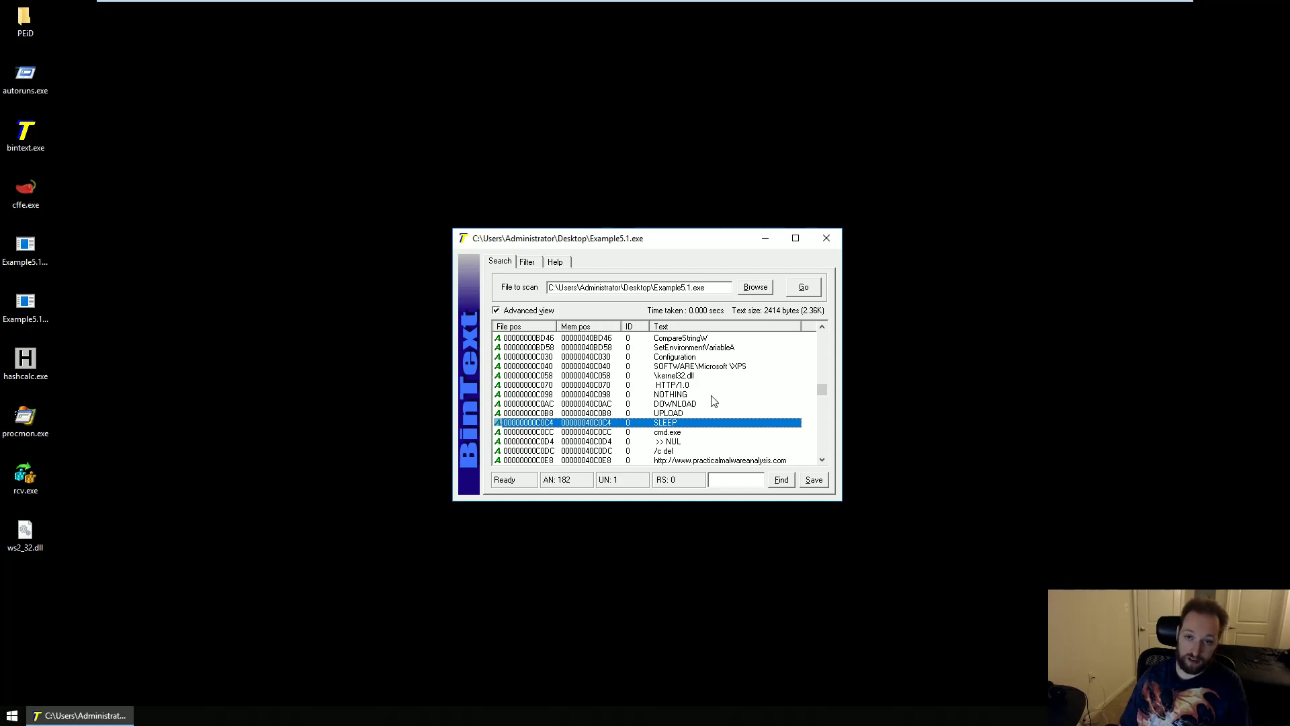
click(688, 433)
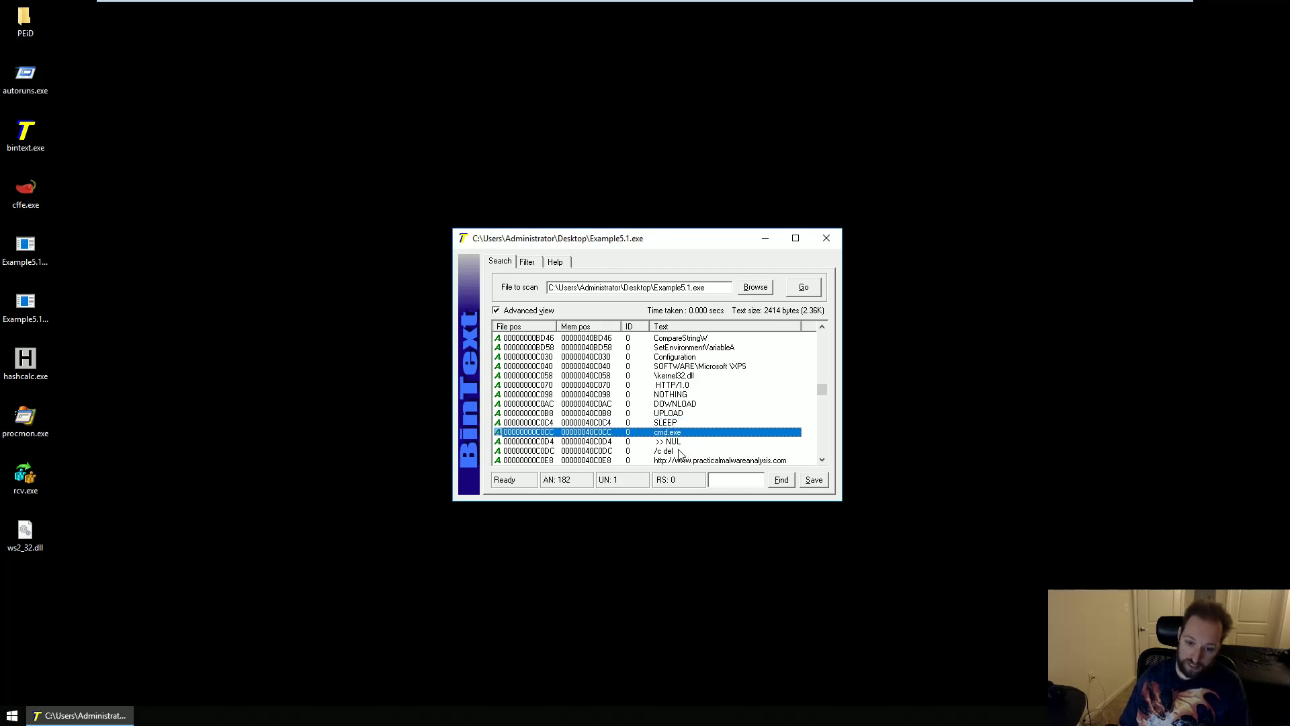
click(692, 451)
click(698, 442)
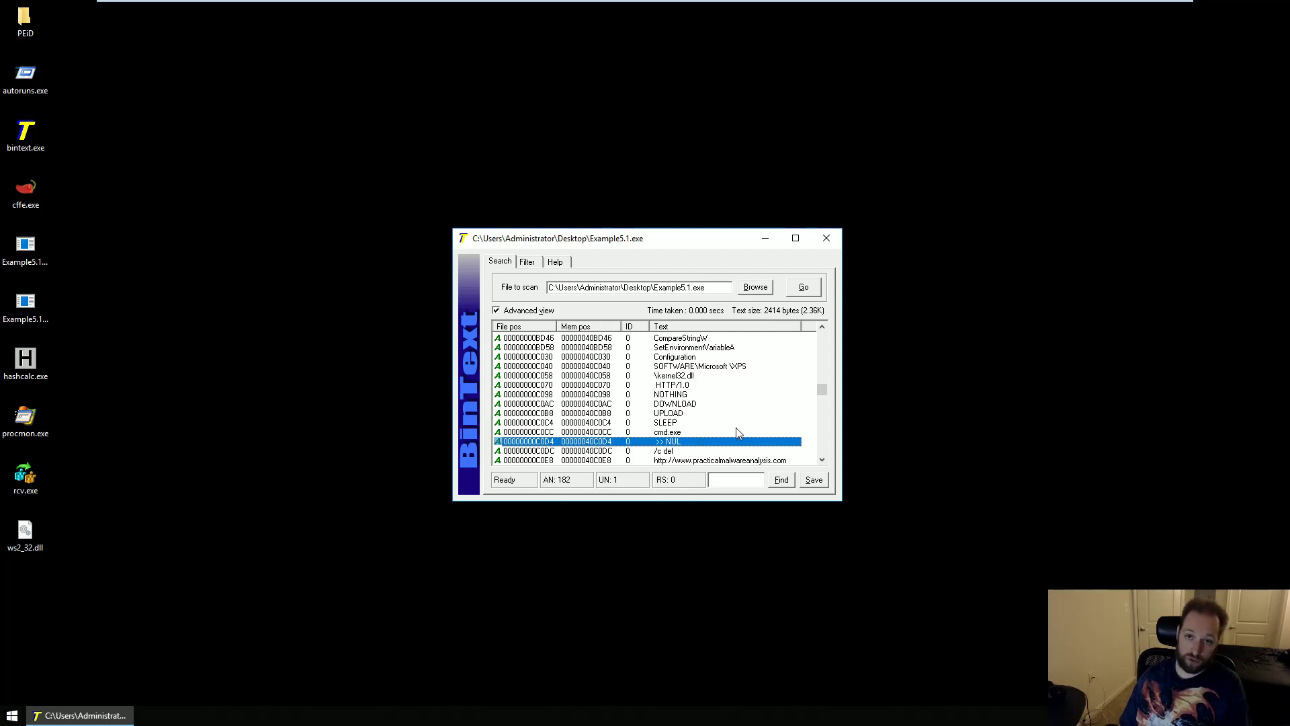
scroll(704, 440, down, 10)
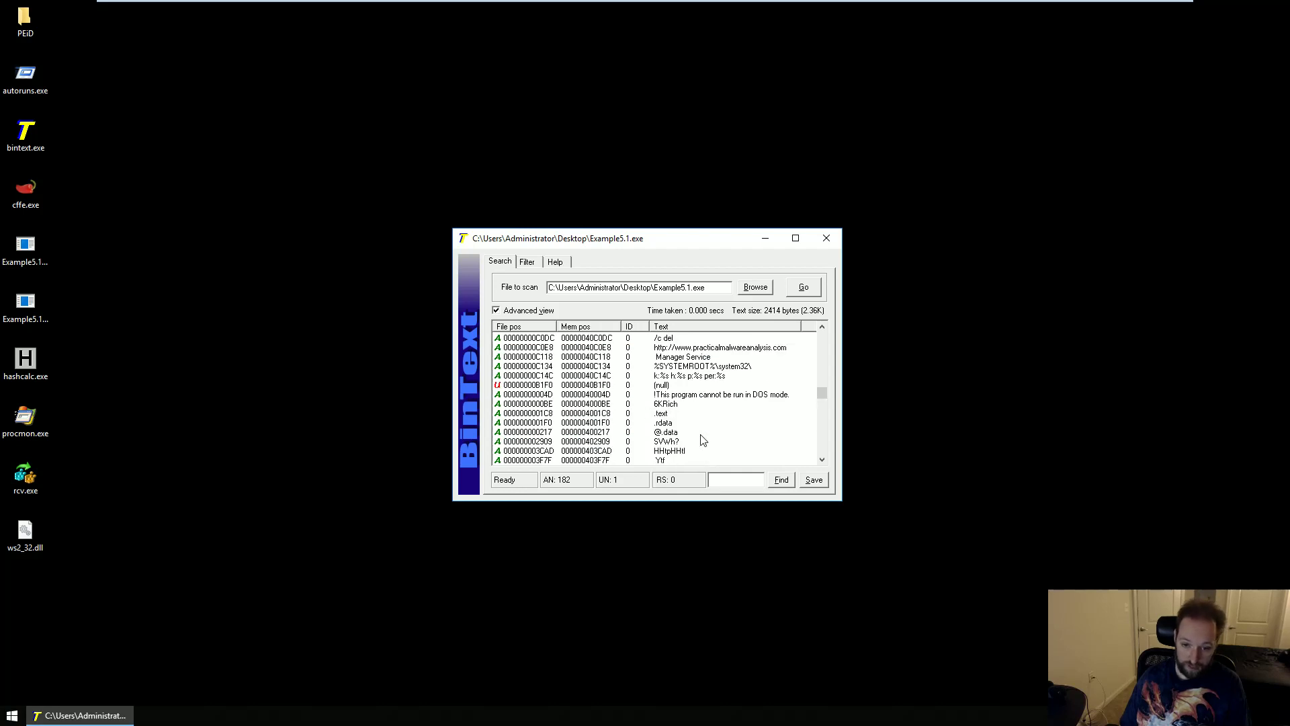
scroll(703, 440, down, 10)
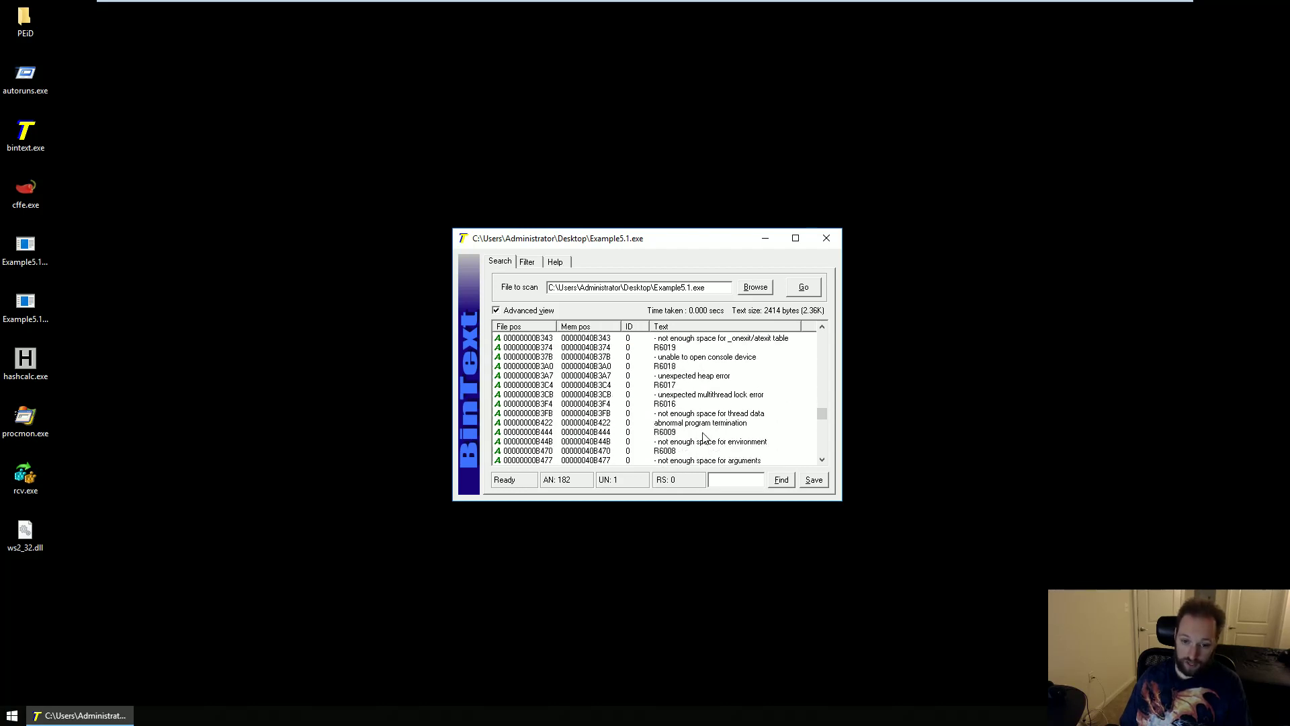
Close BinText and open CFF Explorer from the desktop.
click(827, 239)
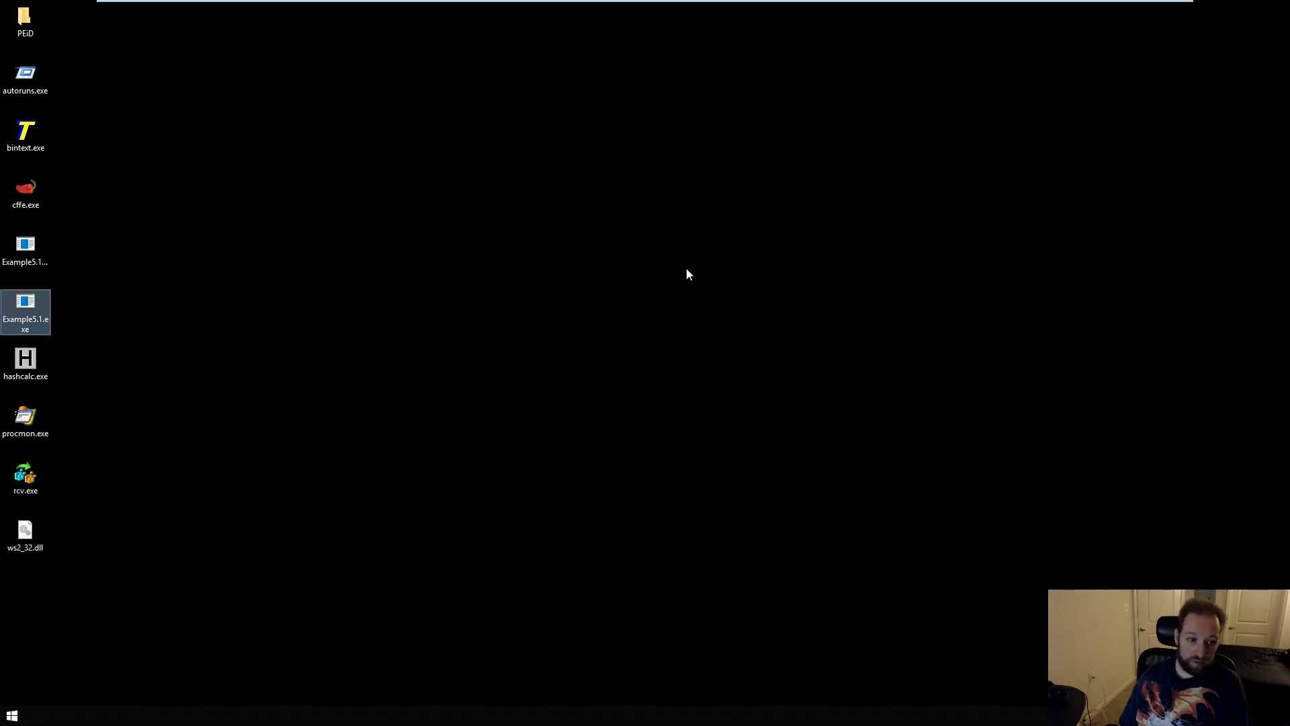
click(679, 274)
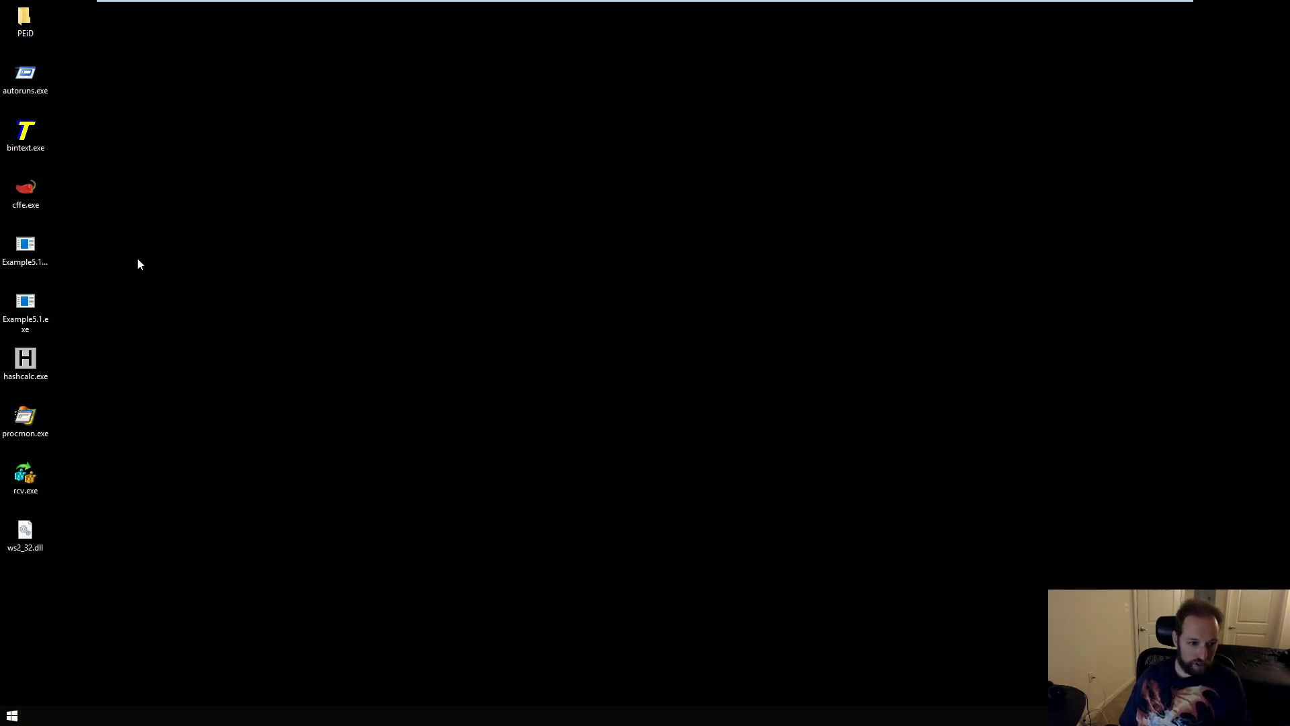
double_click(26, 195)
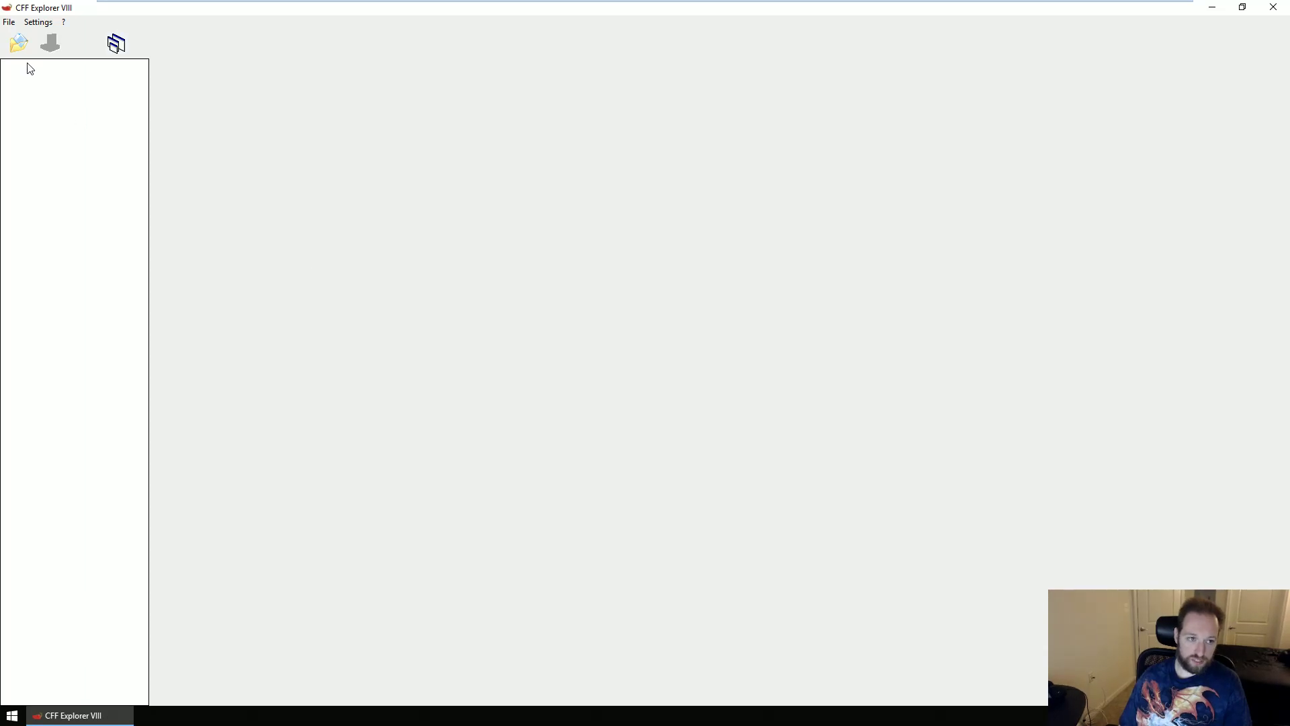
Open Example5.1.exe from the Desktop and display its Import Directory.
click(20, 44)
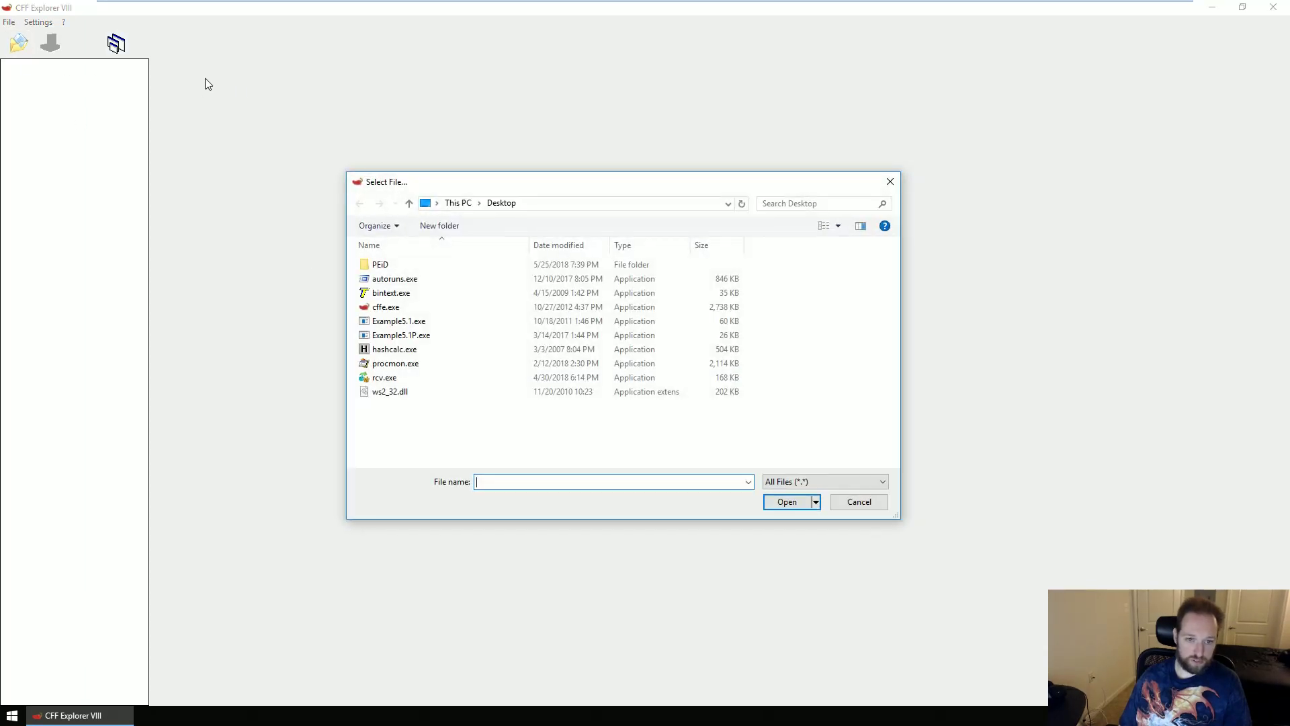
click(442, 326)
click(803, 502)
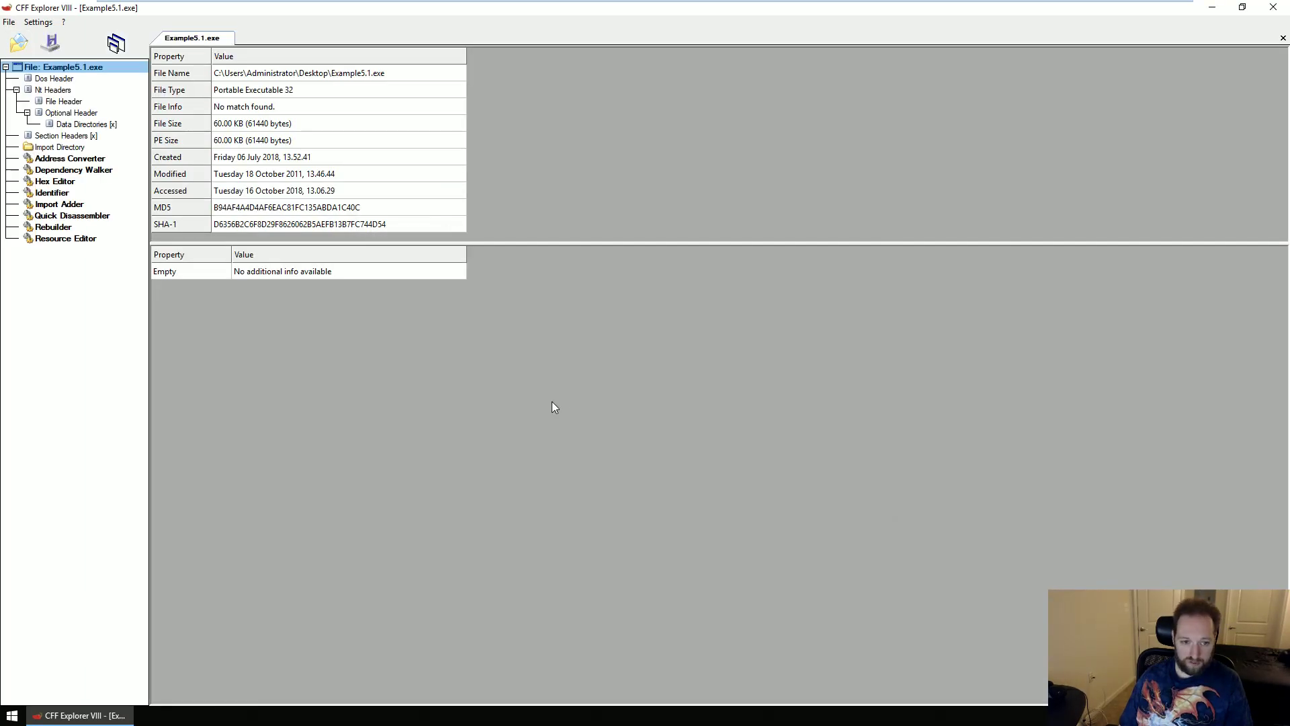
click(58, 148)
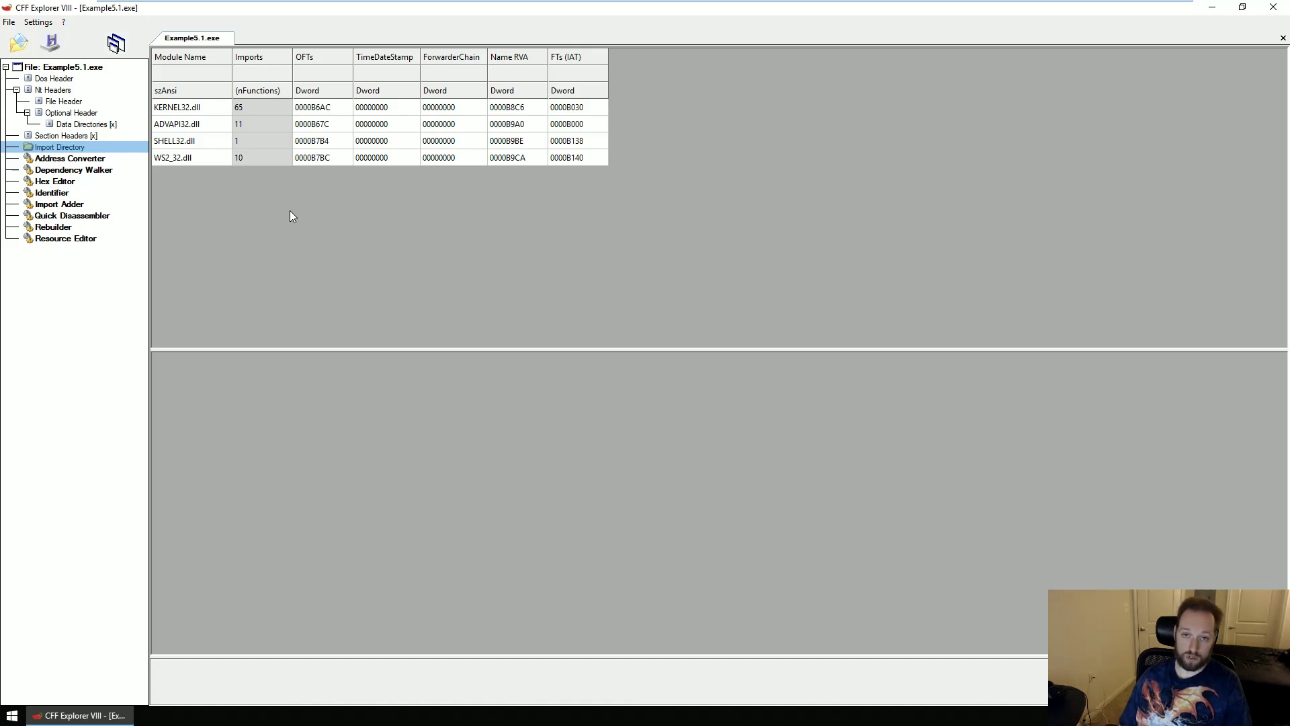
List the KERNEL32.dll imports and examine the first functions, including Sleep, WriteFile and ReadFile.
click(196, 109)
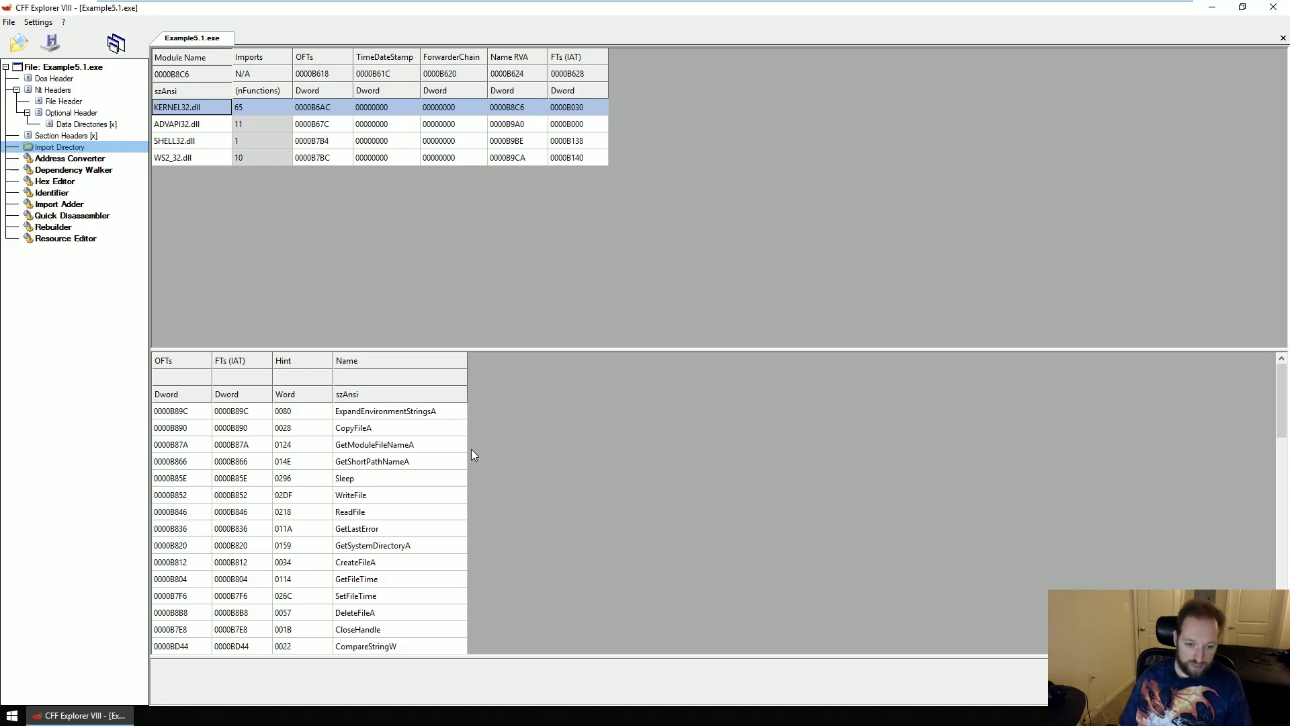
scroll(469, 457, down, 1)
click(387, 428)
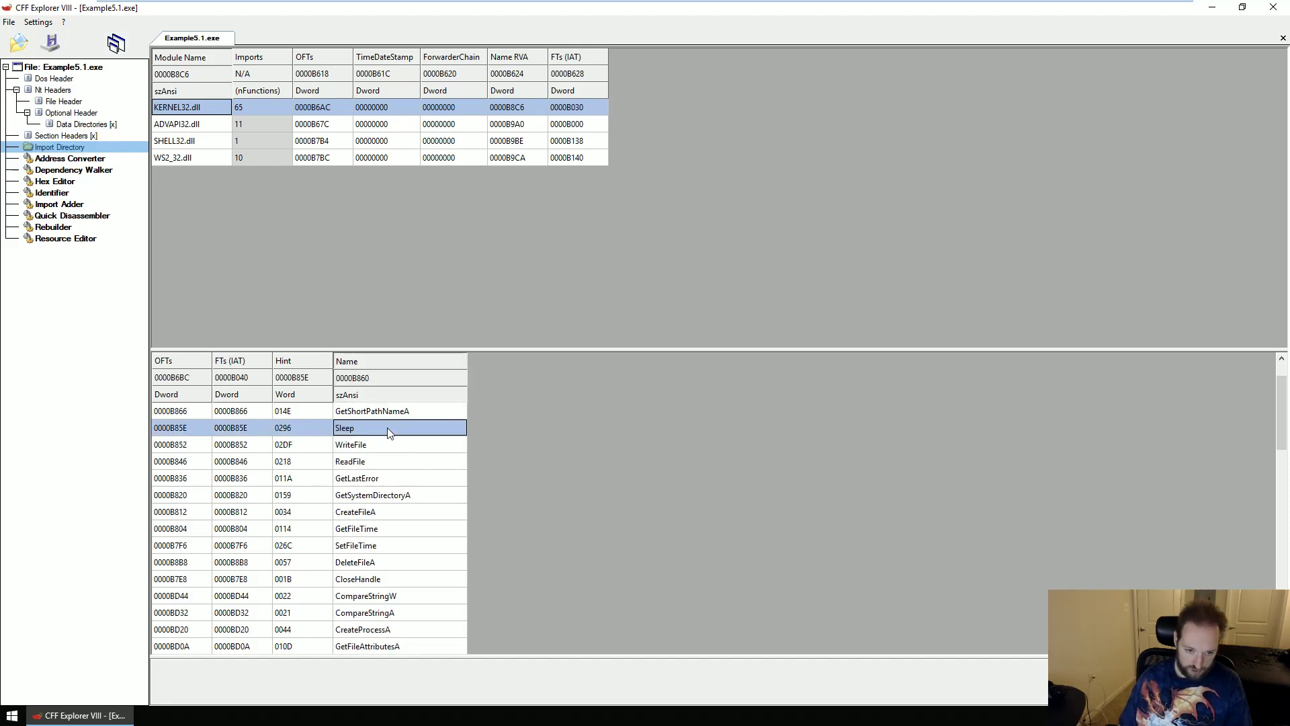
click(406, 448)
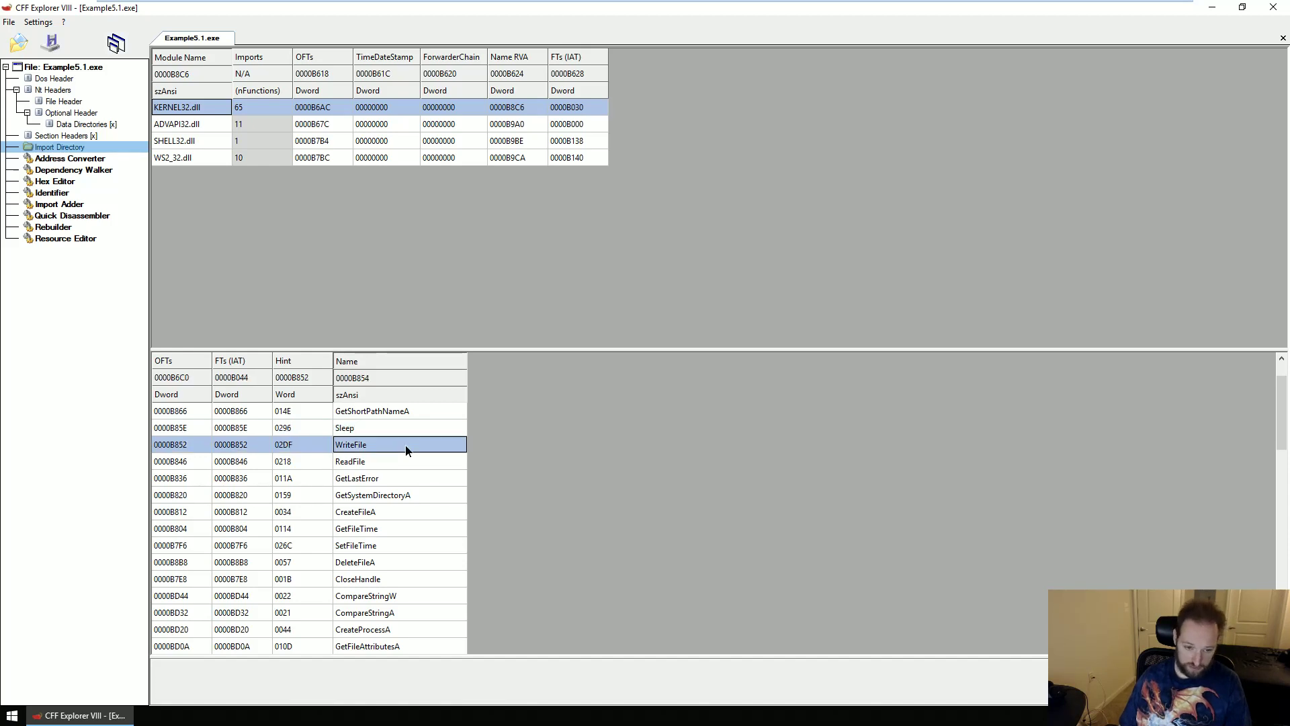
click(406, 464)
scroll(436, 473, down, 6)
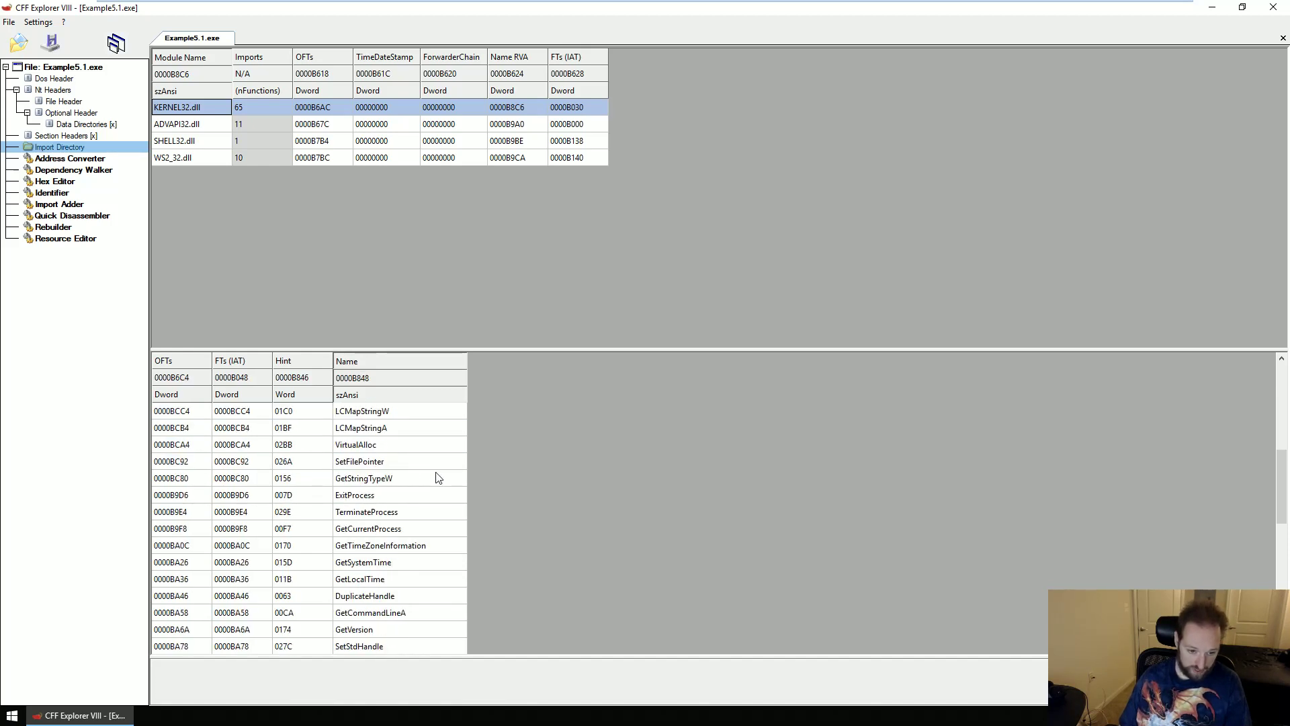
Examine TerminateProcess and ExitProcess among the KERNEL32.dll imports, and read through the rest of the function list.
scroll(438, 477, down, 1)
click(425, 474)
click(430, 469)
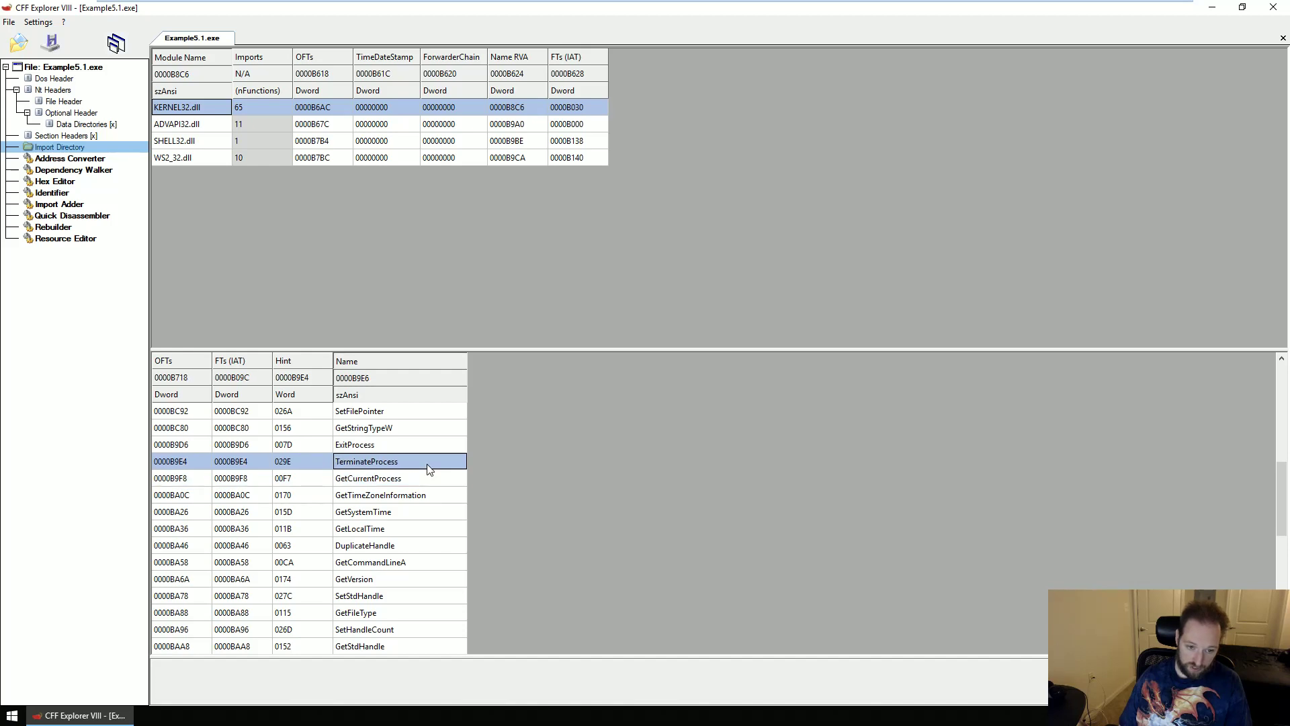
click(431, 444)
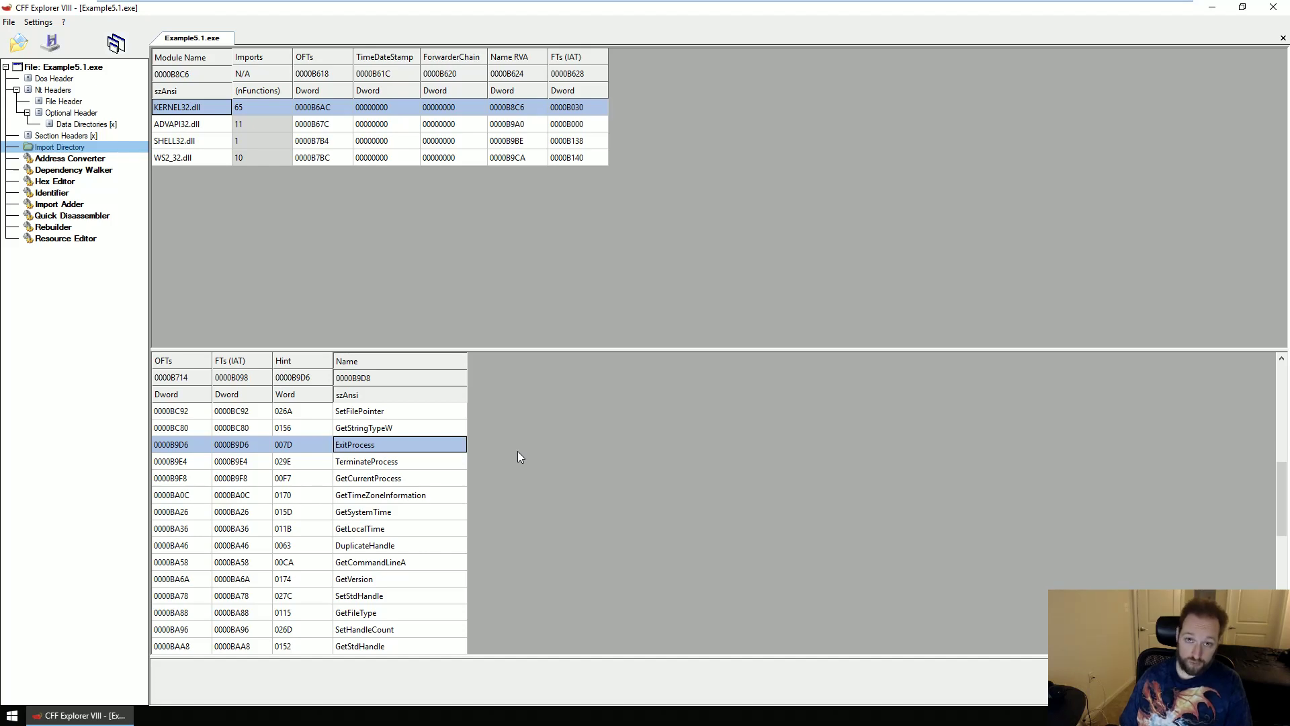
scroll(516, 451, down, 4)
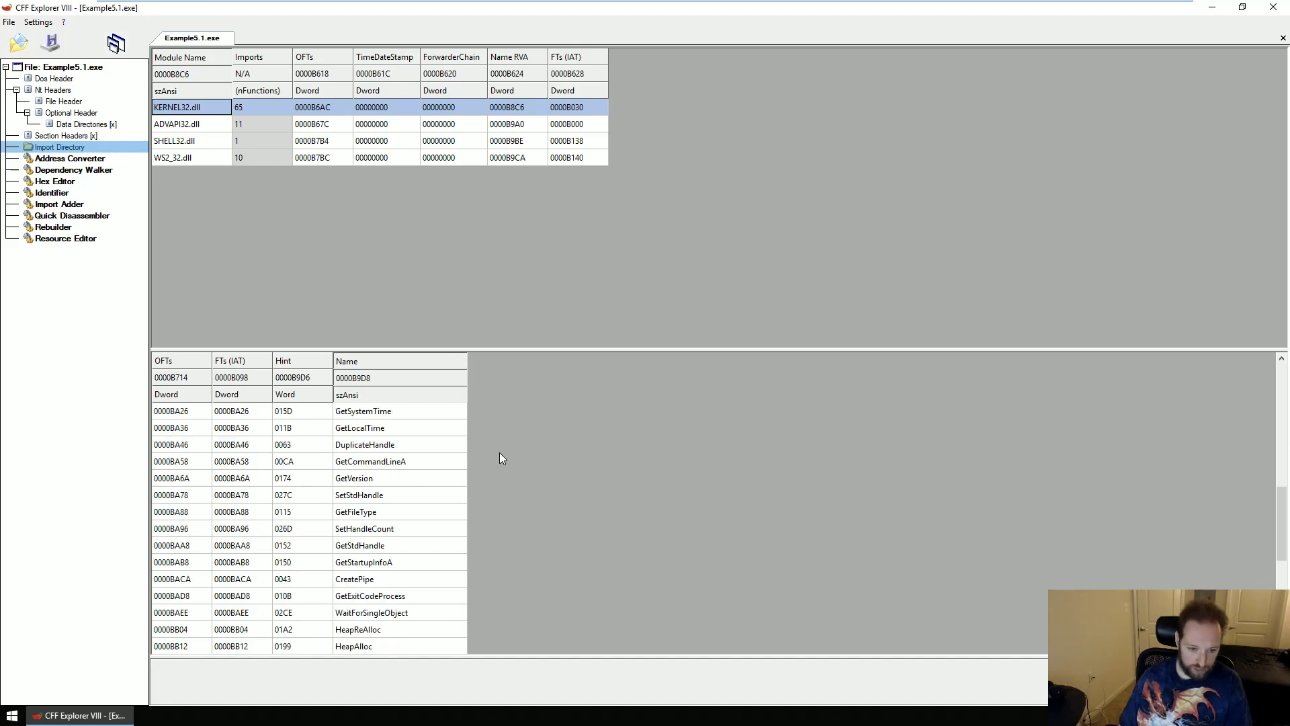
scroll(500, 454, down, 5)
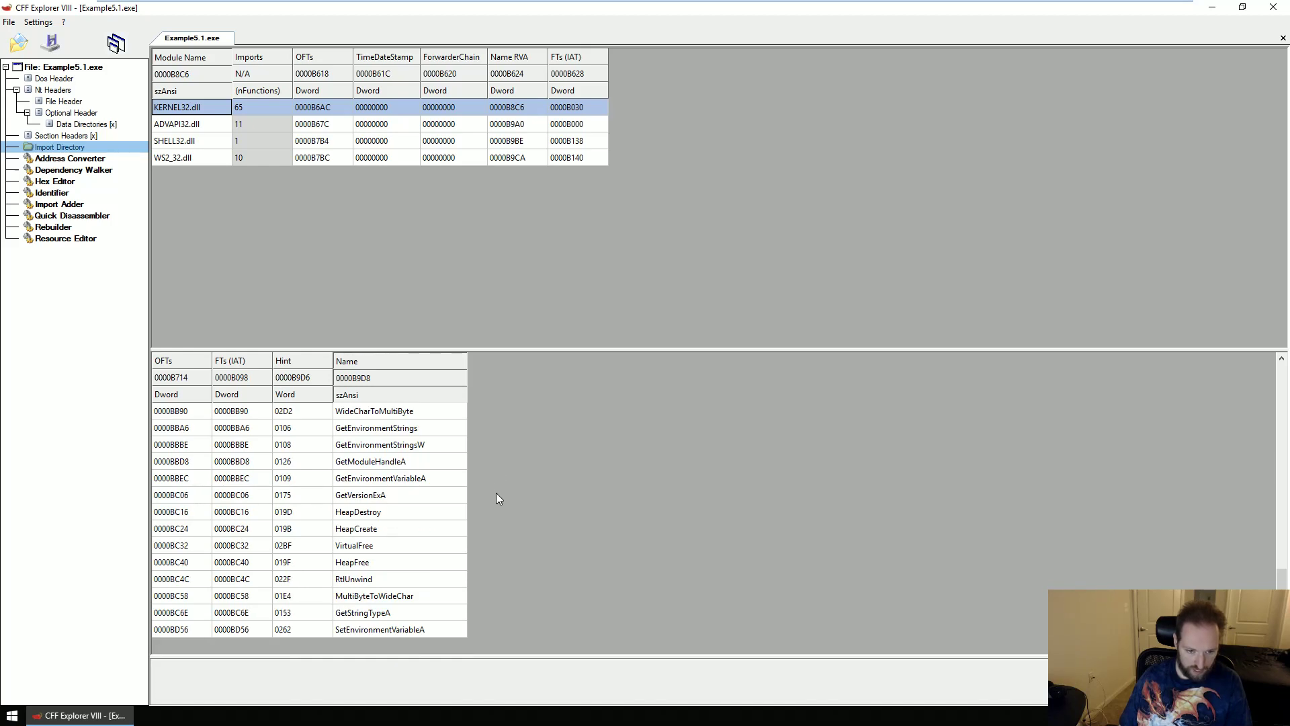
List the ADVAPI32.dll imports and examine the service functions OpenSCManagerA, OpenServiceA, CreateServiceA and CloseServiceHandle.
click(223, 124)
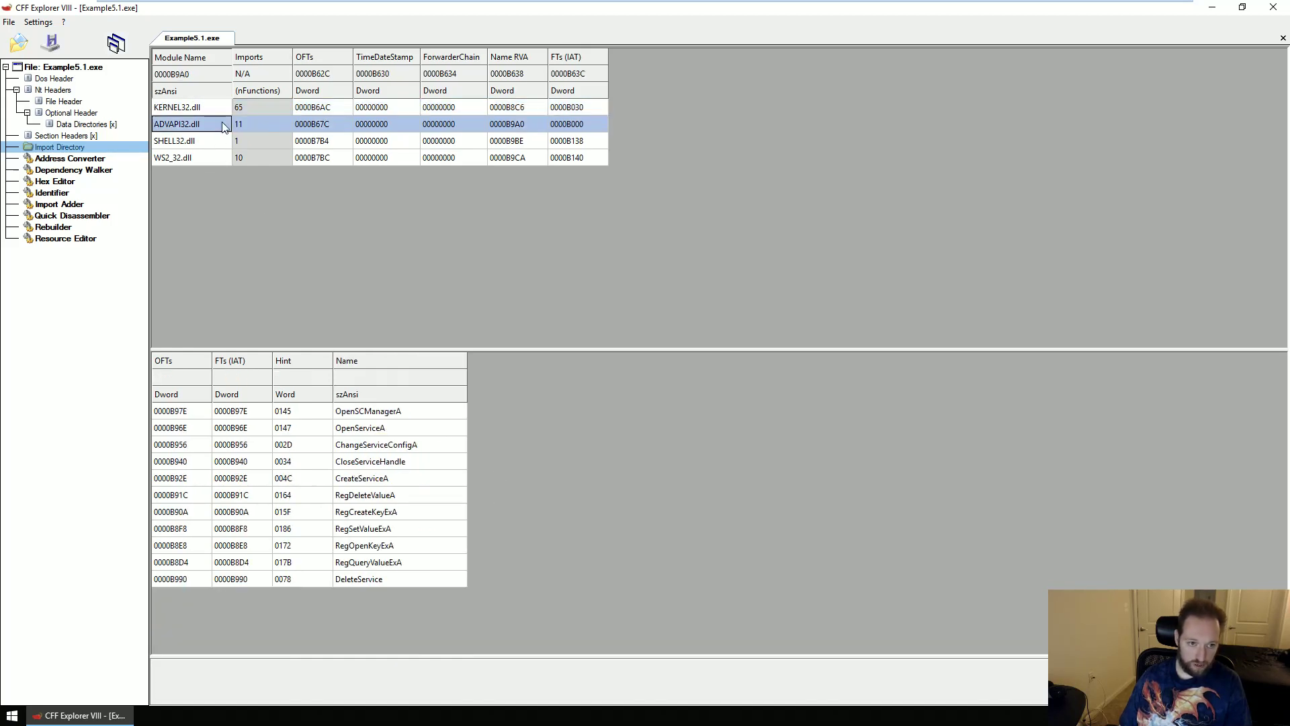
click(423, 413)
click(426, 427)
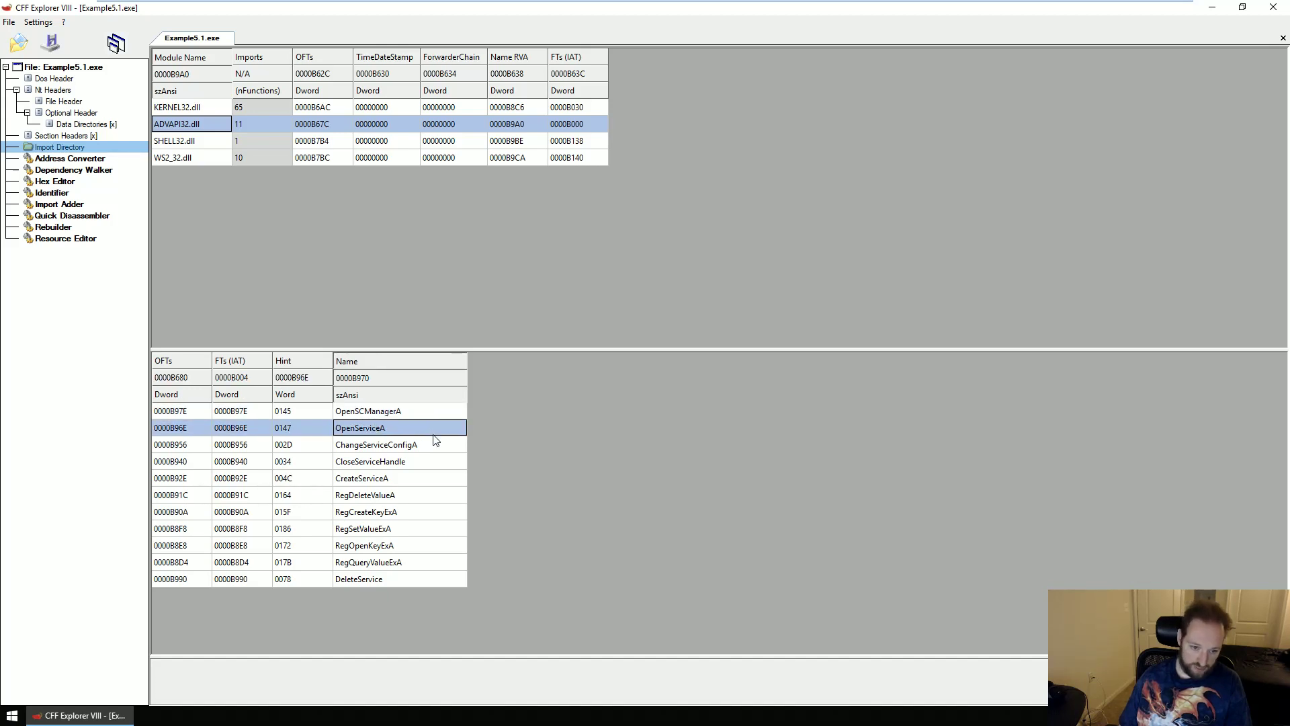
click(427, 479)
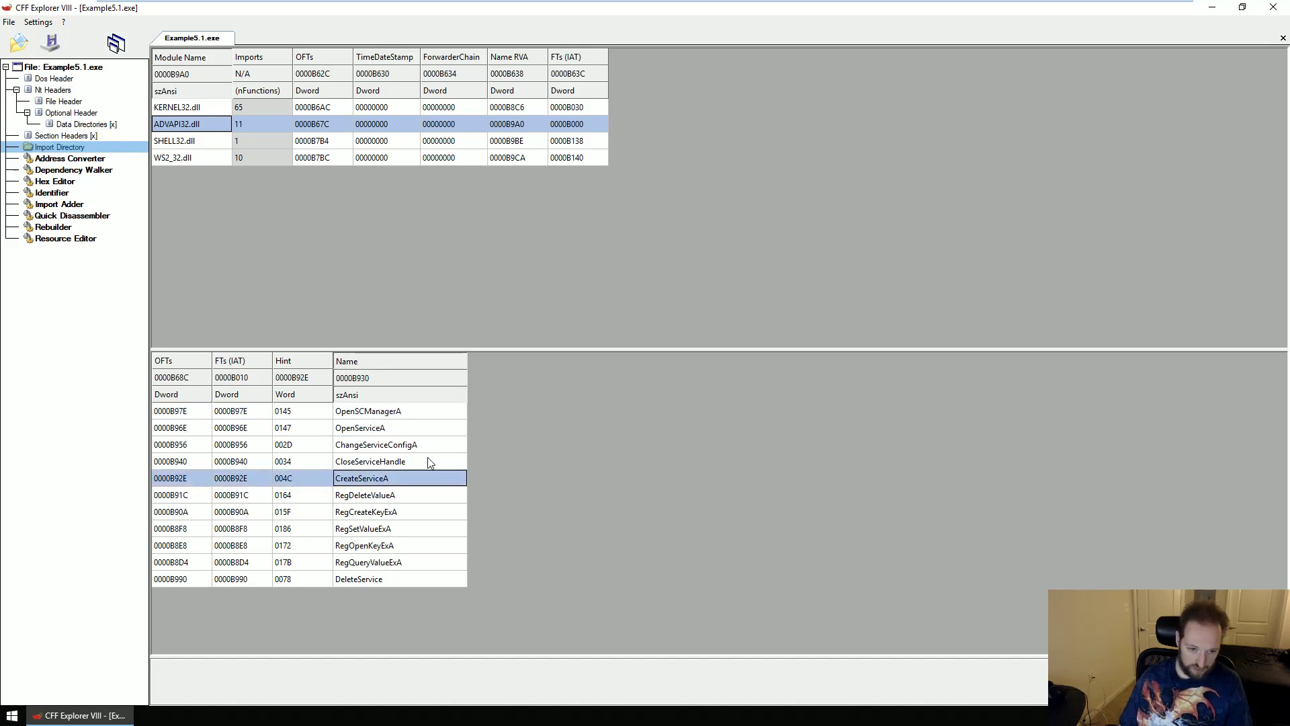
click(428, 460)
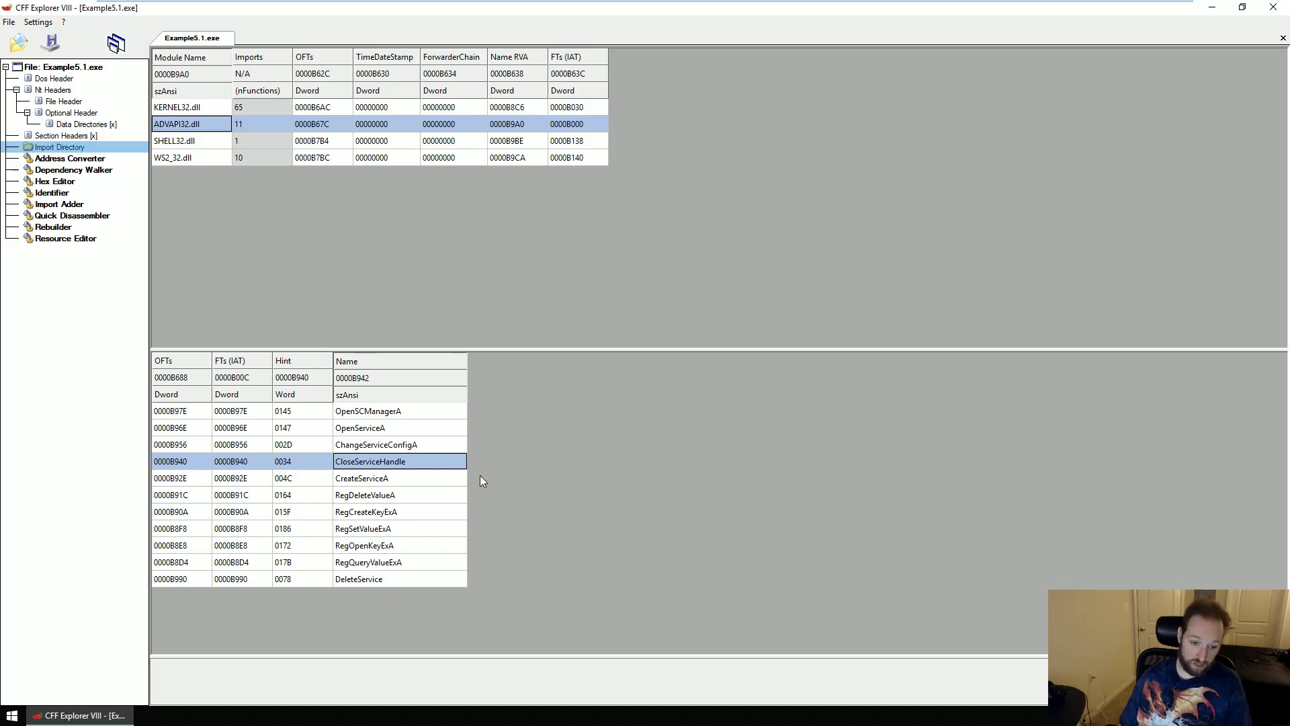
Examine the ADVAPI32.dll registry functions from RegDeleteValueA to RegQueryValueExA, along with DeleteService.
click(424, 495)
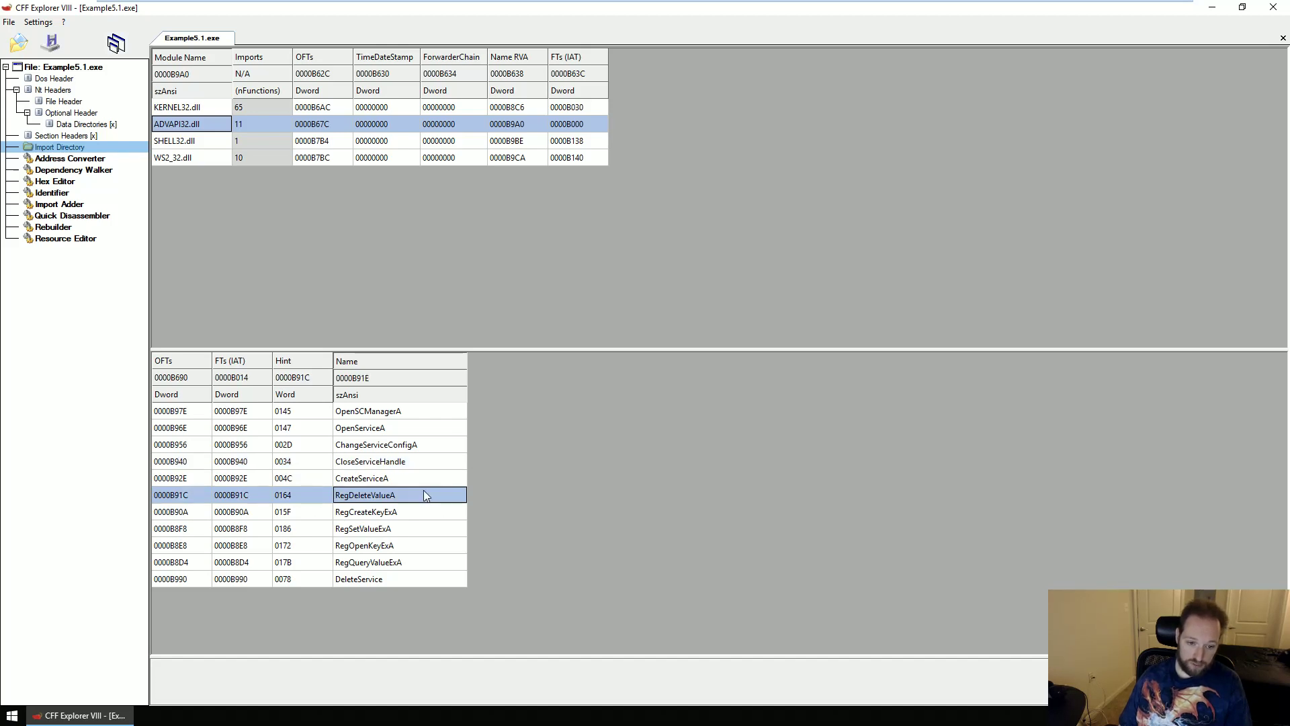
click(426, 514)
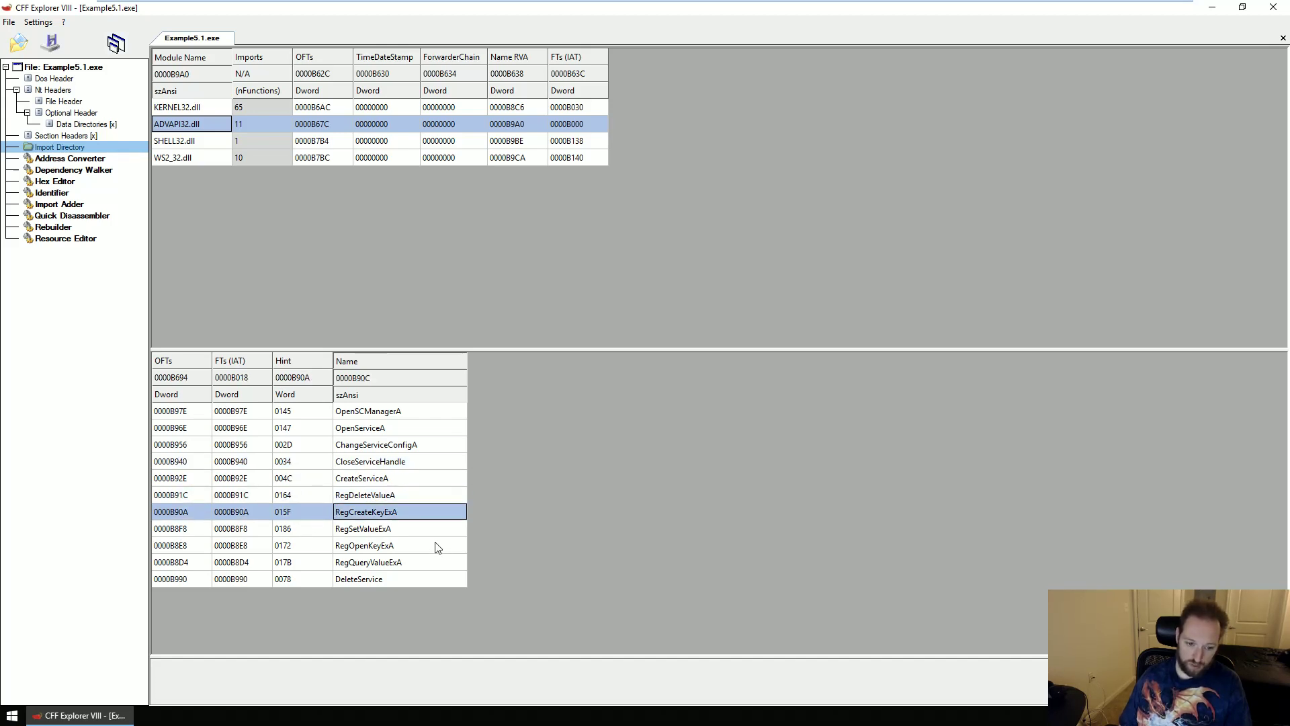
click(435, 531)
click(430, 545)
click(433, 563)
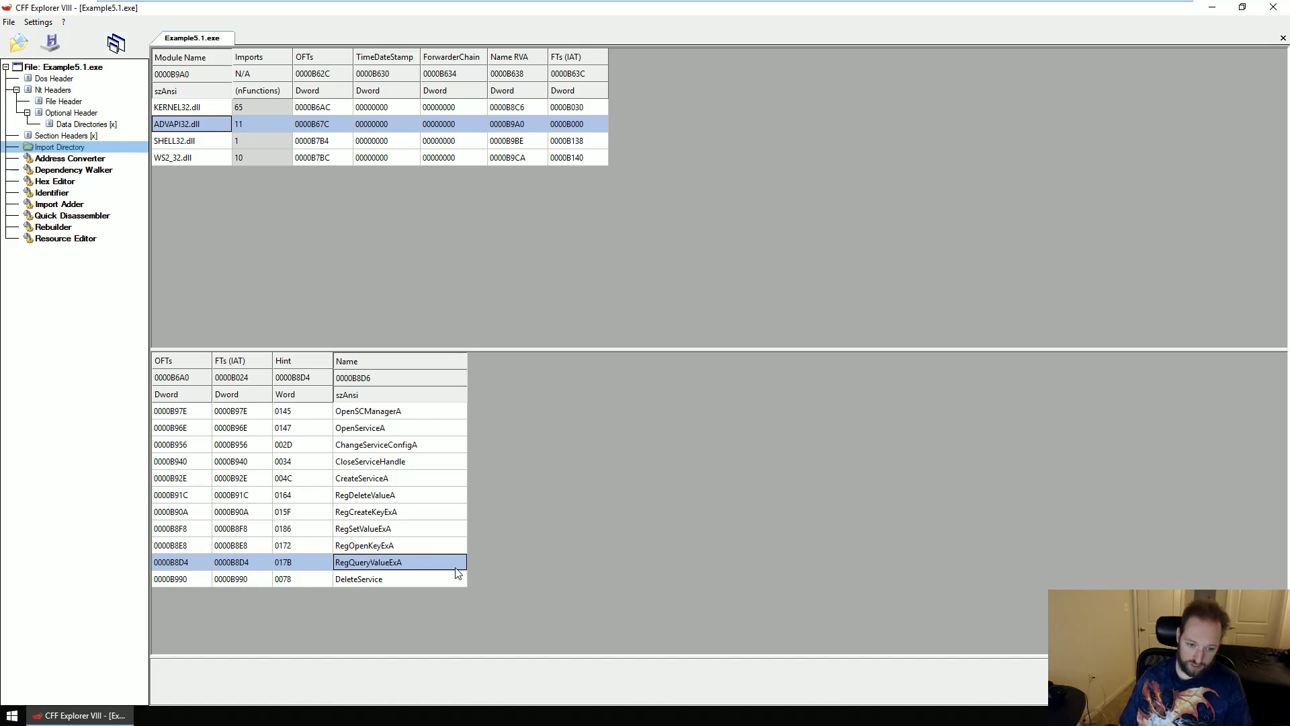
click(393, 579)
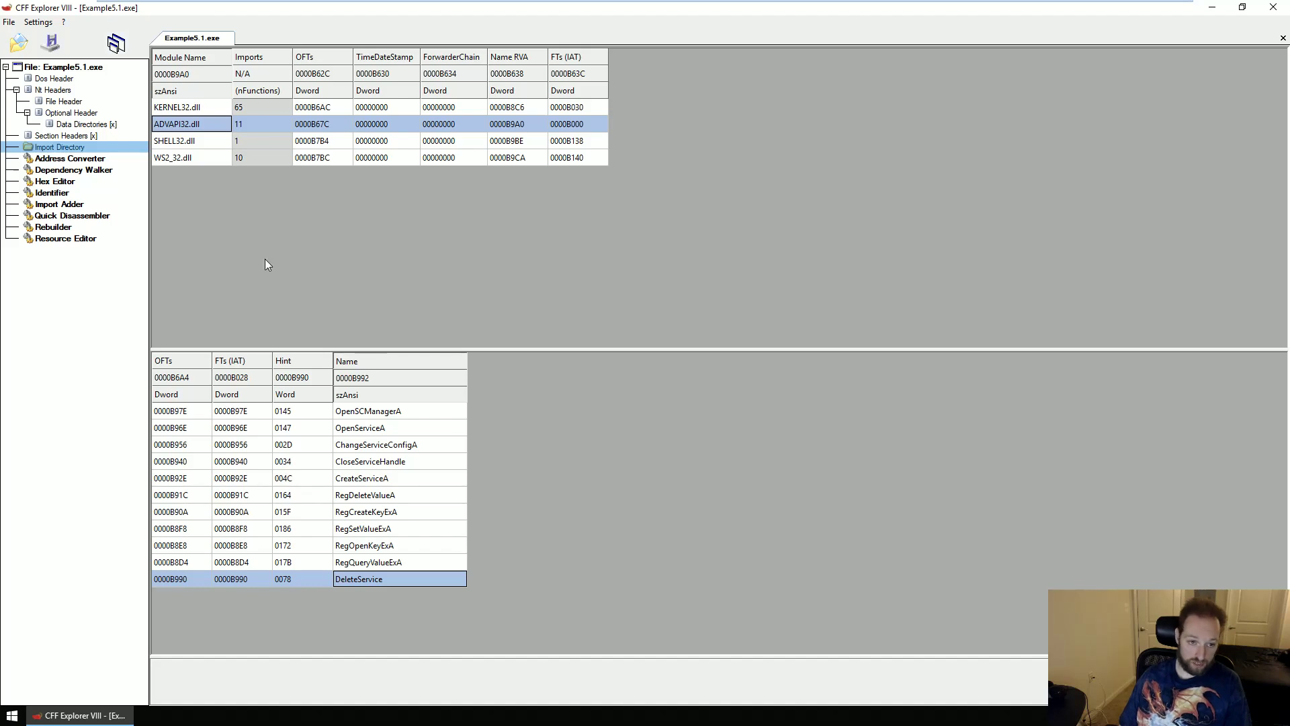
Examine ShellExecuteA in the SHELL32.dll imports and the ordinal-only entries in the WS2_32.dll imports.
click(199, 147)
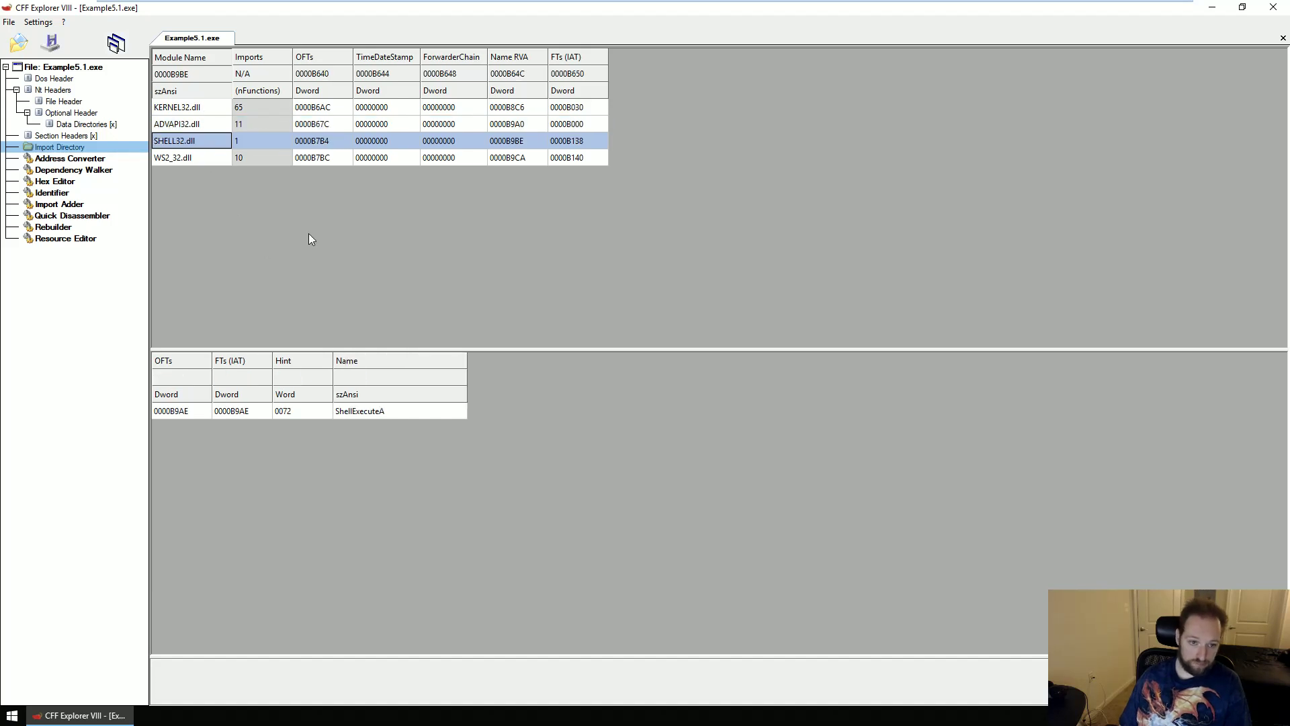
click(395, 414)
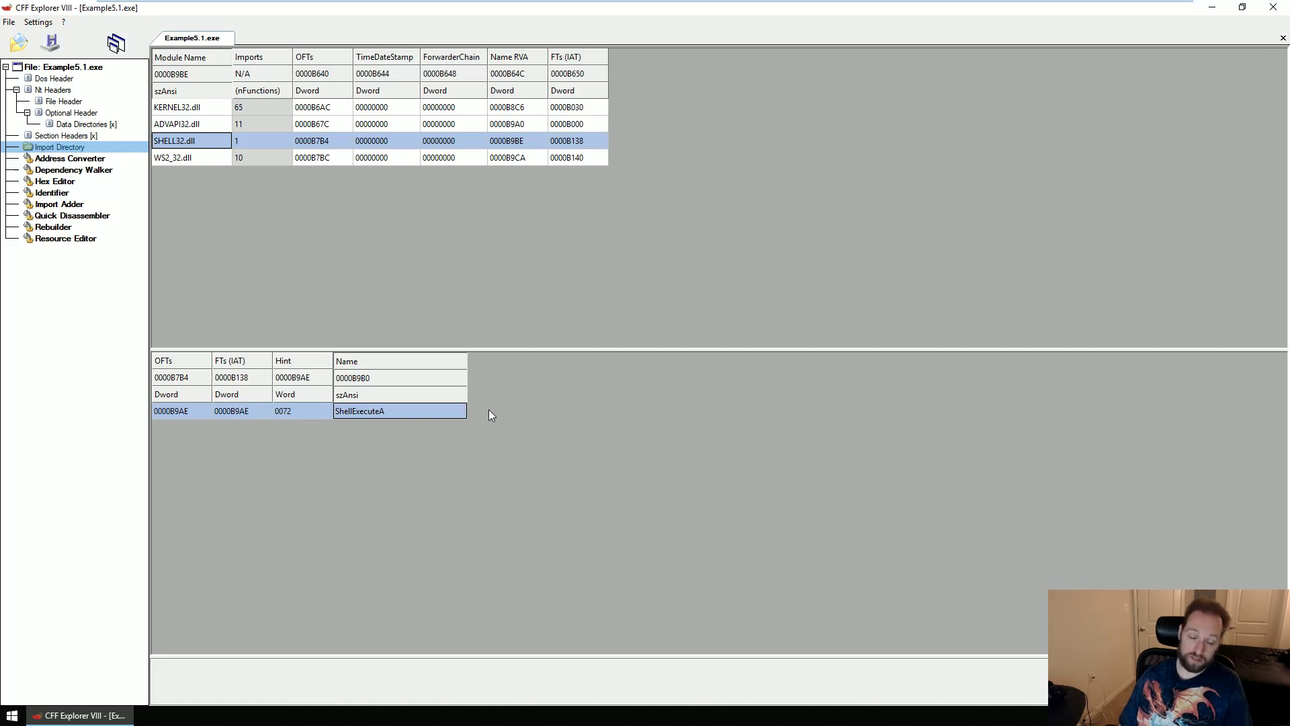
click(208, 160)
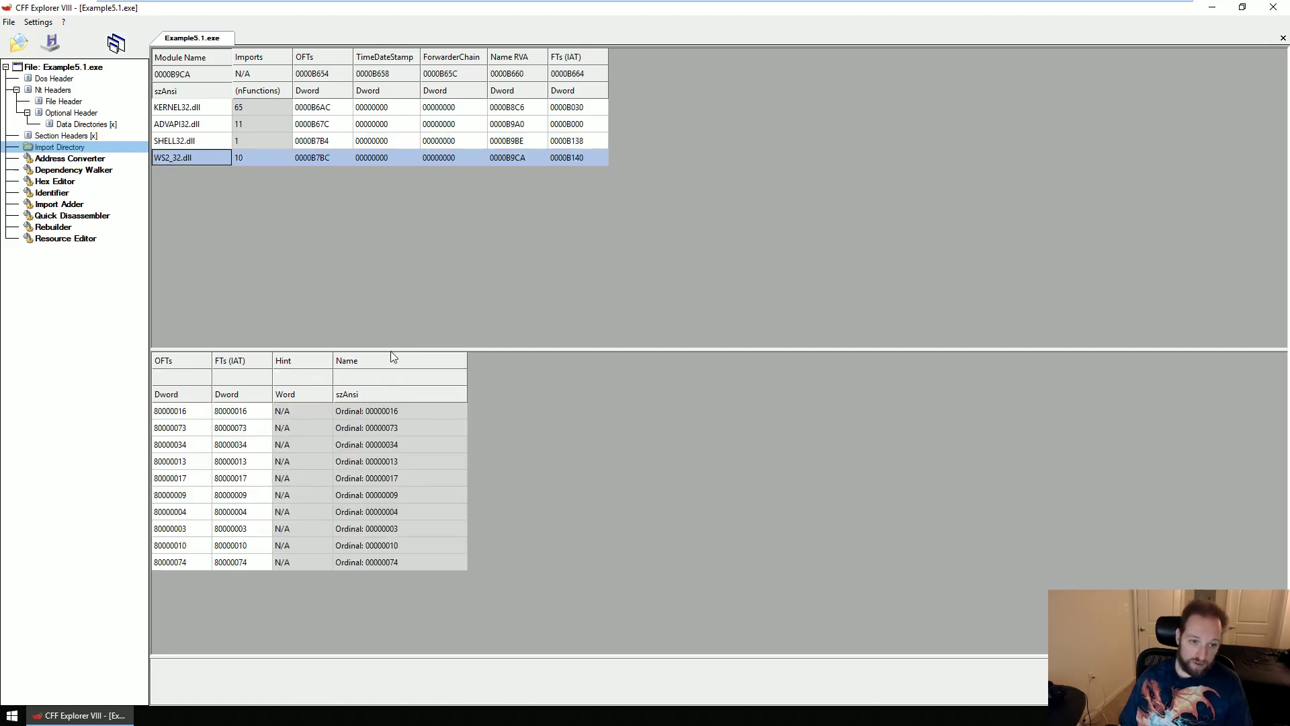
click(423, 413)
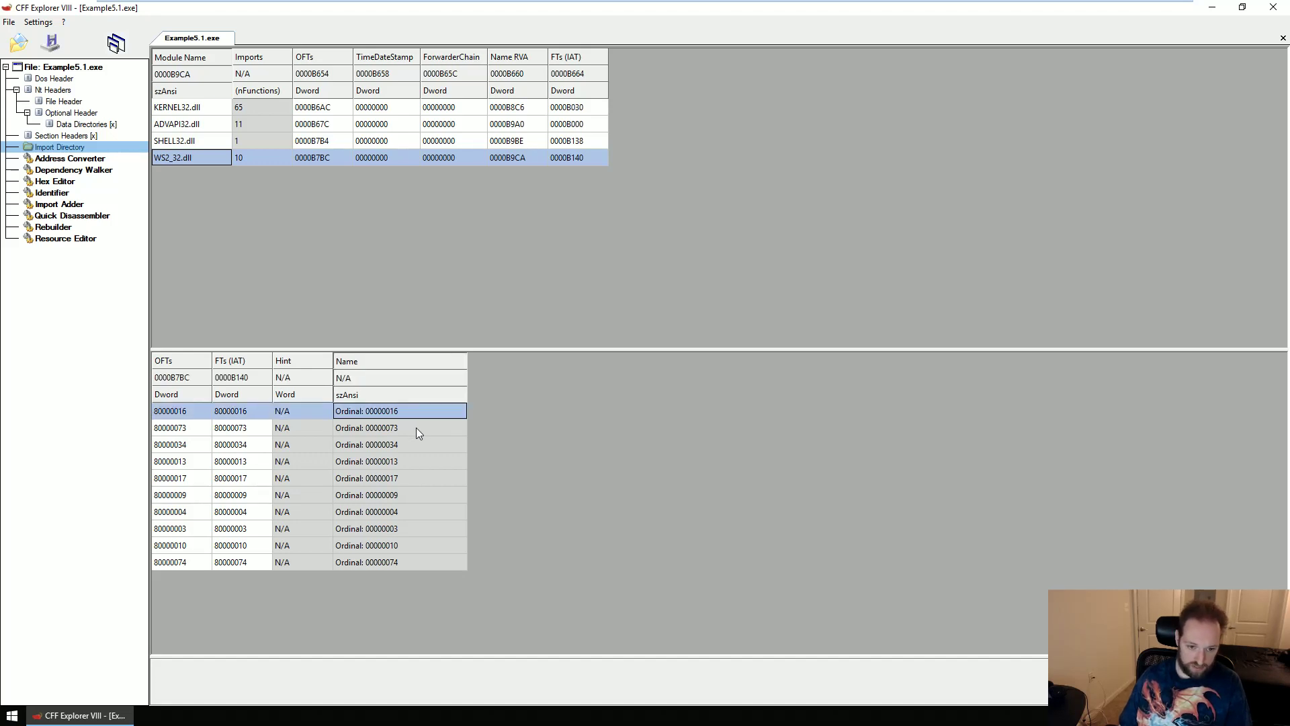
click(416, 427)
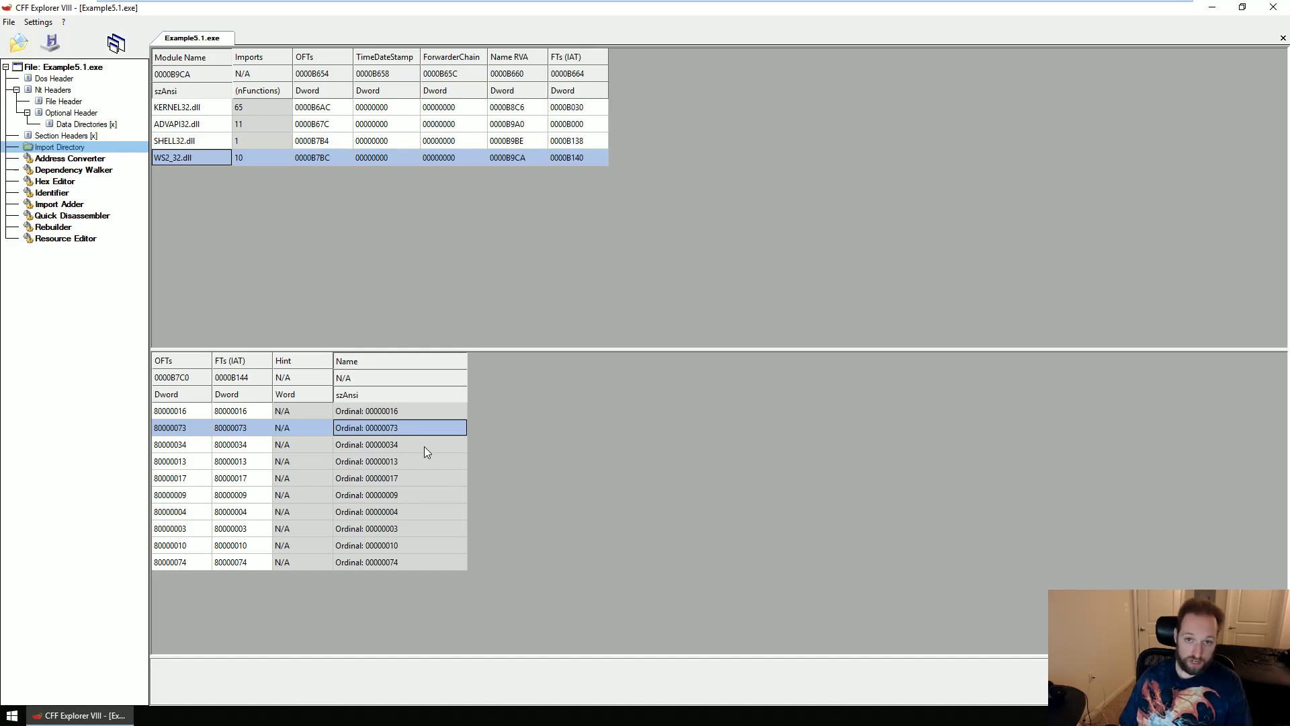
click(424, 446)
click(426, 461)
click(430, 478)
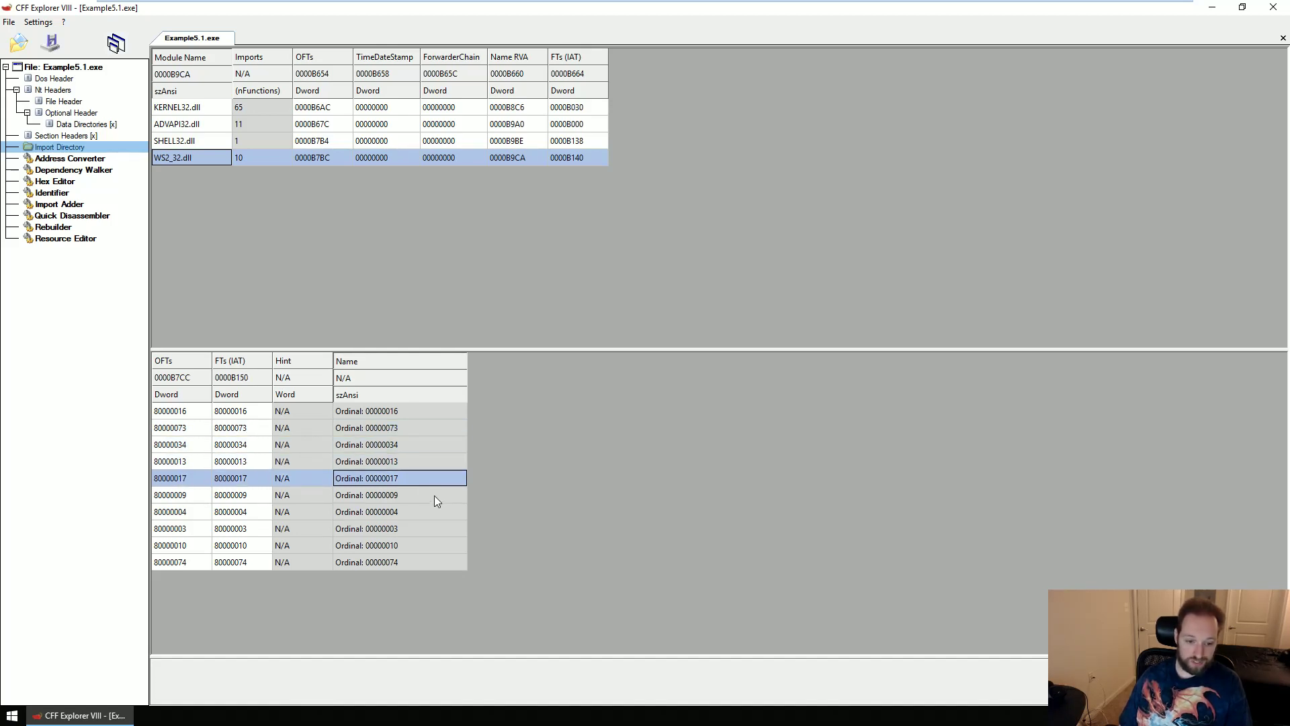
click(435, 497)
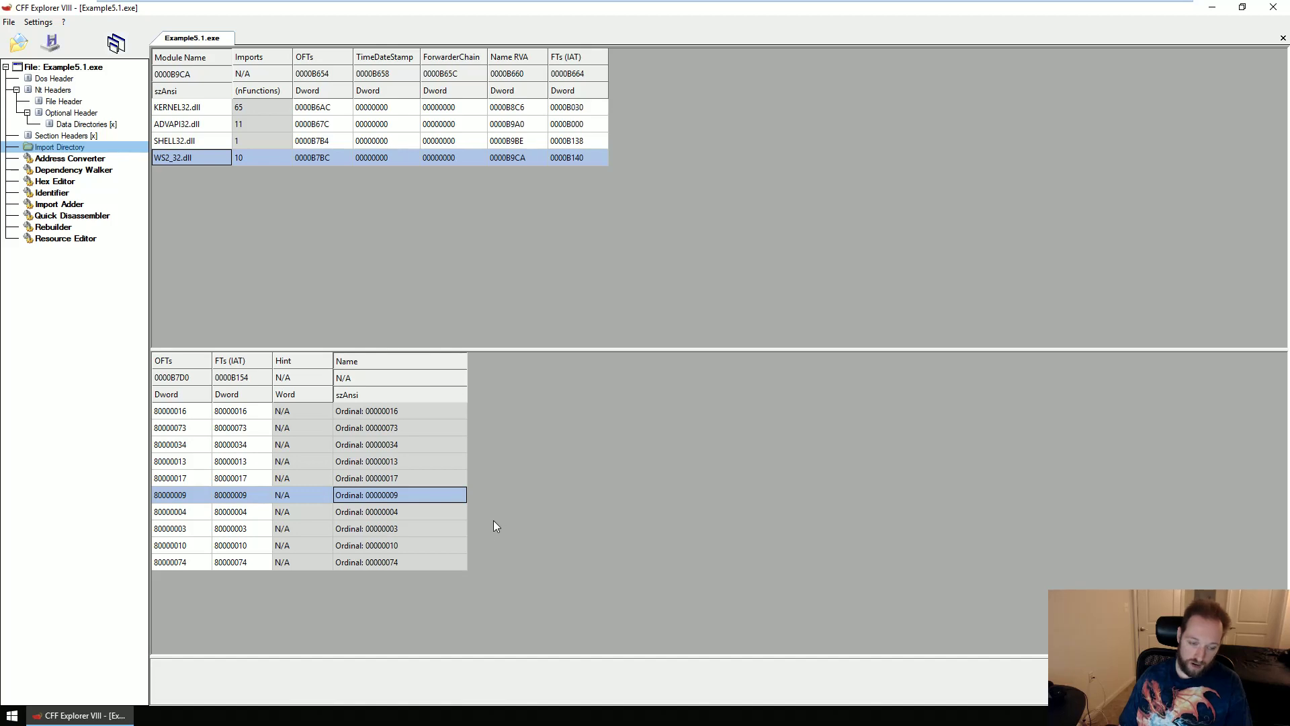
Open ws2_32.dll from the Desktop alongside the executable and display its Export Directory at ordinal 00000001.
click(19, 43)
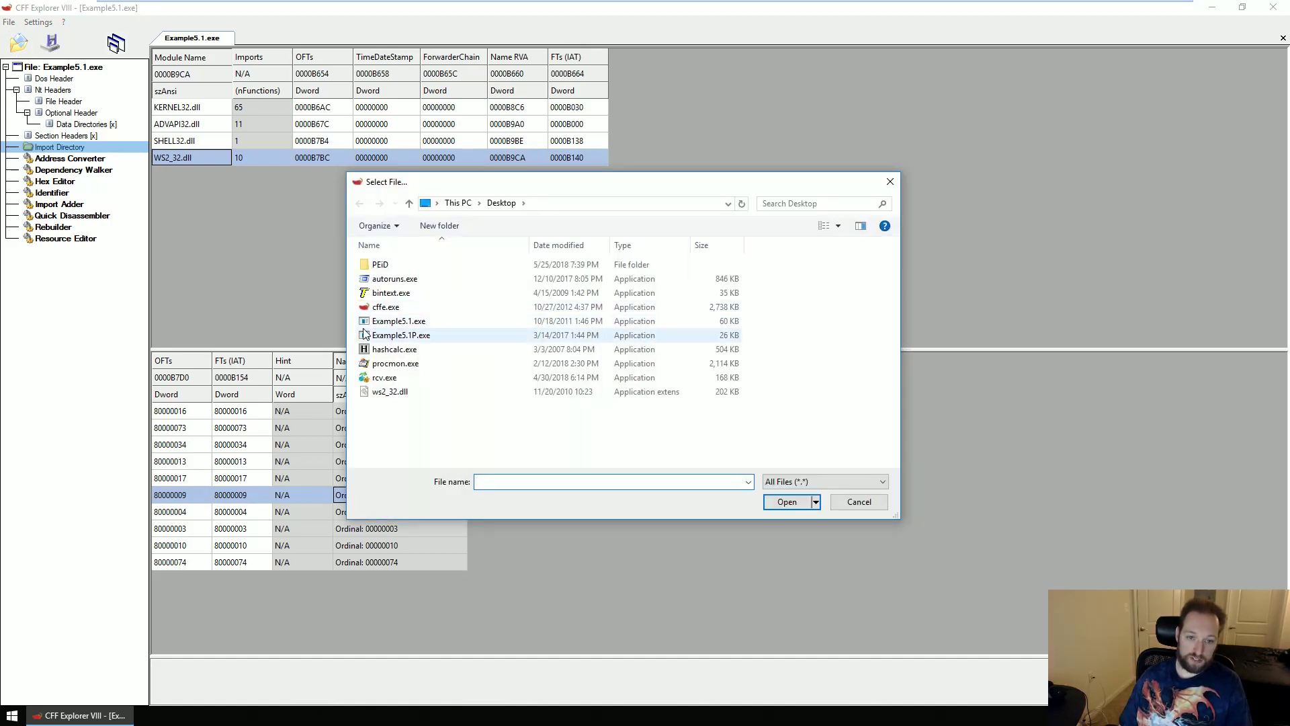
click(396, 392)
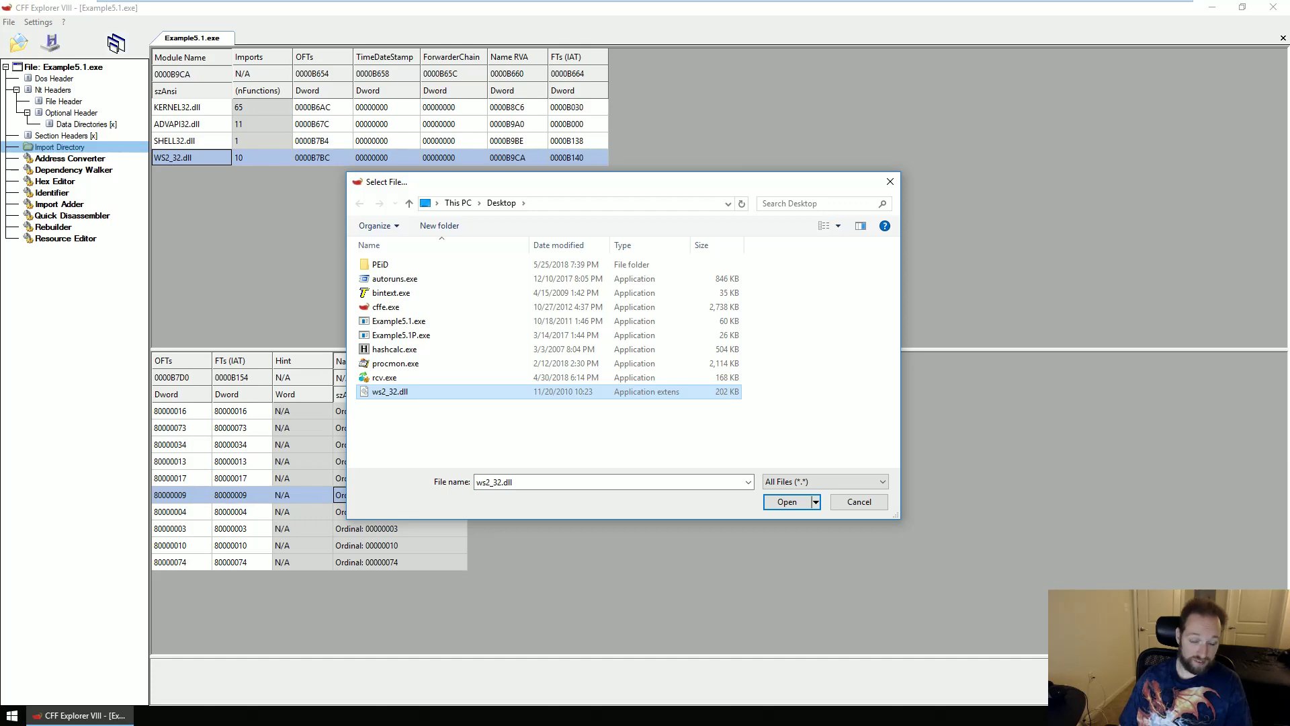
click(790, 504)
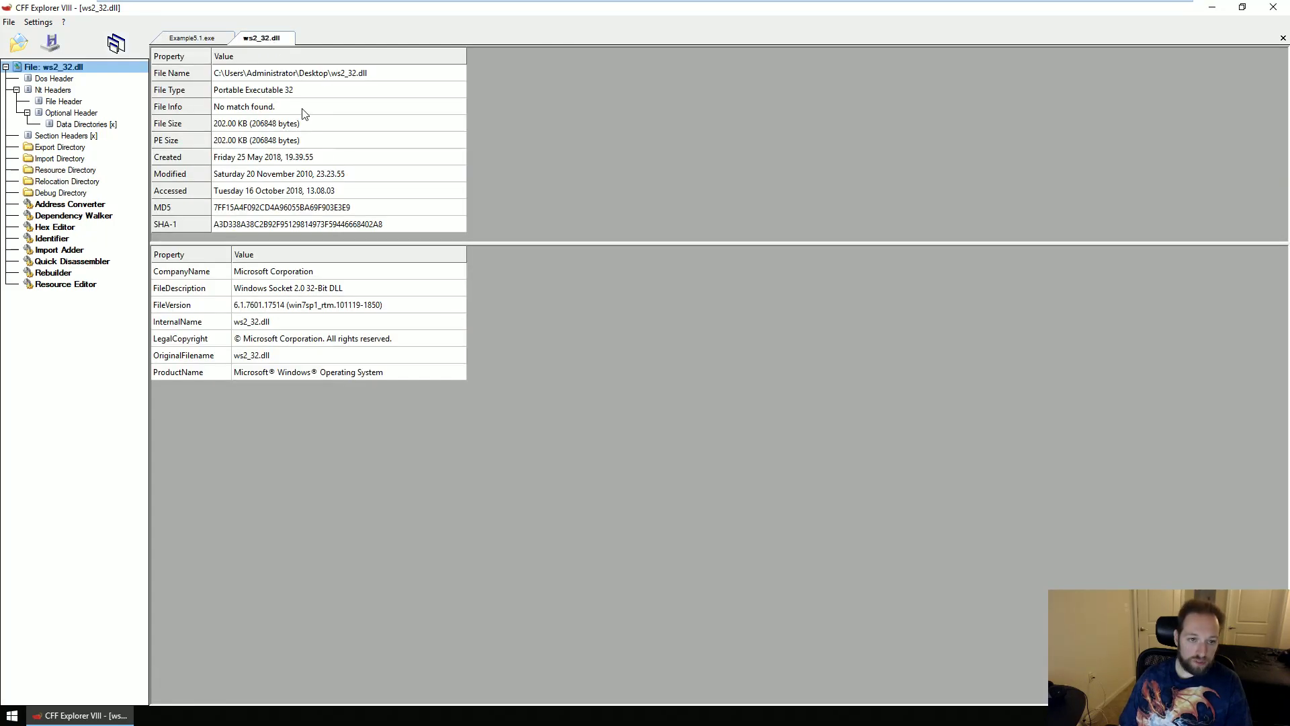
click(62, 149)
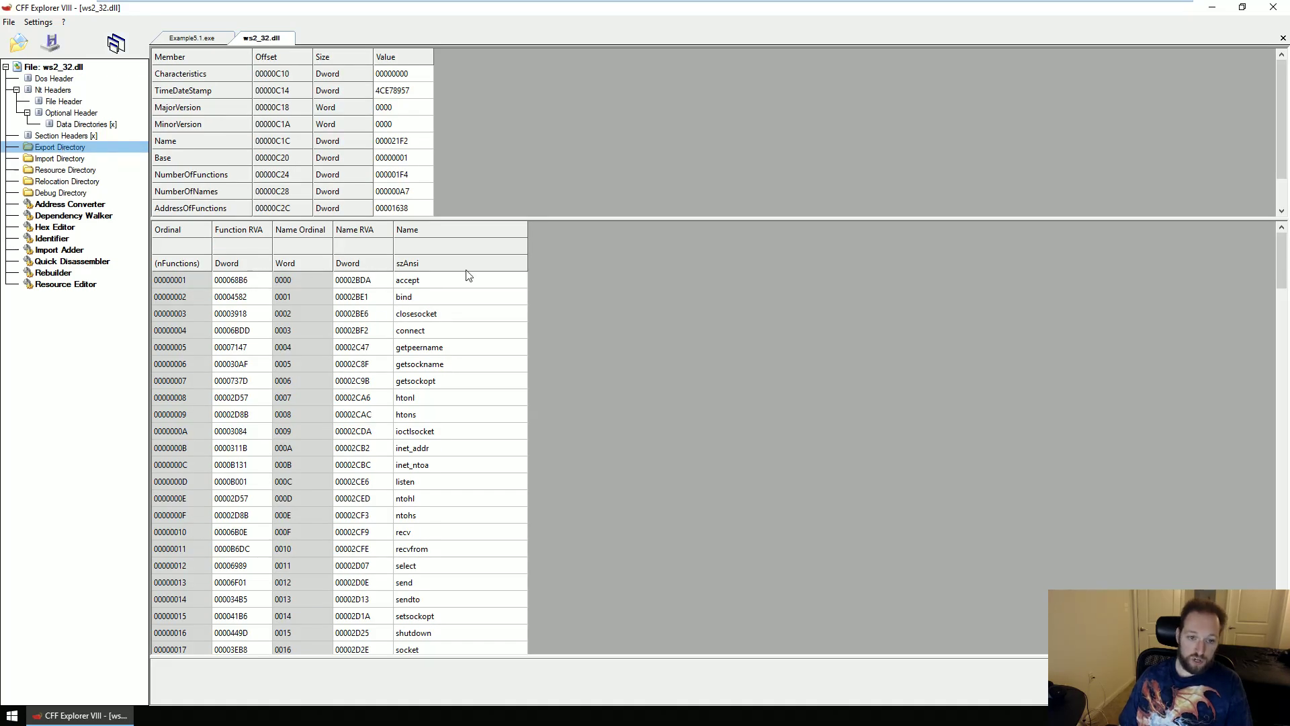
click(186, 285)
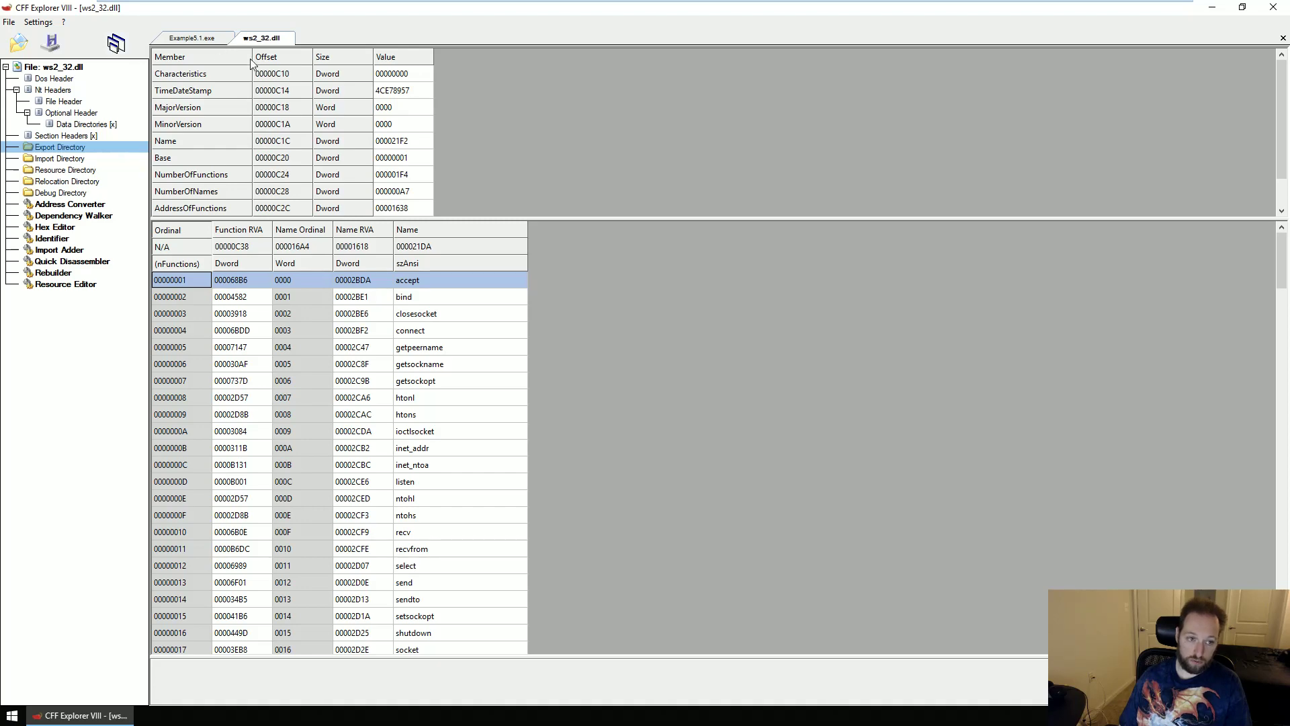
Return to Example5.1.exe and select Ordinal 00000004 in its WS2_32.dll imports.
click(203, 39)
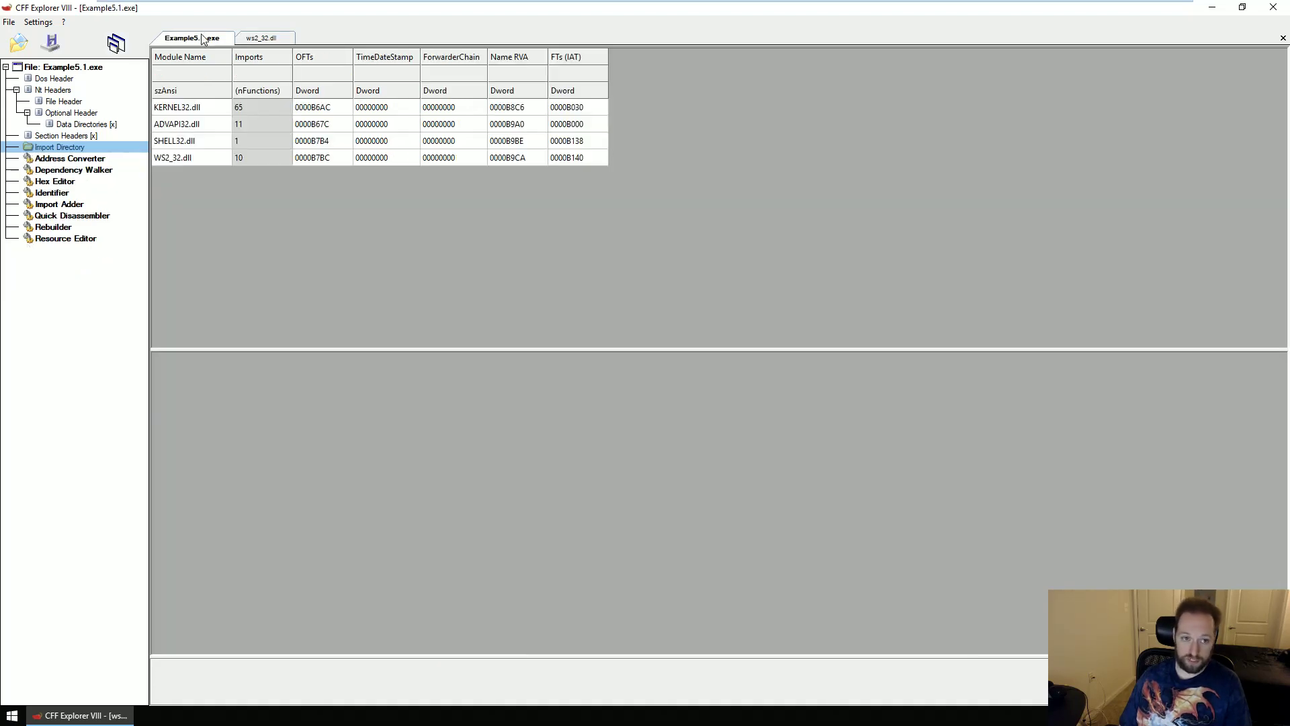
click(192, 160)
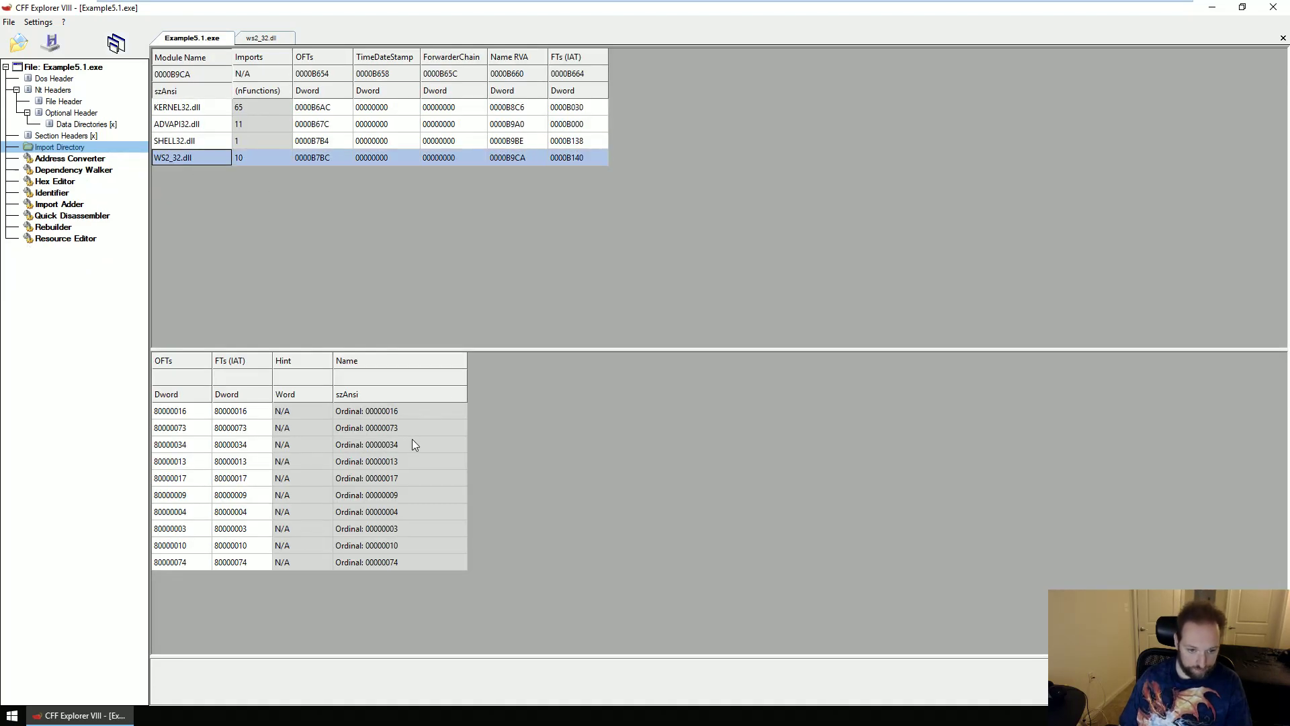
click(399, 512)
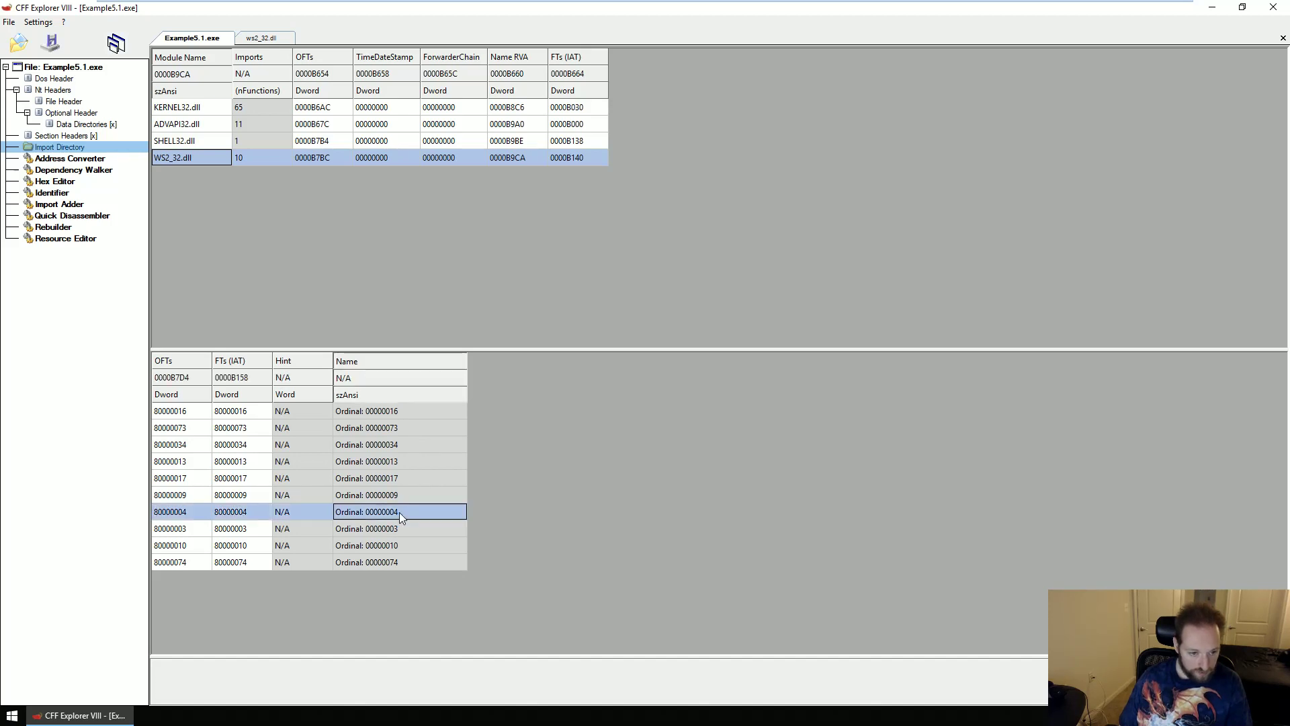
click(416, 524)
click(417, 514)
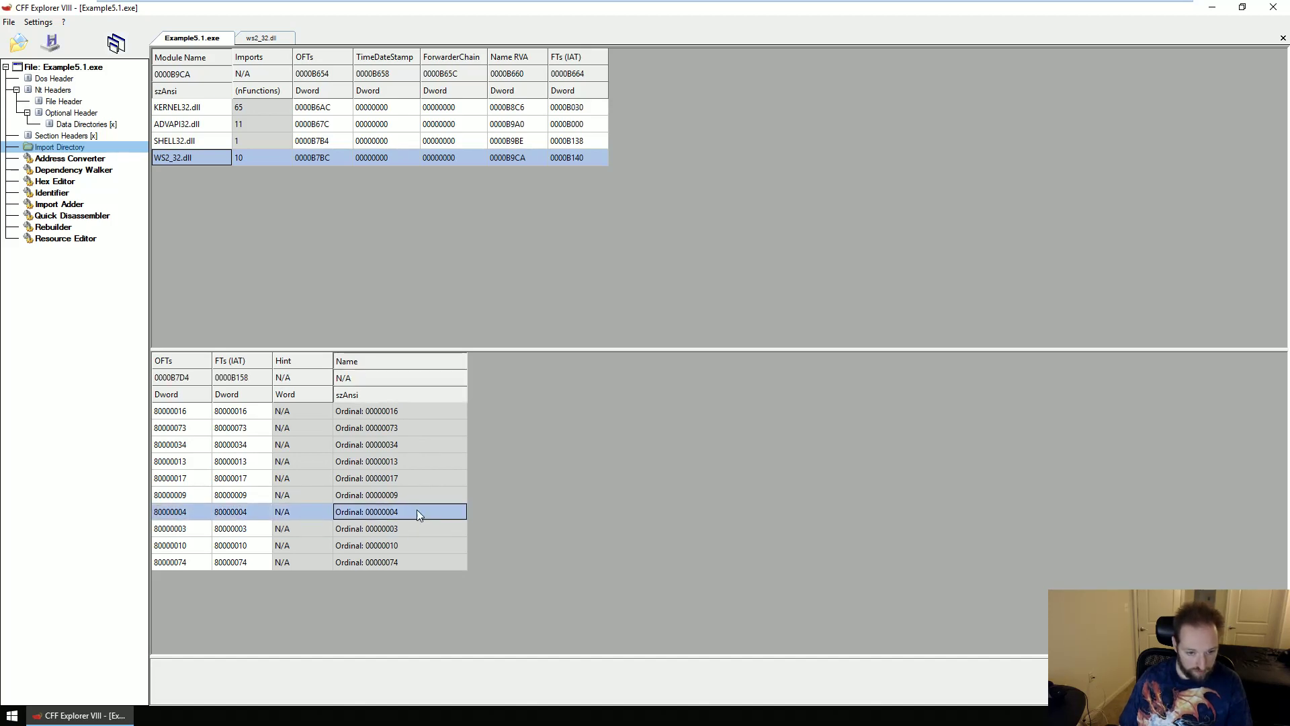
Look up ordinals 00000003, 00000004 and 00000009 from the WS2_32.dll imports in the ws2_32.dll Export Directory, and close CFF Explorer.
click(410, 496)
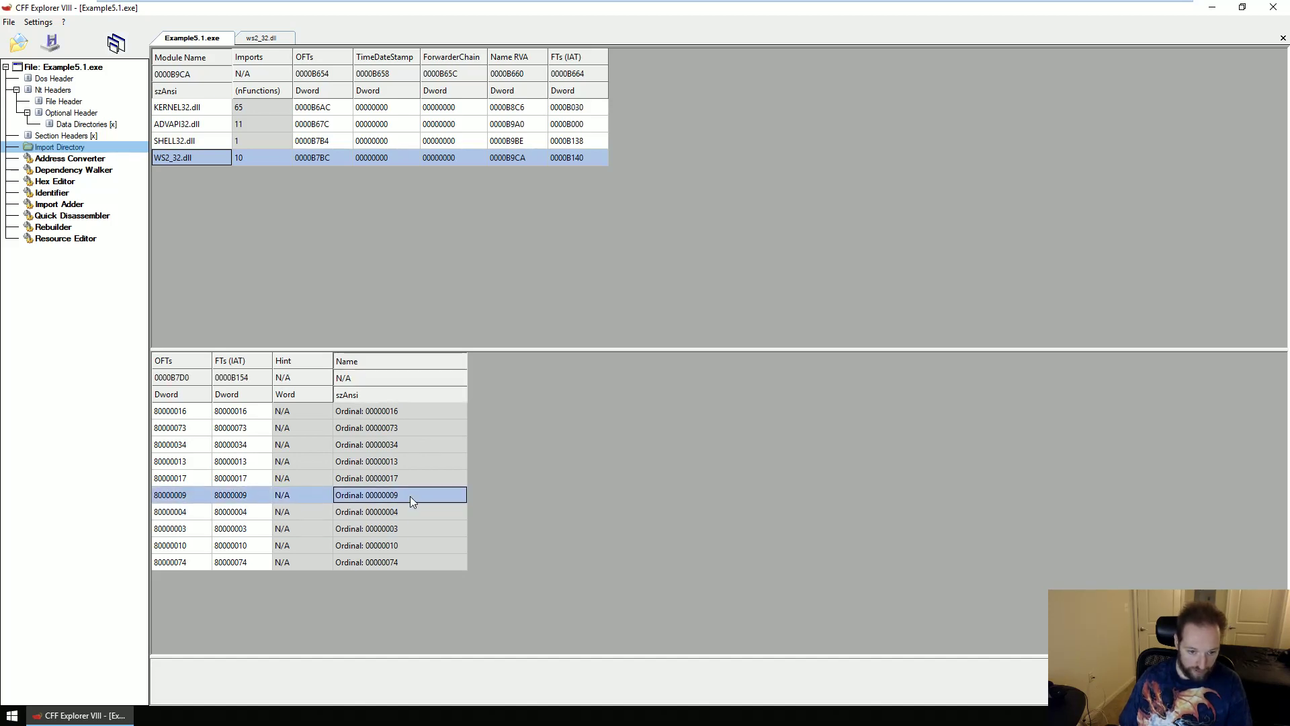
click(264, 37)
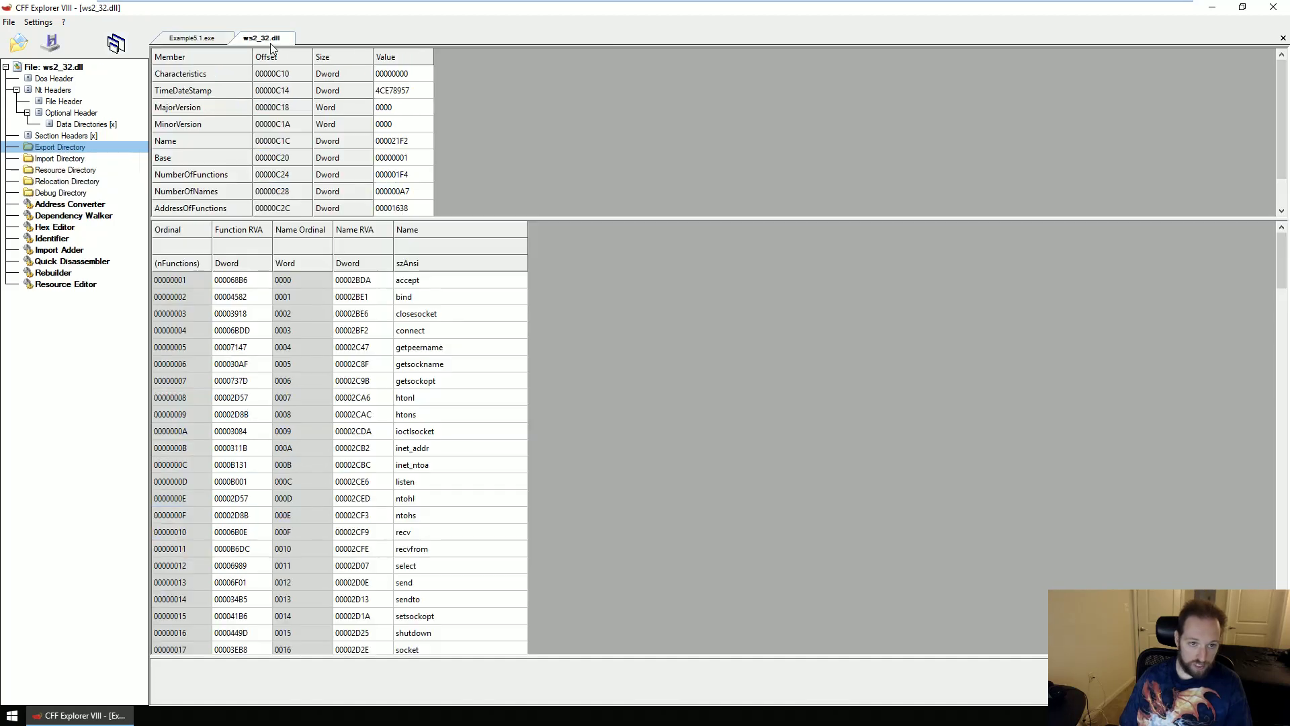
click(201, 316)
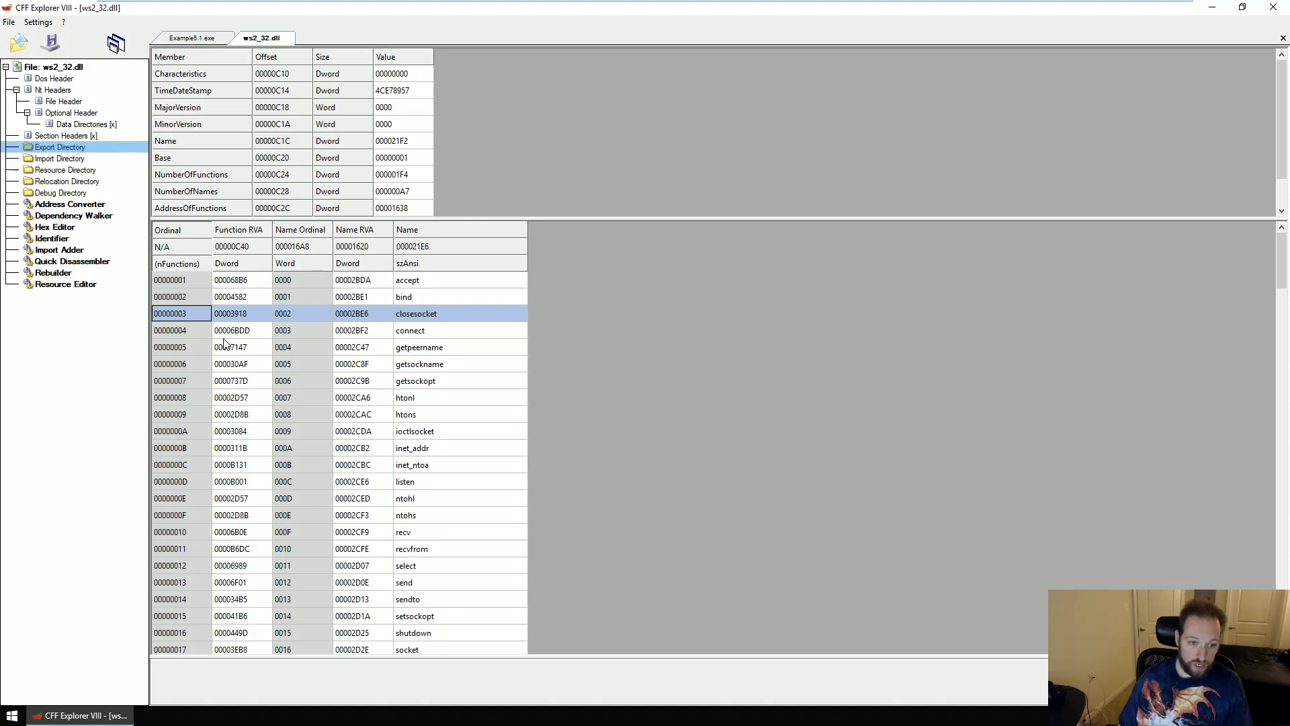
shift+click(428, 332)
click(428, 332)
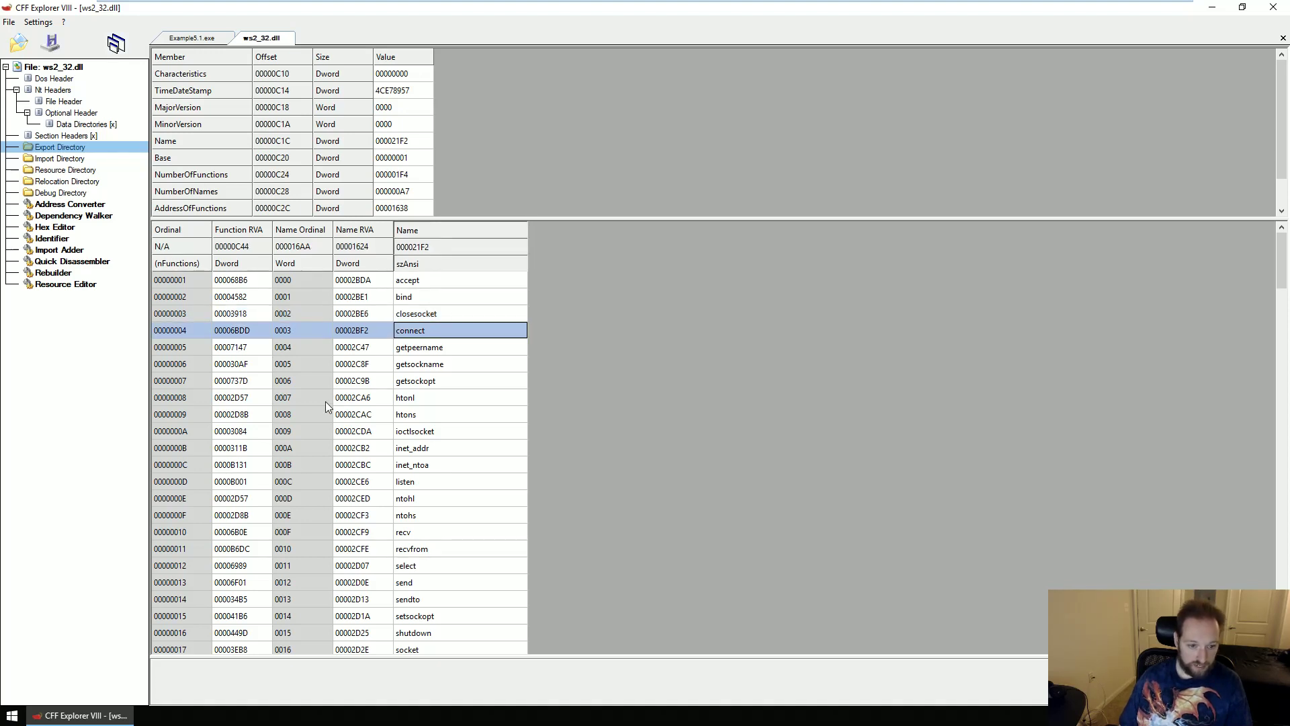
click(415, 418)
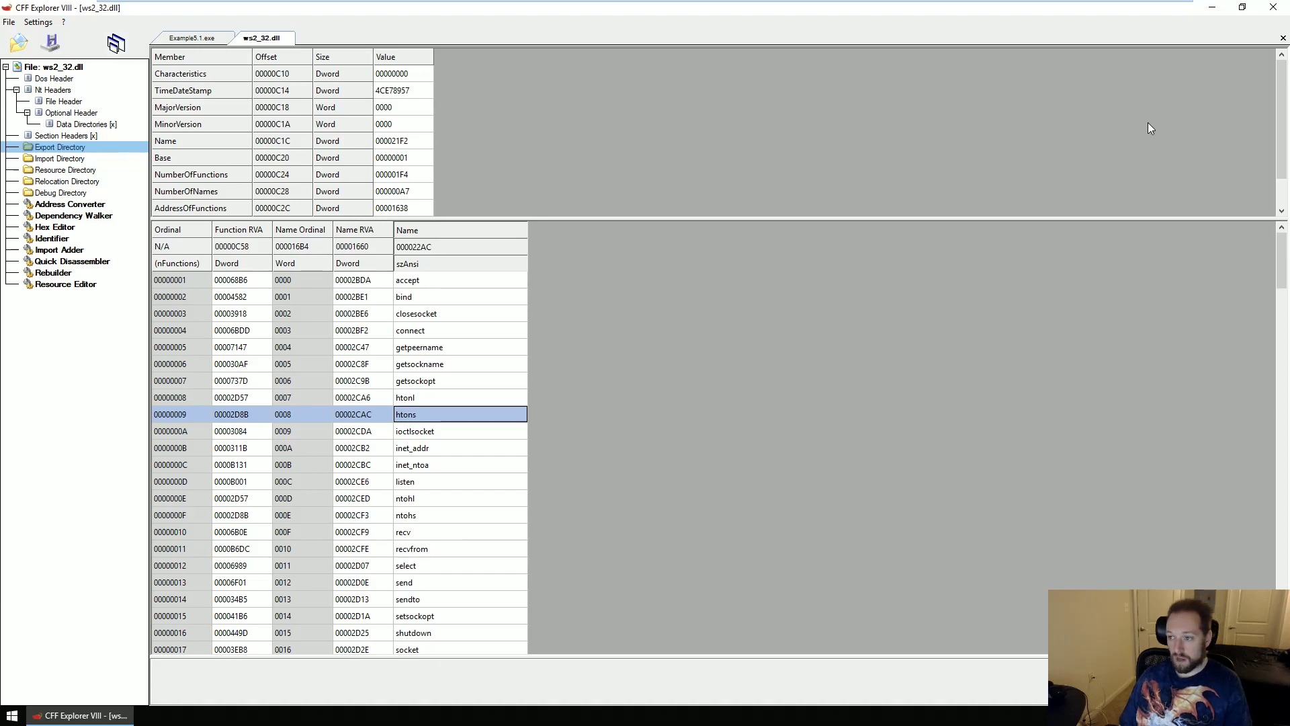
click(1273, 8)
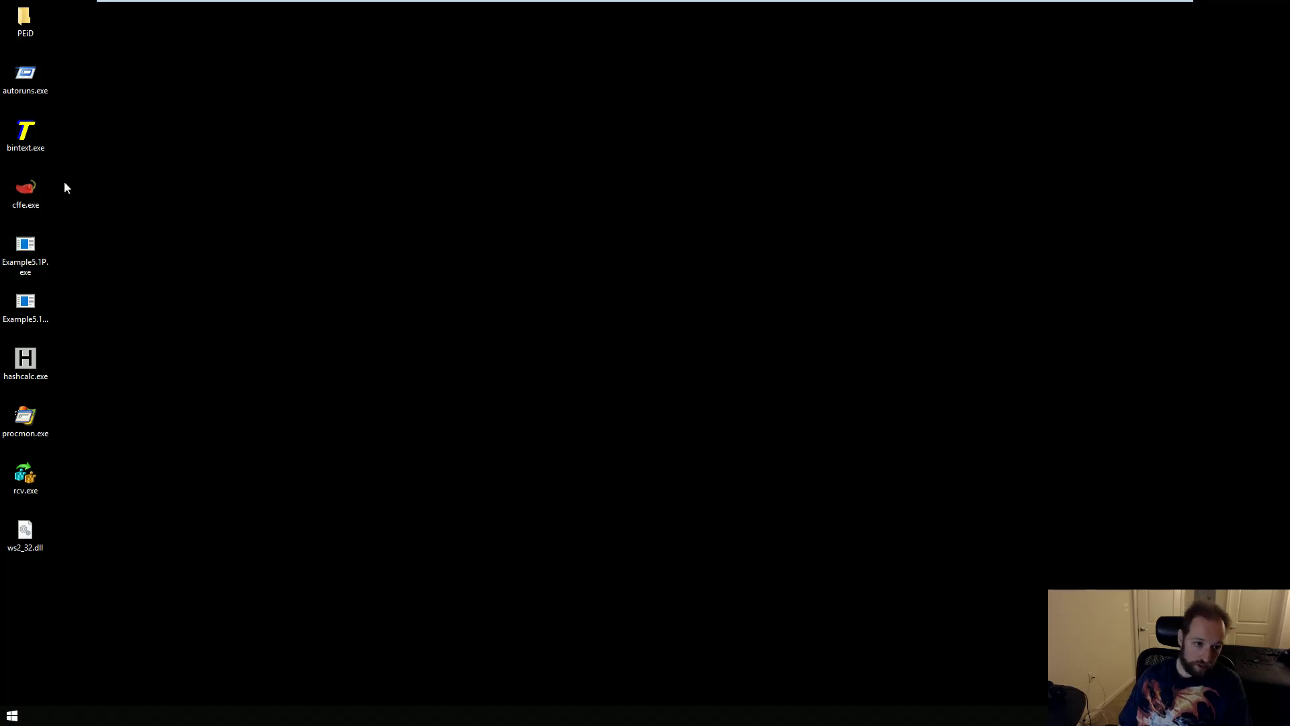
Switch to BinText and load Example5.1P.exe from the Desktop to extract its strings.
double_click(34, 137)
click(29, 258)
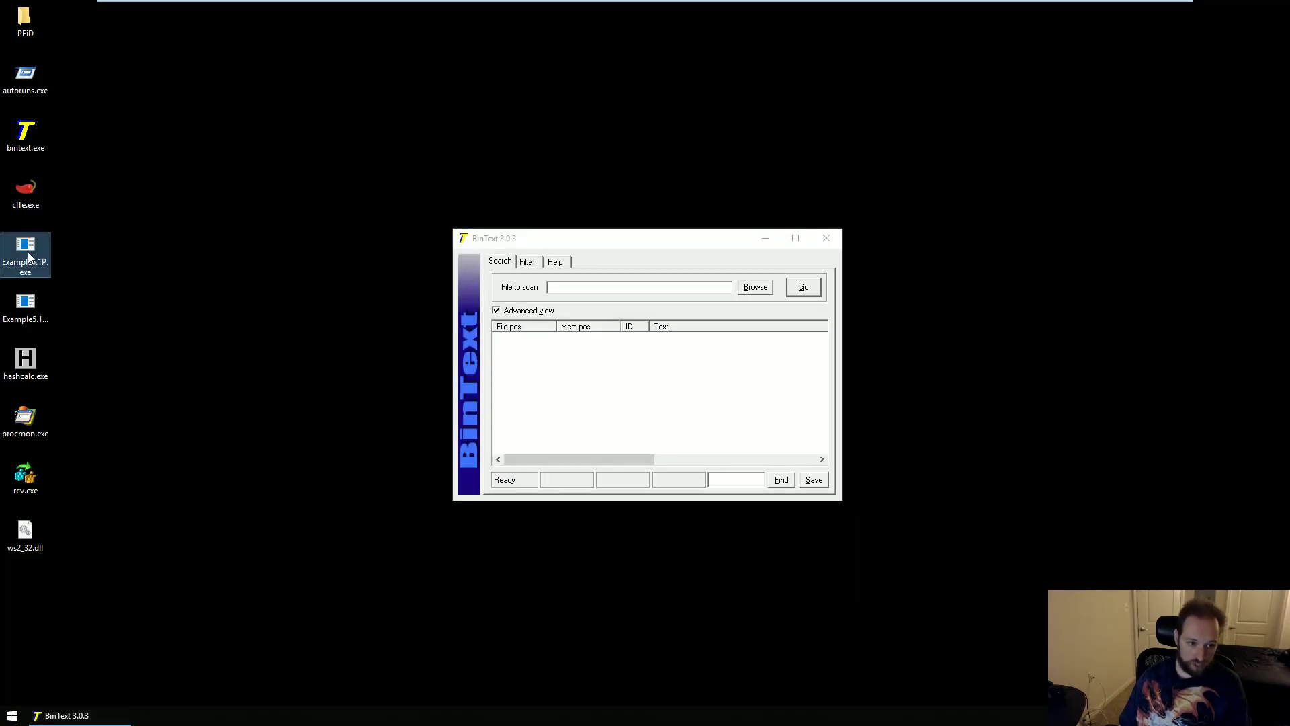
drag(31, 252, 621, 339)
Examine the extracted strings from the beginning of the list down to the command and COMSPEC fragments.
scroll(706, 394, down, 5)
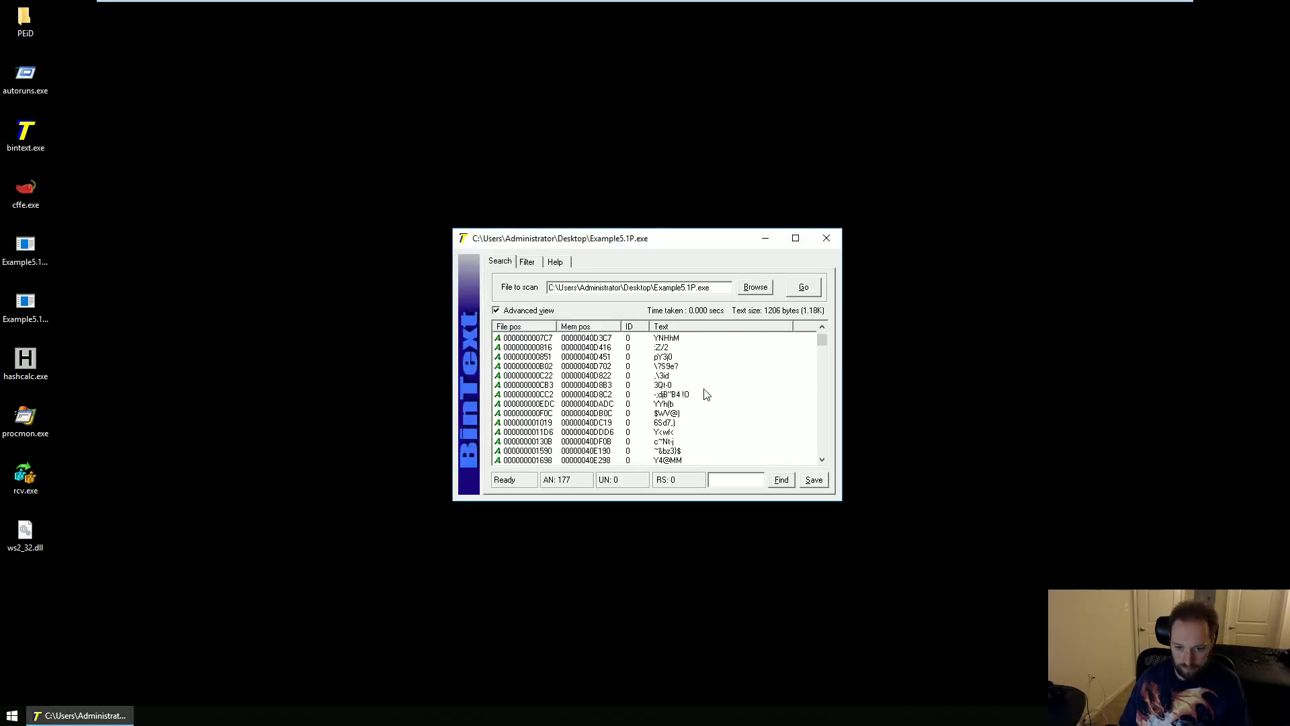
scroll(709, 392, down, 8)
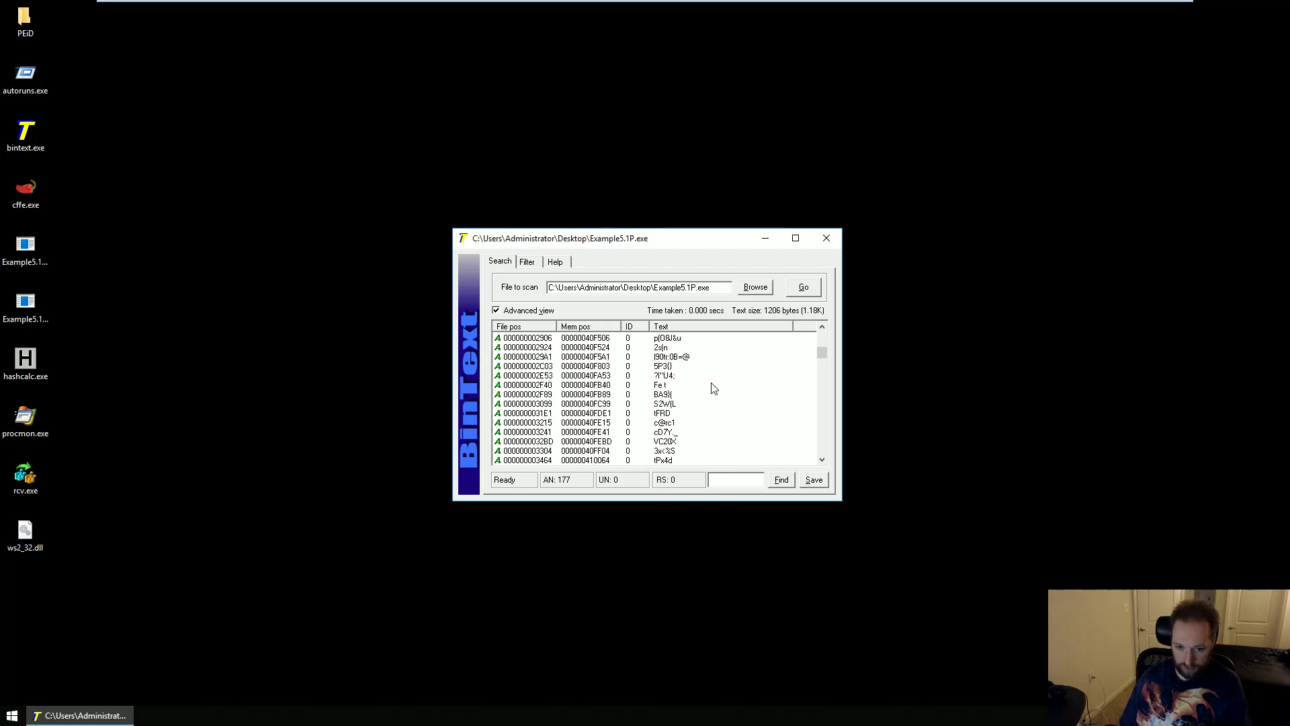
scroll(714, 388, down, 8)
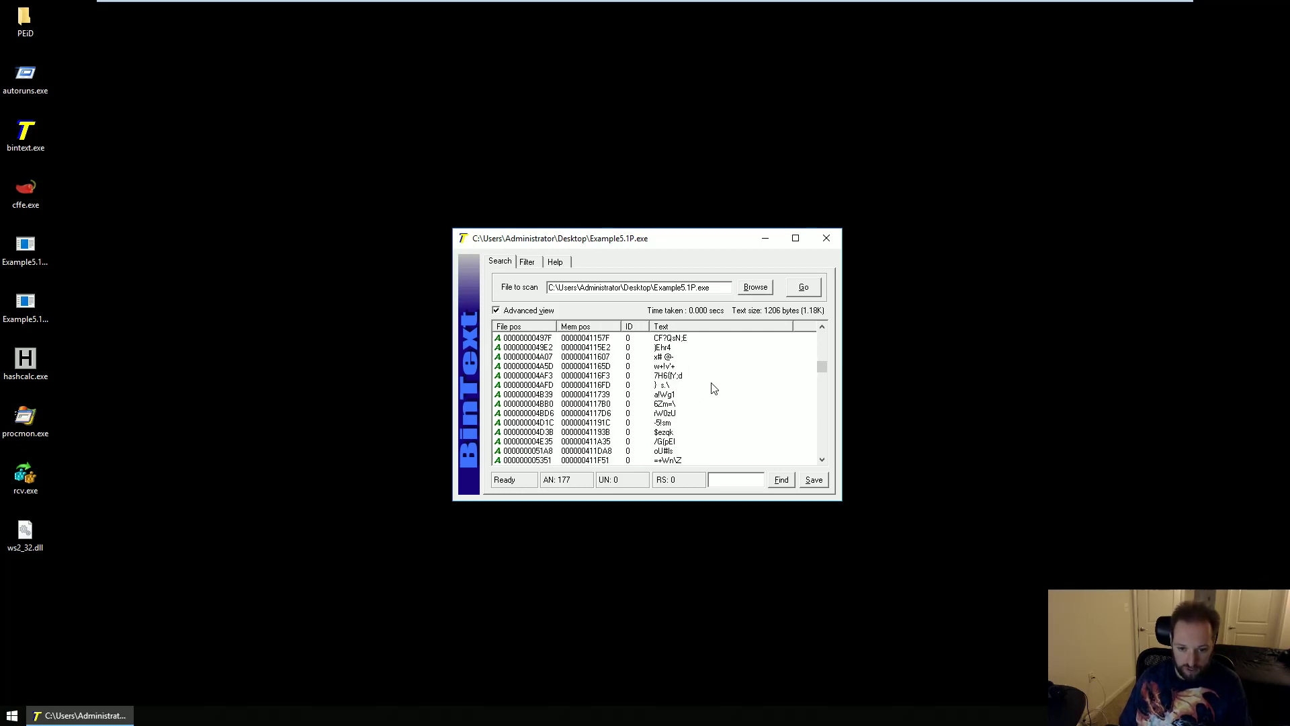
scroll(713, 389, down, 3)
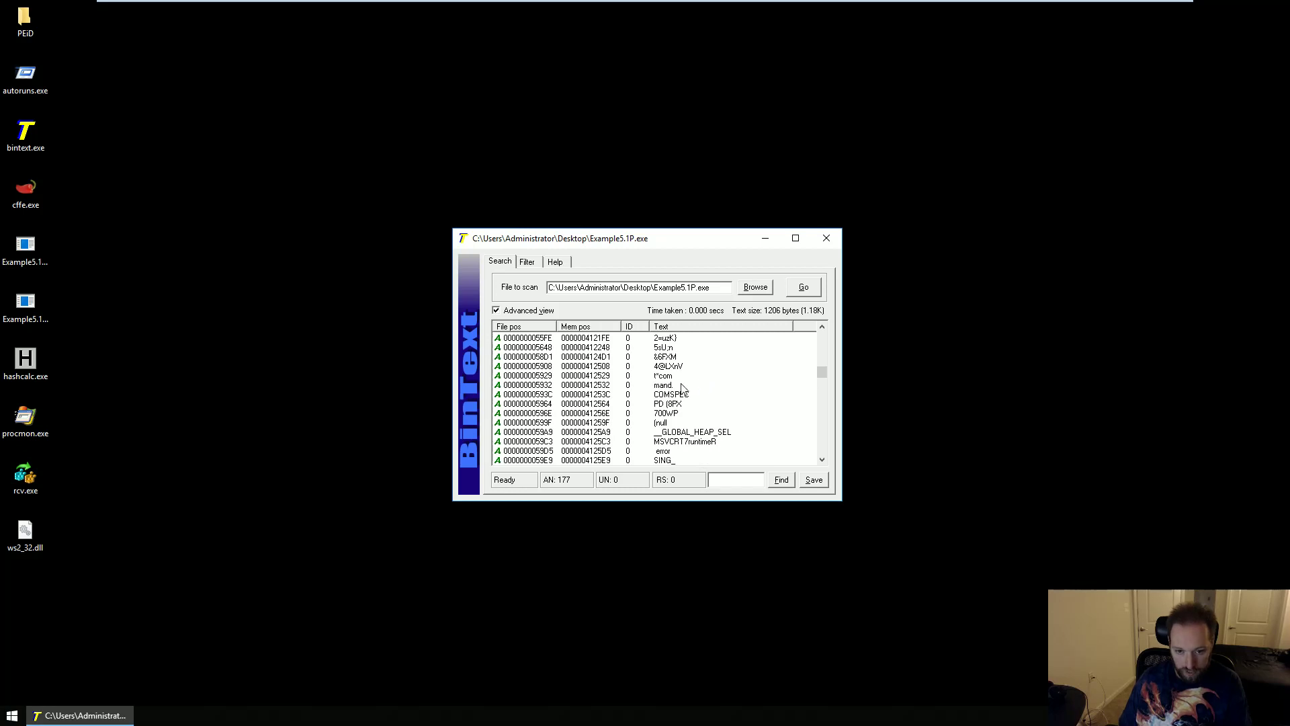
click(711, 386)
click(672, 395)
click(676, 384)
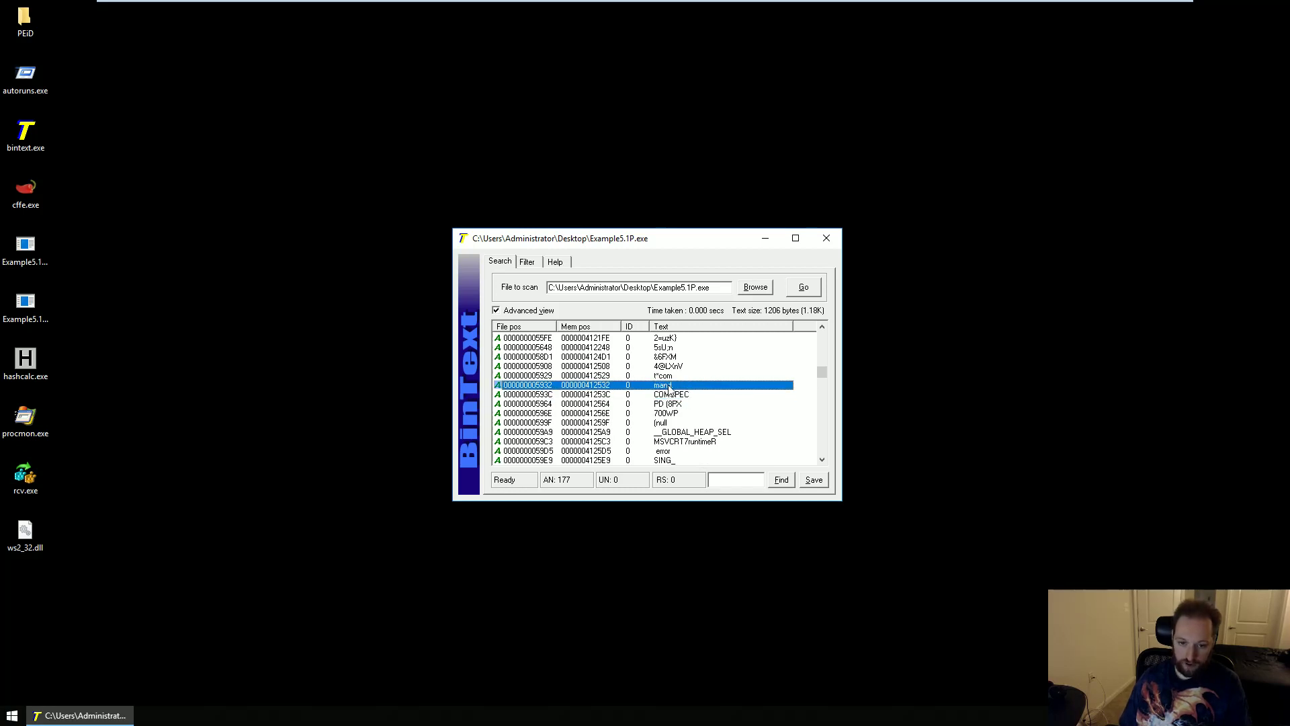
click(680, 376)
click(684, 381)
click(683, 377)
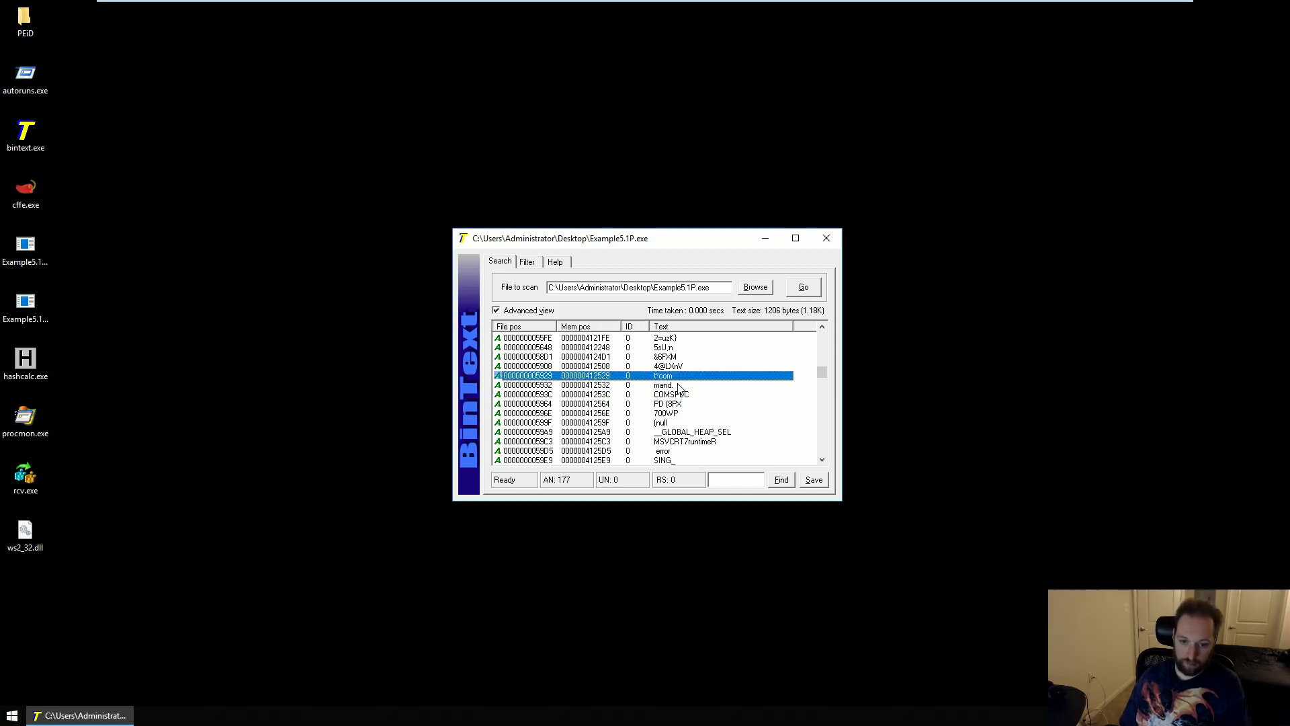
click(680, 383)
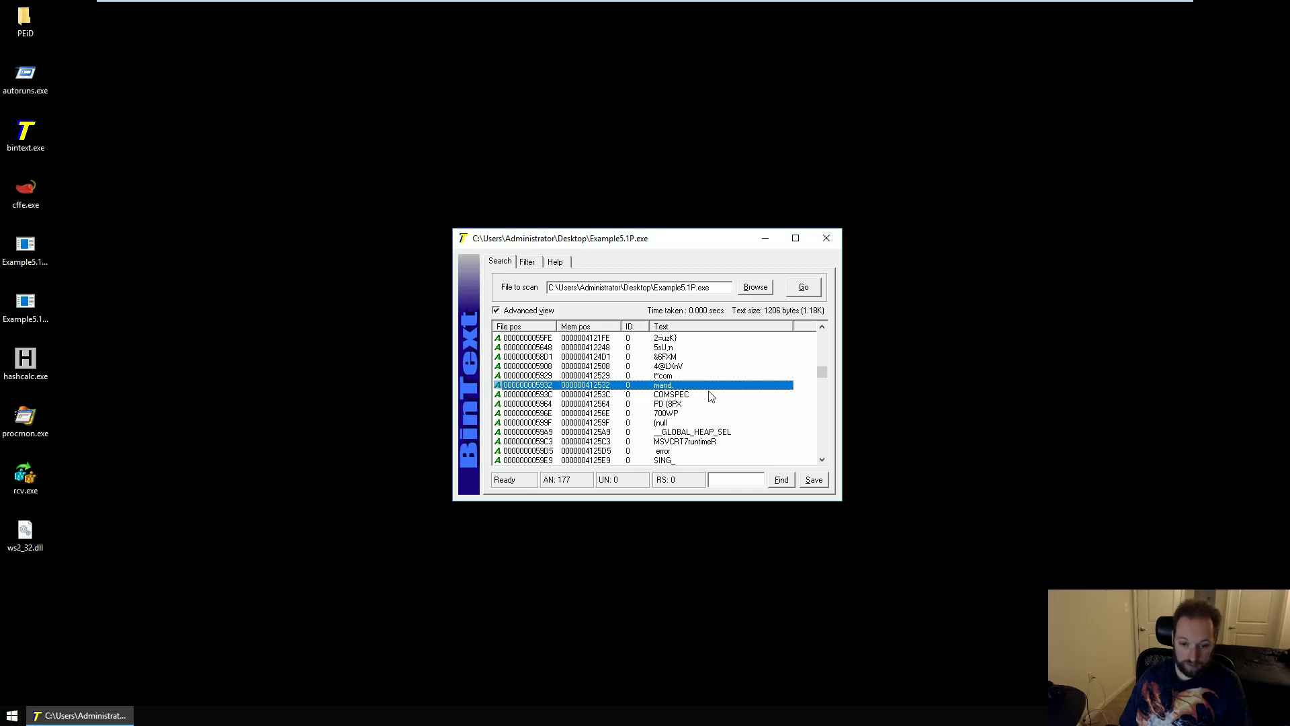
Examine the string fragments following COMSPEC, including _PATH, OFTWARE\, TP/1.0 and ?WNLOAD/UP<.
scroll(709, 396, down, 2)
scroll(709, 397, down, 1)
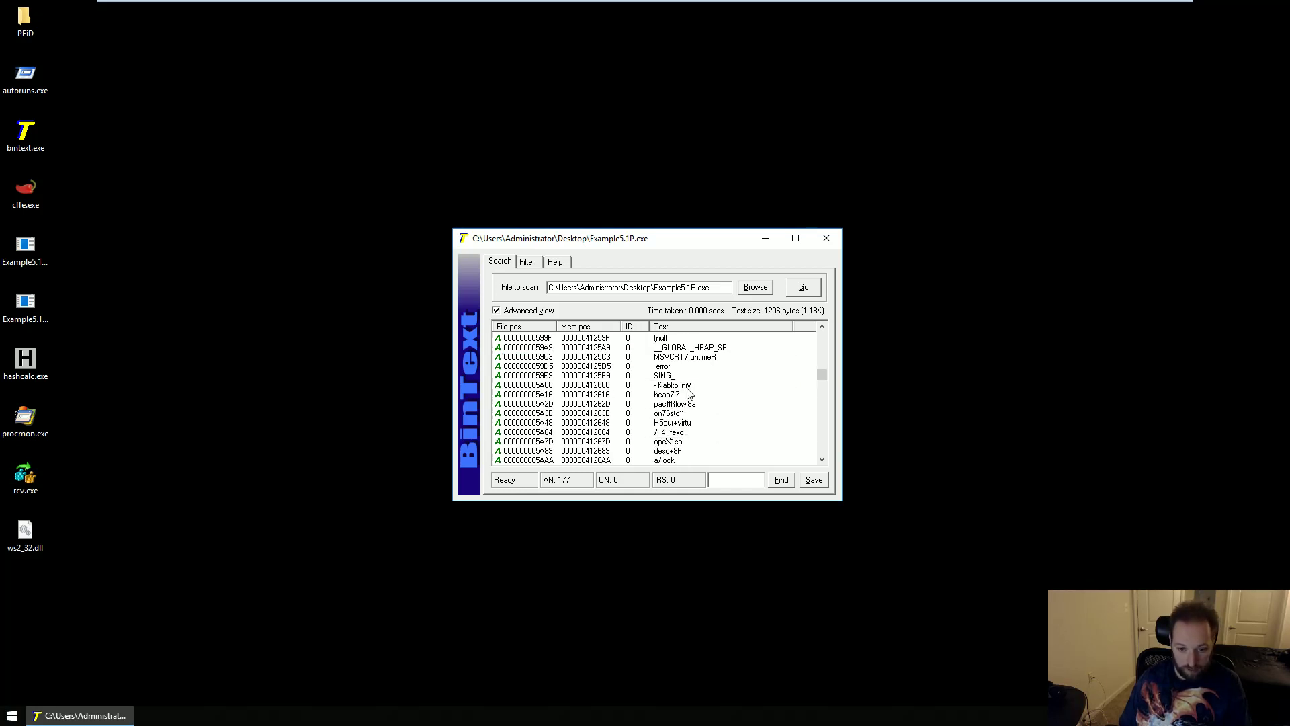
scroll(689, 393, down, 8)
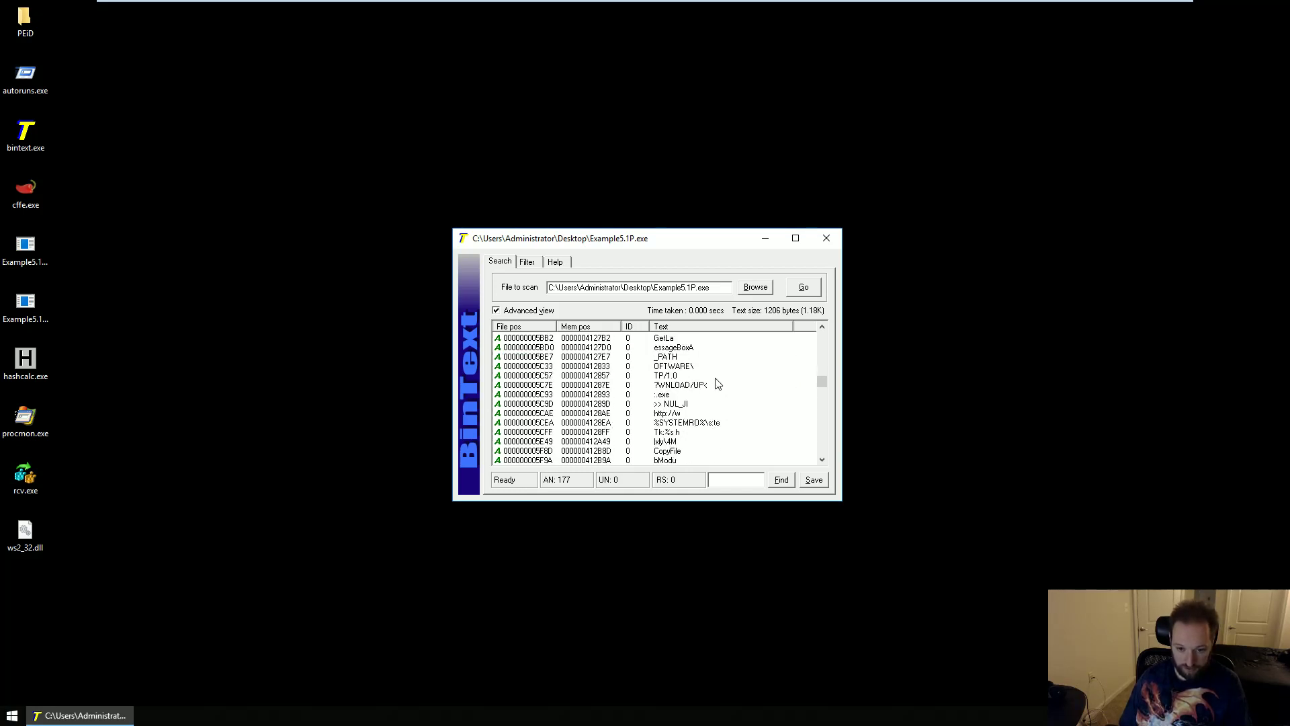
click(672, 356)
click(677, 366)
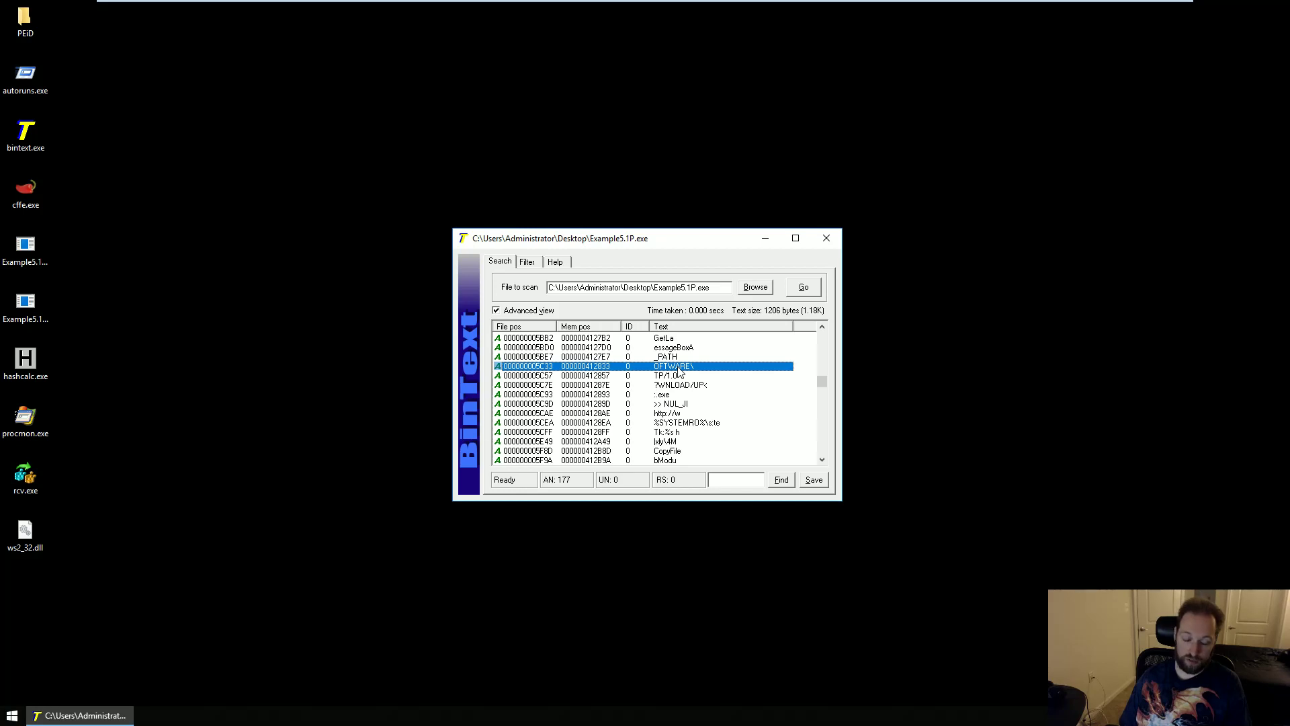
click(671, 378)
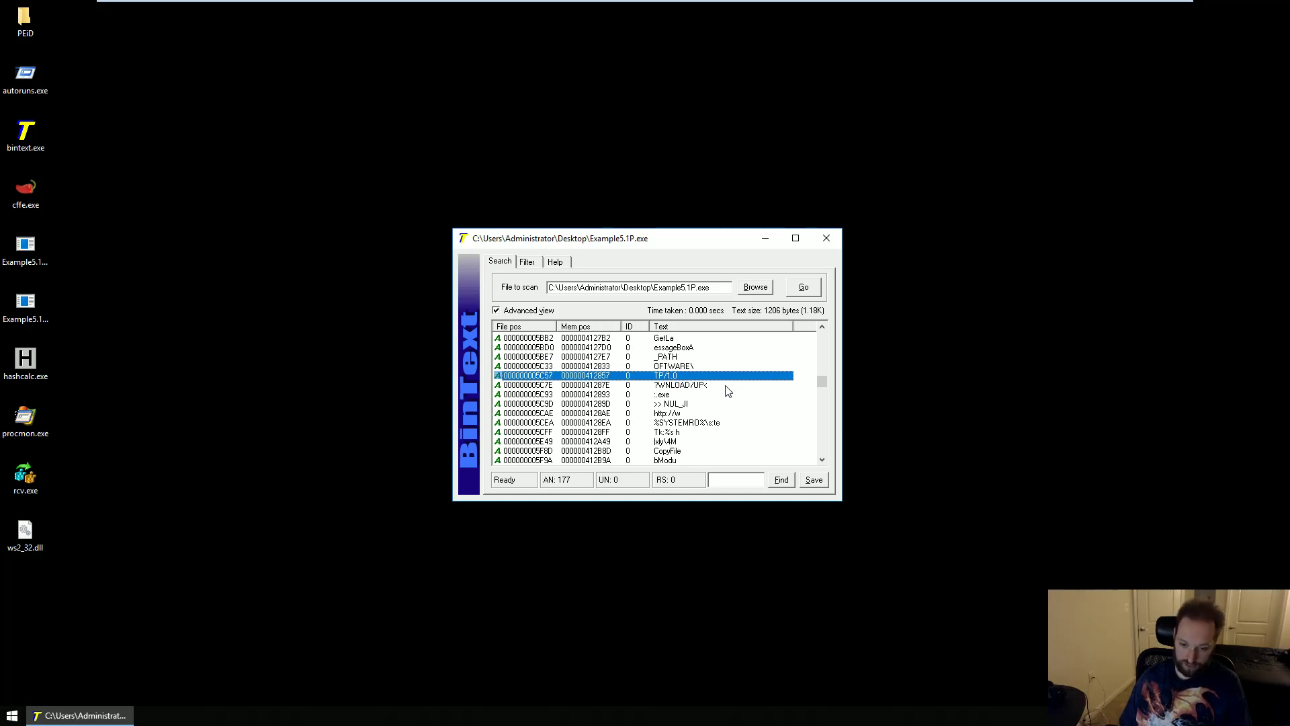
click(695, 385)
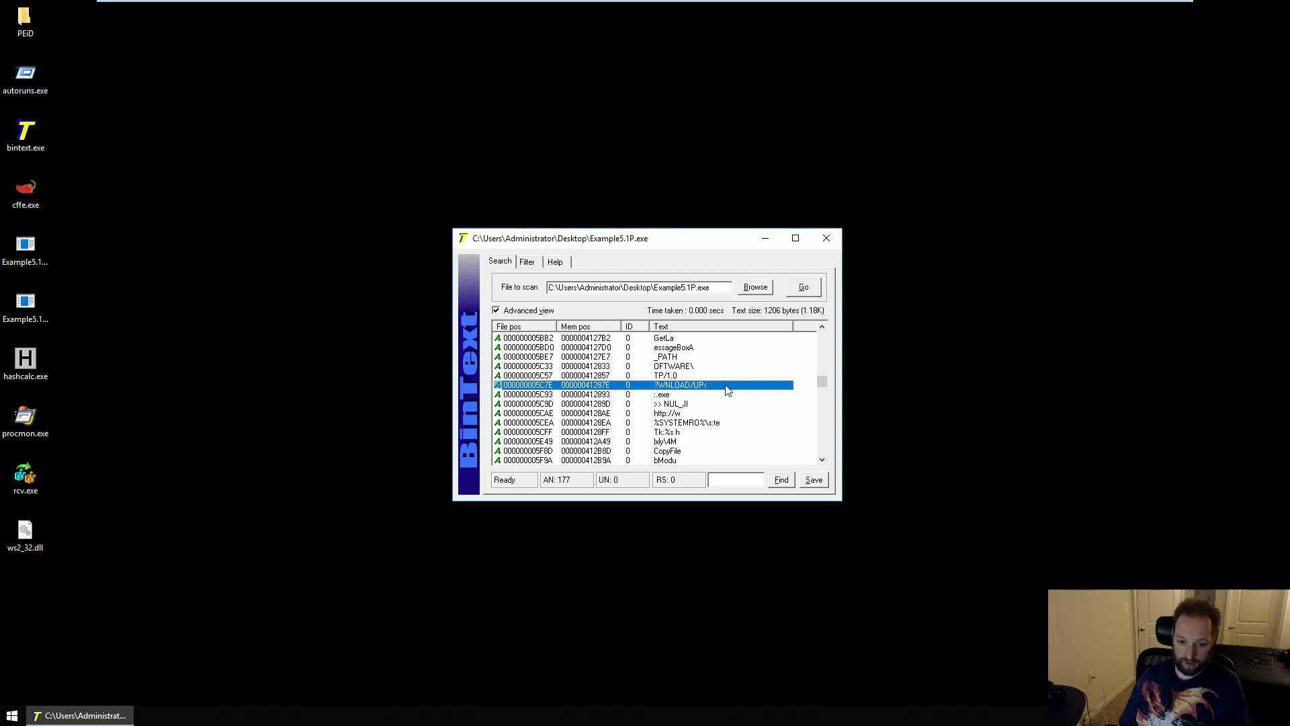
key(Down)
key(Down)
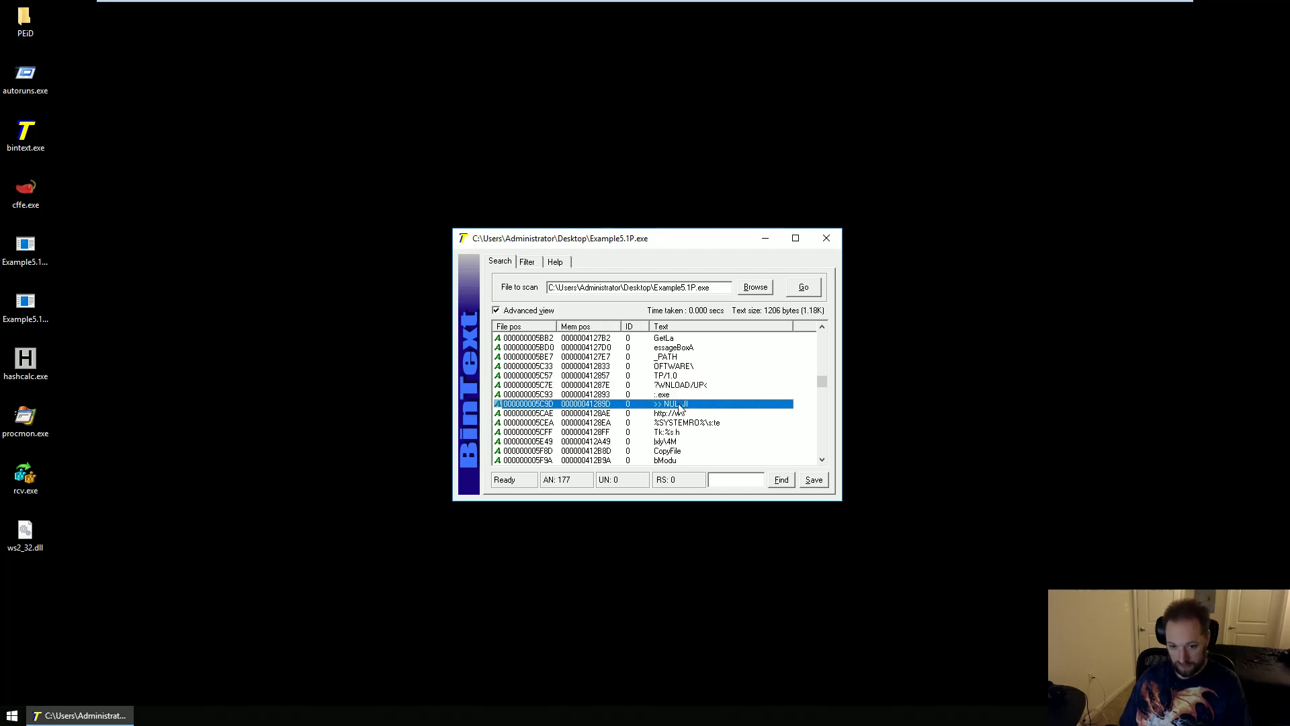
key(Up)
key(Down)
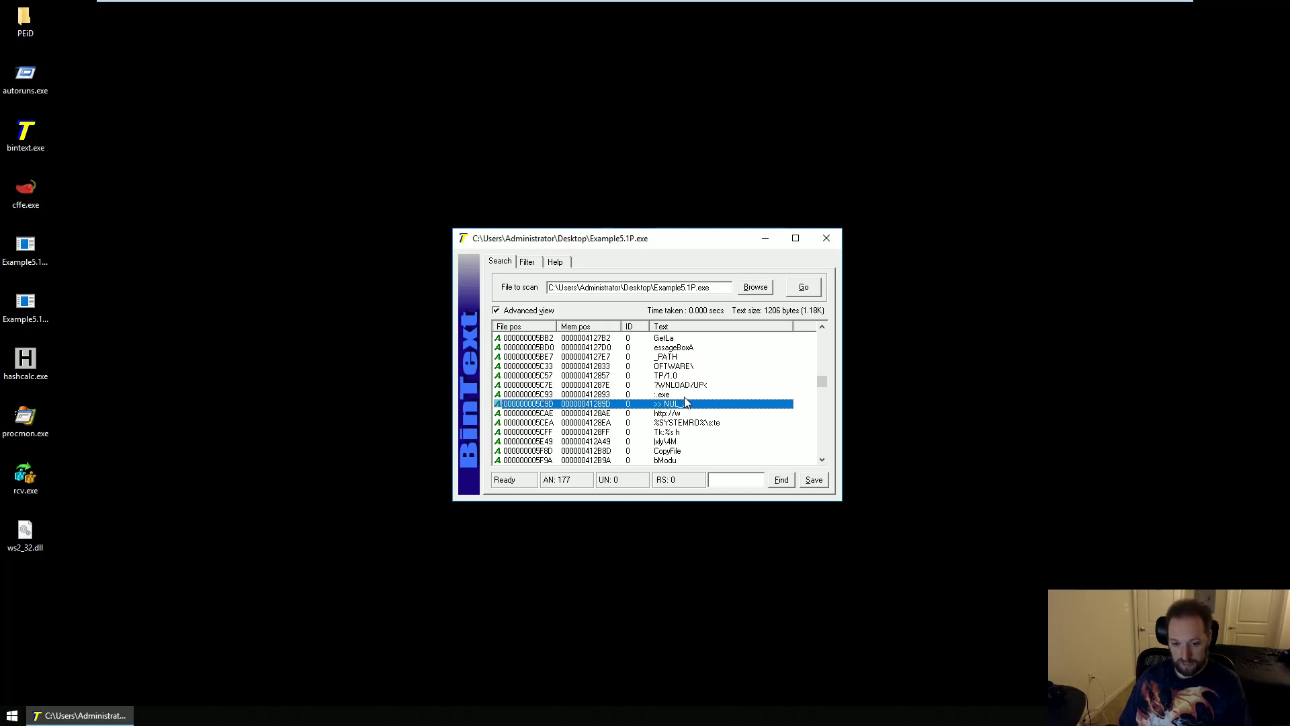
key(Up)
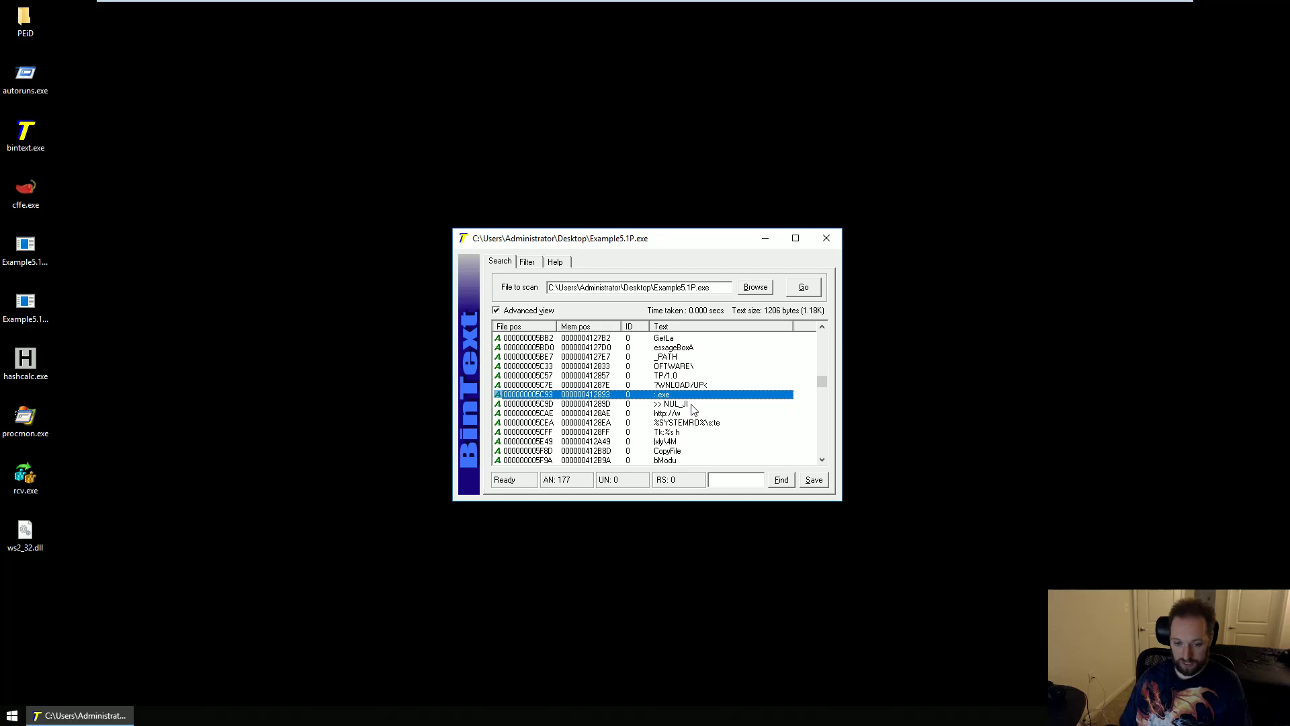
key(Down)
key(Down)
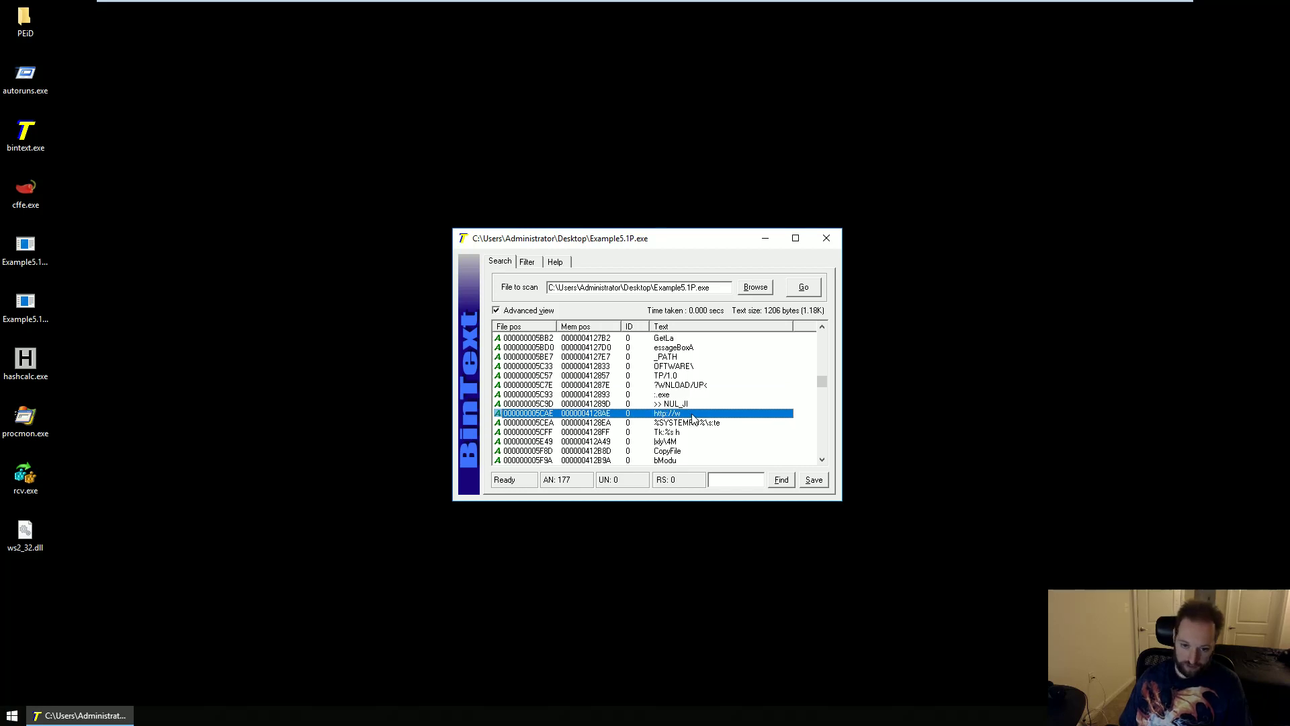
Review the DLL and API function names further down the string list, and close BinText.
scroll(699, 418, down, 2)
scroll(699, 418, down, 5)
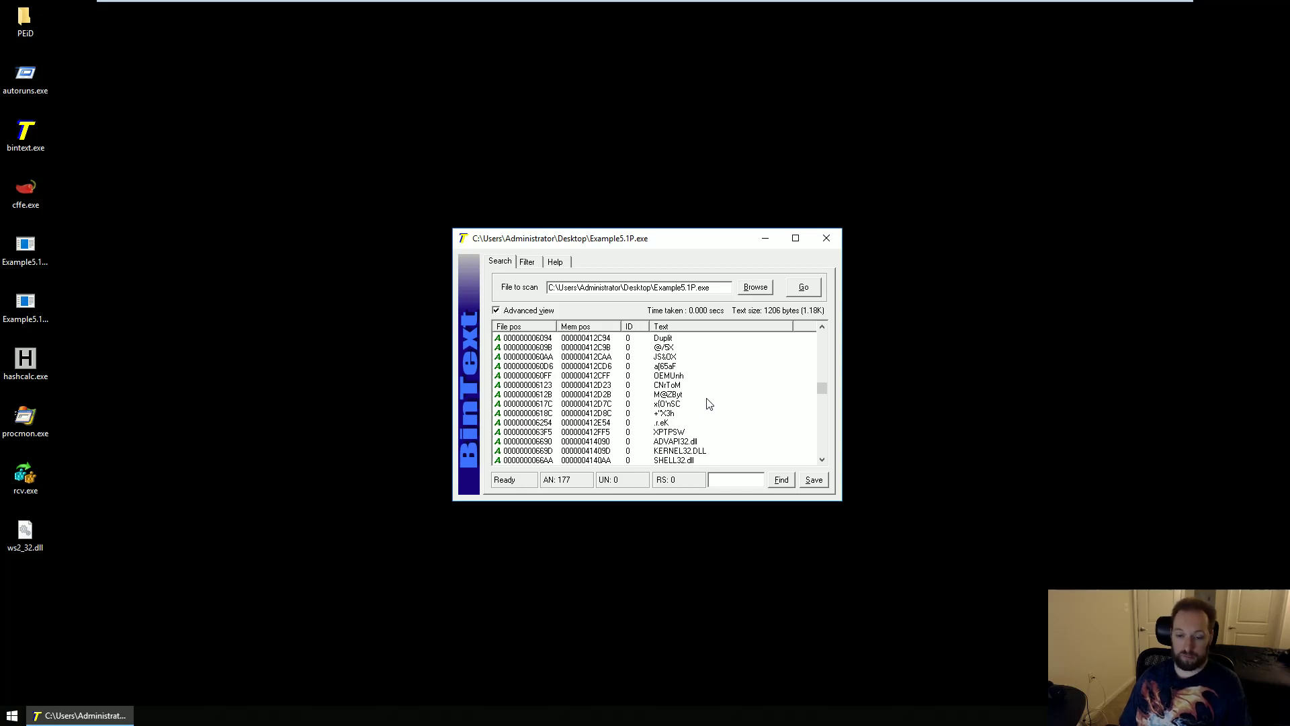
scroll(709, 403, down, 3)
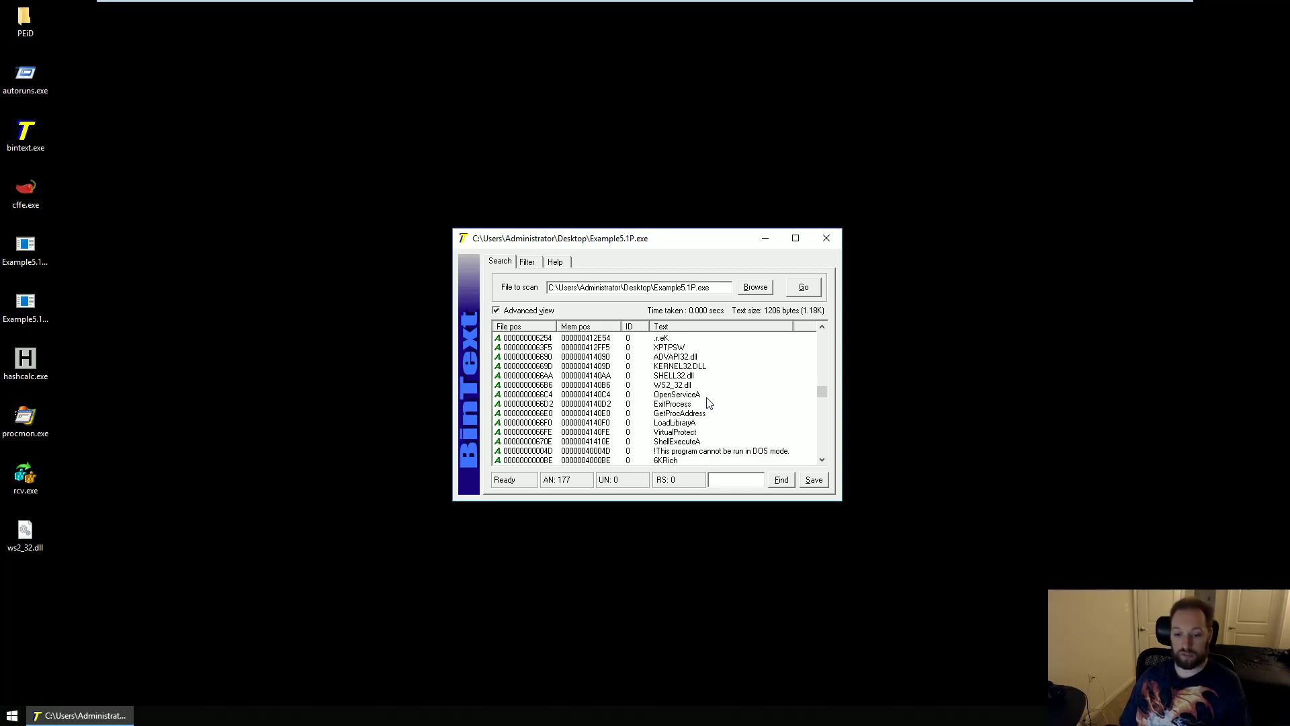
click(826, 240)
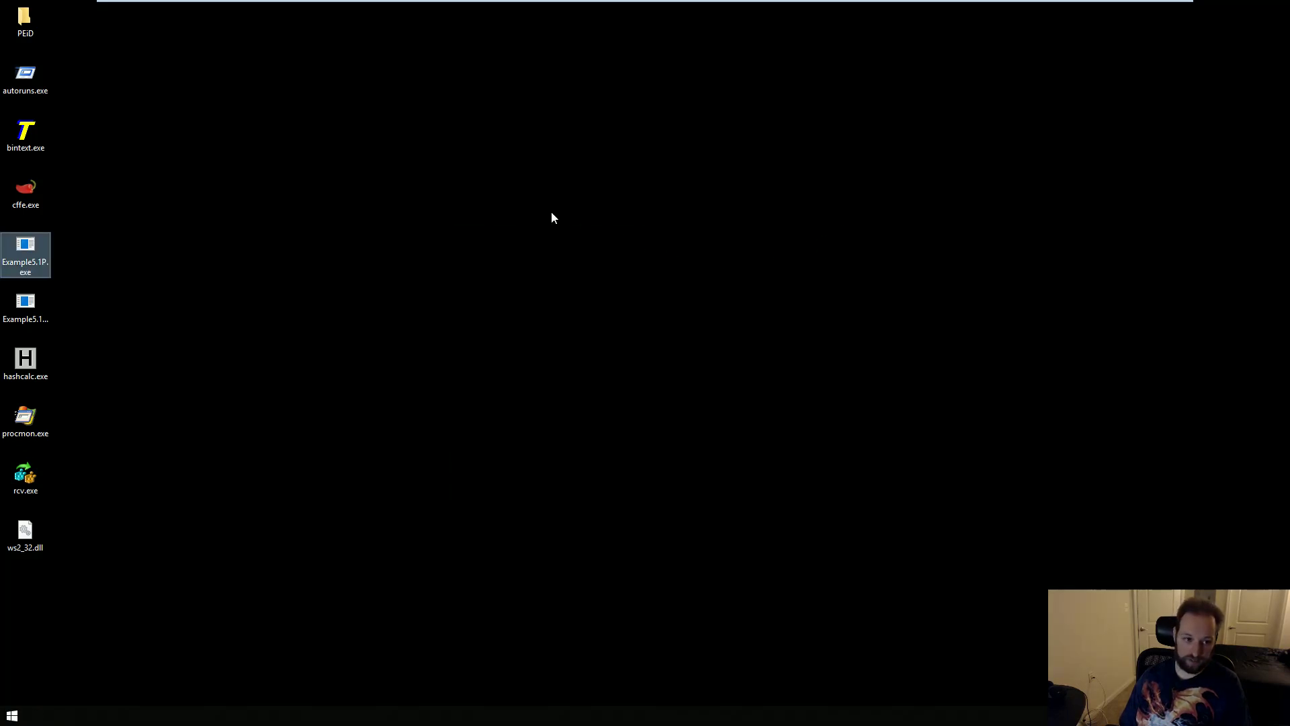
Switch to CFF Explorer and open Example5.1P.exe from the Desktop.
click(371, 215)
double_click(38, 191)
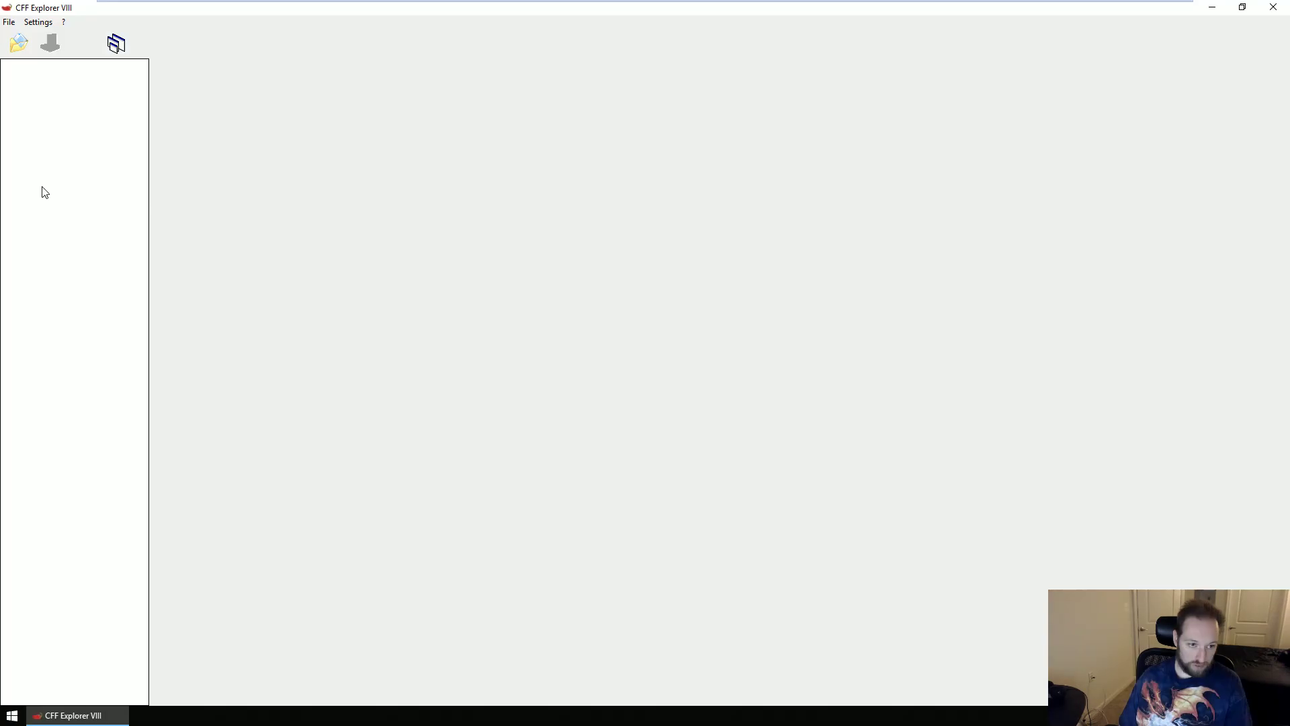
click(19, 43)
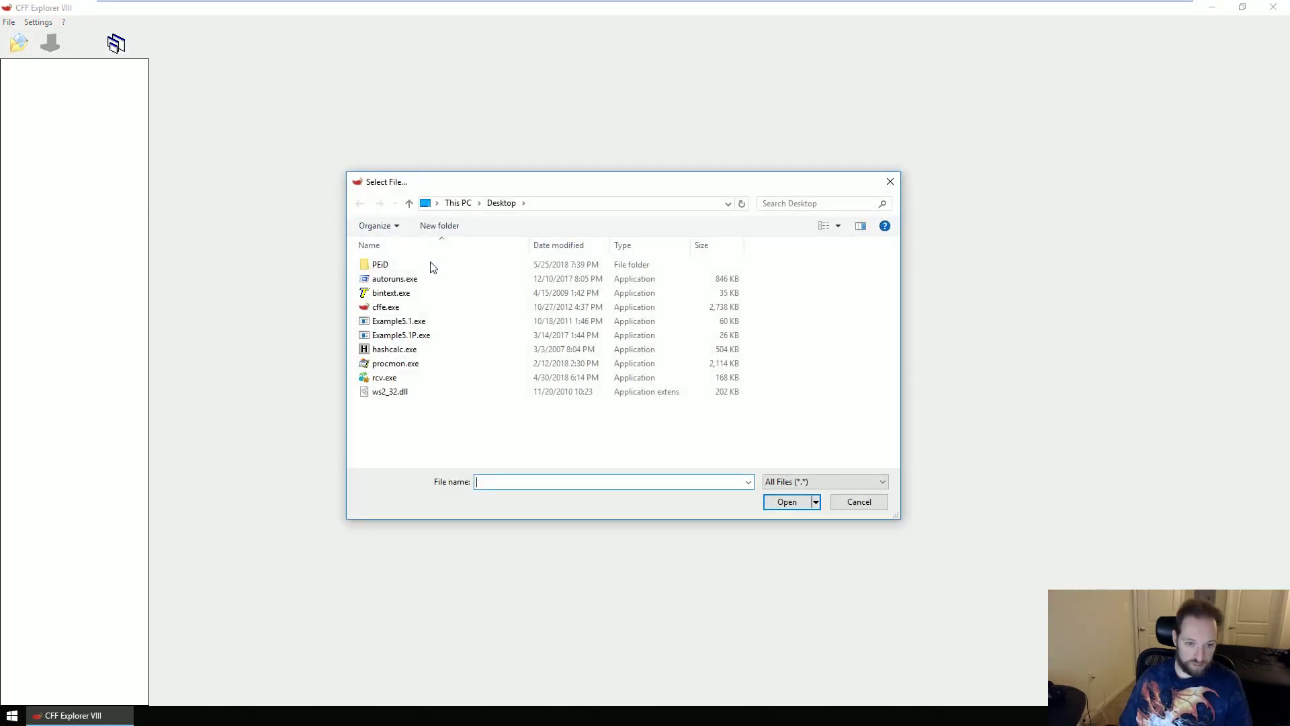
double_click(422, 336)
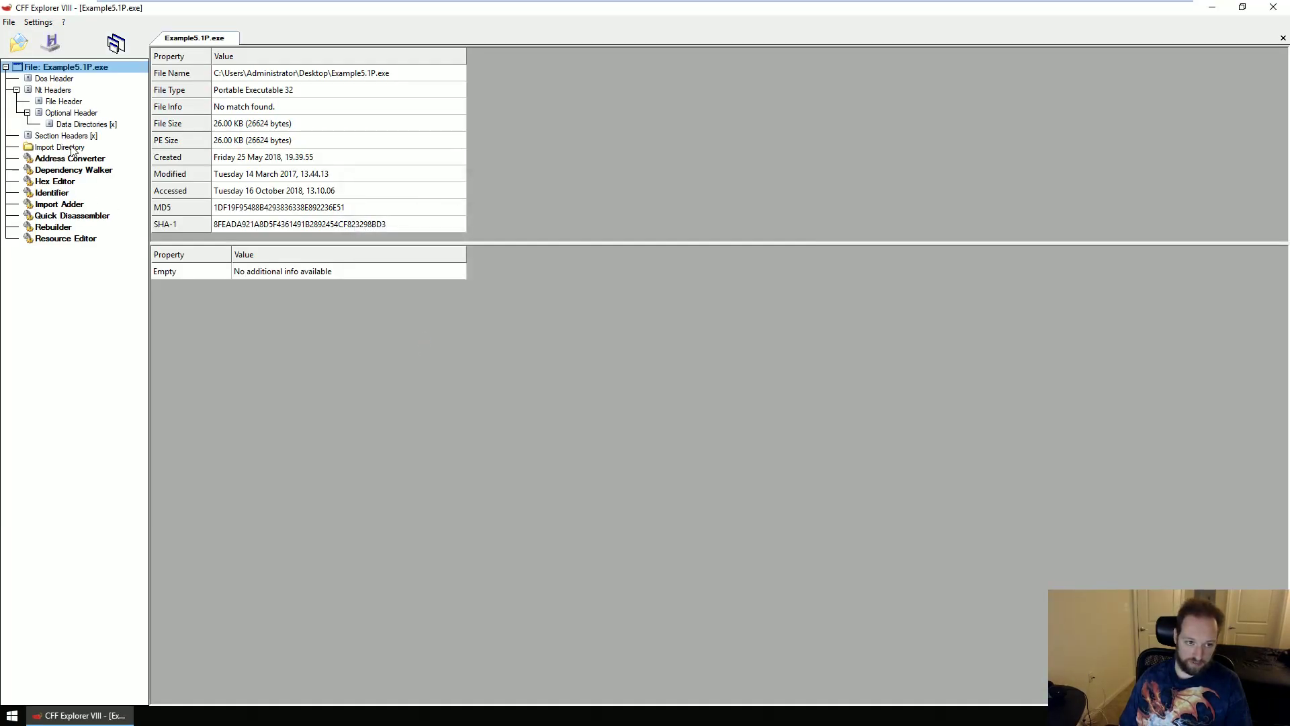
Inspect the imports of ADVAPI32.dll, KERNEL32.DLL, SHELL32.dll and WS2_32.dll in the Import Directory, and close CFF Explorer.
click(67, 148)
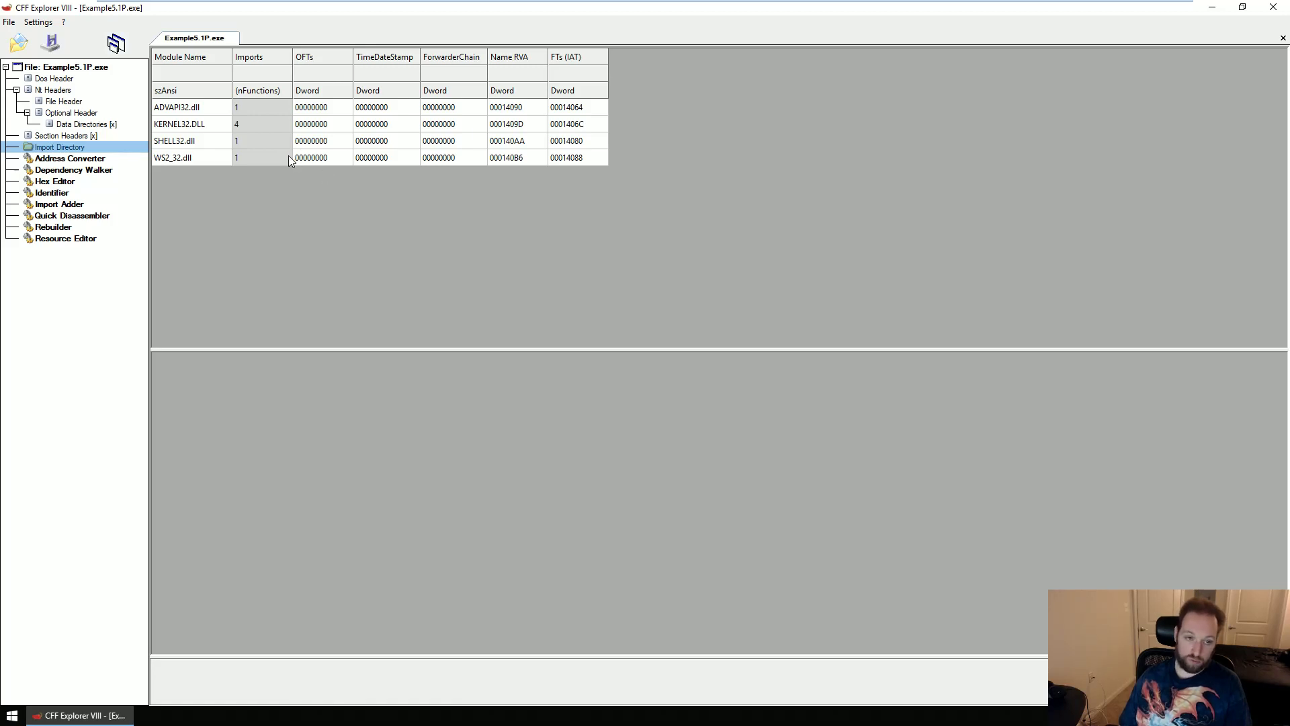
click(225, 109)
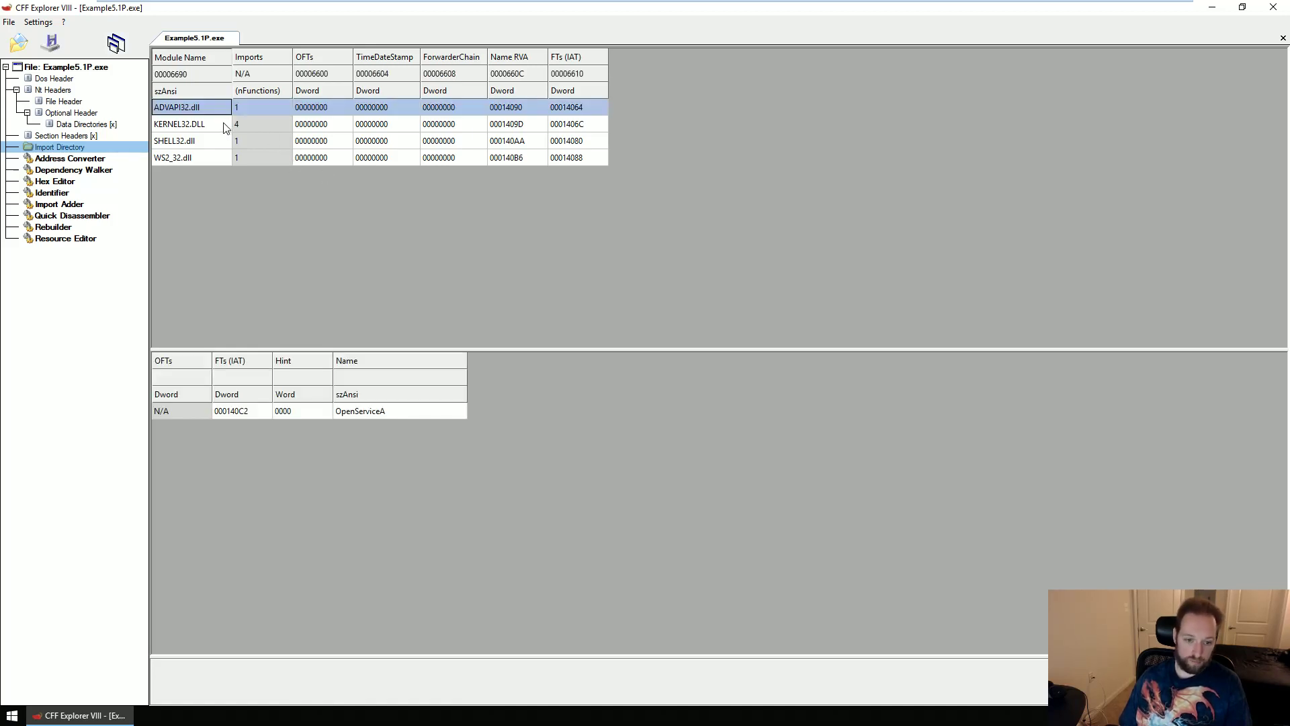
click(226, 127)
click(223, 142)
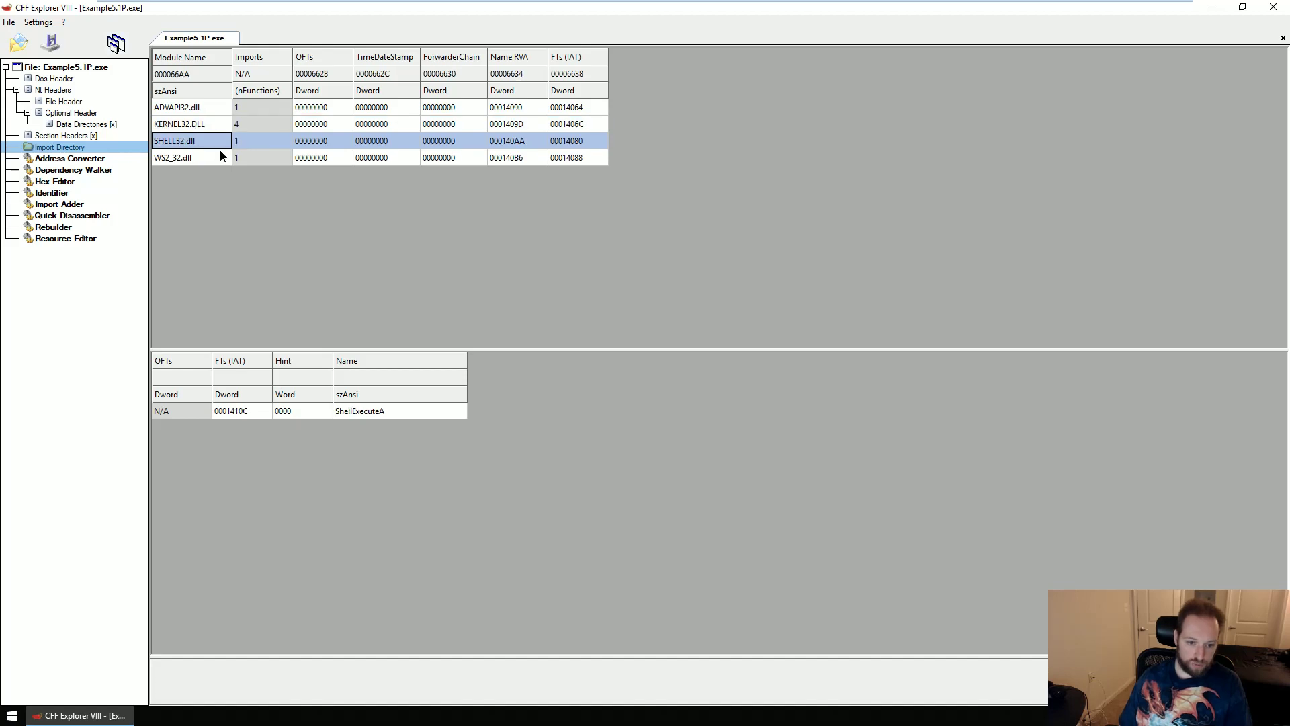
click(221, 158)
click(220, 125)
click(219, 109)
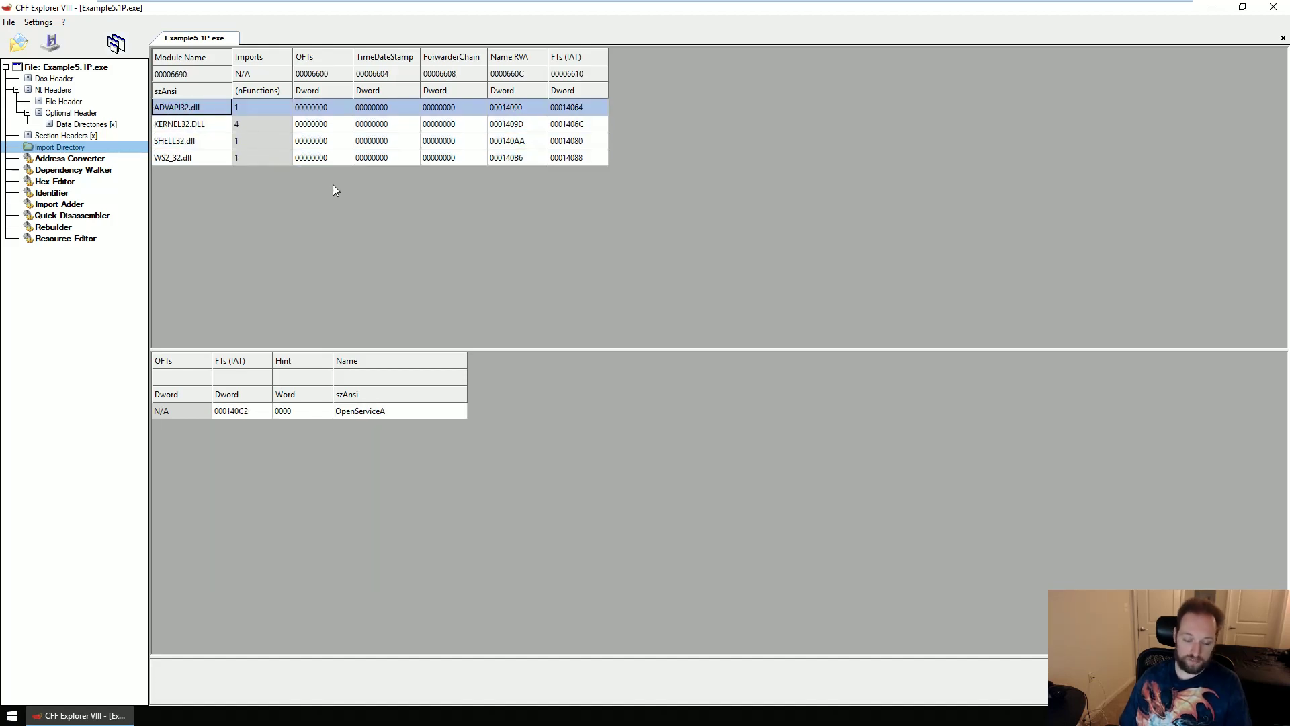
key(alt+F4)
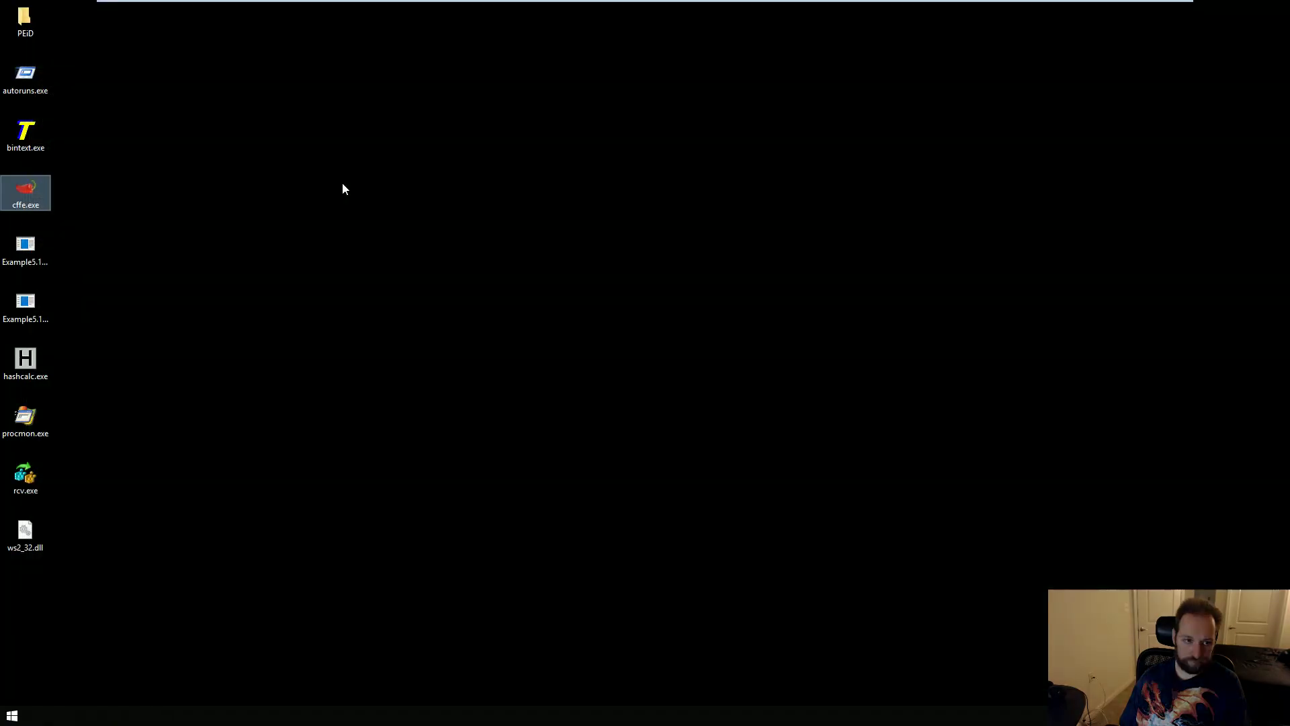
Switch to PEiD, load Example5.1P.exe from the desktop and view its extra information for the normal scan.
double_click(19, 25)
double_click(737, 176)
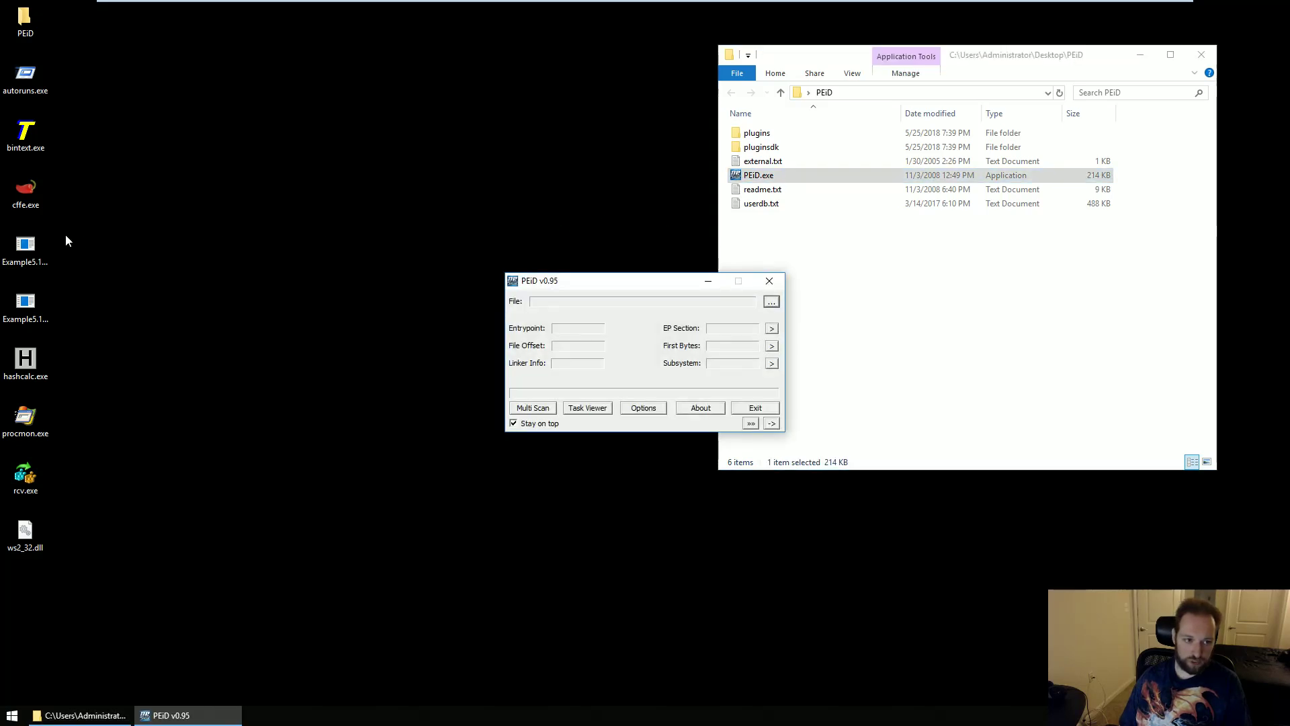
drag(27, 247, 734, 331)
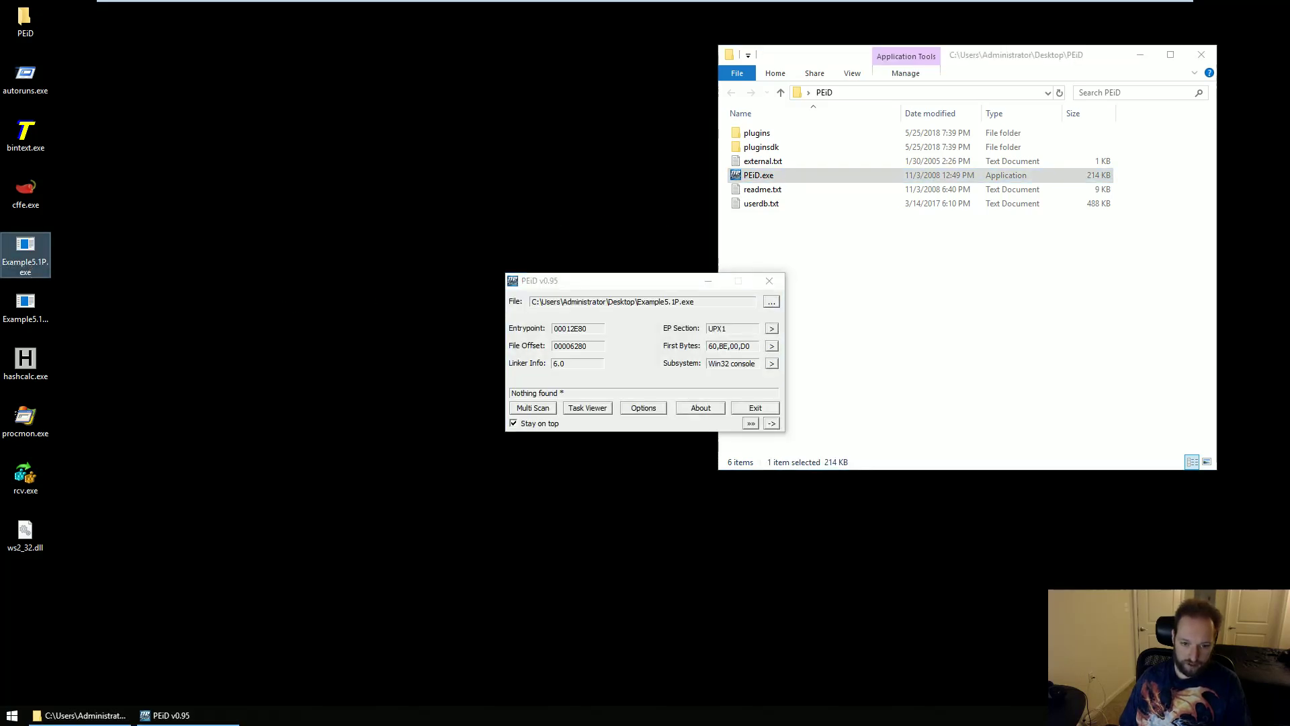
click(752, 423)
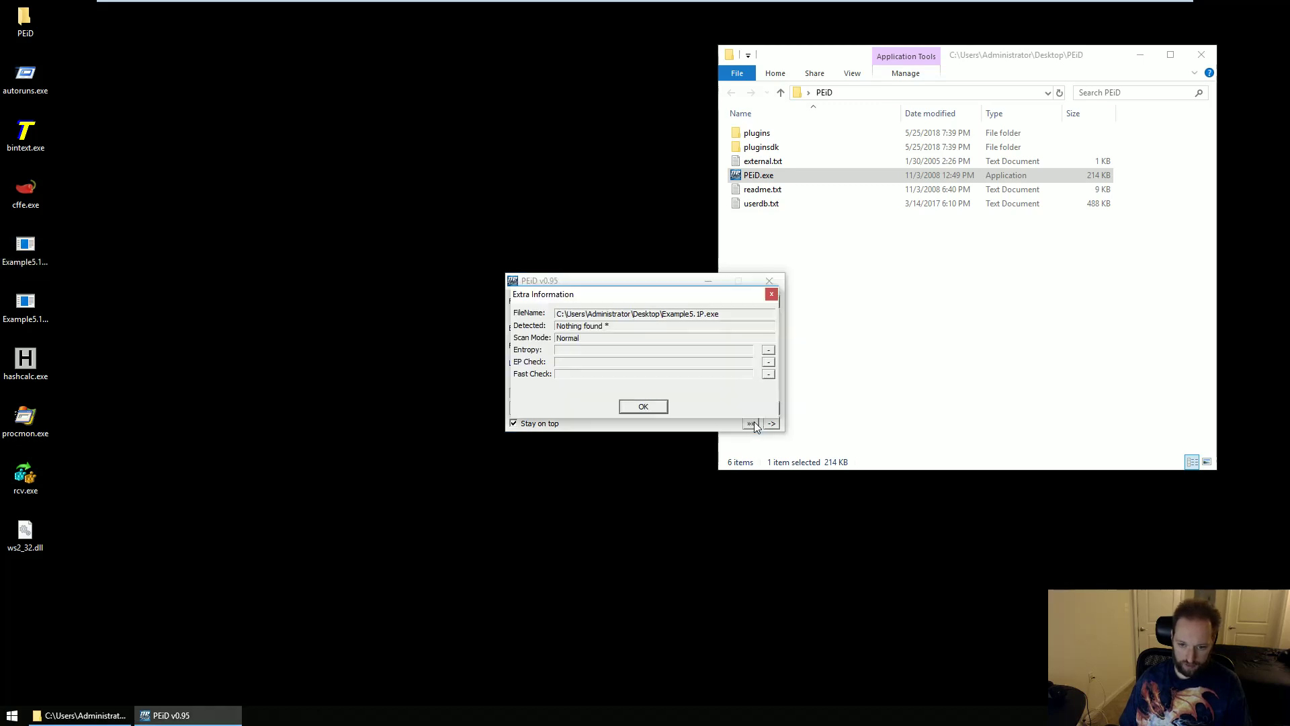
click(643, 407)
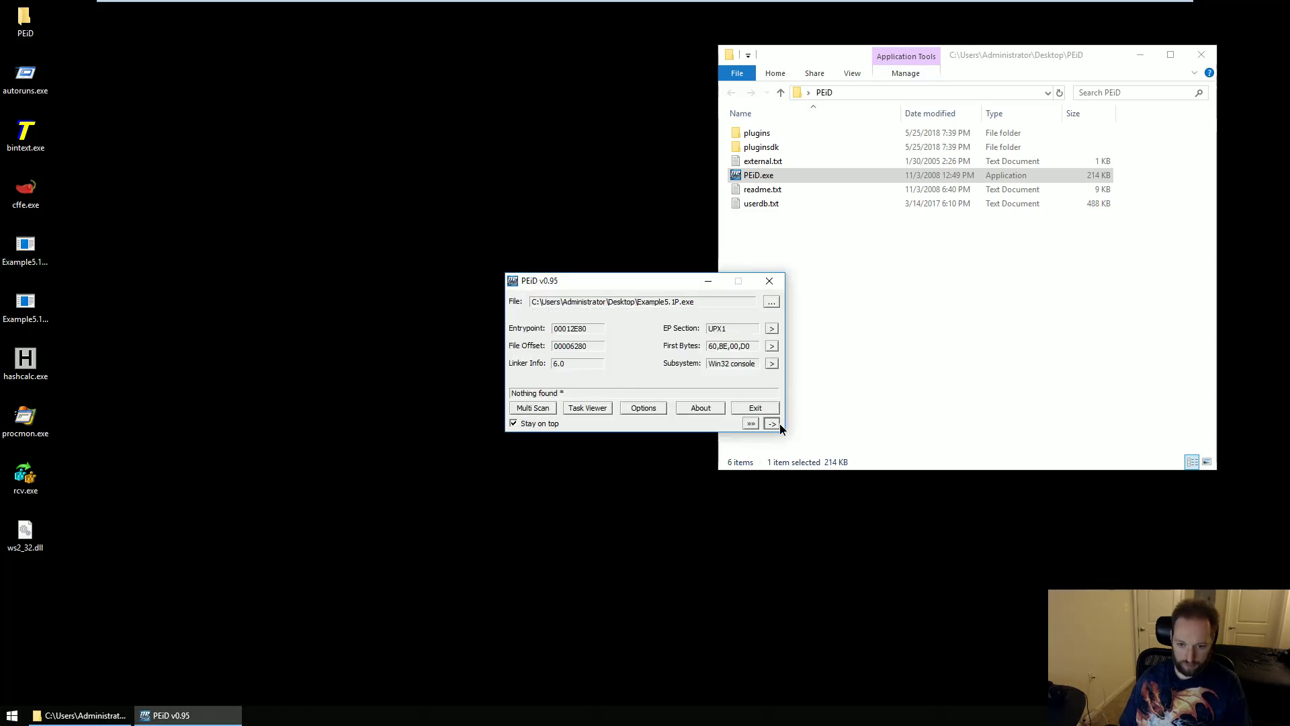
Run a Deep Scan on Example5.1P.exe and check the packer detection result.
click(771, 424)
click(830, 460)
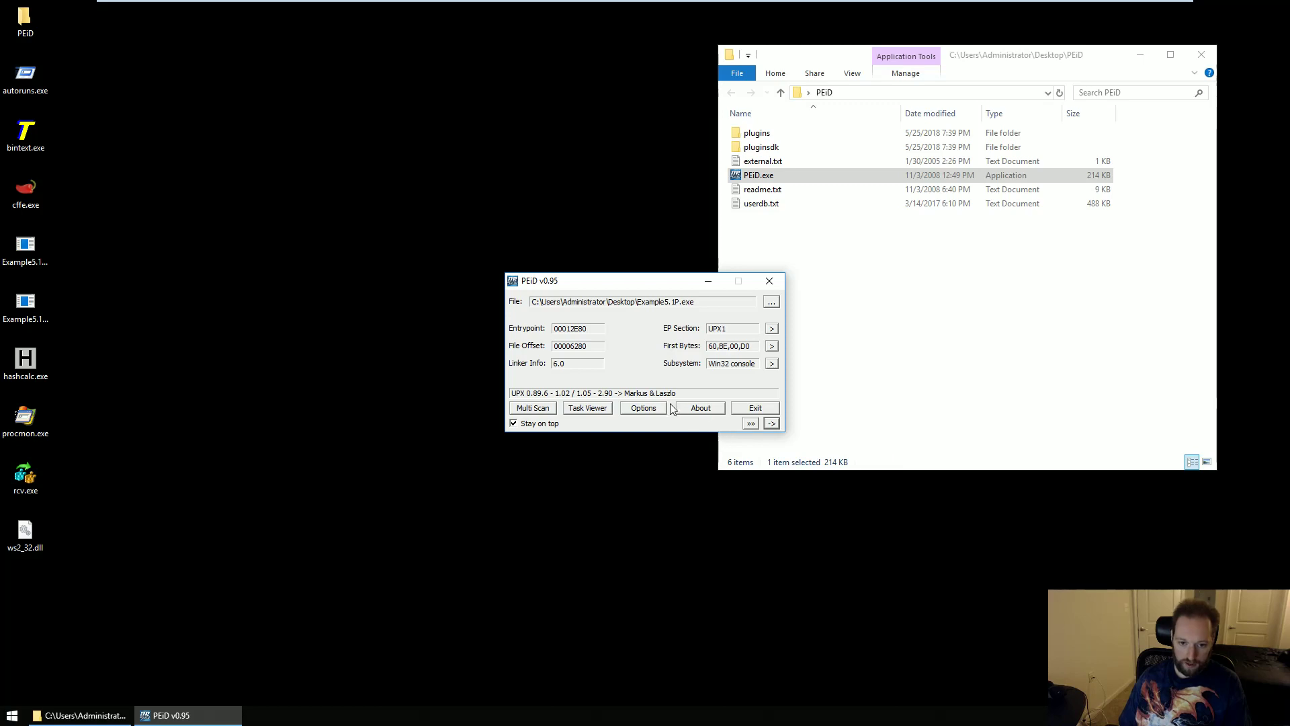
drag(677, 393, 474, 396)
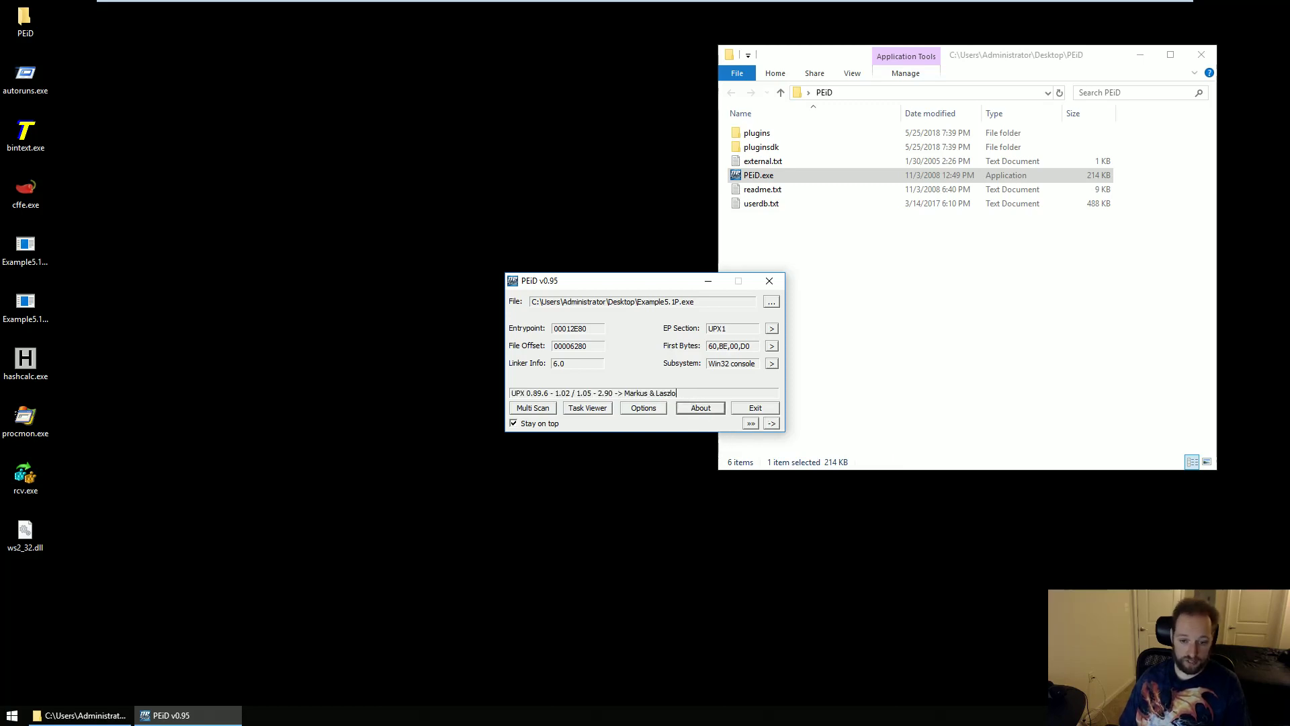
click(699, 393)
Run the entropy, EP and fast checks in the Extra Information for Example5.1P.exe, and close it.
click(751, 423)
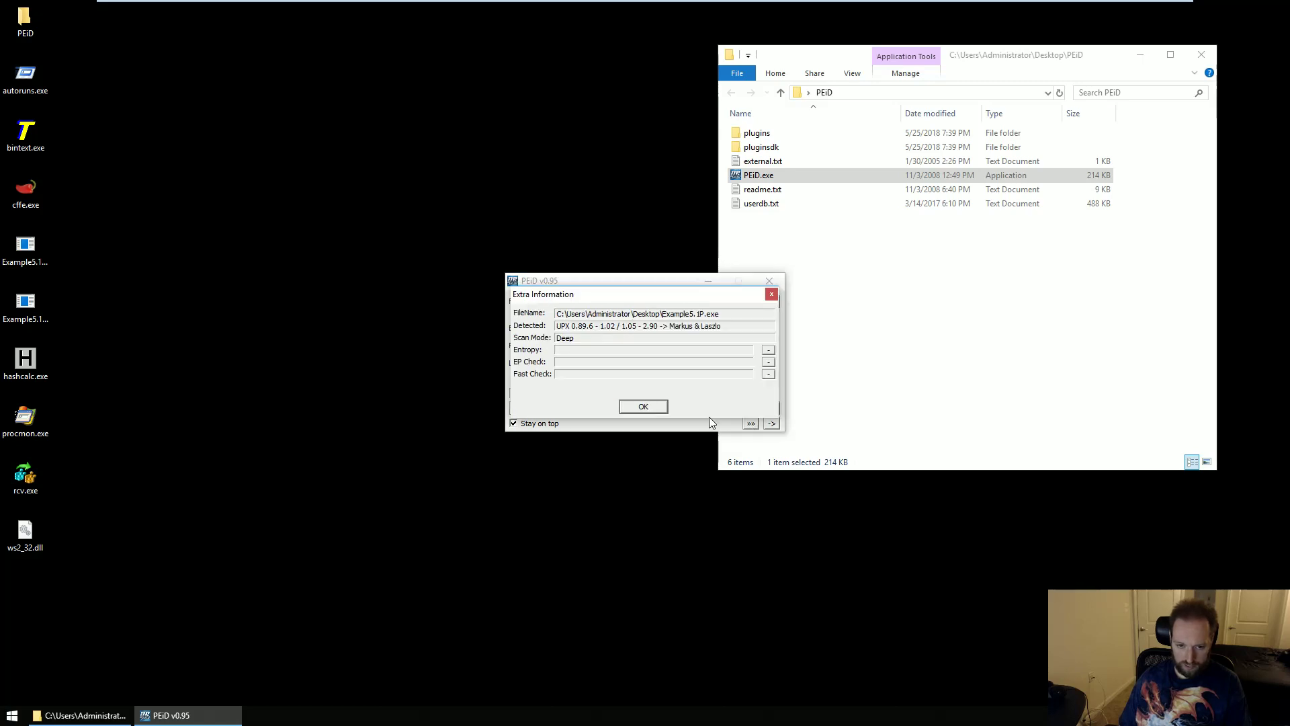
click(768, 349)
click(768, 362)
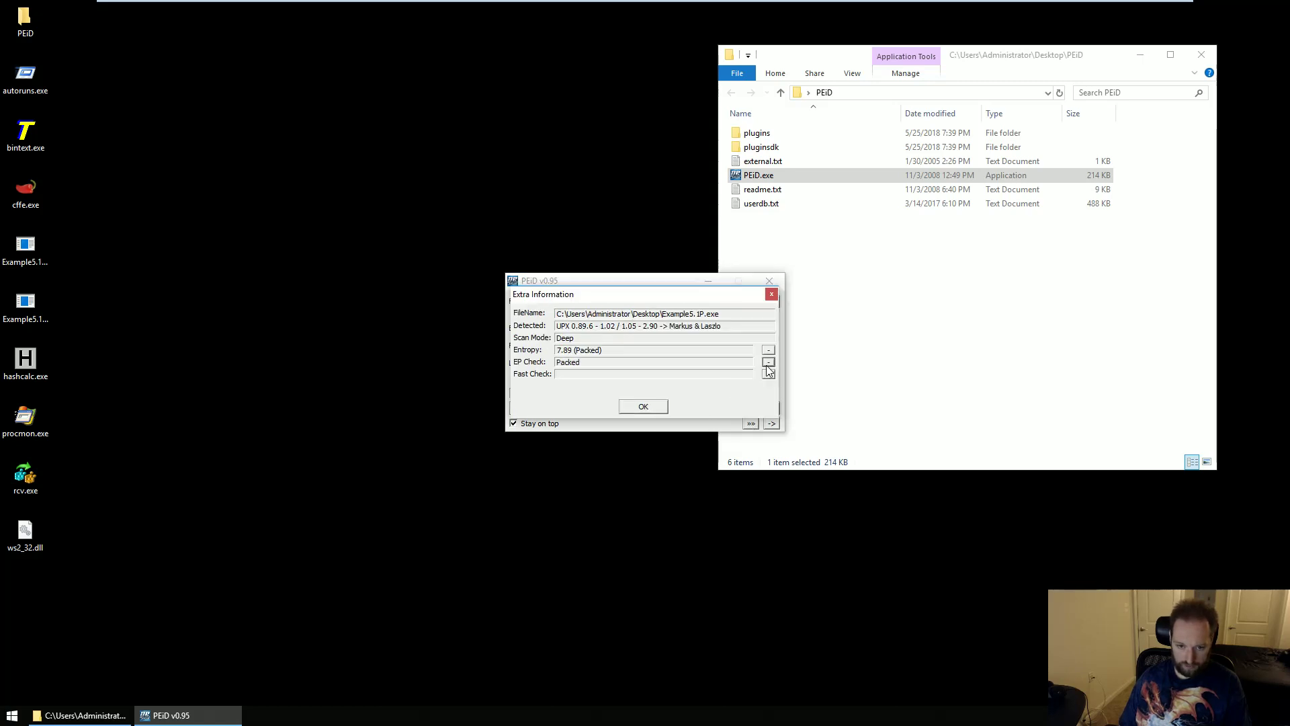
click(768, 375)
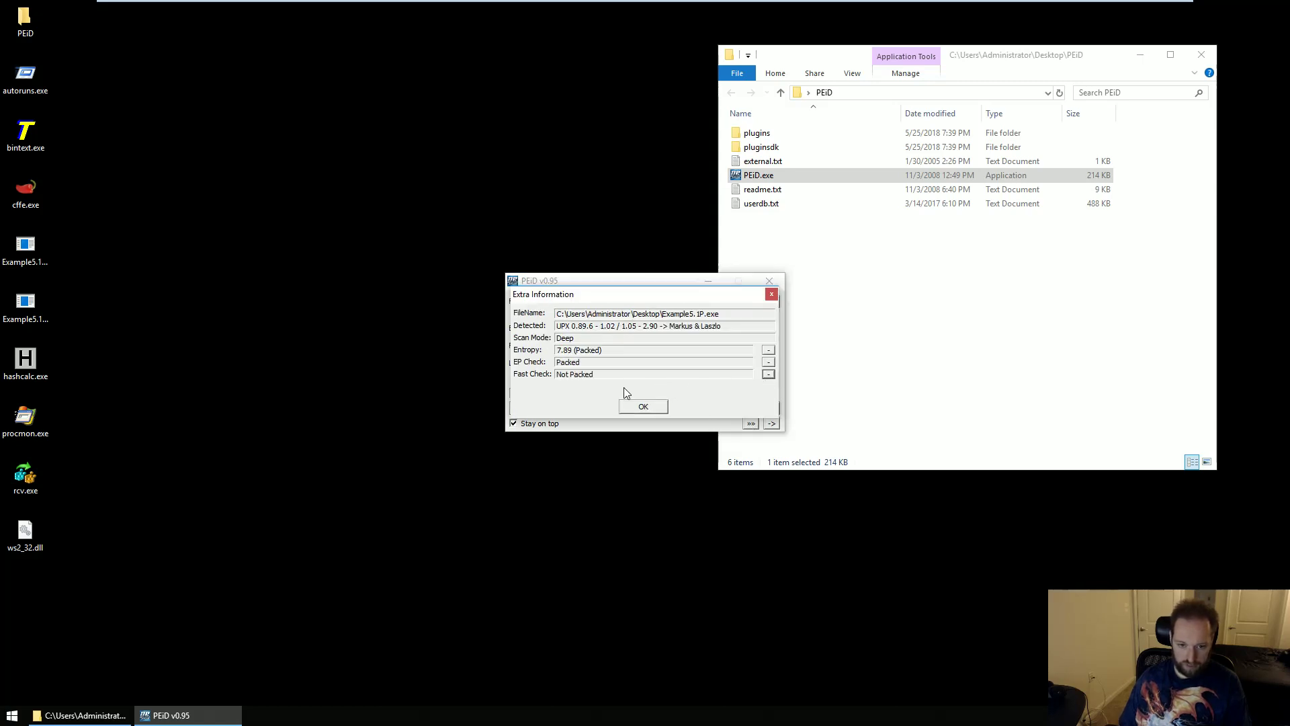
drag(608, 350, 556, 350)
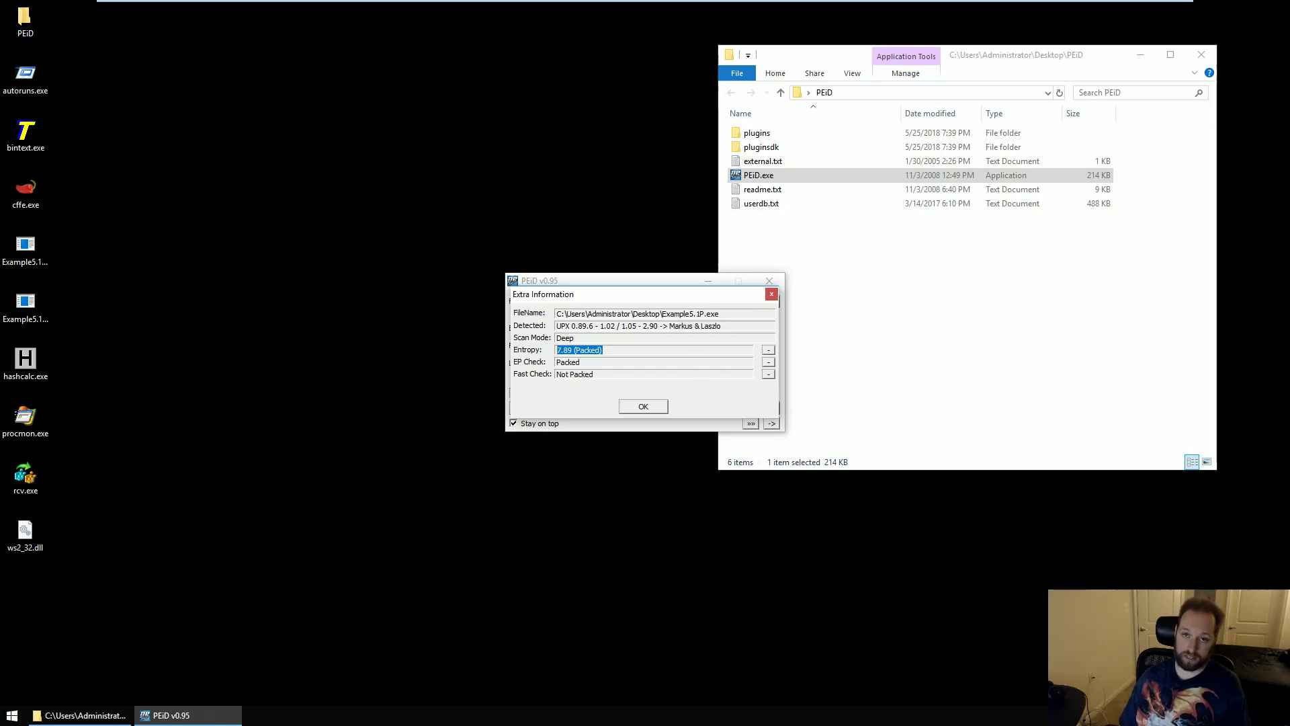
key(Tab)
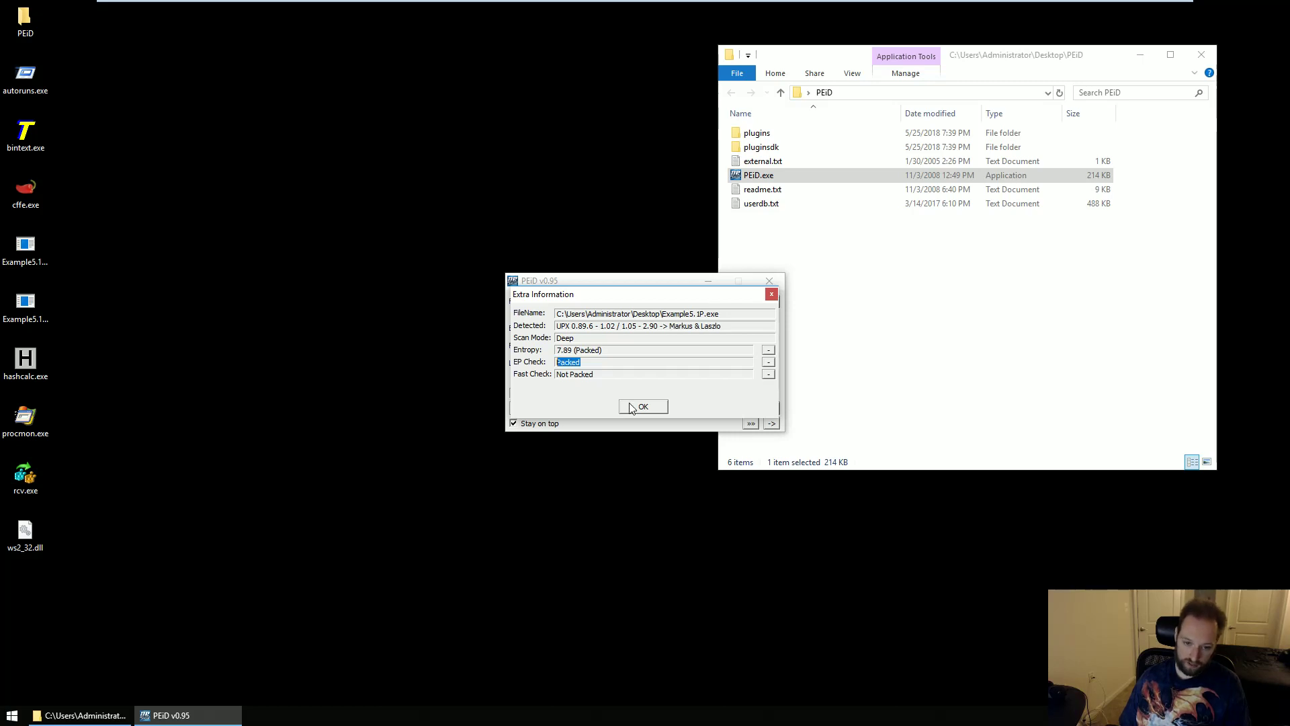
key(Return)
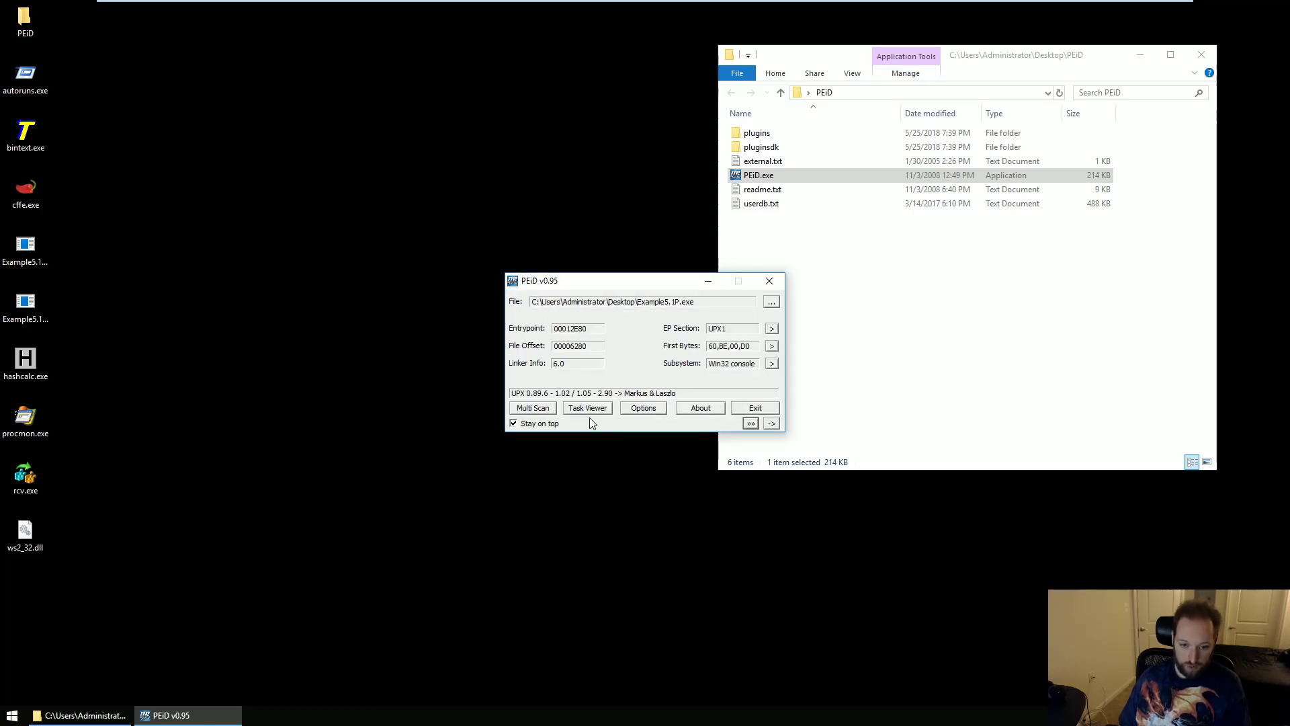
Open the Section Viewer for the packed file and examine the UPX0, UPX1 and UPX2 sections.
click(771, 424)
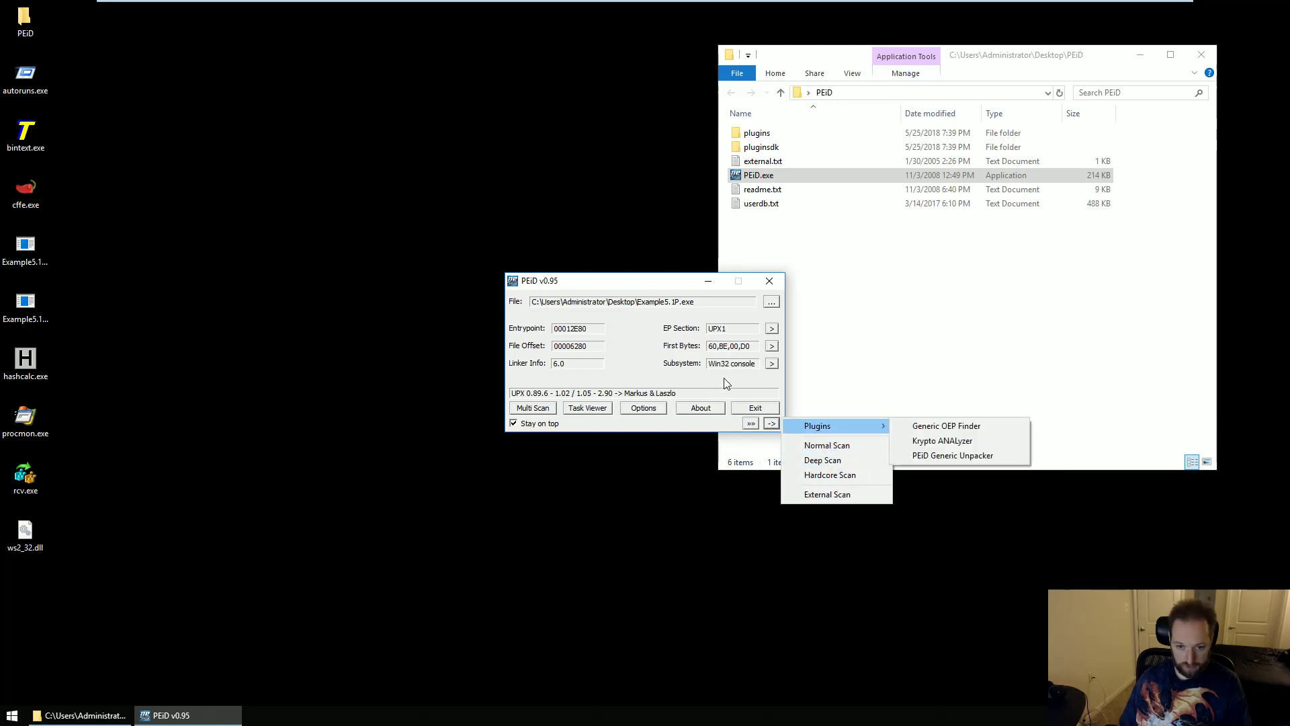
click(769, 340)
click(771, 328)
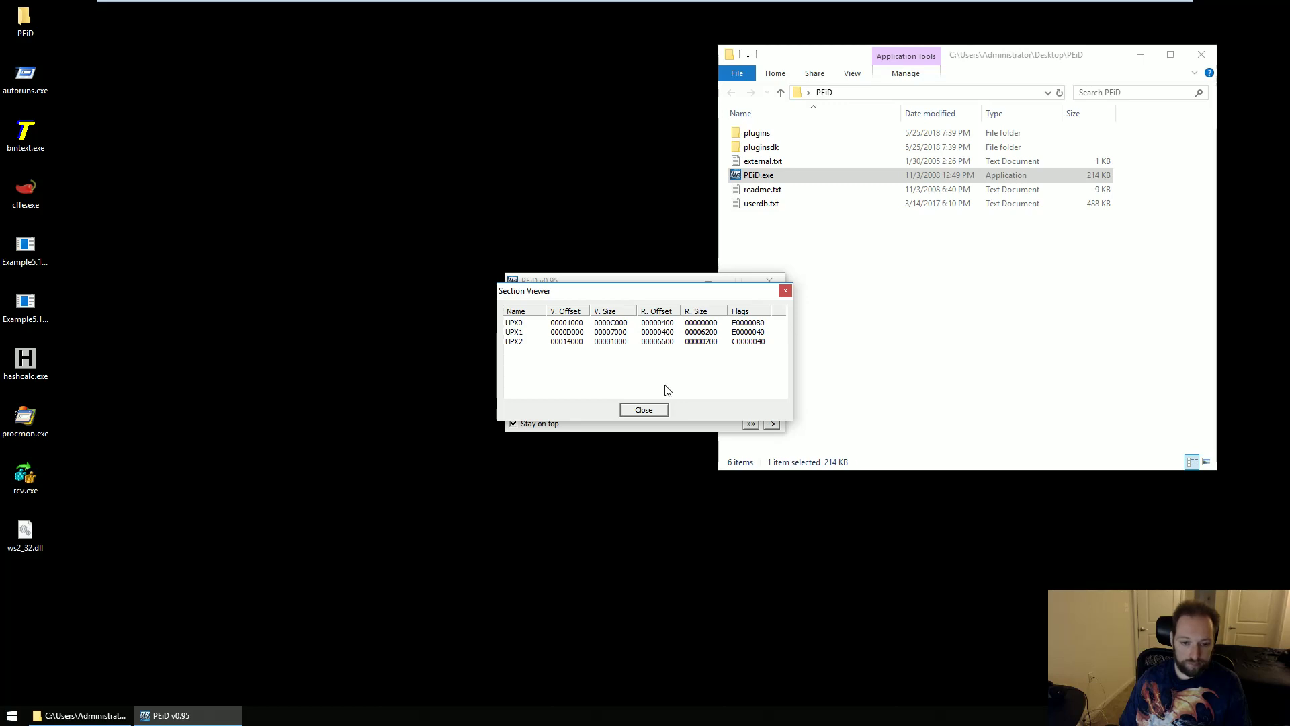
click(527, 322)
click(527, 332)
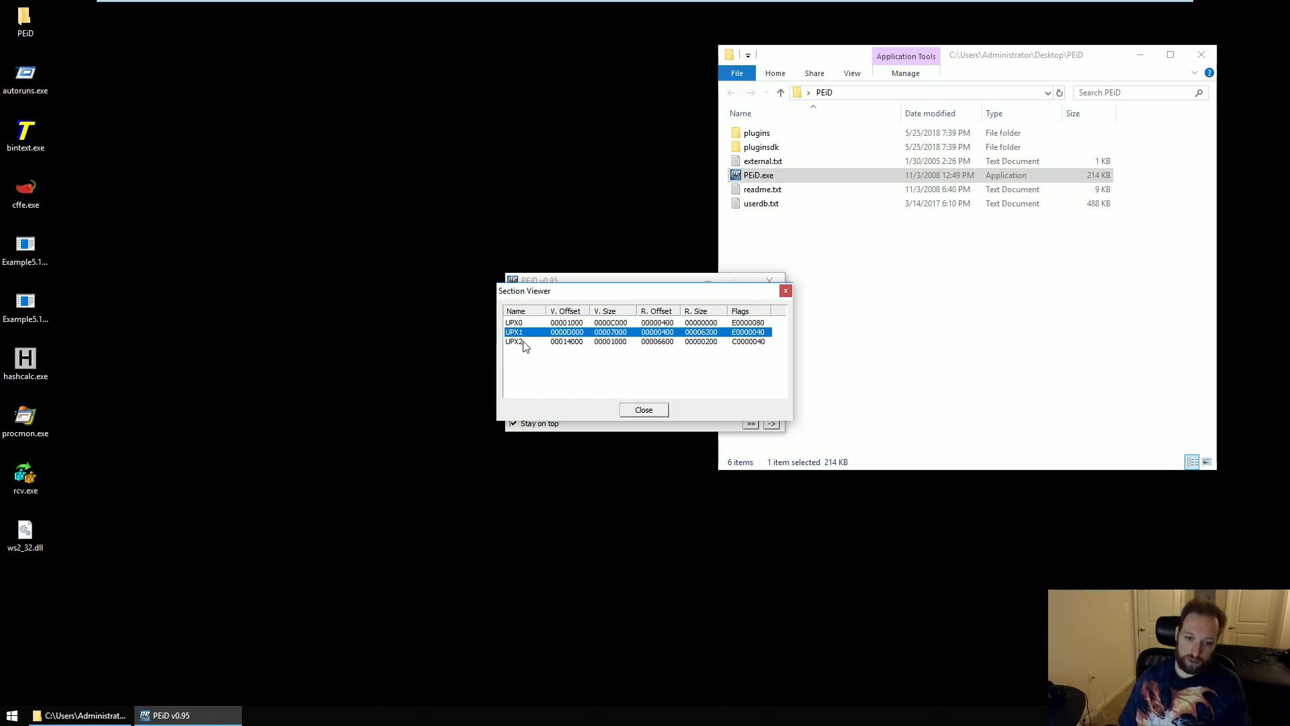
click(528, 341)
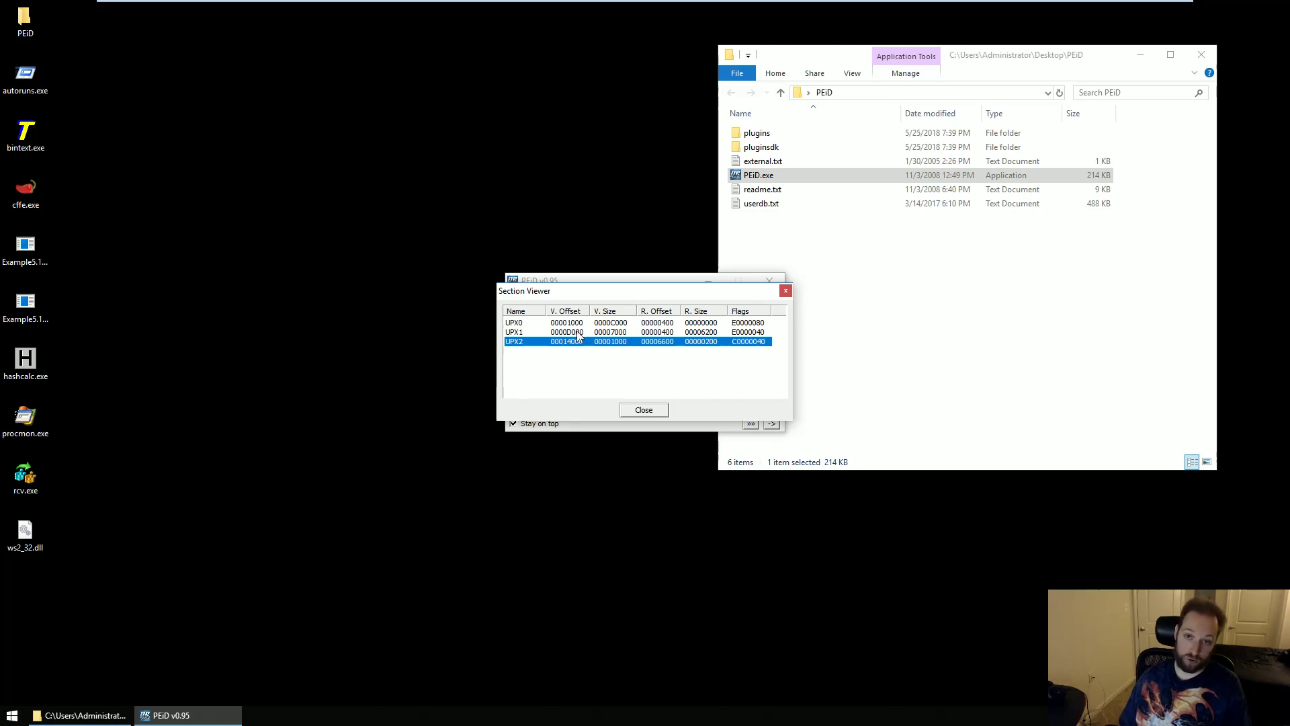
Check the entropy of the UPX0, UPX1 and UPX2 sections one by one, and close the Section Viewer.
click(620, 325)
right_click(611, 324)
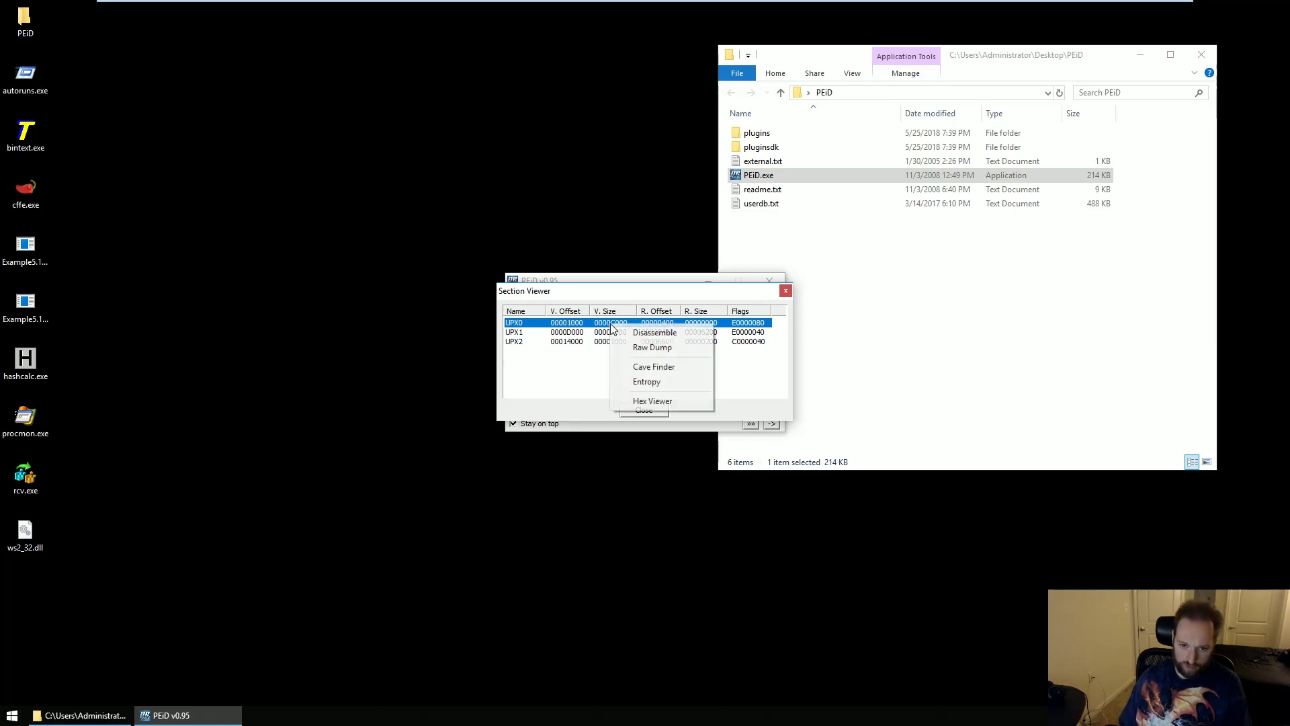
click(656, 380)
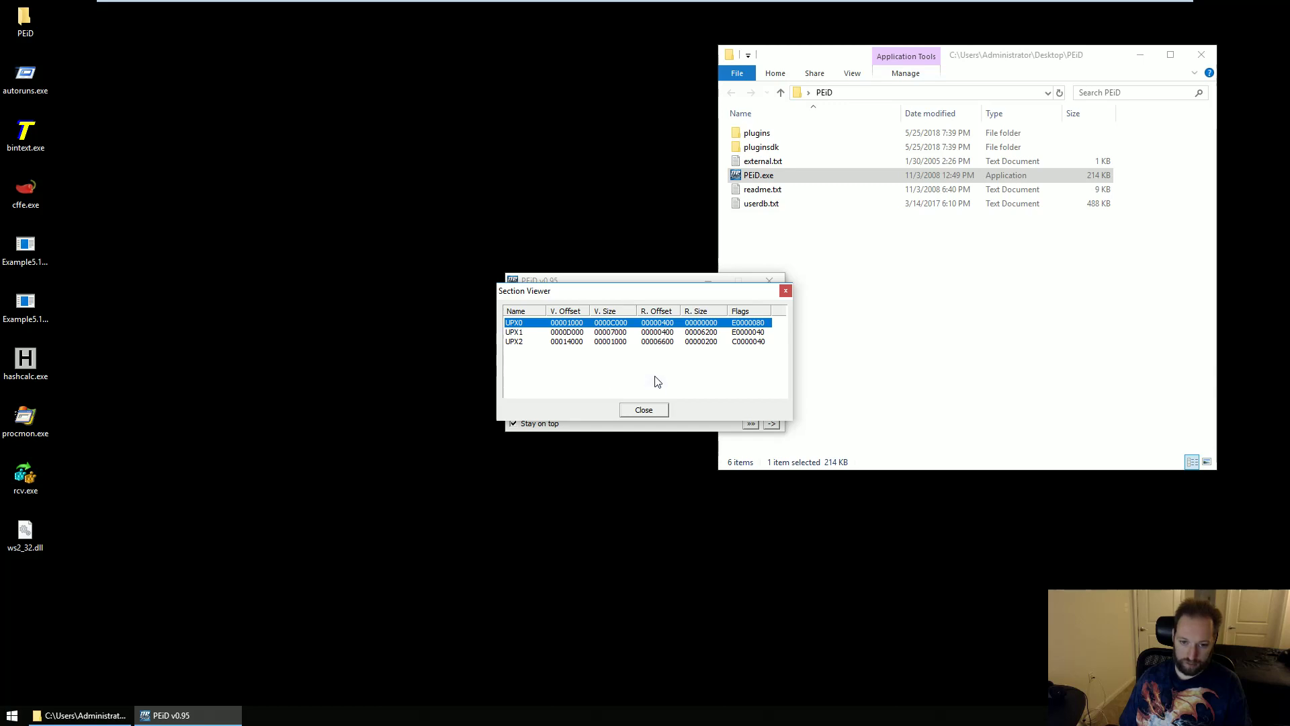
click(656, 334)
right_click(655, 334)
click(705, 386)
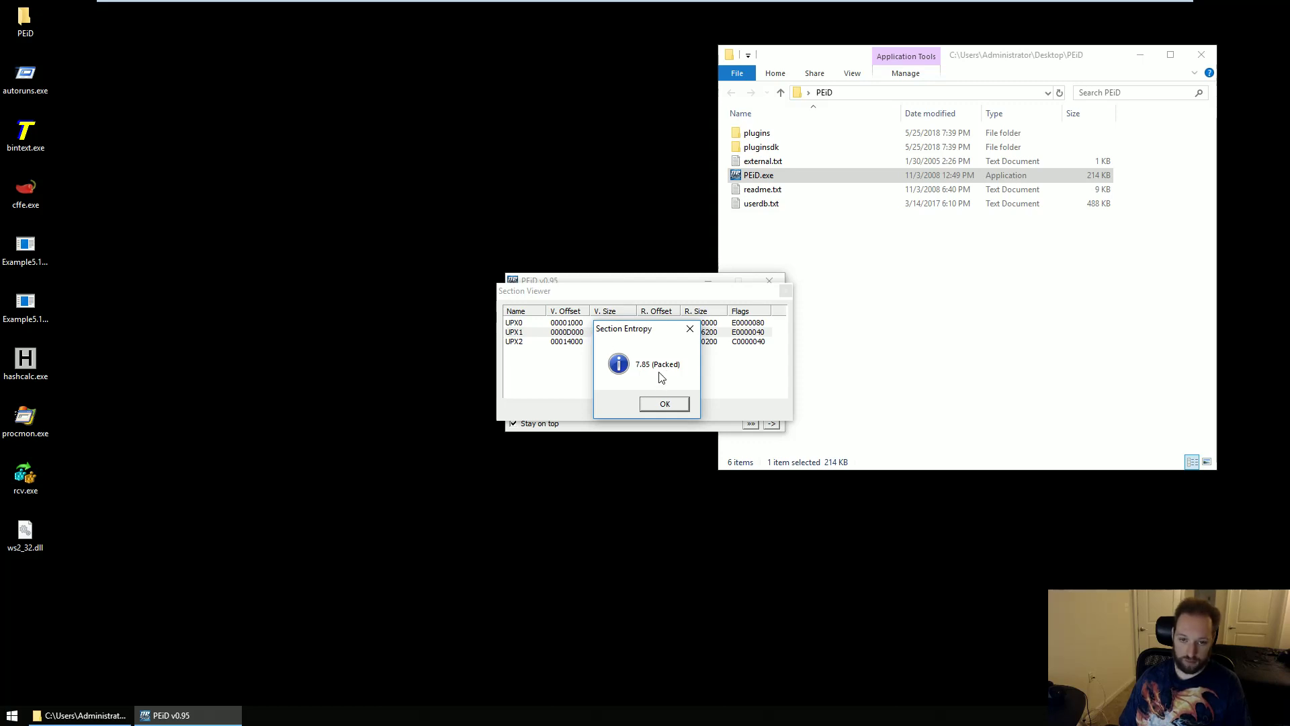
click(664, 404)
click(667, 342)
right_click(666, 344)
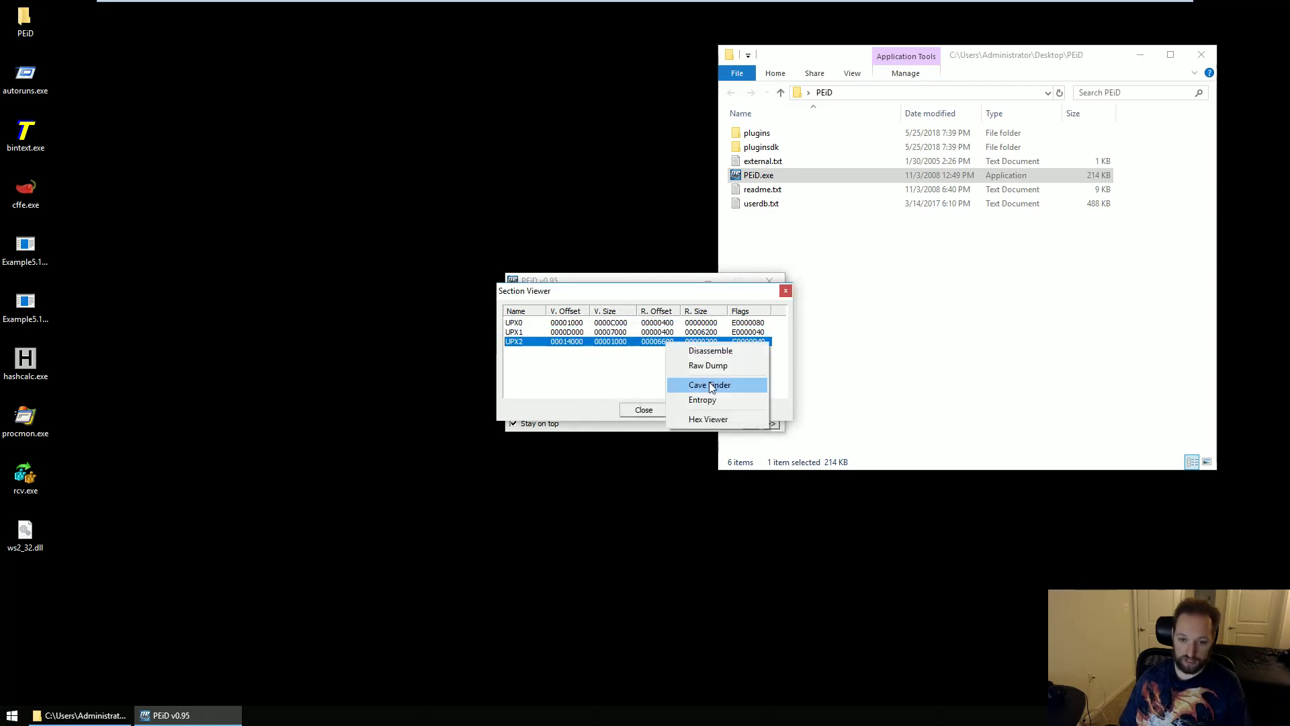
click(685, 401)
click(685, 402)
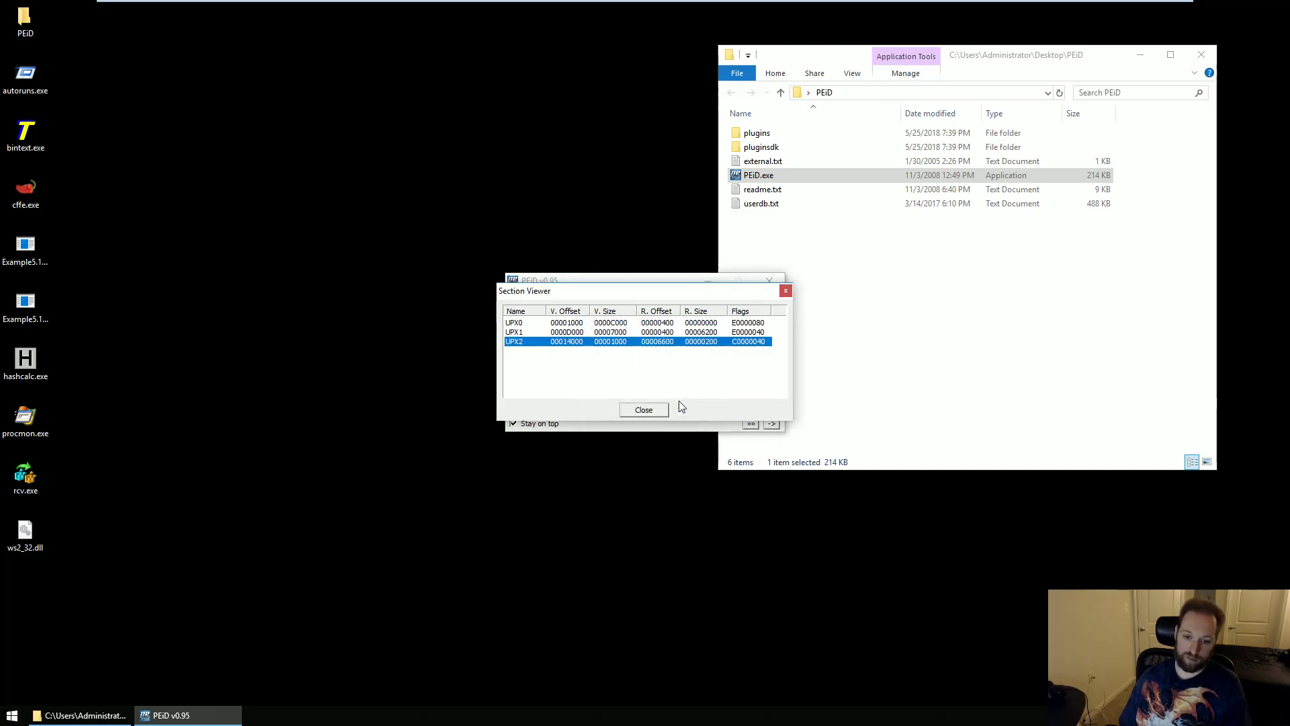
click(660, 412)
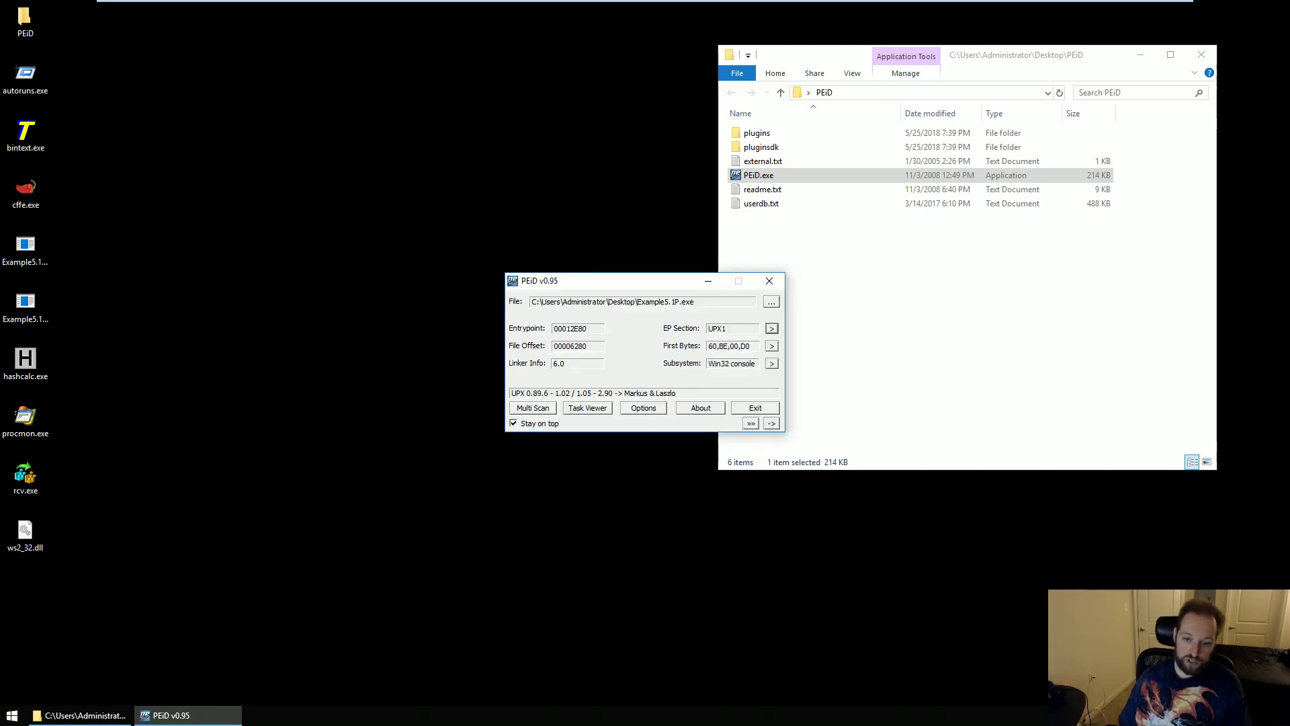
Close PEiD and its folder window to return to the desktop.
click(769, 281)
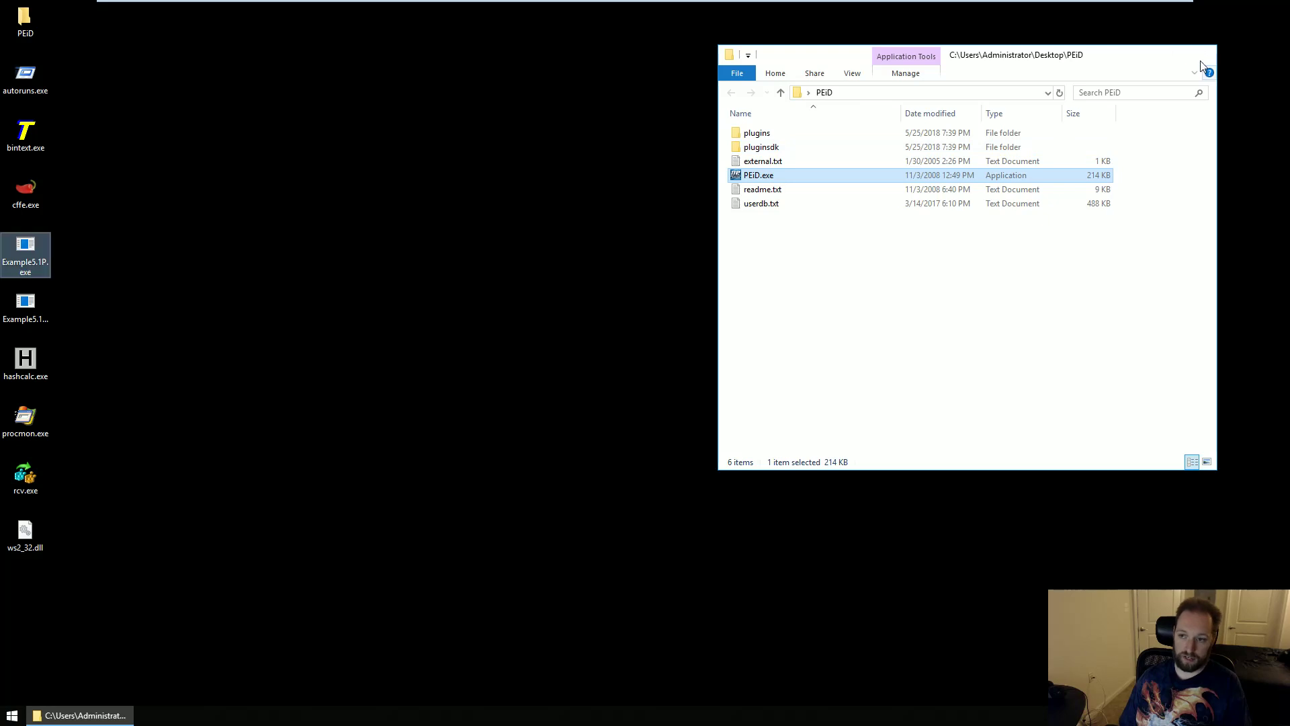
click(1202, 54)
key(b)
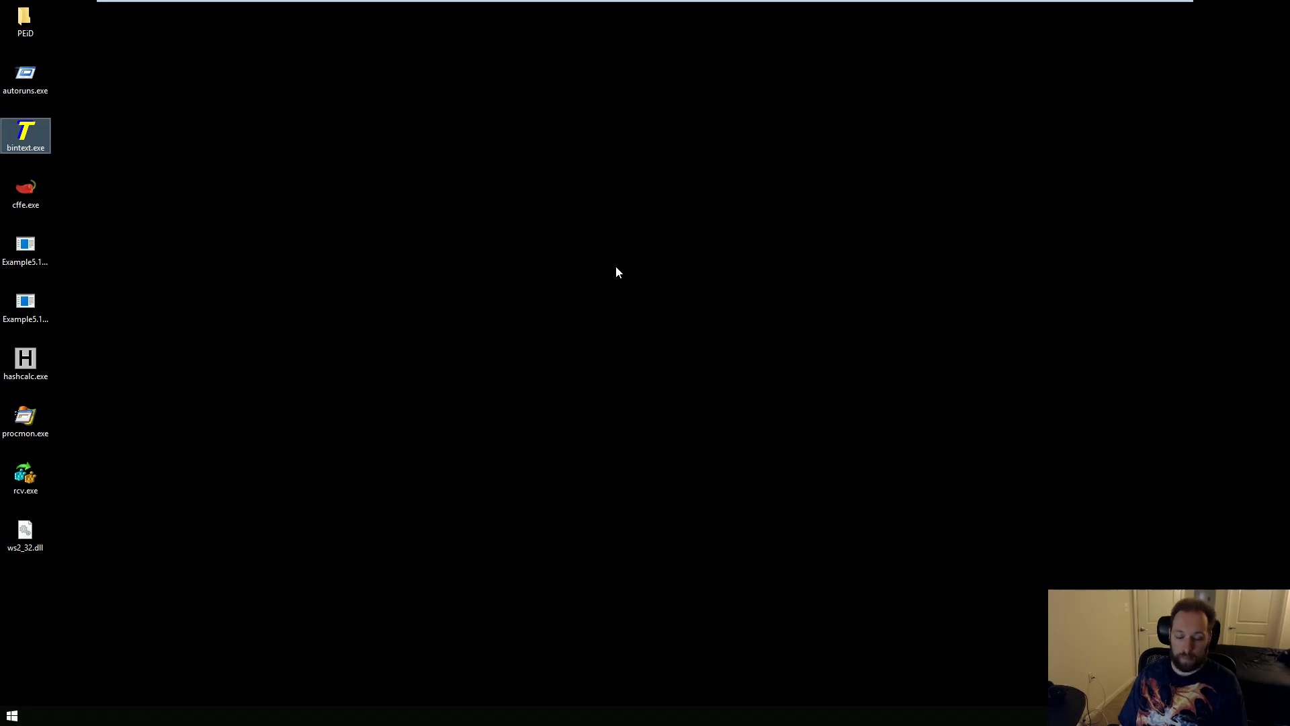
click(590, 250)
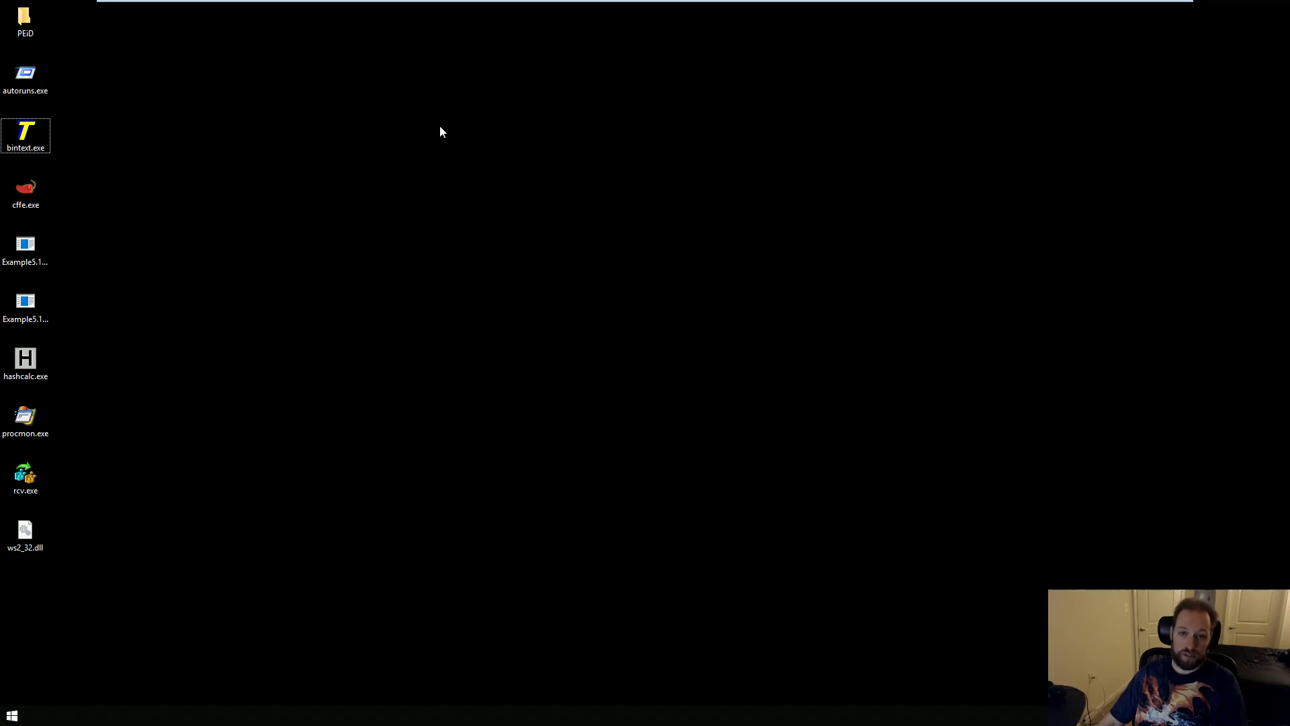
Take a snapshot of the WIN10 virtual machine in VMware, named BEFORE.
mouse_move(350, 5)
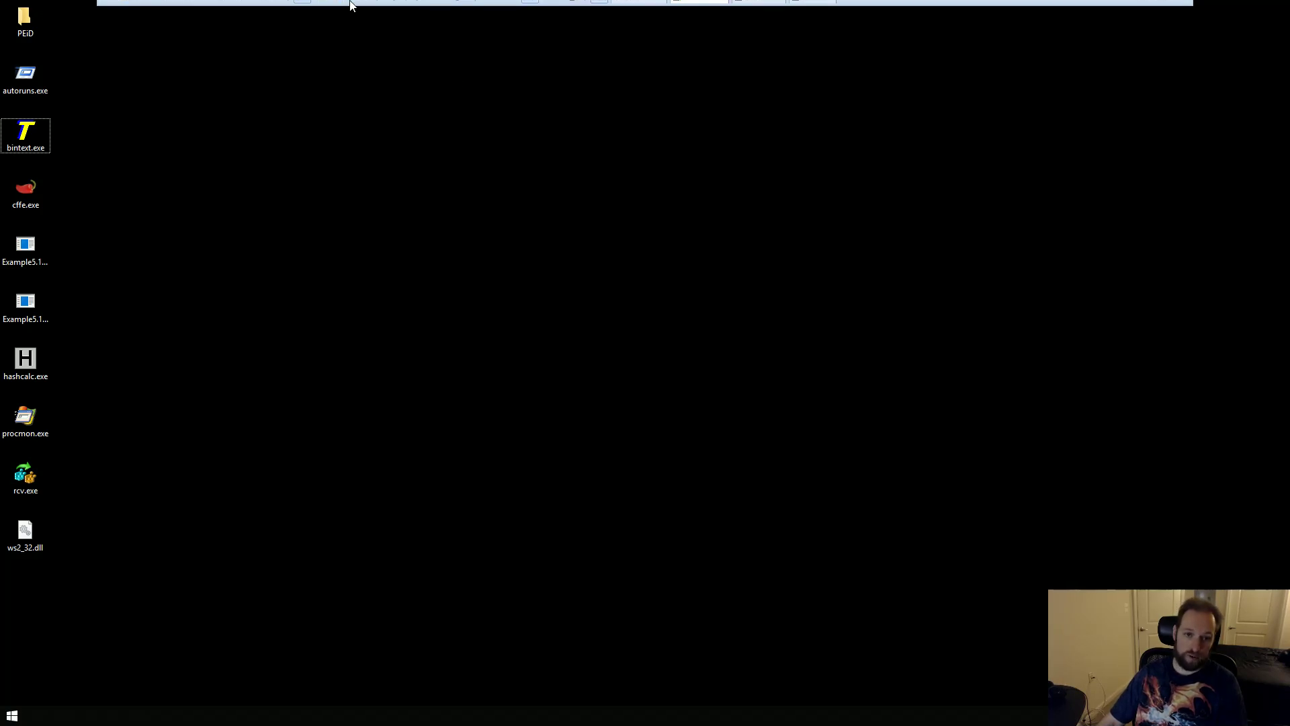
click(219, 8)
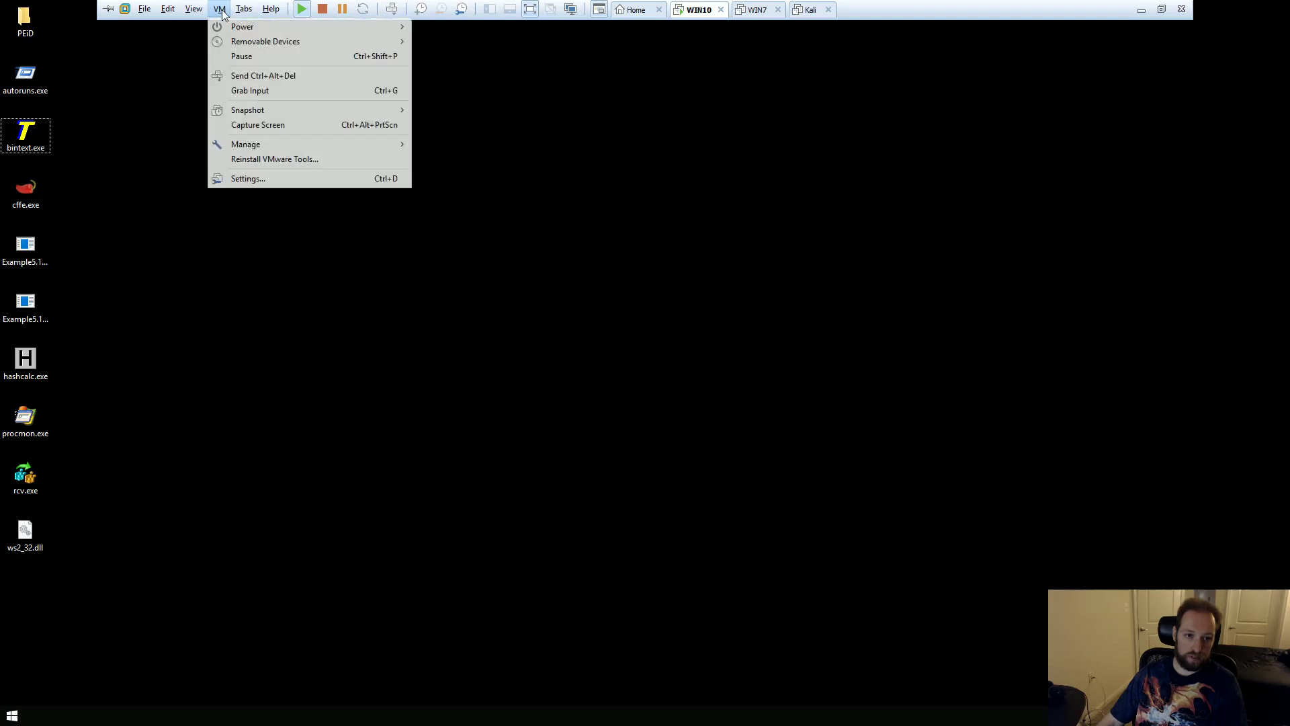
mouse_move(255, 109)
click(470, 111)
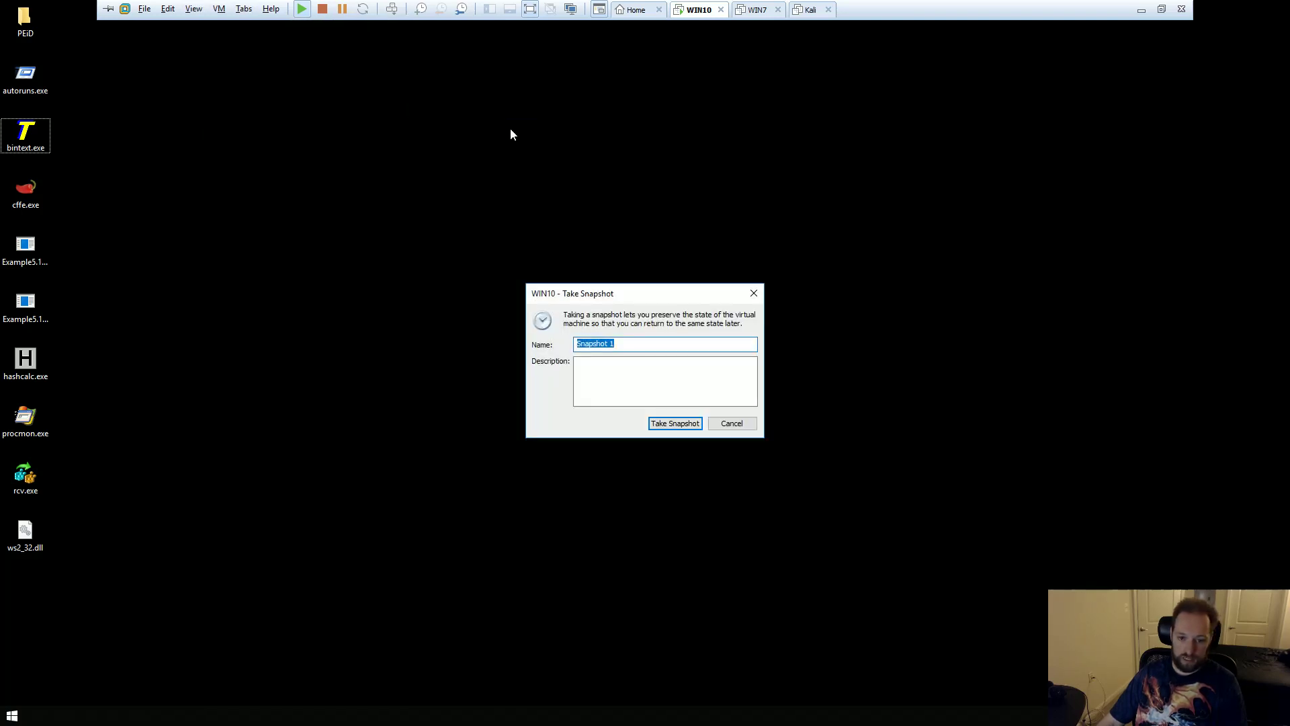
key(BackSpace)
text(BEFOR)
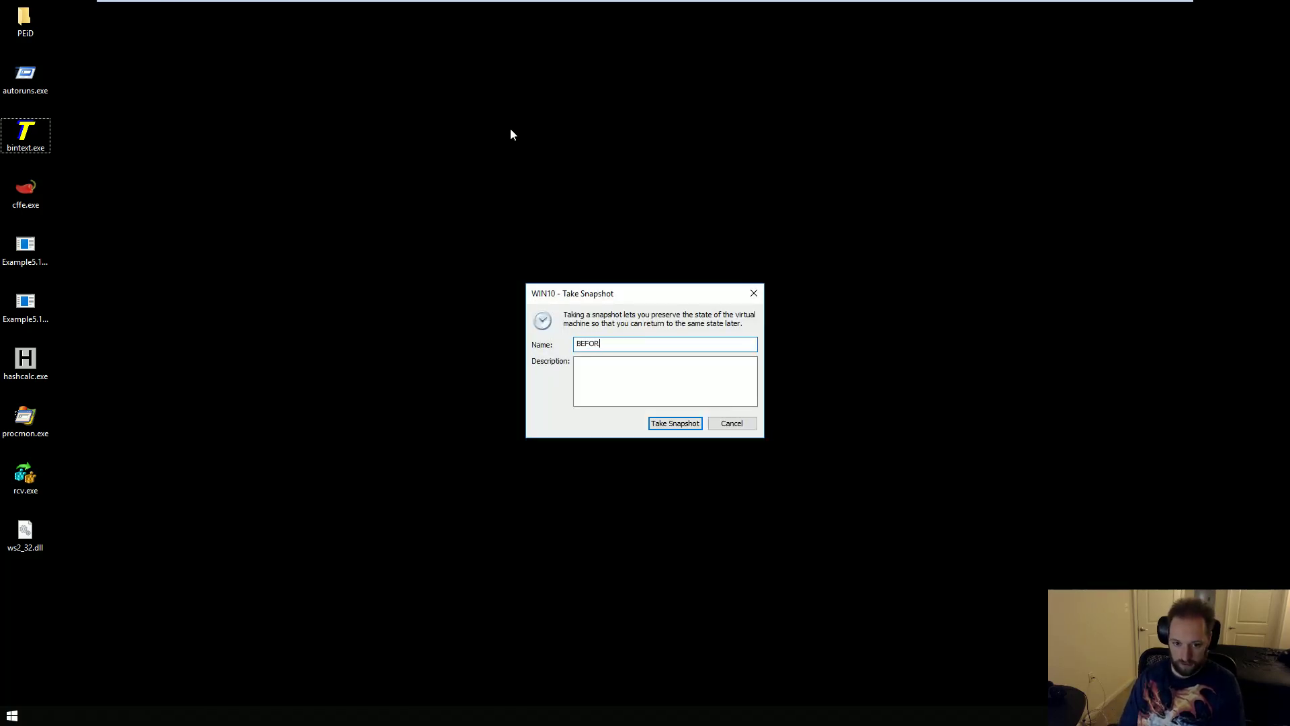
text(E)
key(Return)
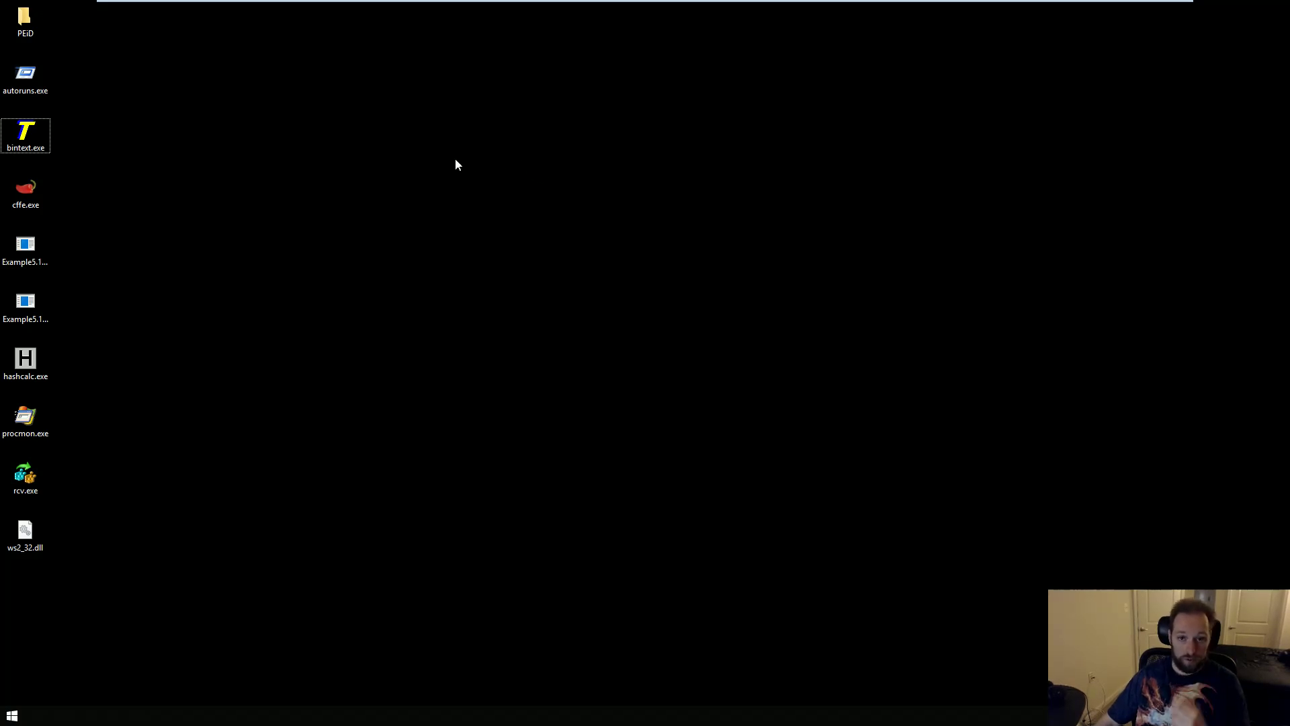
Switch to Autoruns, save its current entries to the Desktop as pre.arn, and close Autoruns.
double_click(30, 83)
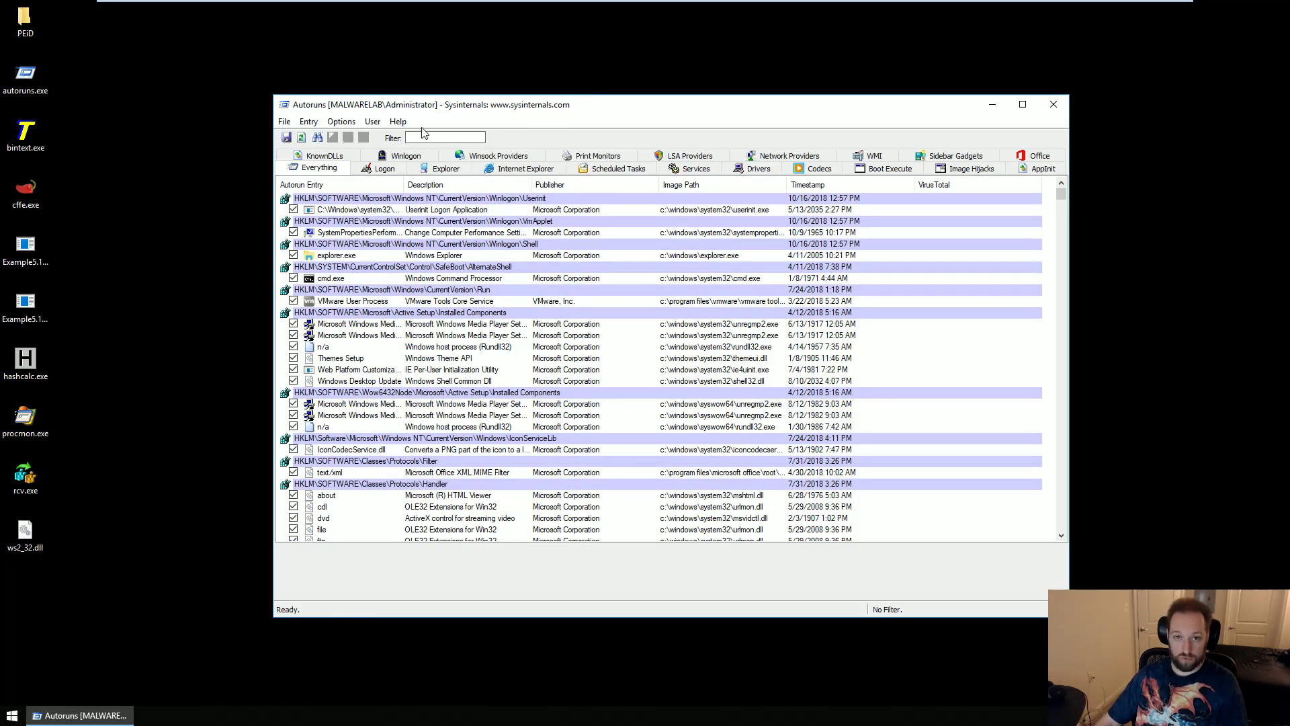
click(284, 123)
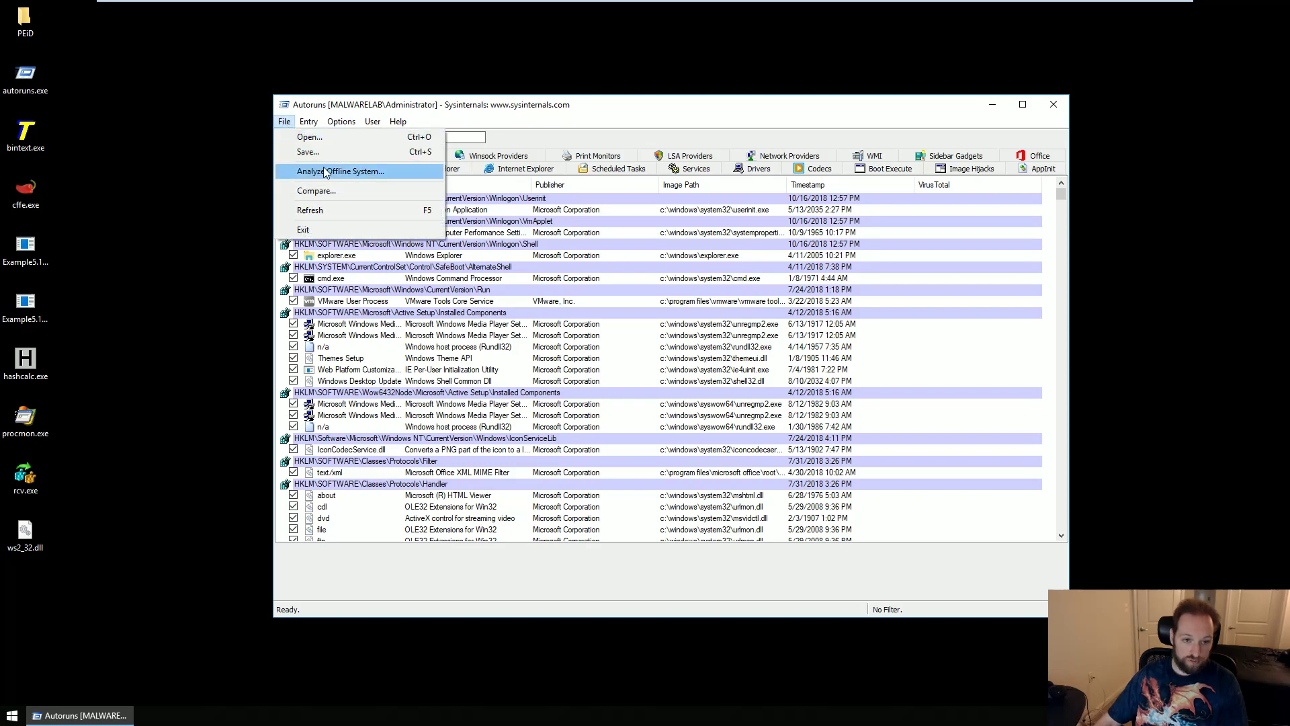
click(299, 136)
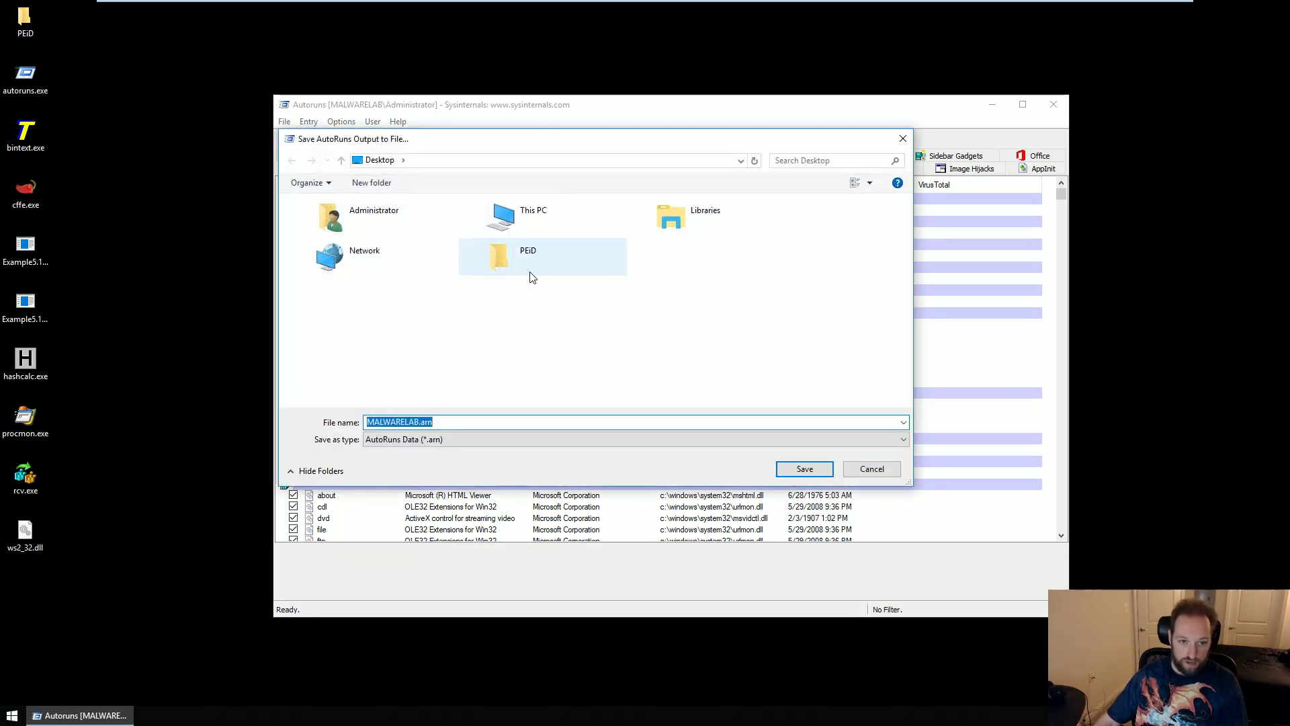
text(pre)
key(Return)
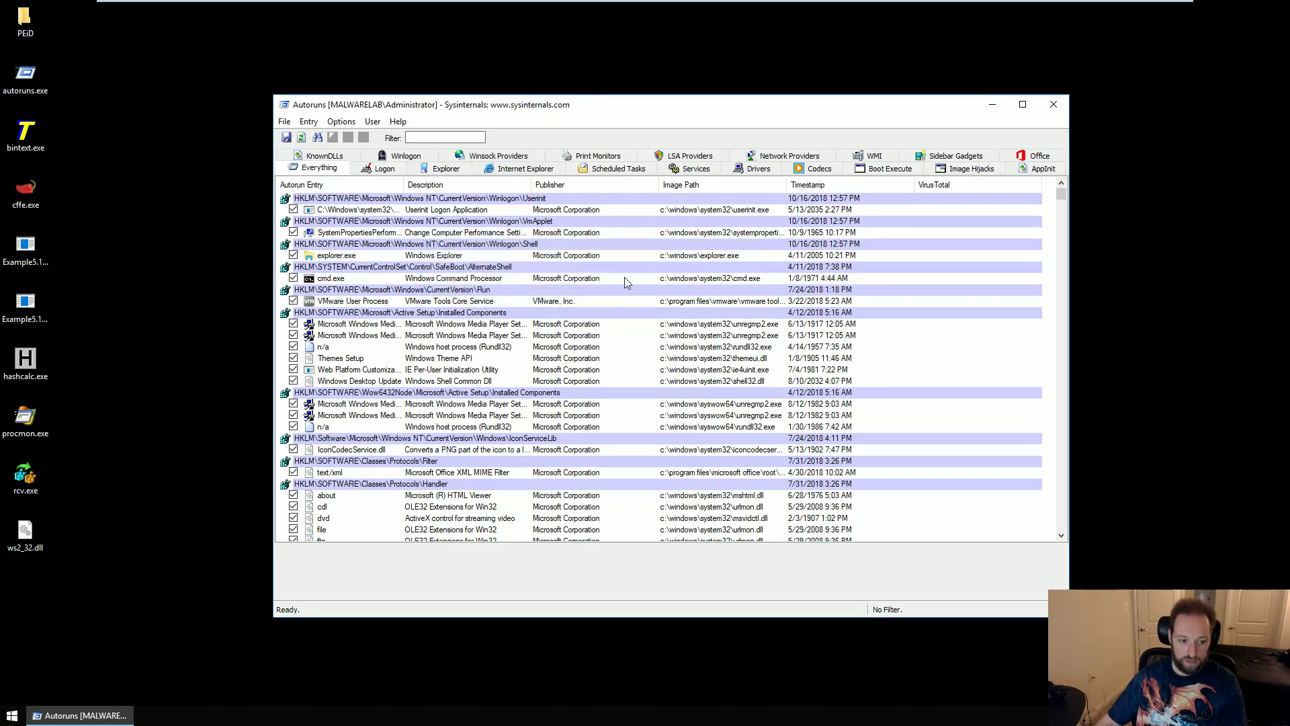
click(1053, 106)
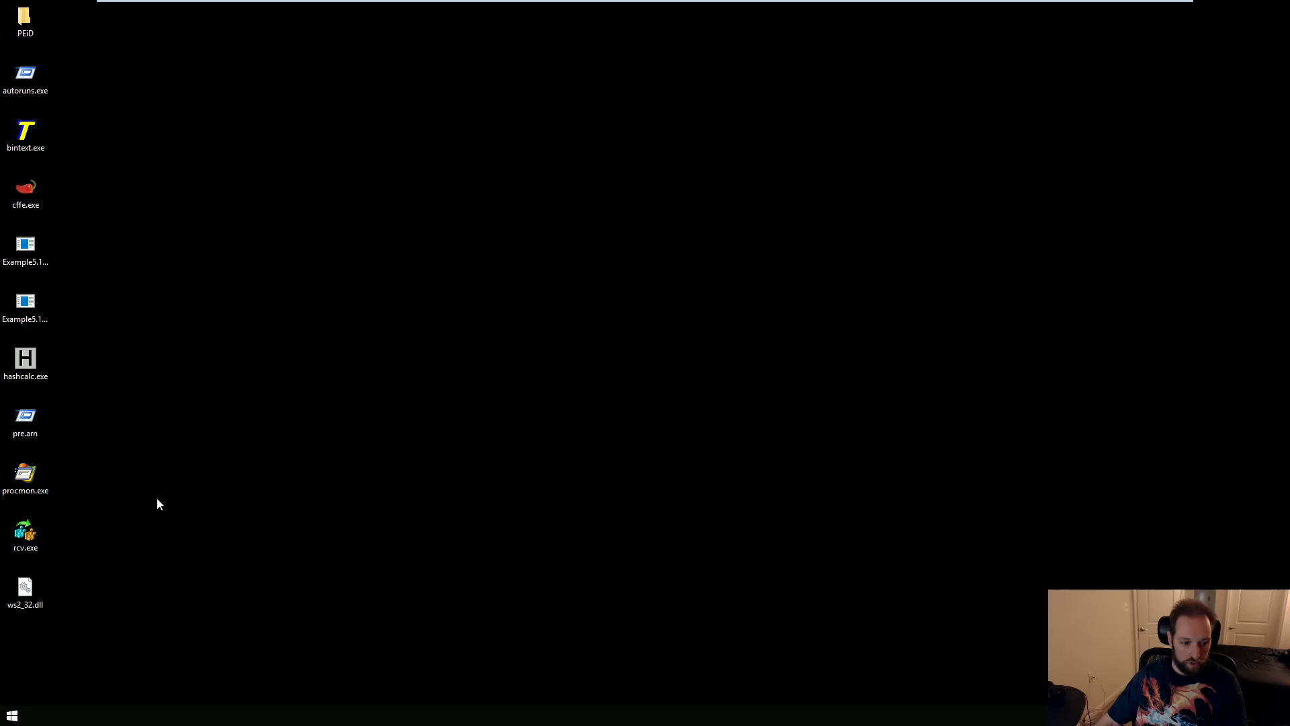
Start RegistryChangesView and limit the hives to compare to HKLM Software, HKLM System and HKEY_CURRENT_USER.
double_click(27, 545)
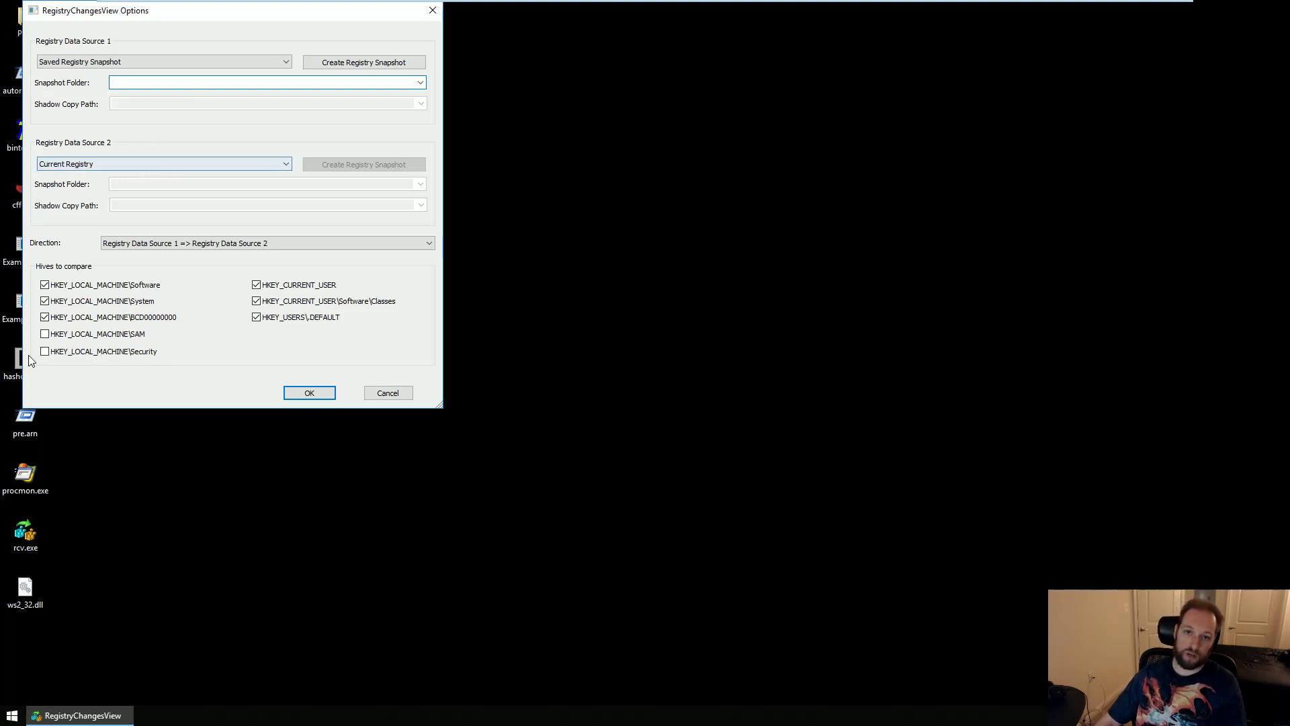
click(160, 320)
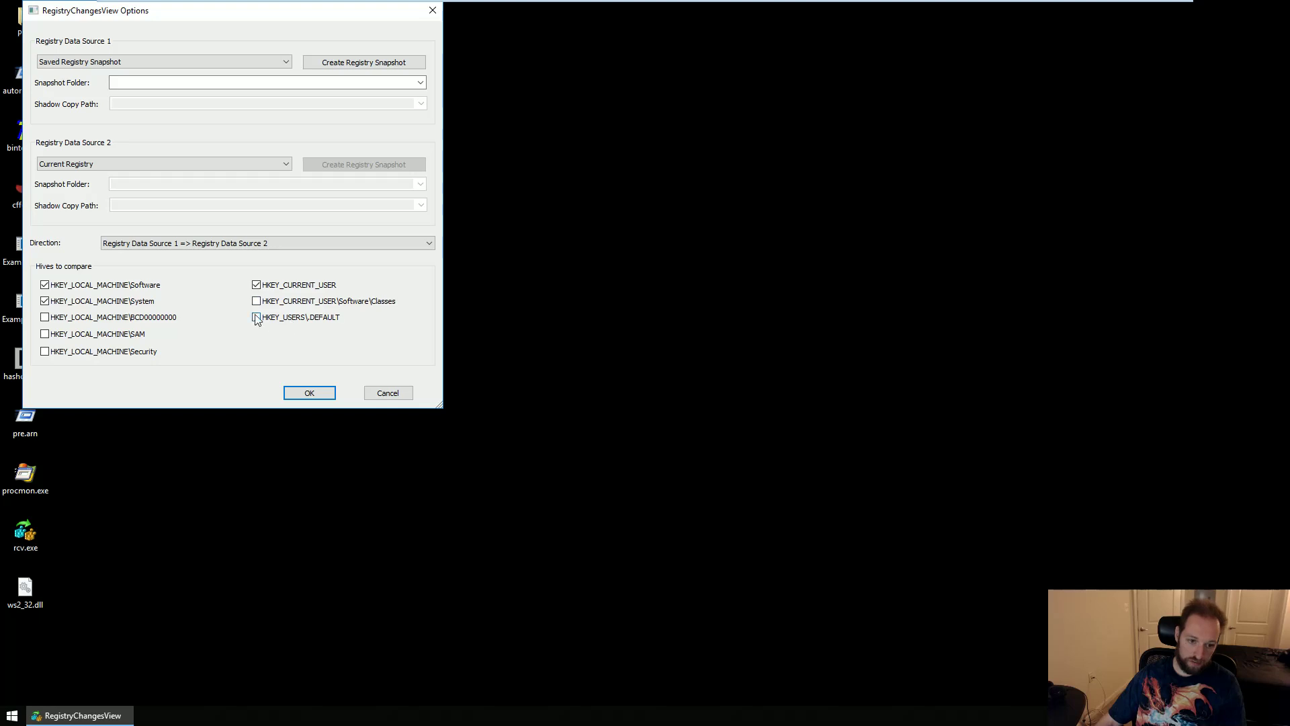
click(256, 317)
click(395, 64)
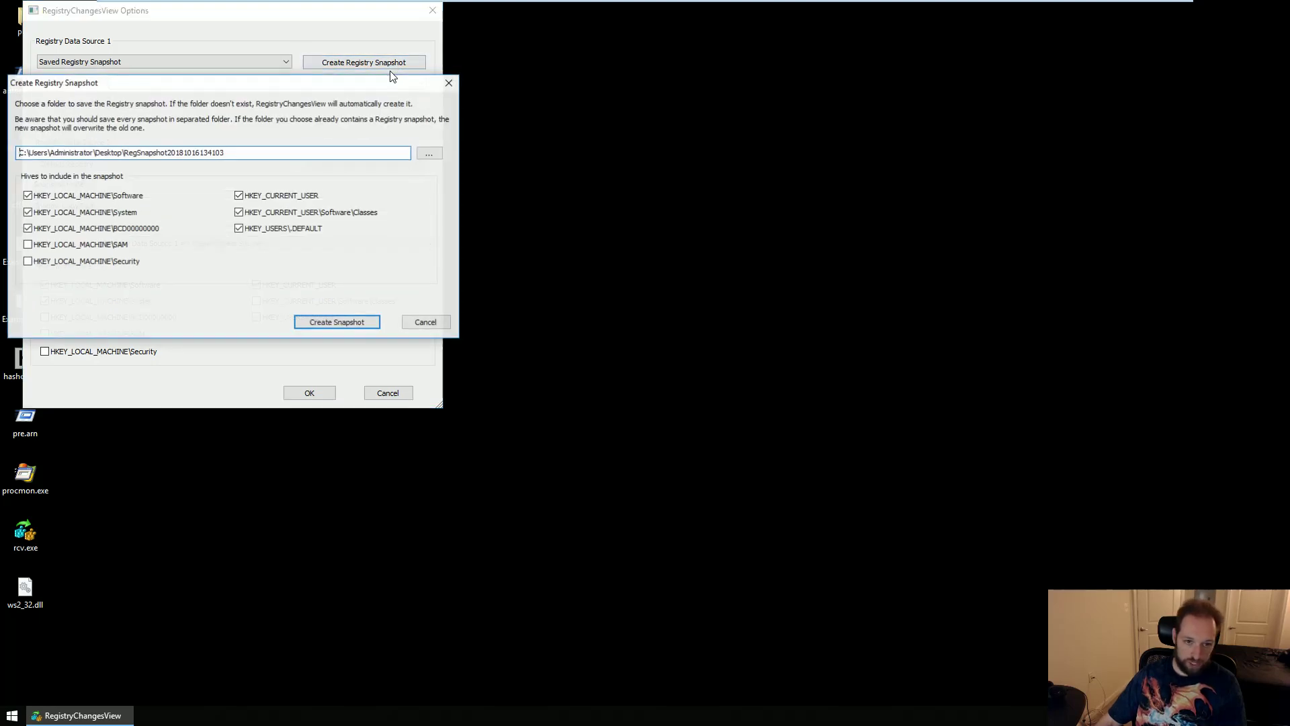
click(325, 212)
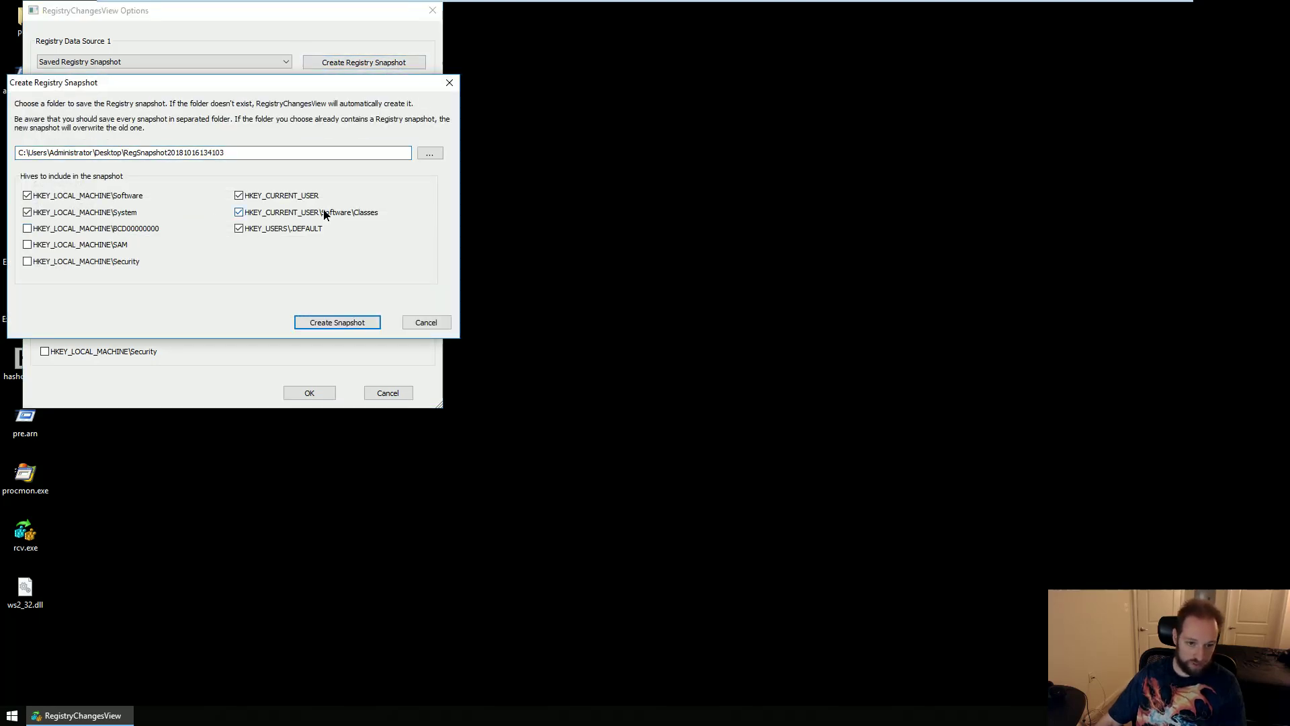
click(300, 227)
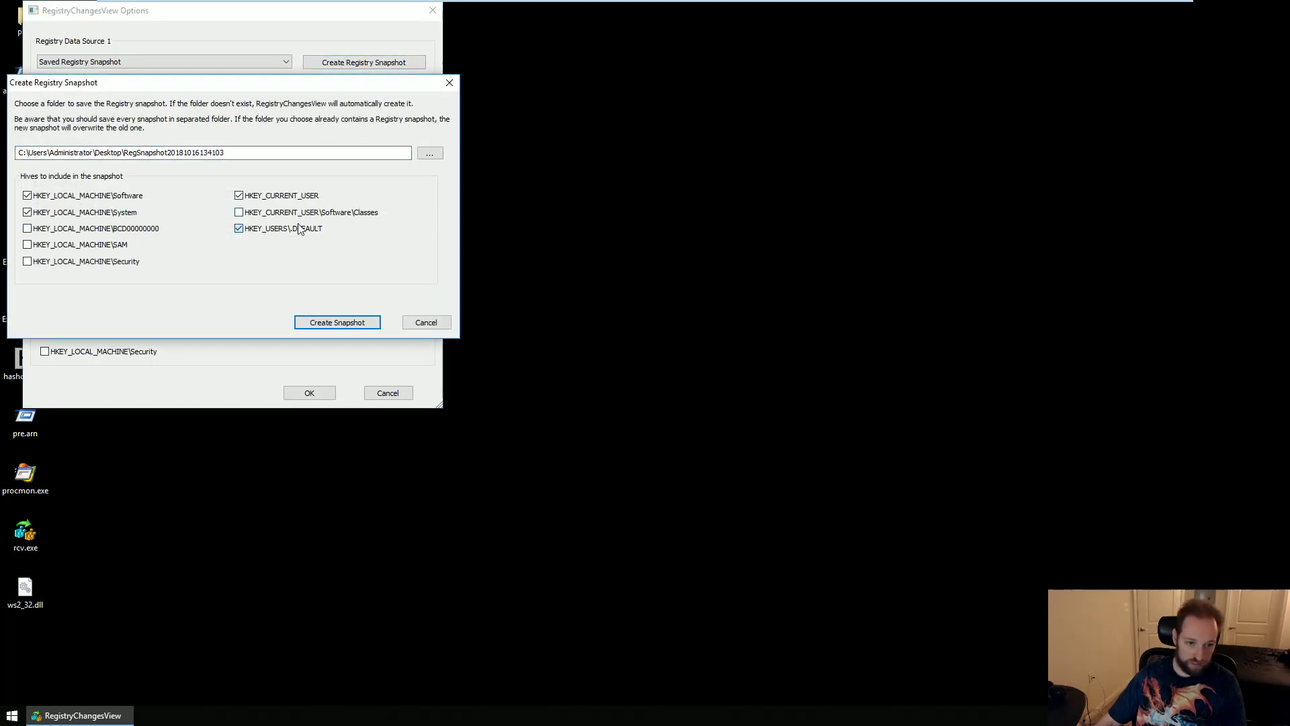
click(340, 322)
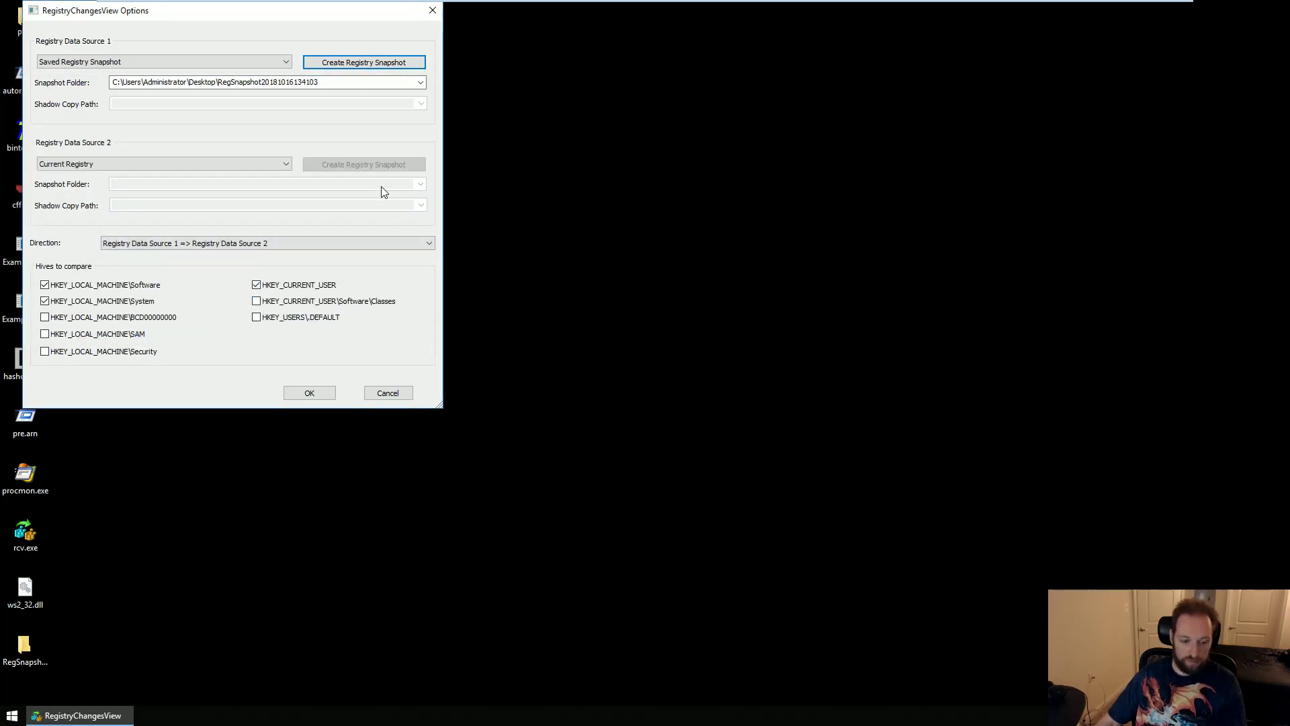
key(Escape)
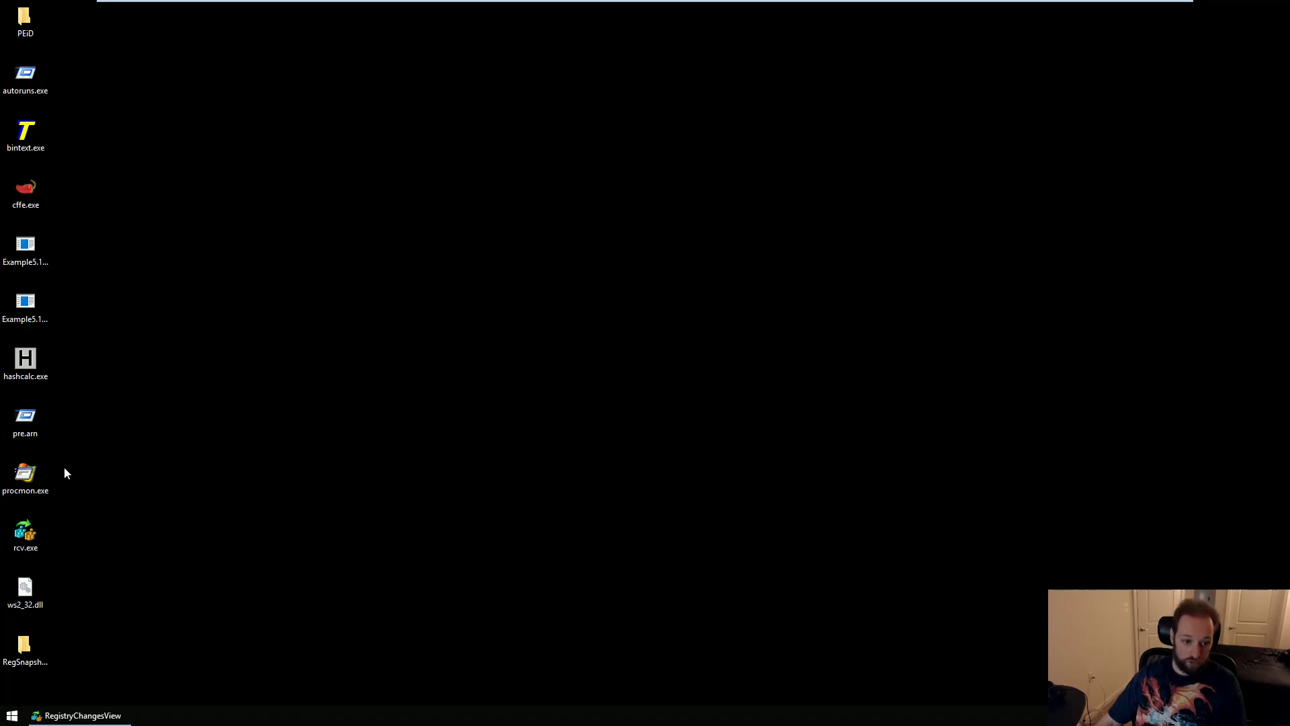
Start Process Monitor with its saved filters reset to defaults, and minimize it while it captures events.
double_click(25, 475)
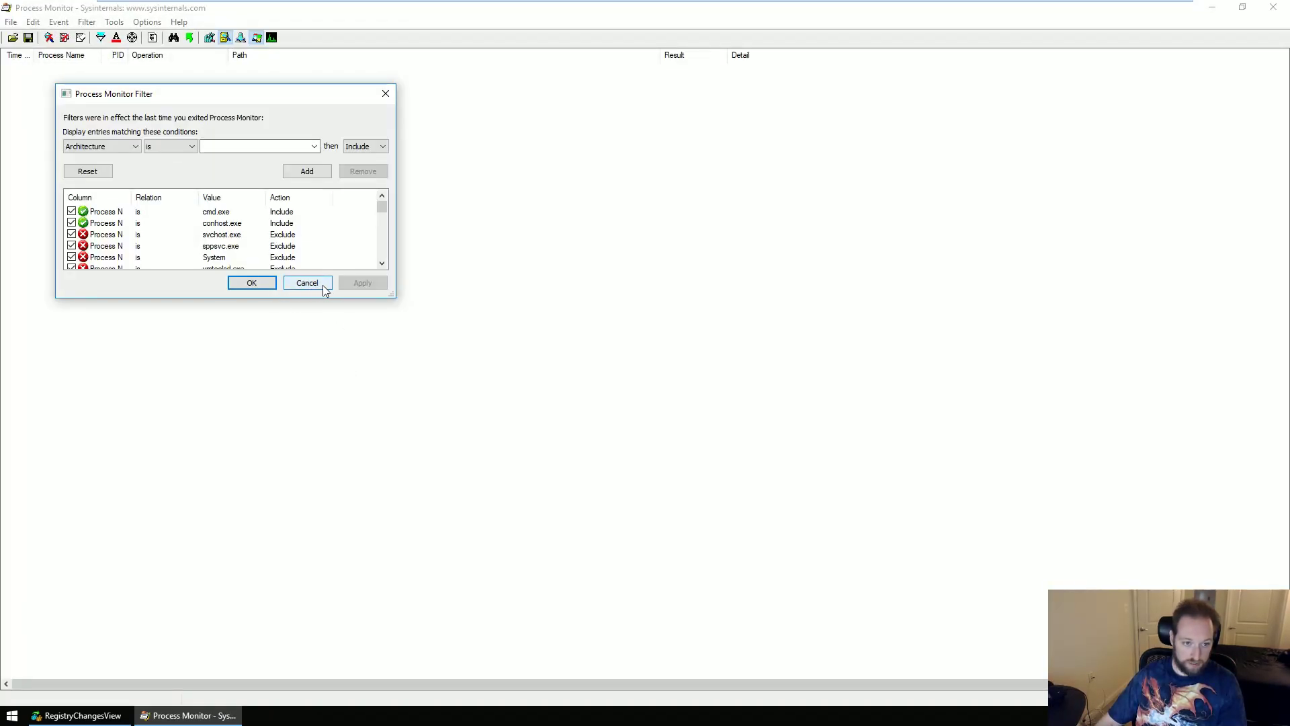
click(87, 171)
click(253, 281)
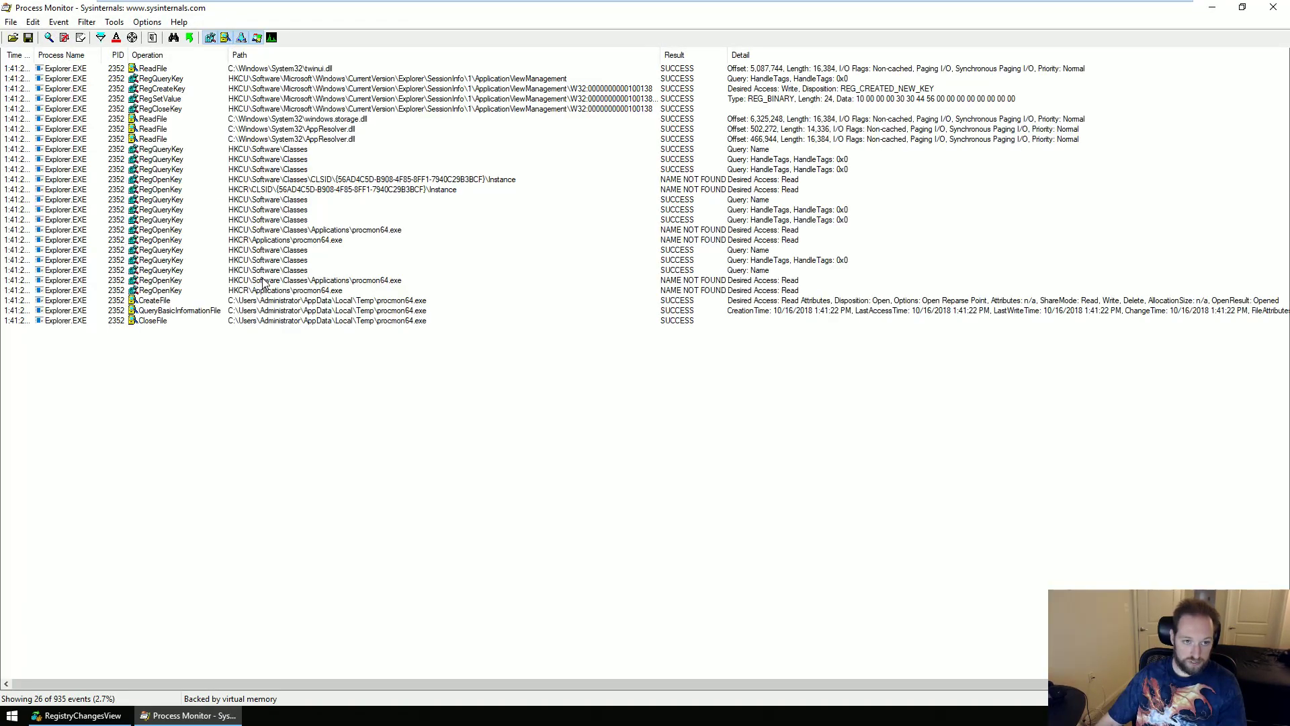
click(1211, 8)
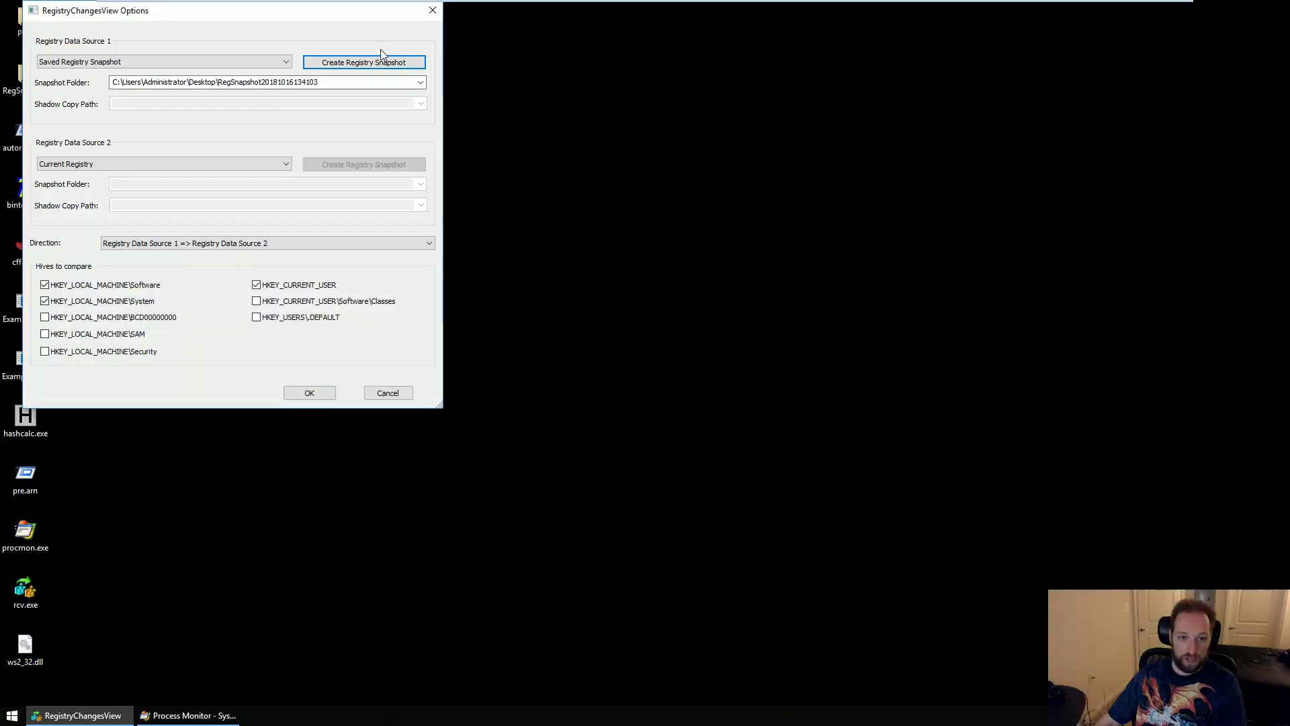
Run the Example5.1.exe sample from the desktop and let it execute.
key(super+d)
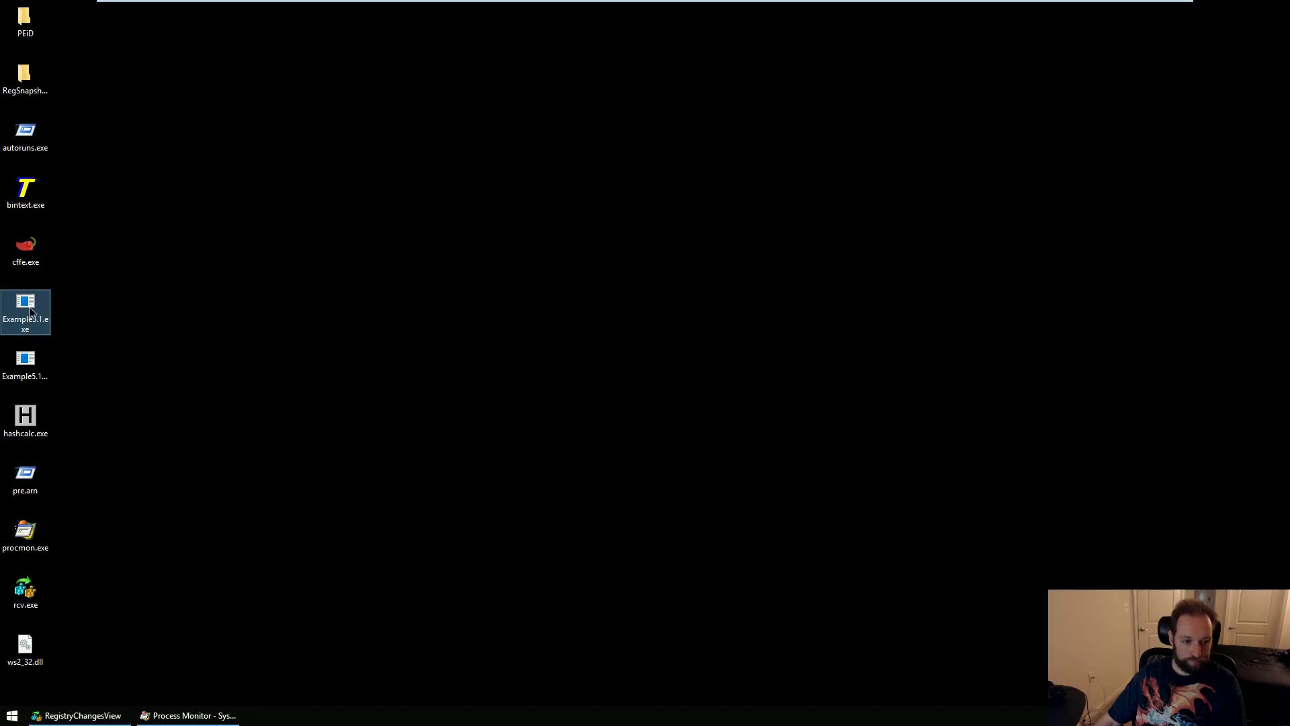
key(super+d)
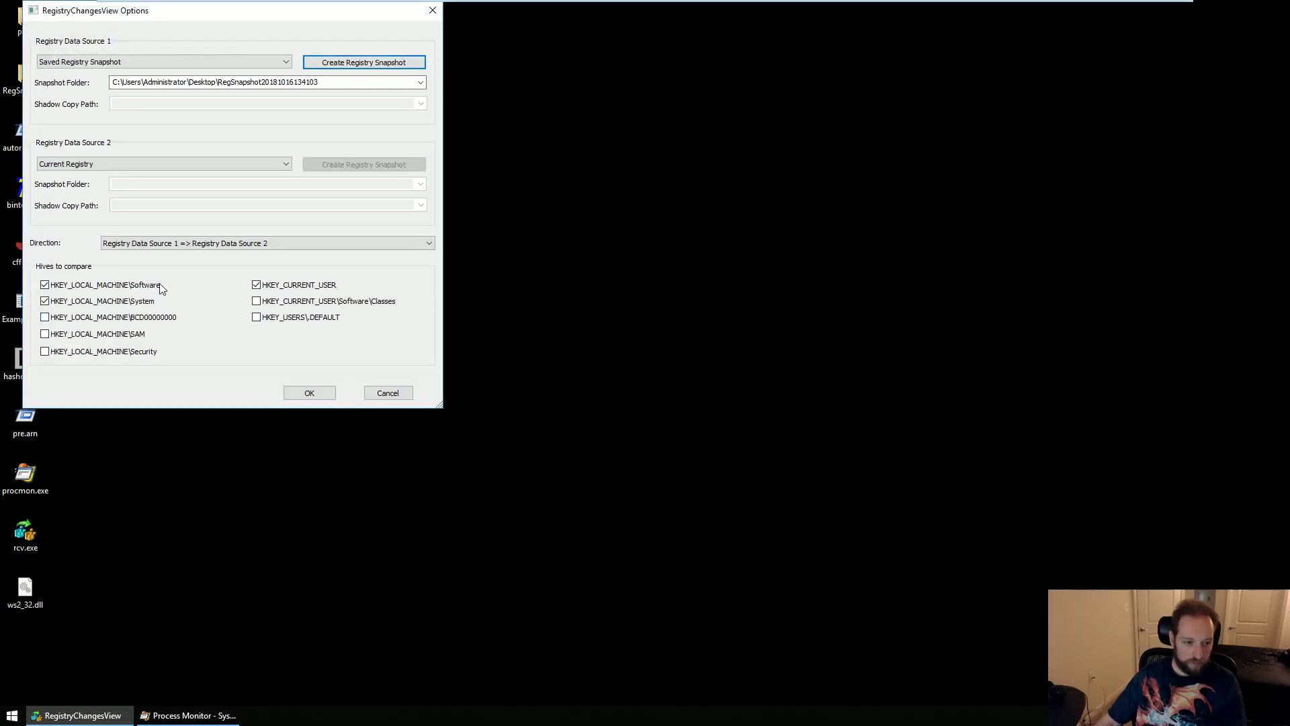
key(super+d)
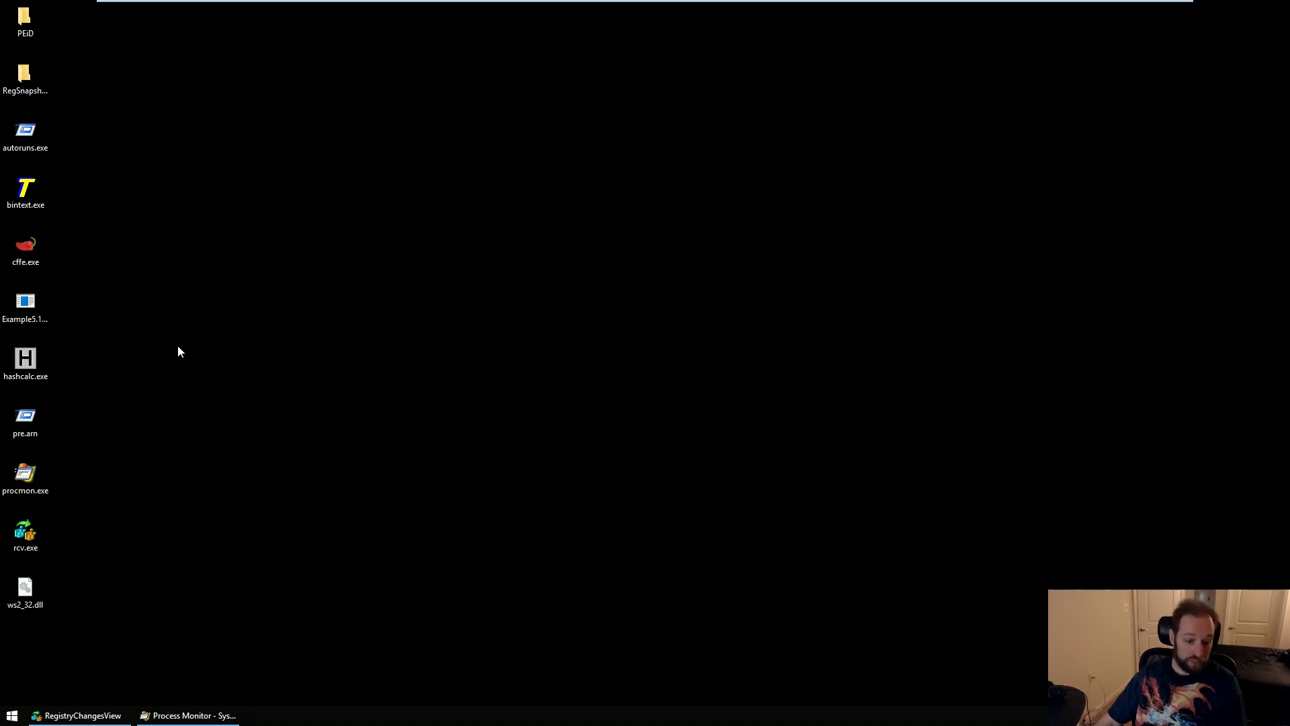
Switch to Process Monitor, stop the event capture, and minimize its window.
click(190, 715)
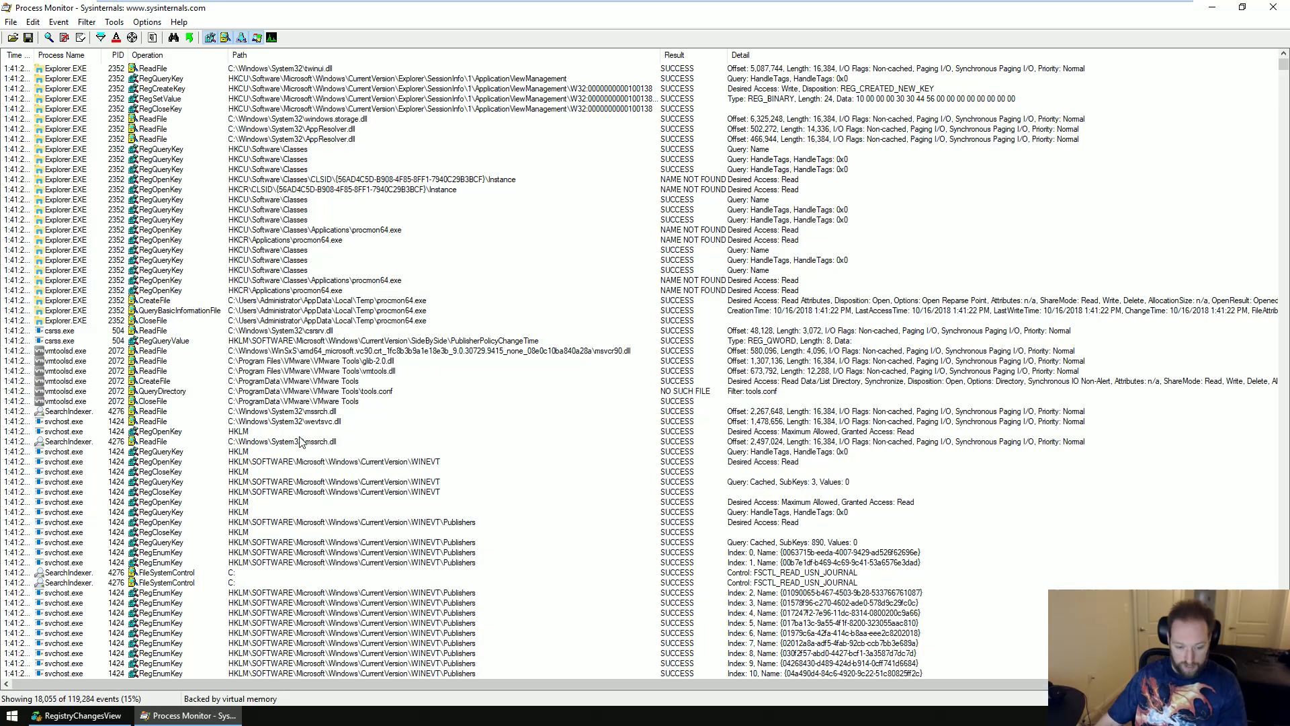
click(1211, 7)
key(Escape)
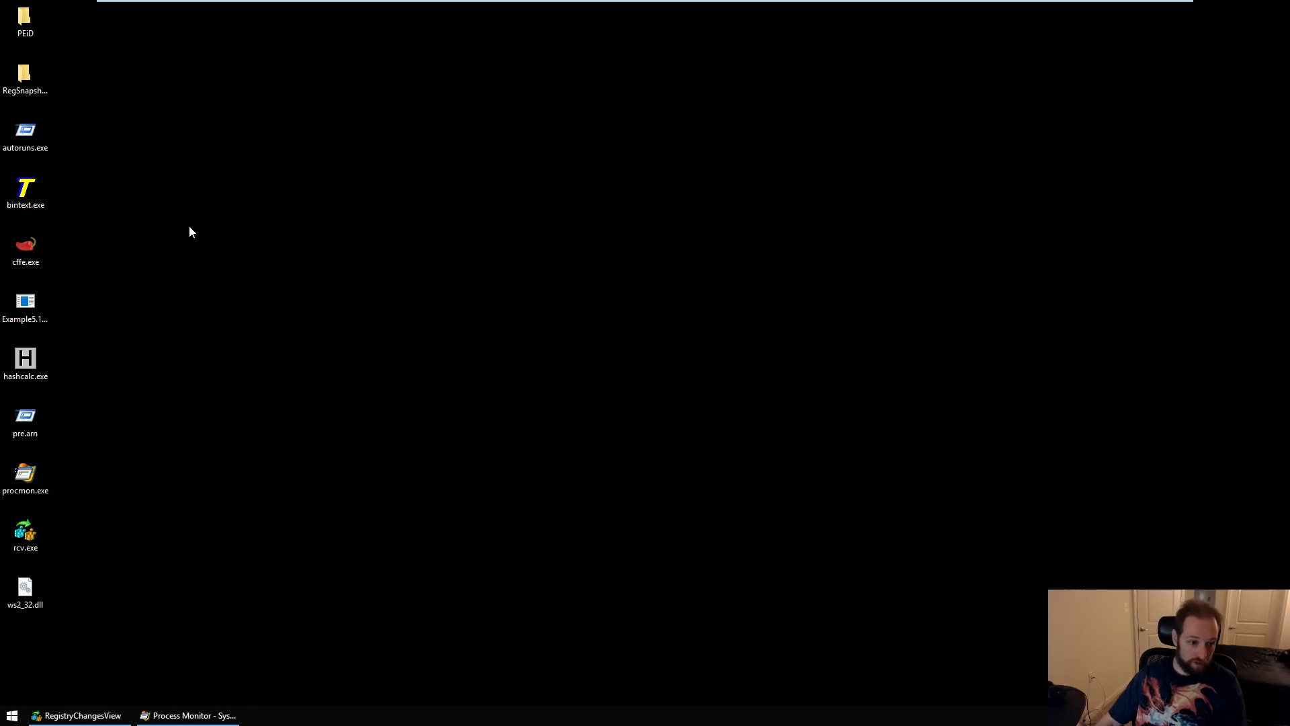
Open Autoruns, compare the current entries with the saved pre.arn file on the Desktop, and close Autoruns.
double_click(26, 130)
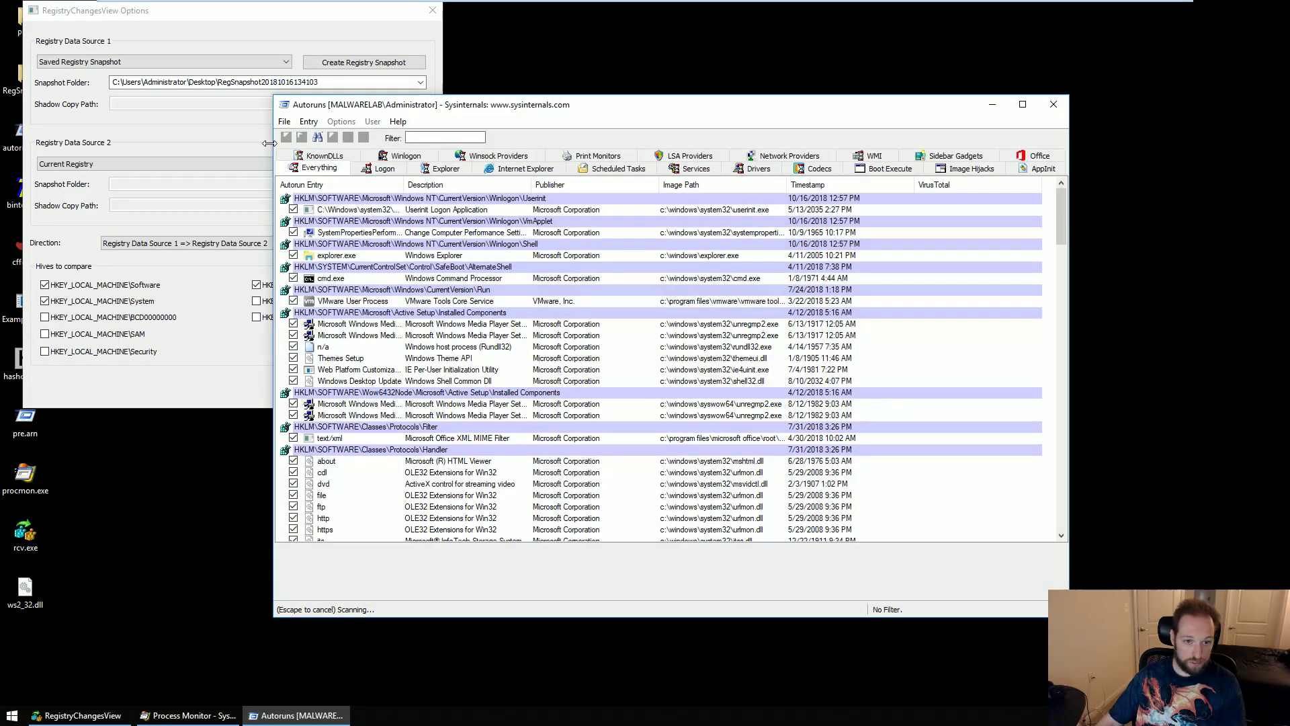
click(285, 121)
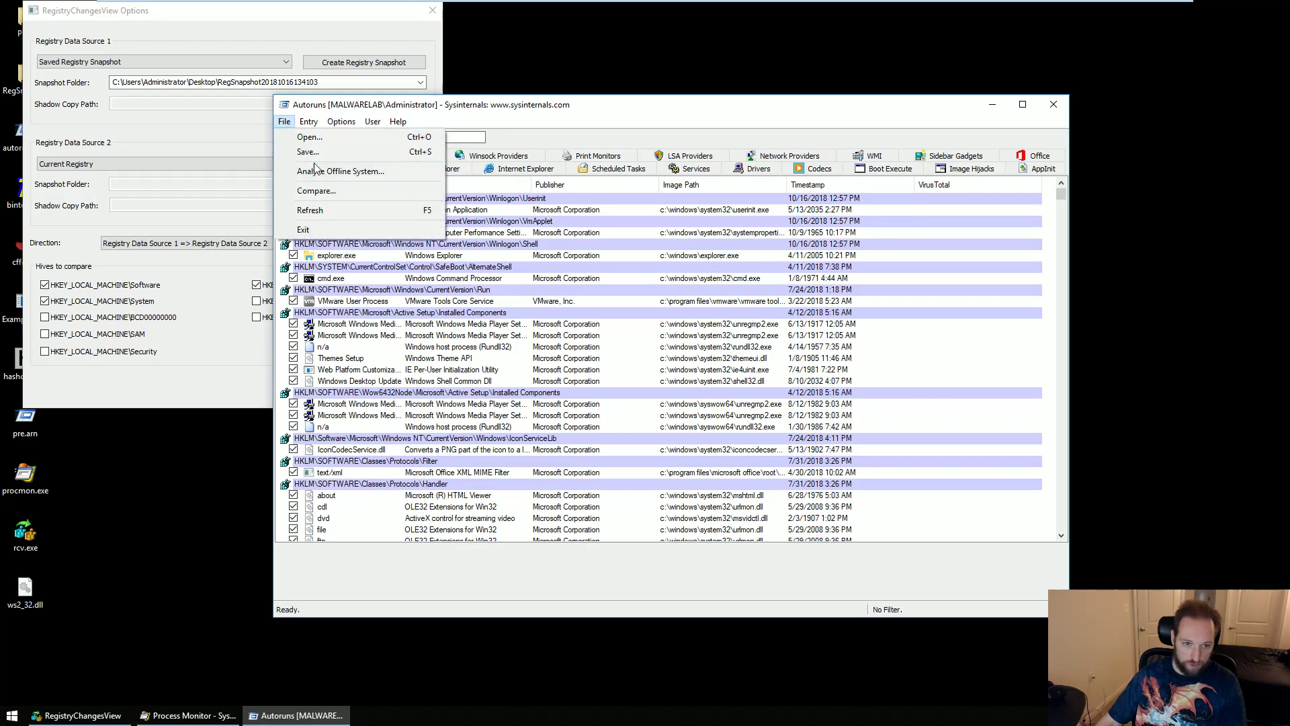
click(323, 191)
click(363, 288)
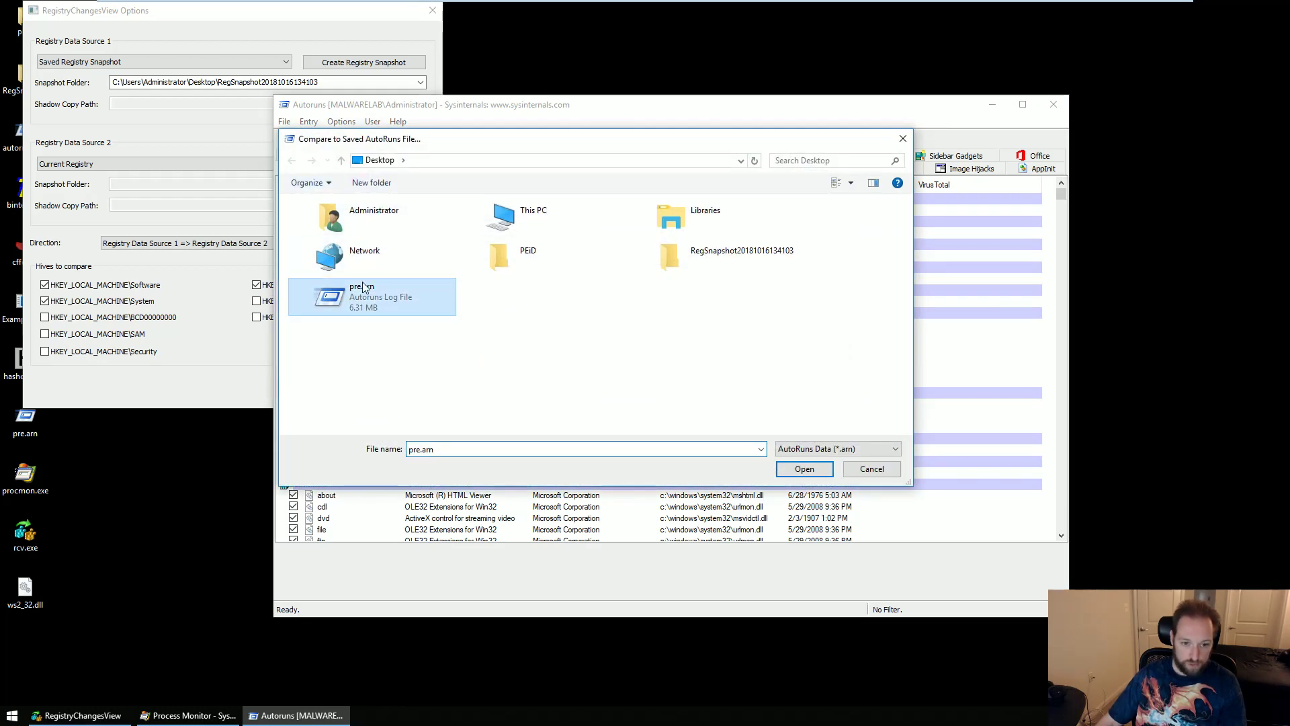
click(804, 470)
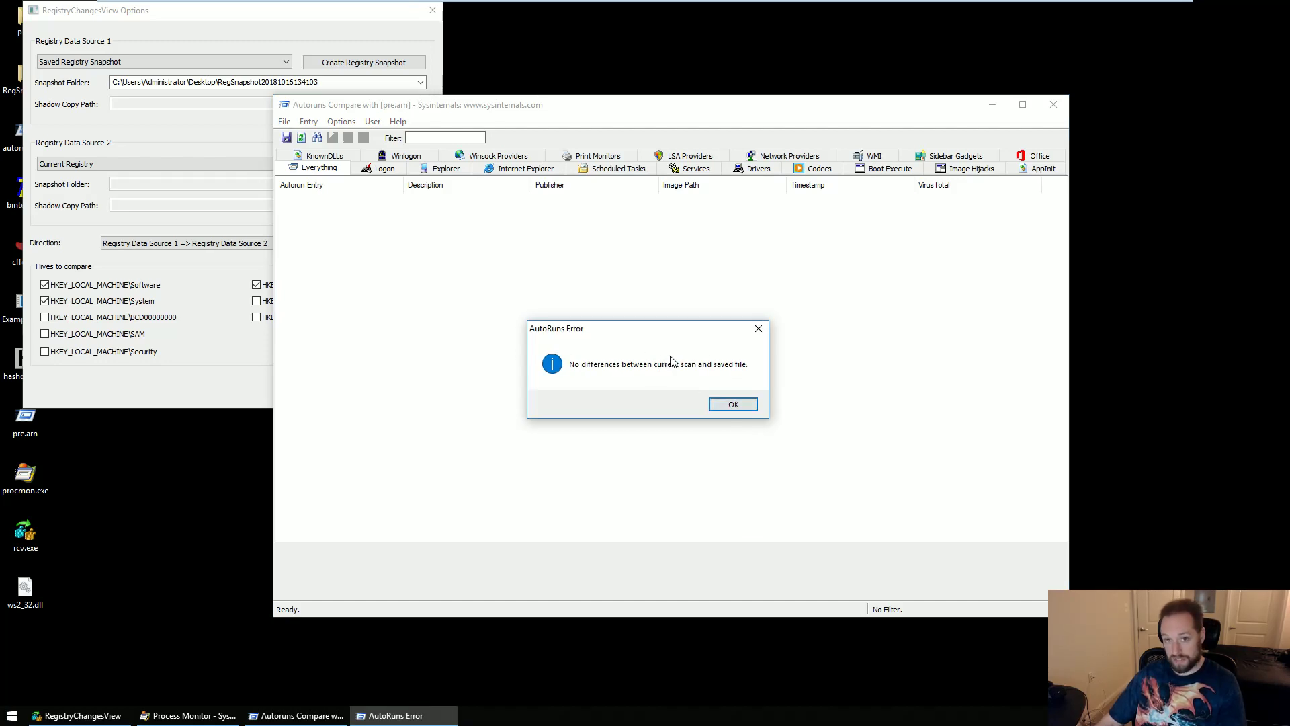
click(733, 404)
click(1053, 104)
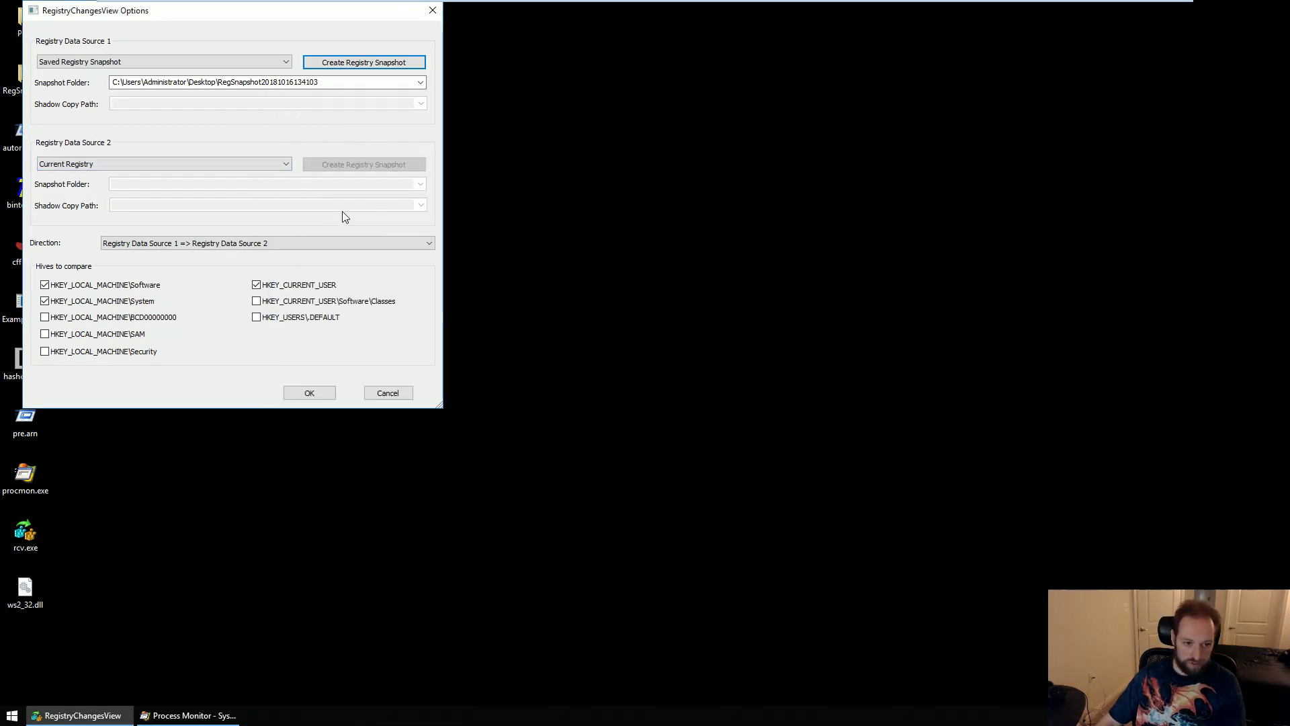
Compare the saved registry snapshot with the current registry in RegistryChangesView, and widen the Registry Key column to show full paths.
click(309, 392)
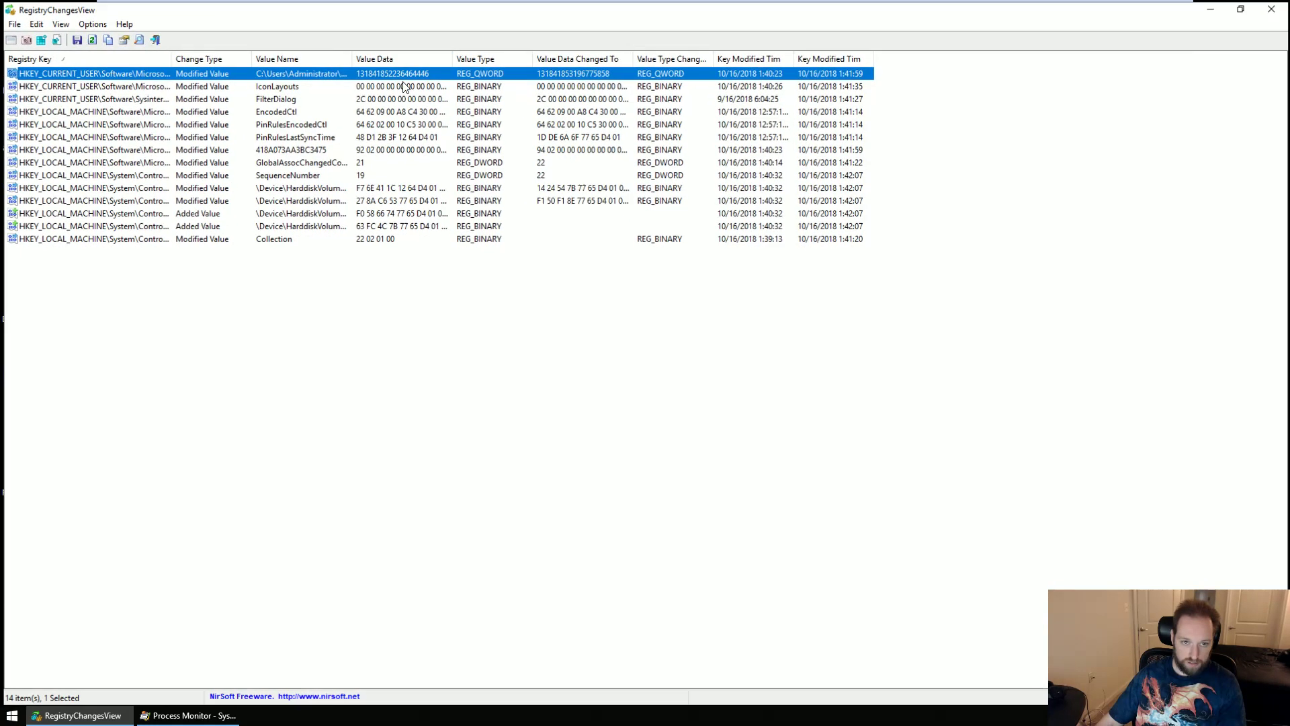
click(396, 27)
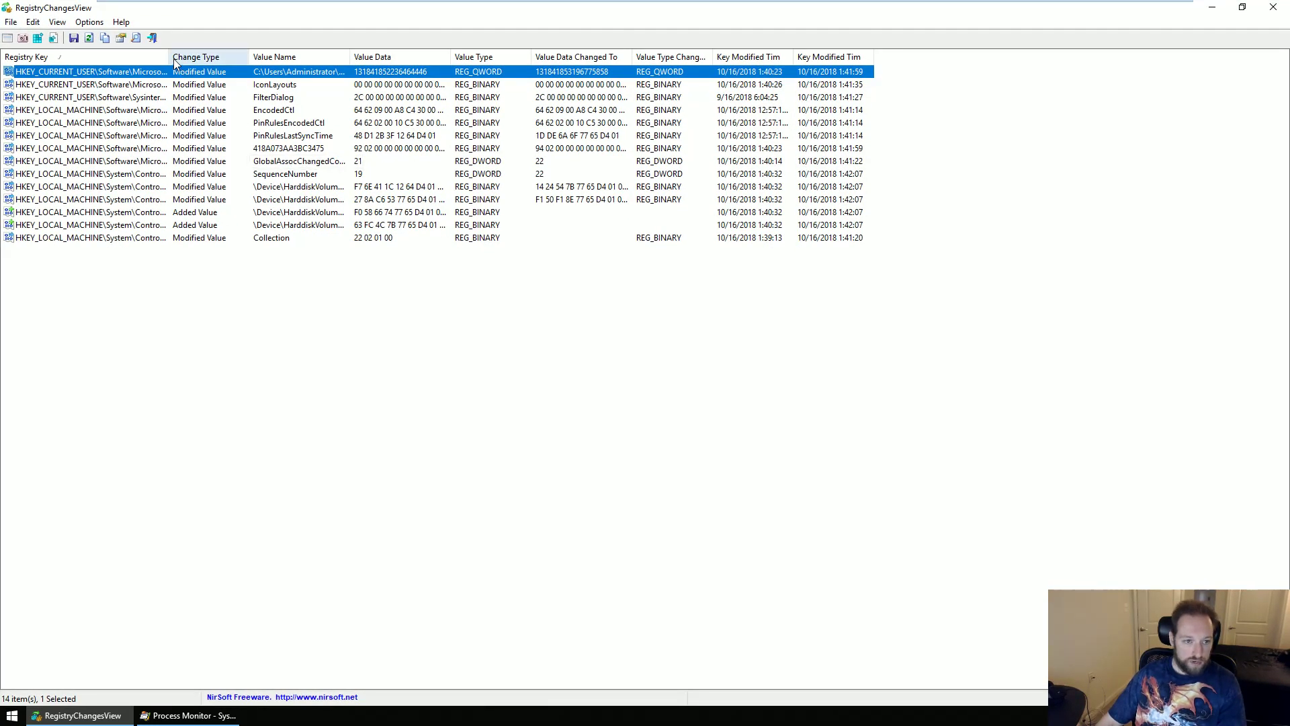
click(171, 57)
drag(191, 57, 475, 78)
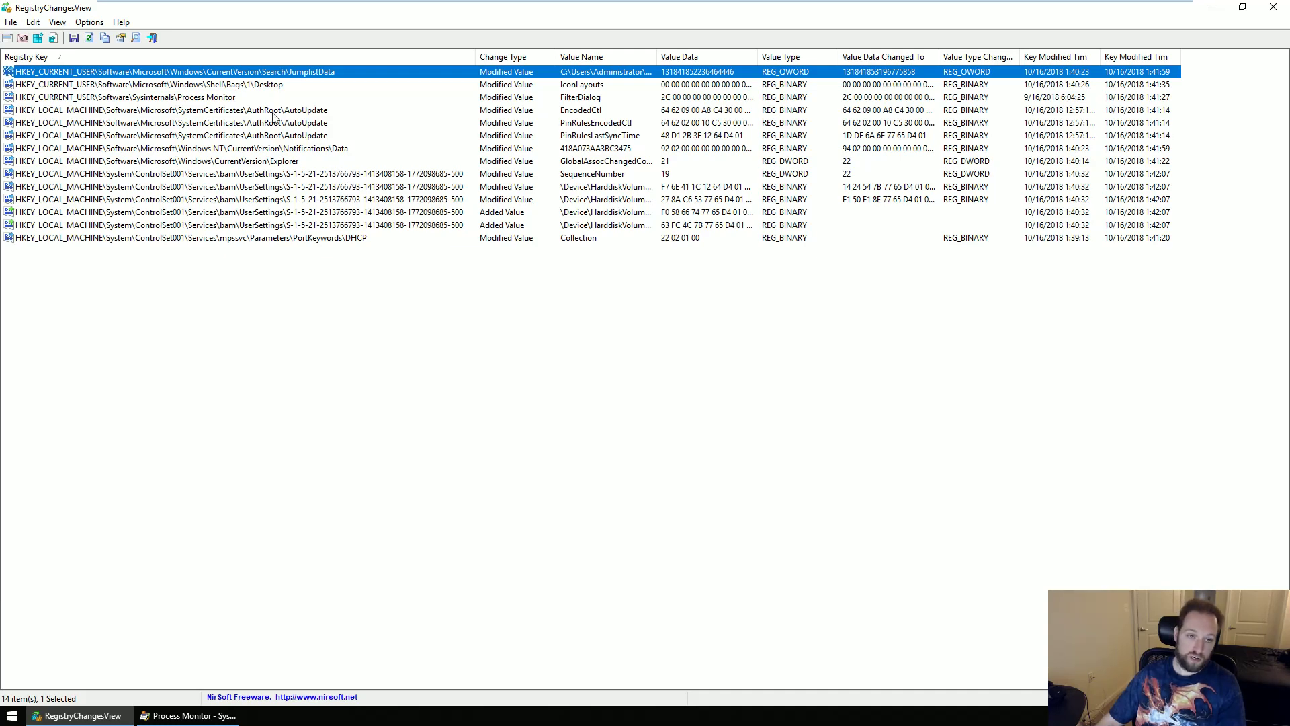
Examine the changed registry keys and value names one by one for traces of the sample, and close RegistryChangesView.
click(276, 87)
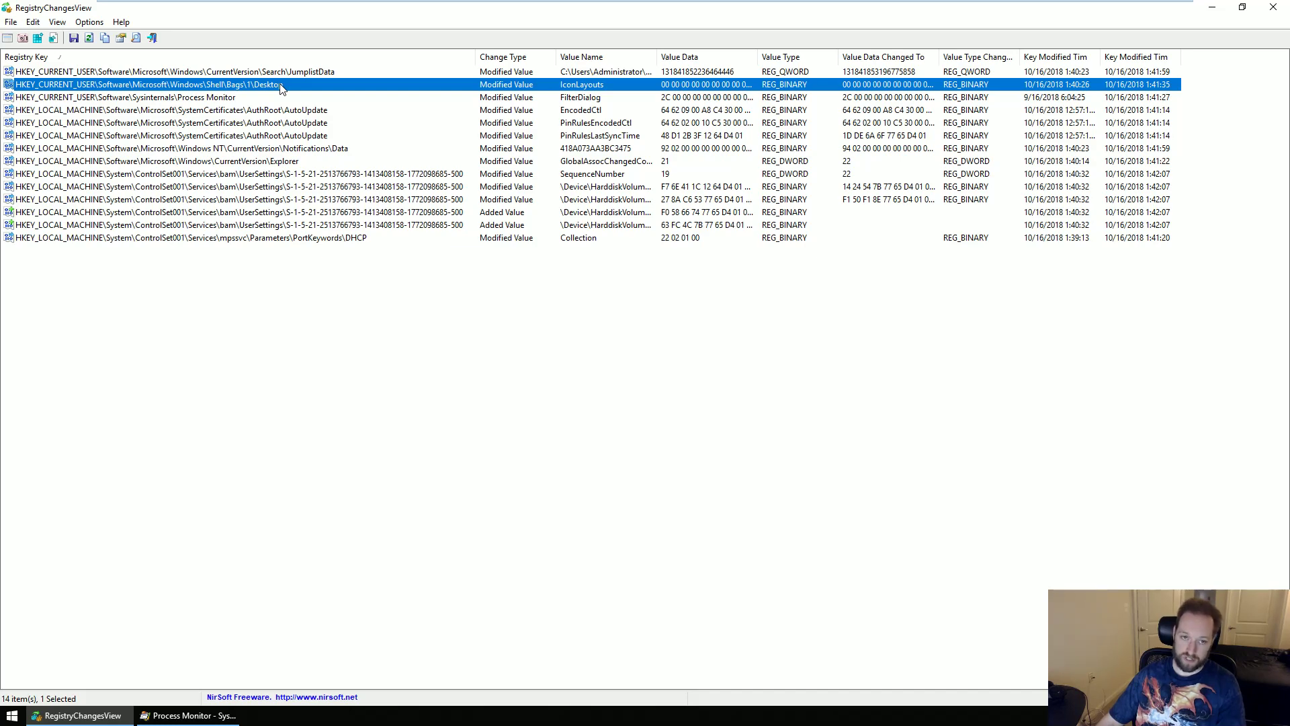
click(232, 97)
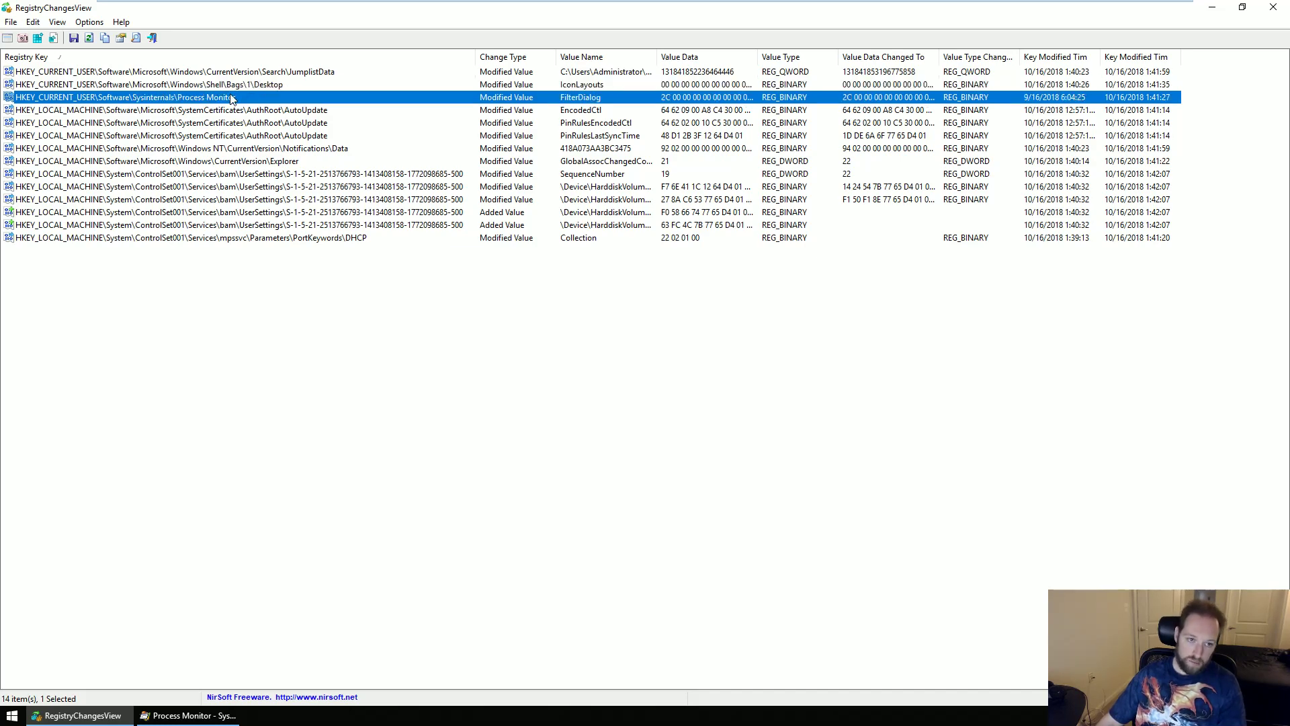
click(296, 110)
click(304, 125)
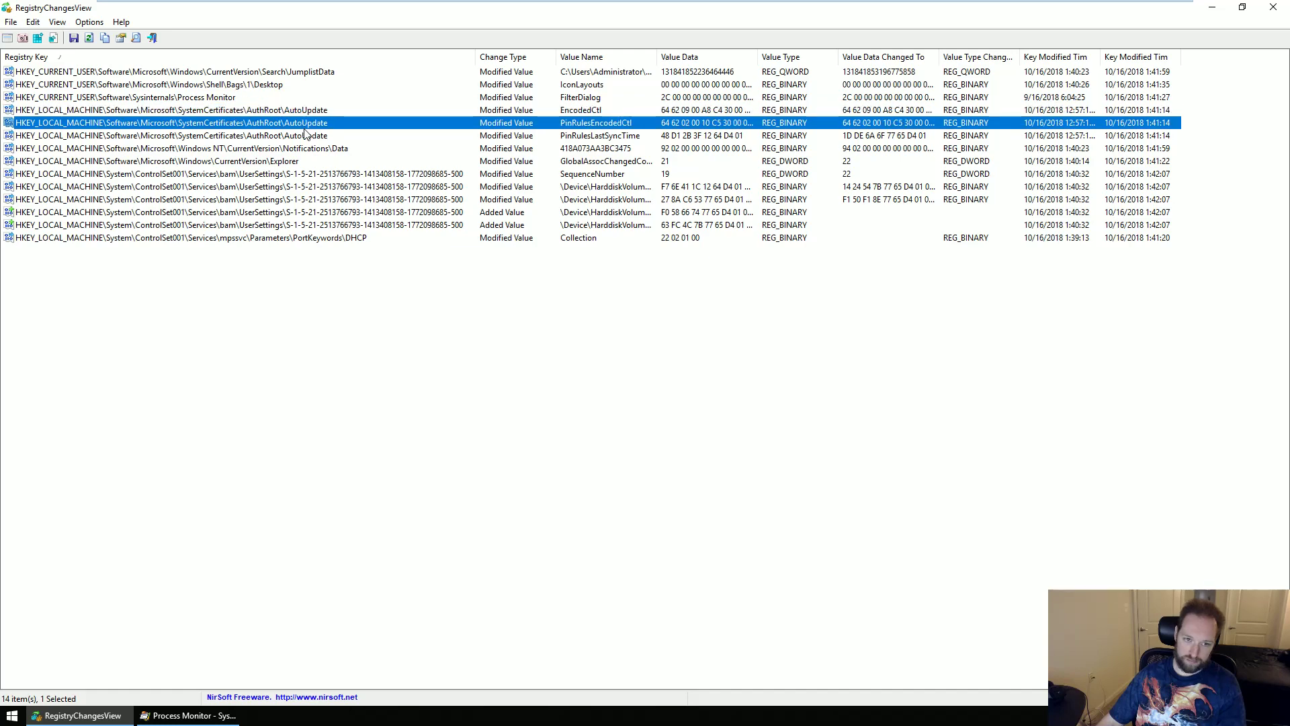
click(313, 148)
click(306, 162)
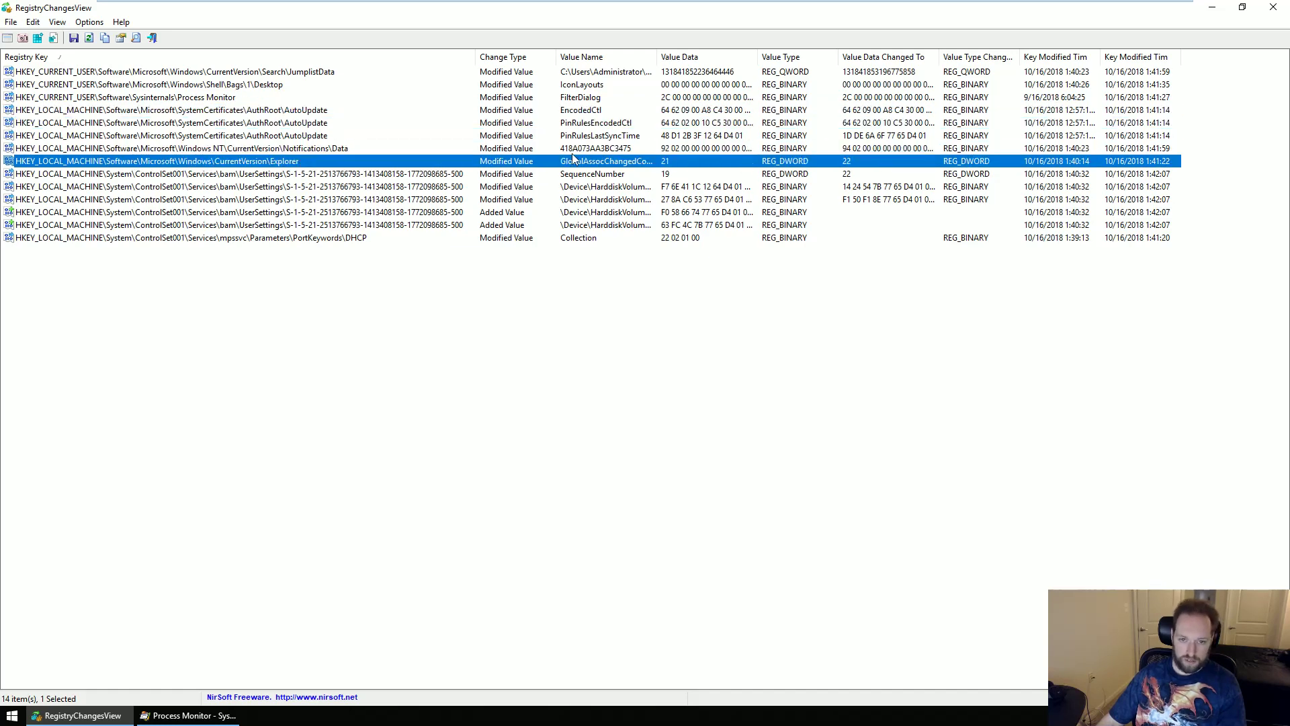
click(412, 176)
click(425, 189)
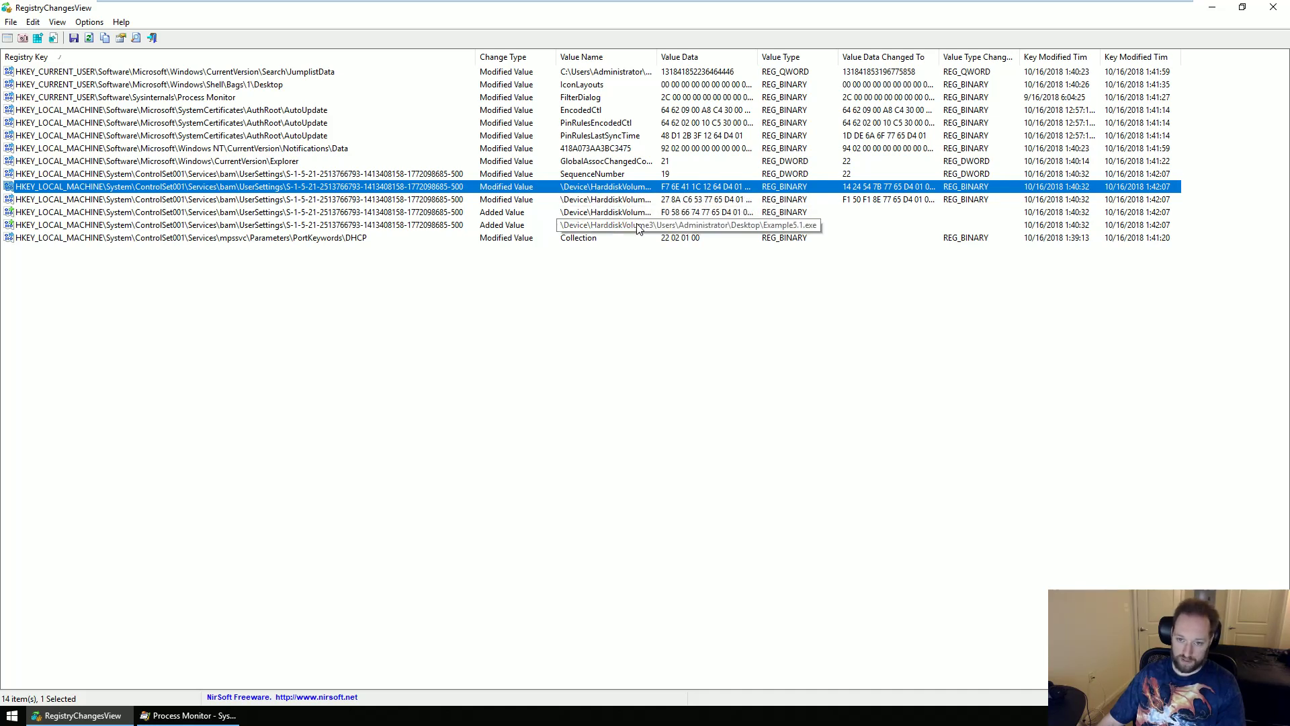
click(624, 258)
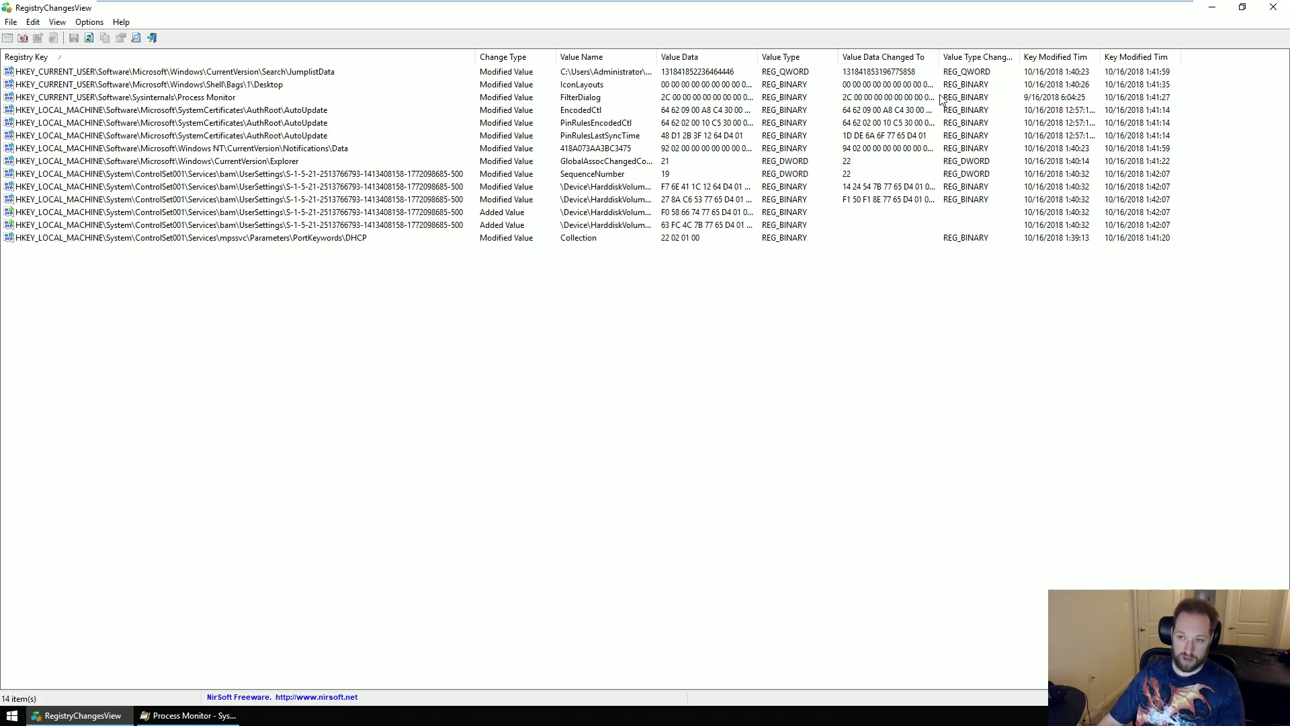
click(1273, 7)
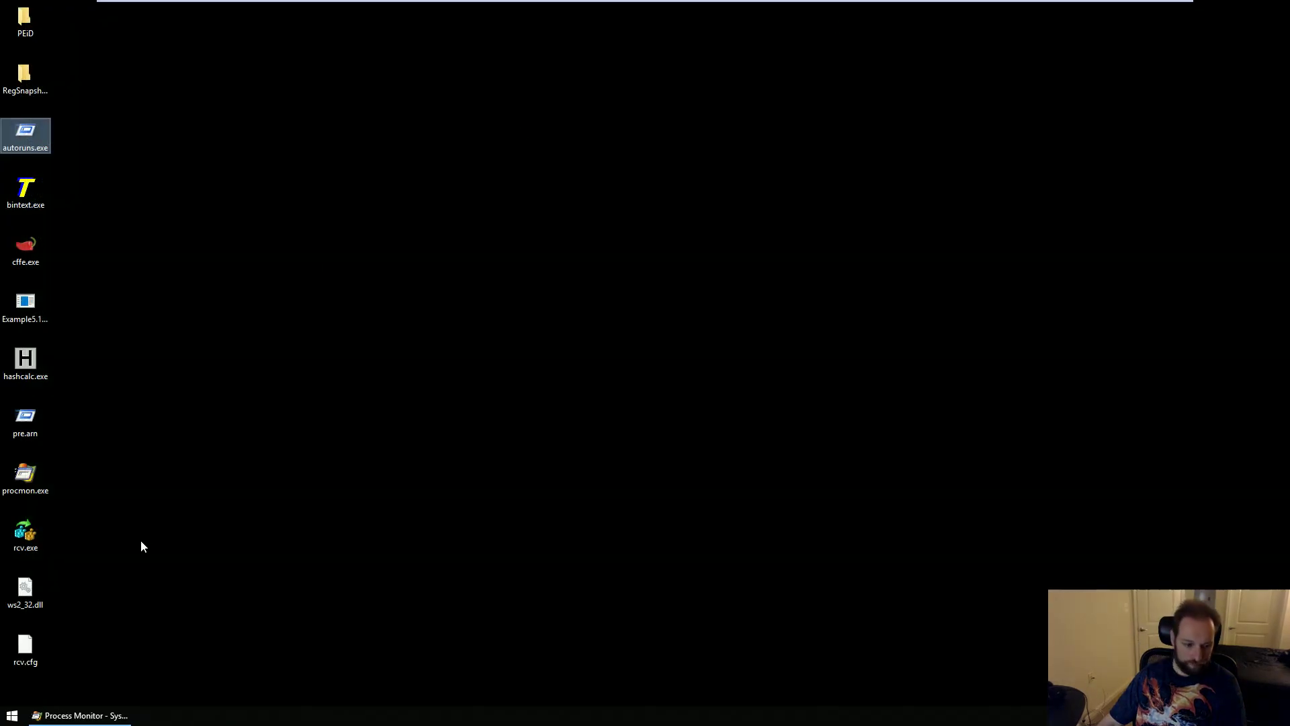
Return to Process Monitor and hide the file system, registry, network, and process and thread activity events.
click(79, 715)
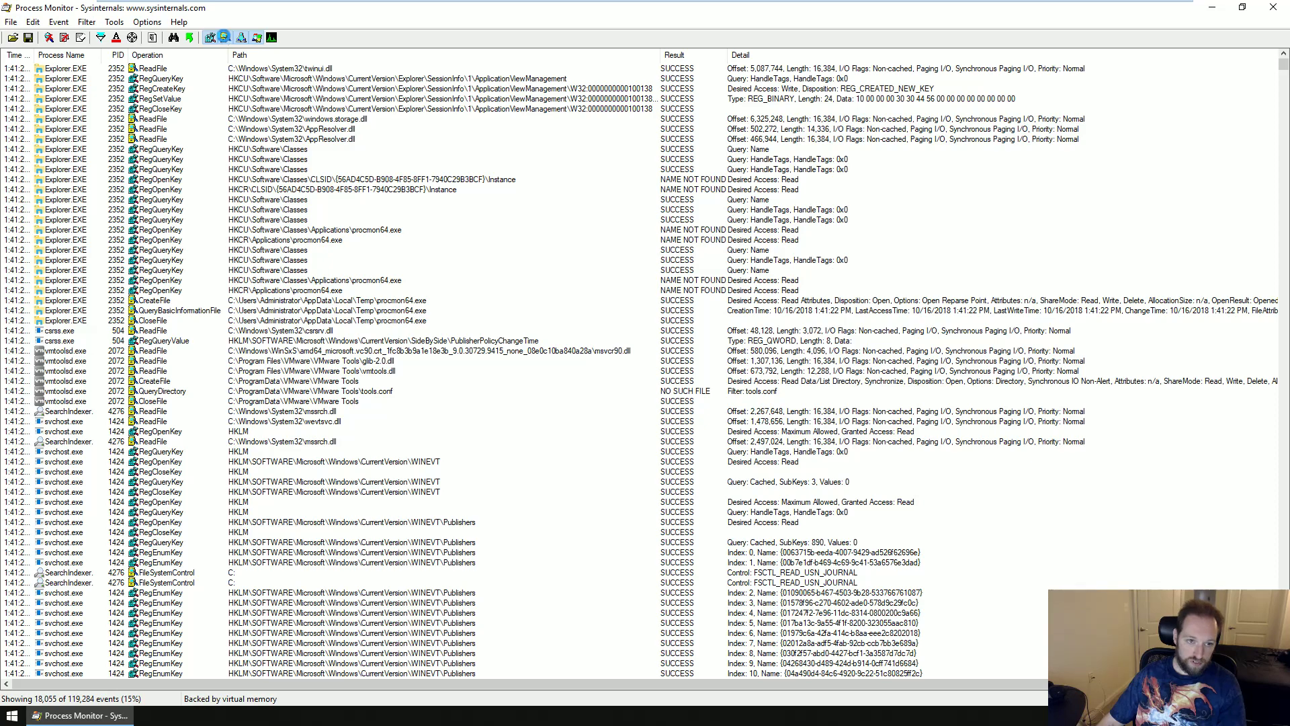
click(225, 38)
click(210, 38)
click(256, 38)
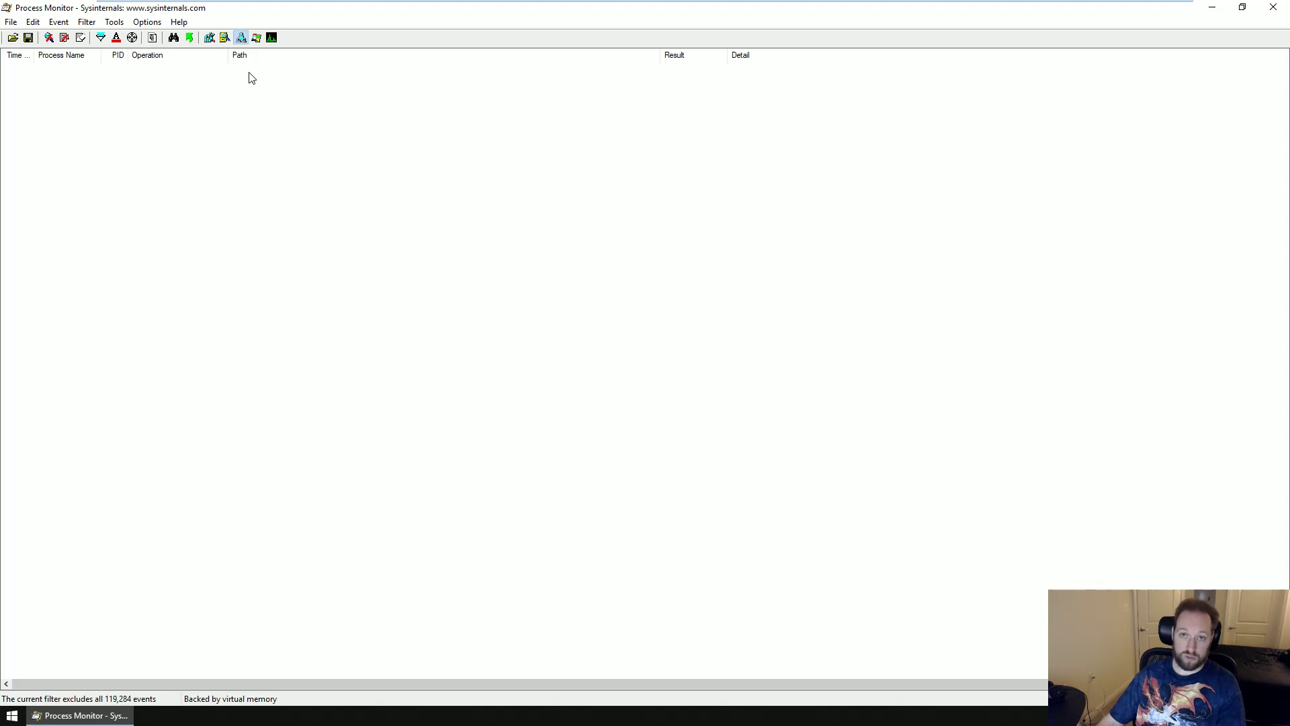
click(240, 37)
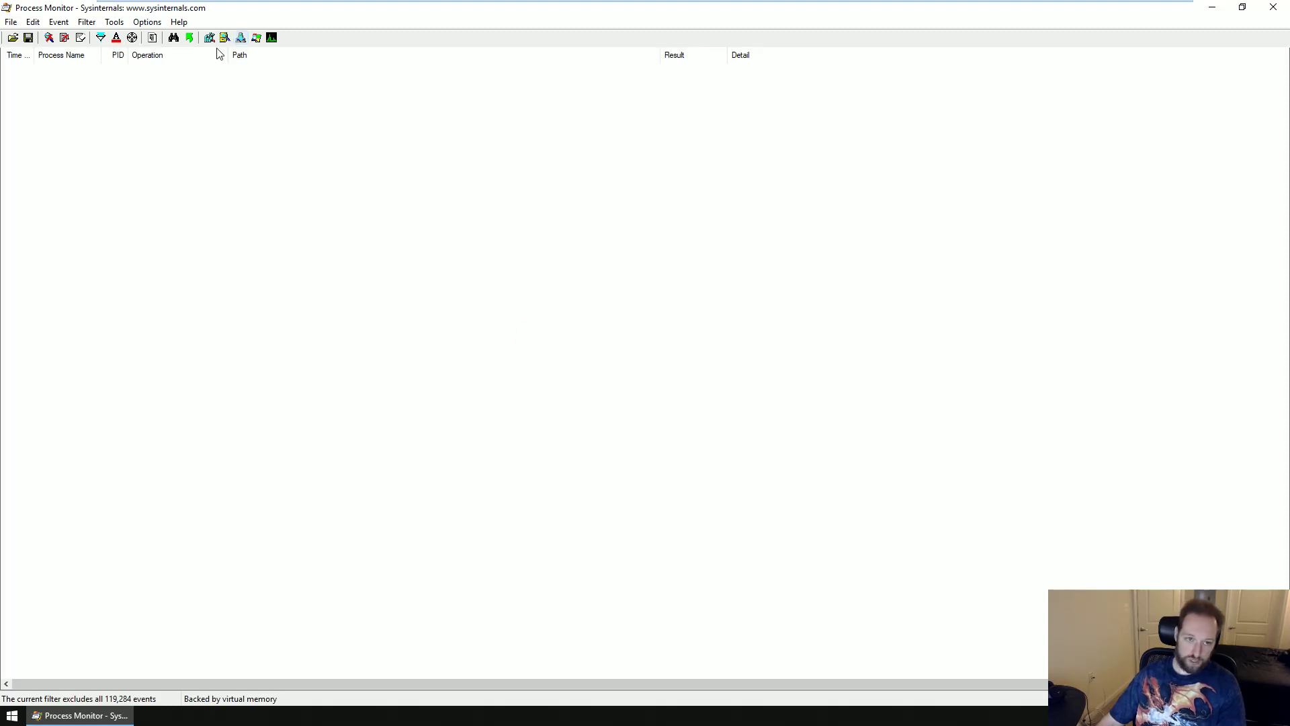
Show registry activity and exclude the RegQueryKey, RegOpenKey and RegQueryValue operations from the event list.
click(211, 38)
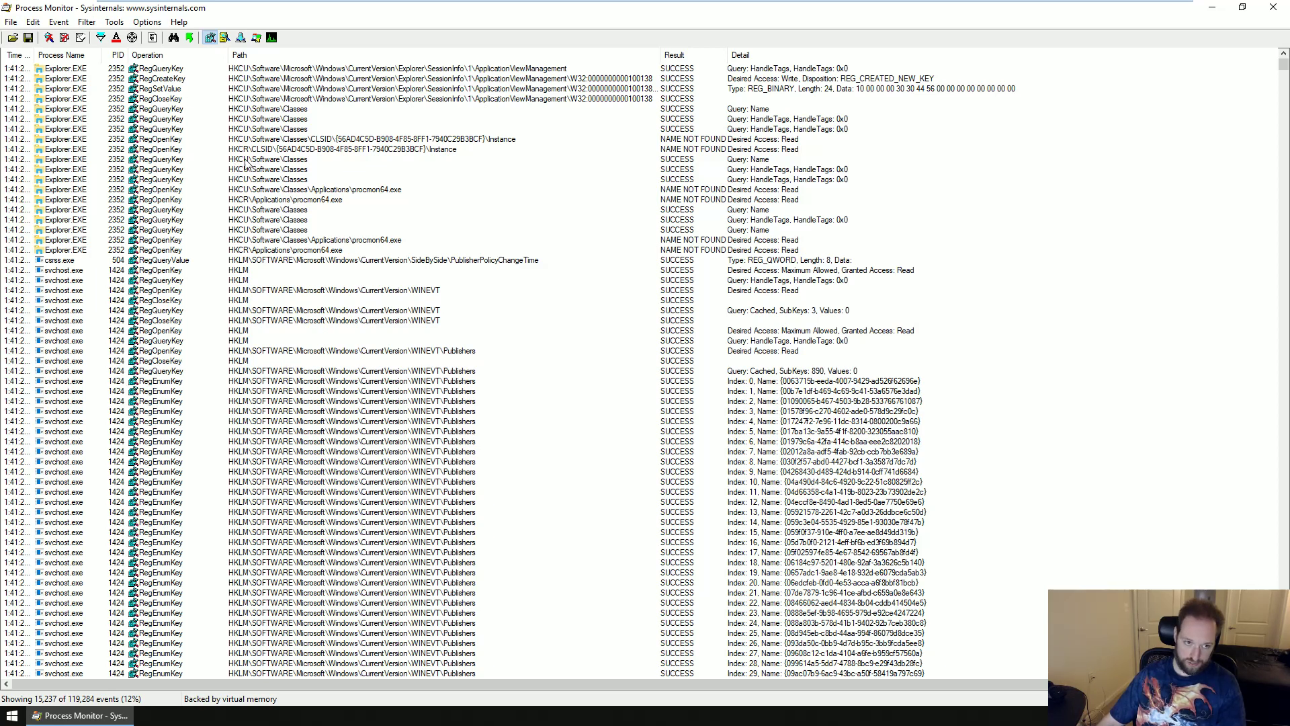
right_click(160, 129)
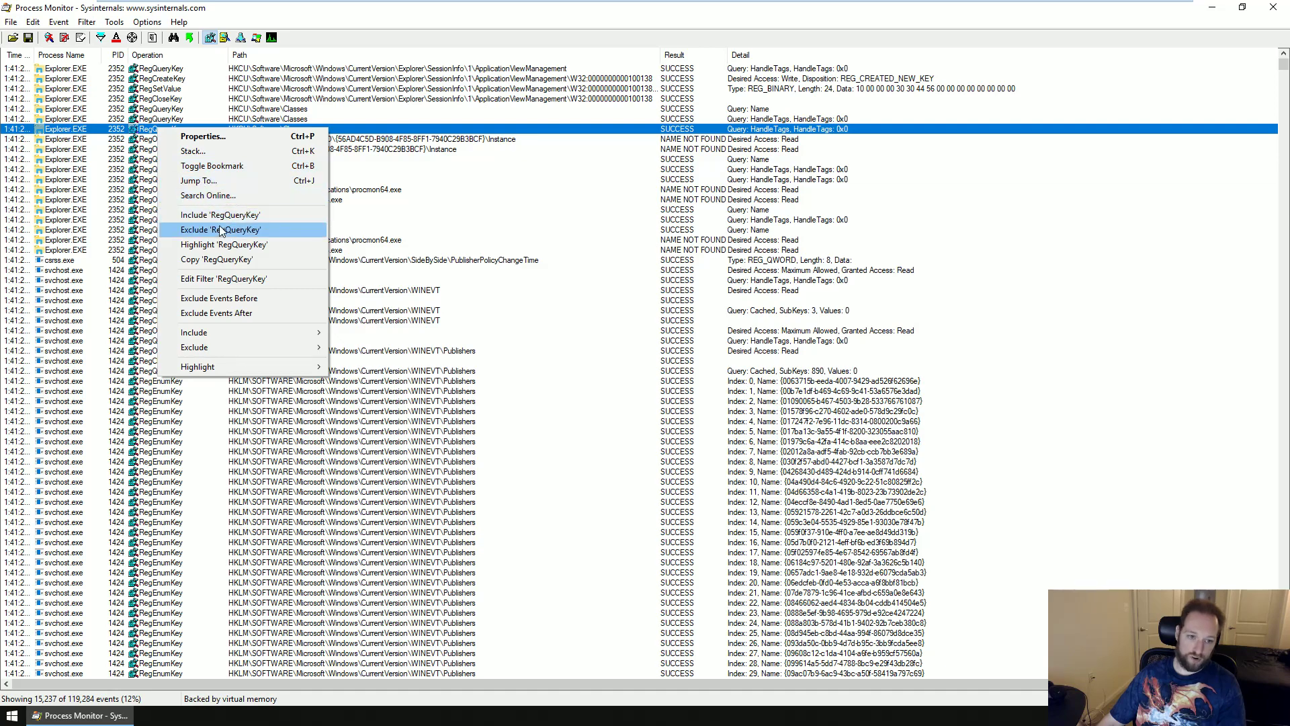
click(223, 230)
right_click(167, 119)
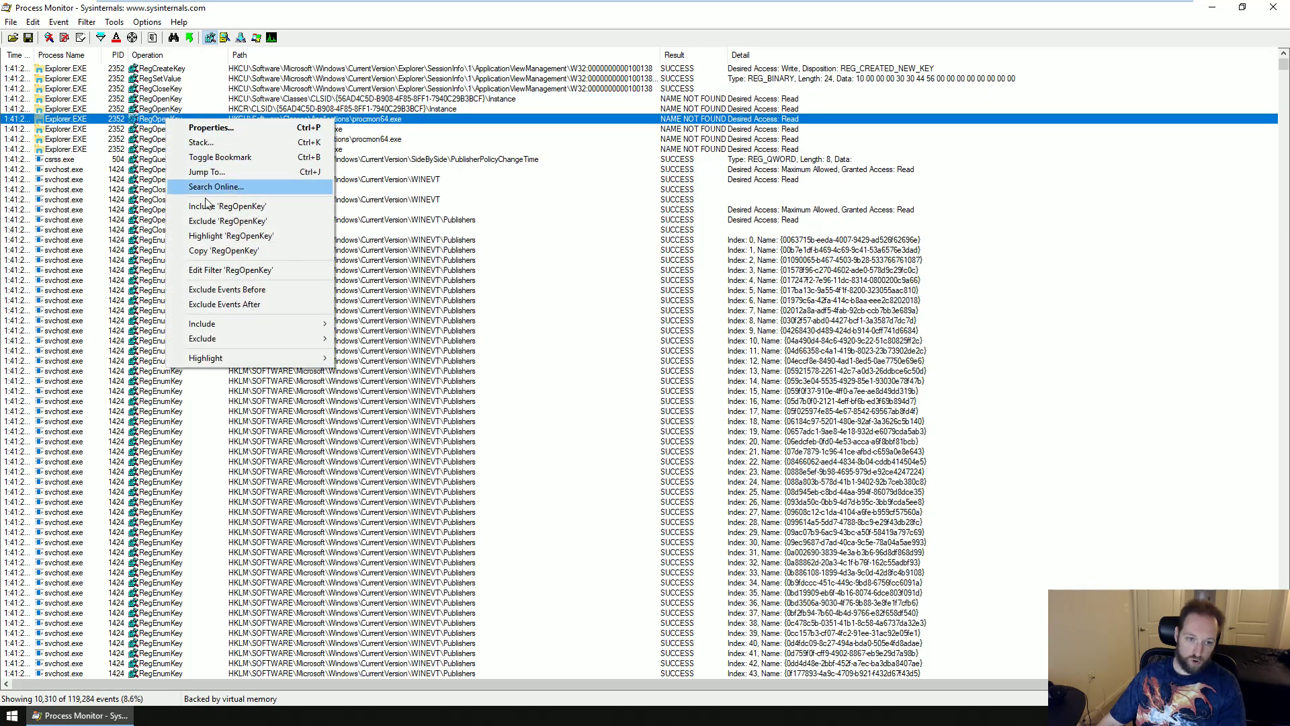
click(212, 217)
right_click(168, 102)
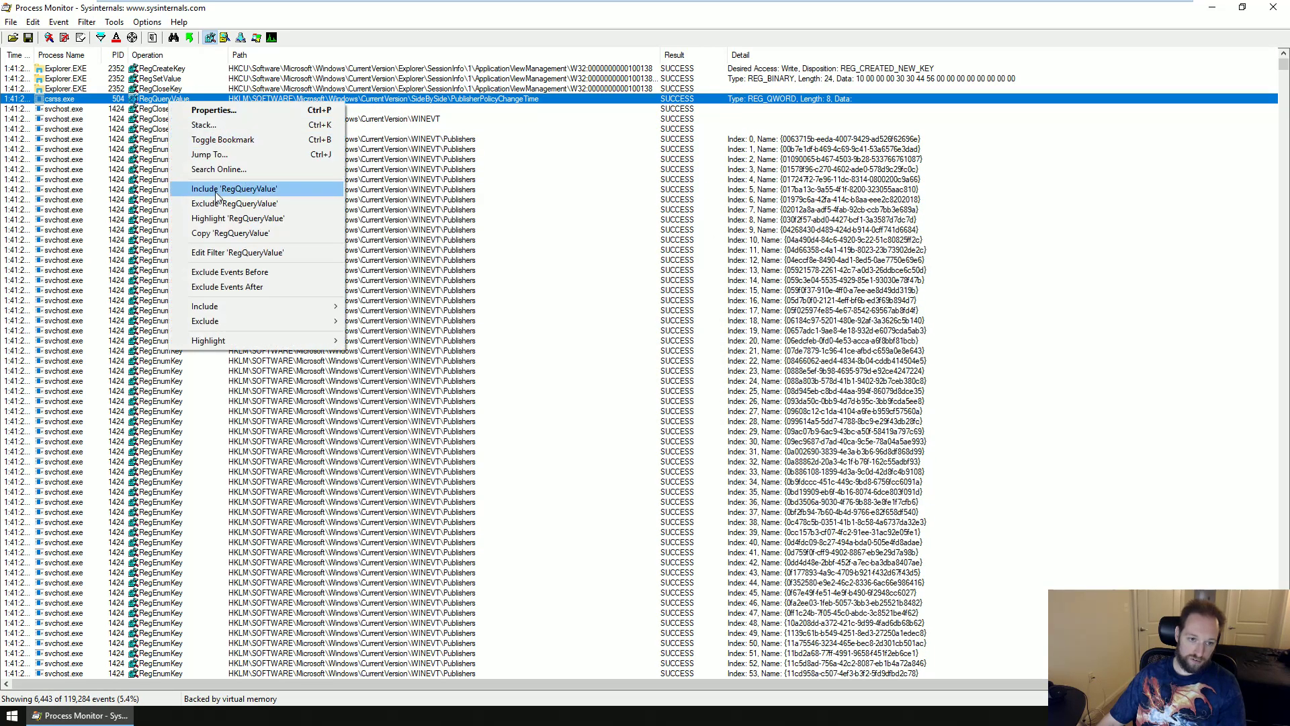
click(225, 202)
Exclude the RegEnumKey, RegCloseKey and RegEnumValue operations from the registry events.
right_click(173, 150)
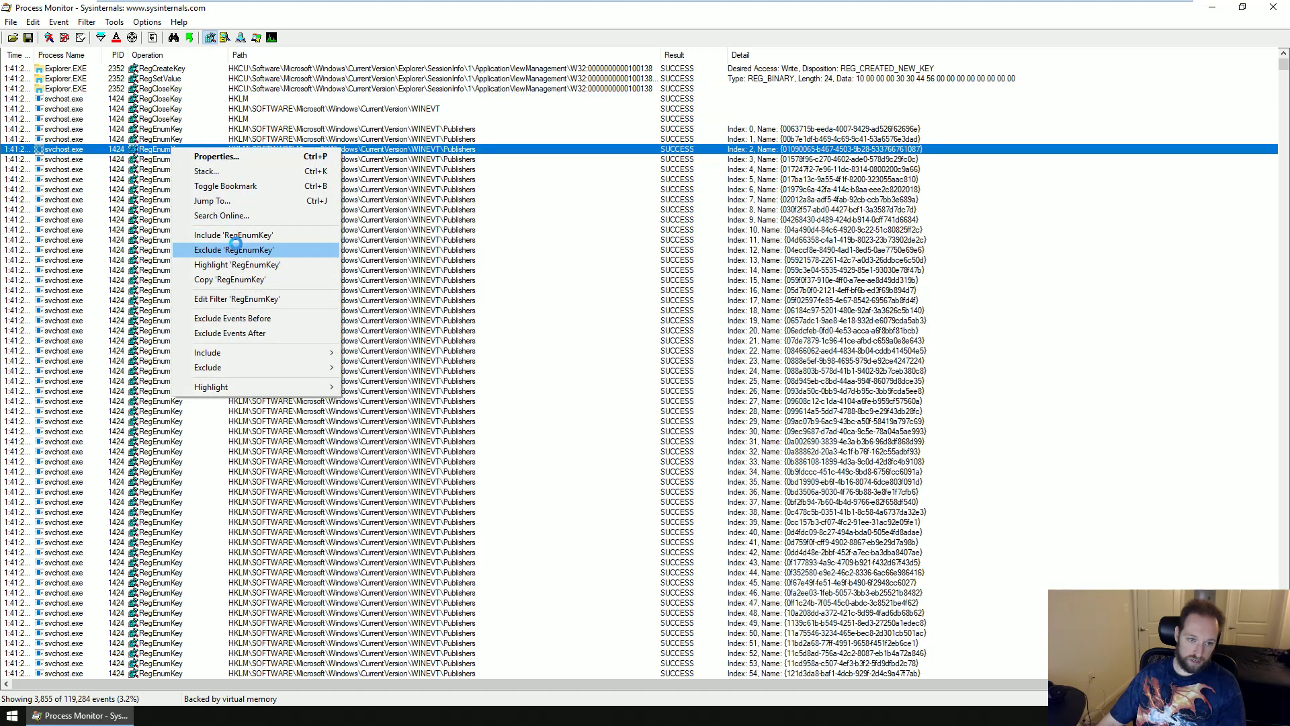
click(226, 250)
right_click(170, 160)
click(225, 260)
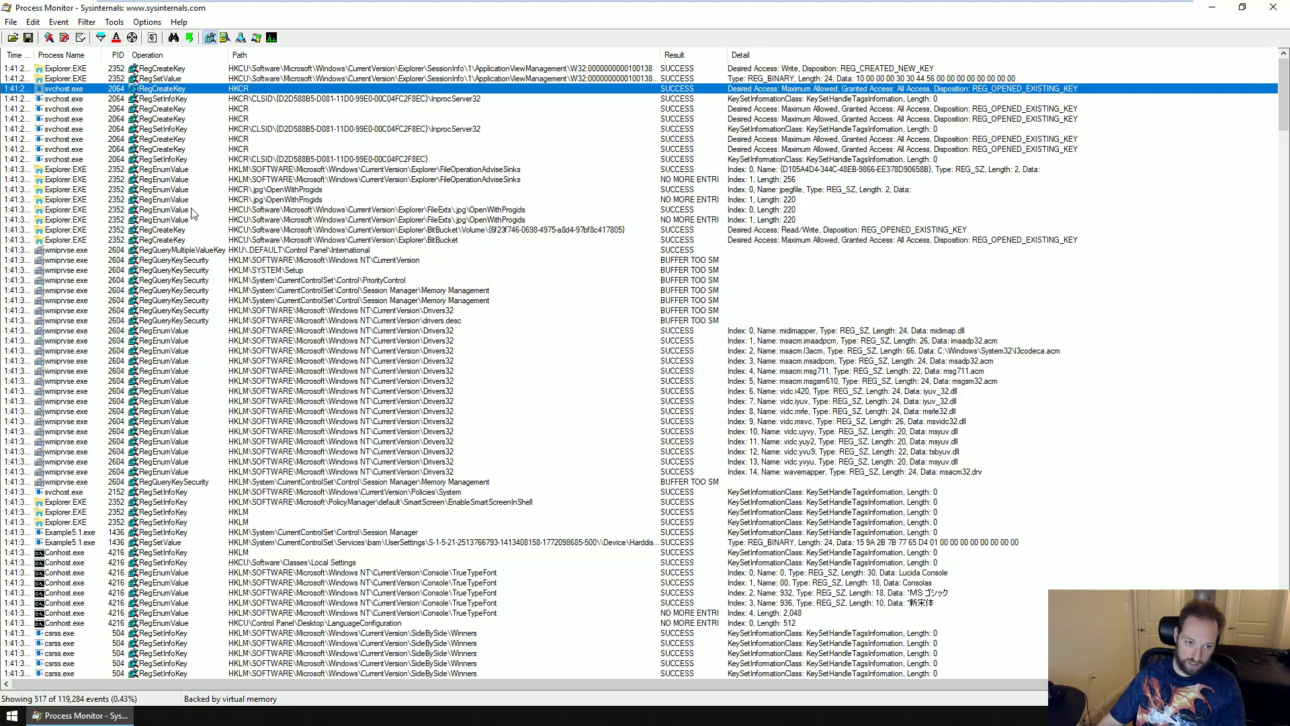
right_click(170, 189)
click(224, 289)
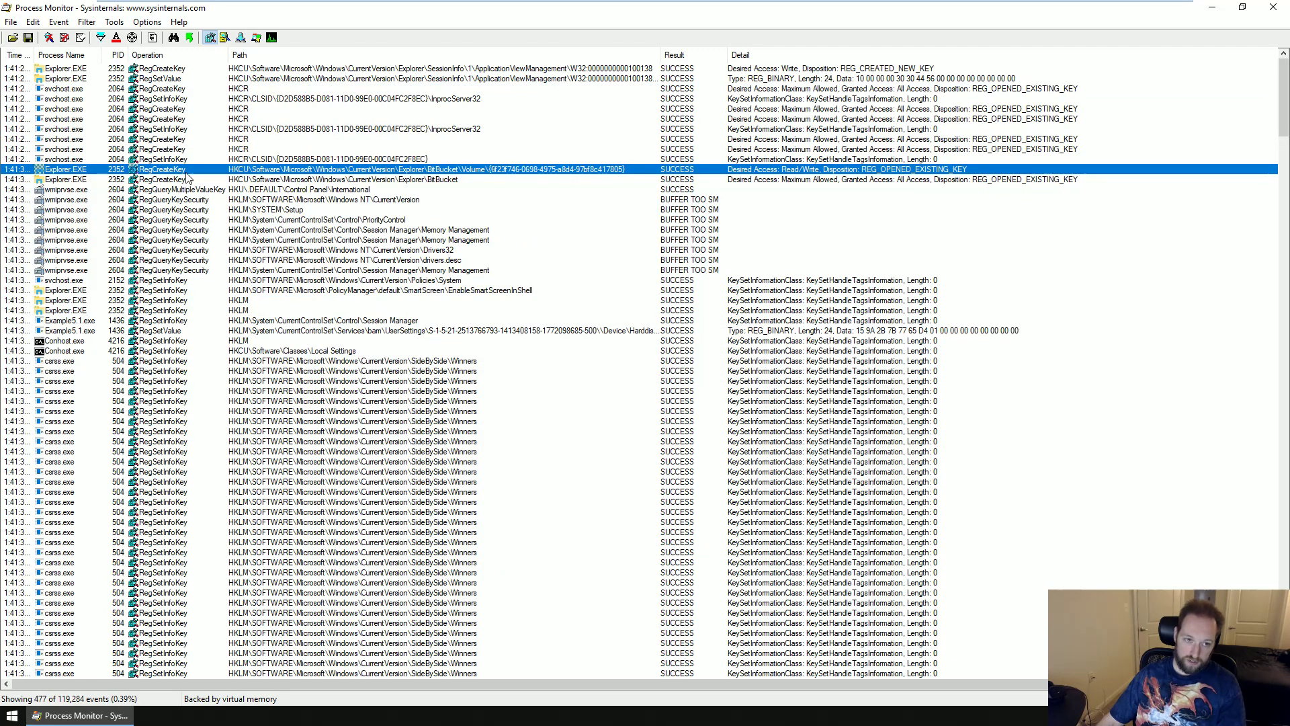
Exclude the RegSetInfoKey, RegQueryMultipleValueKey and RegQueryKeySecurity operations from the registry events.
right_click(176, 160)
click(243, 266)
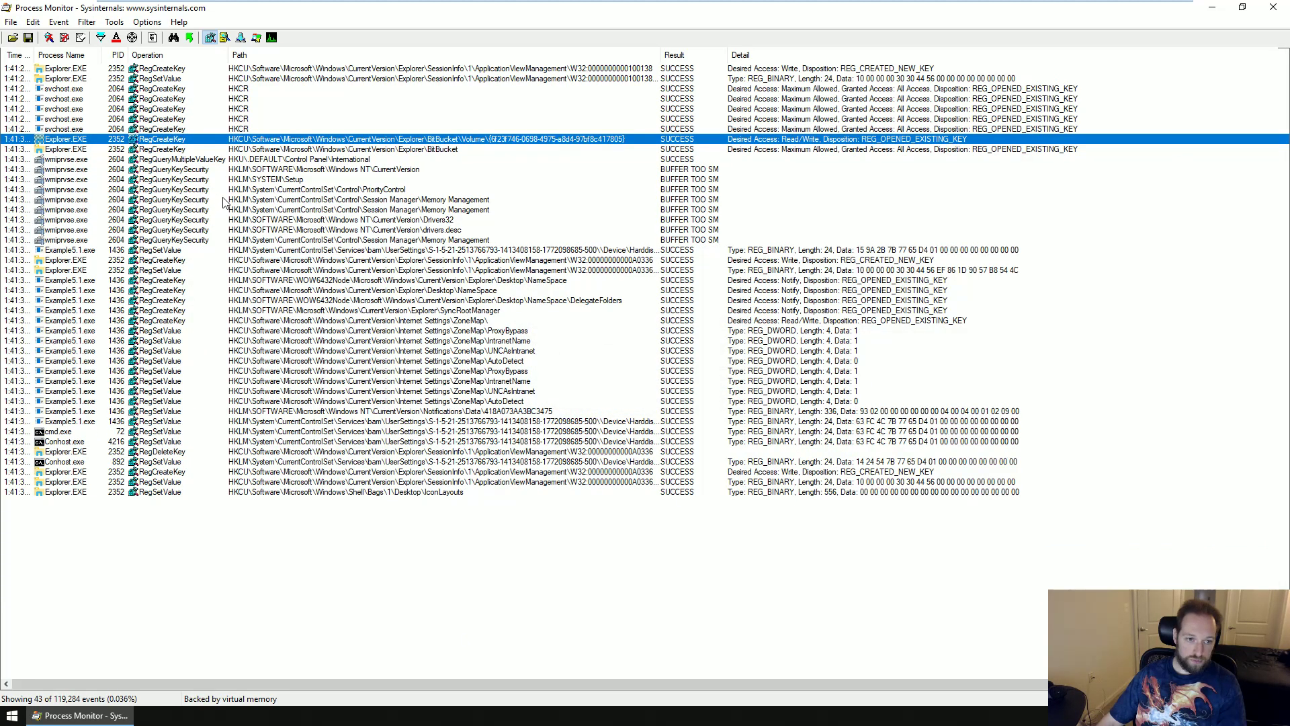
right_click(198, 160)
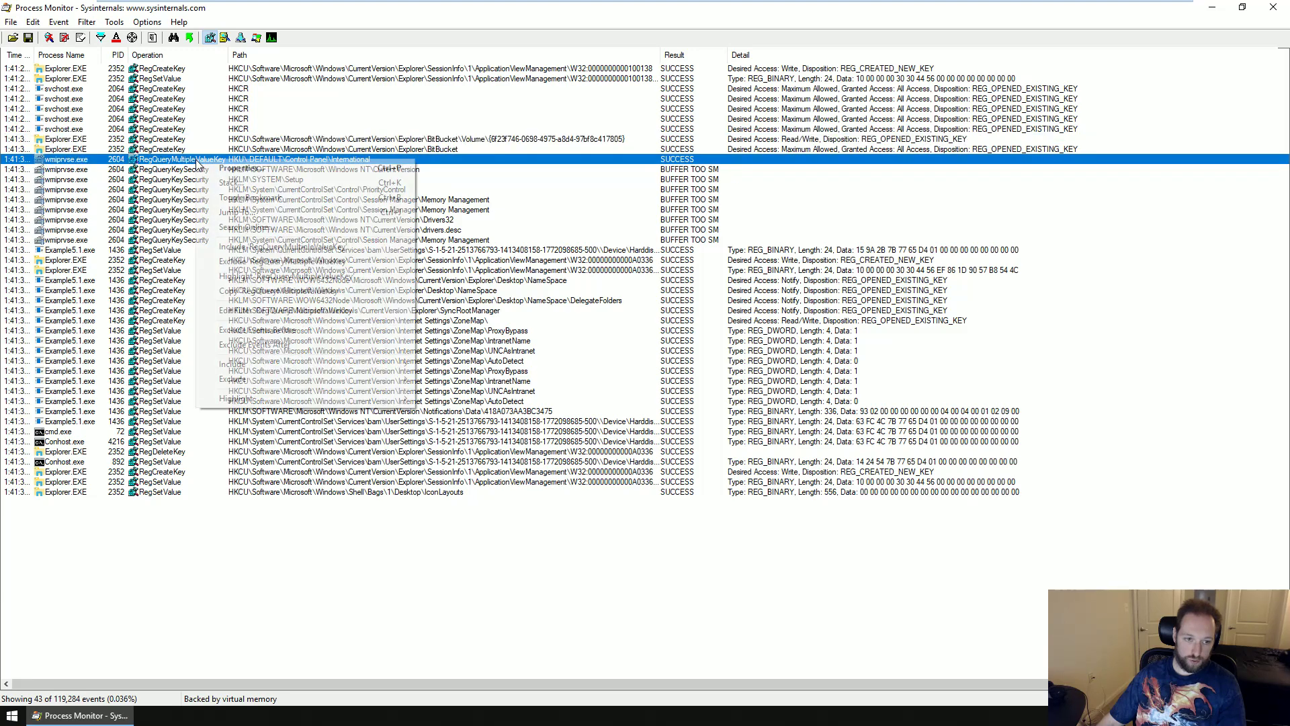
click(255, 261)
right_click(202, 169)
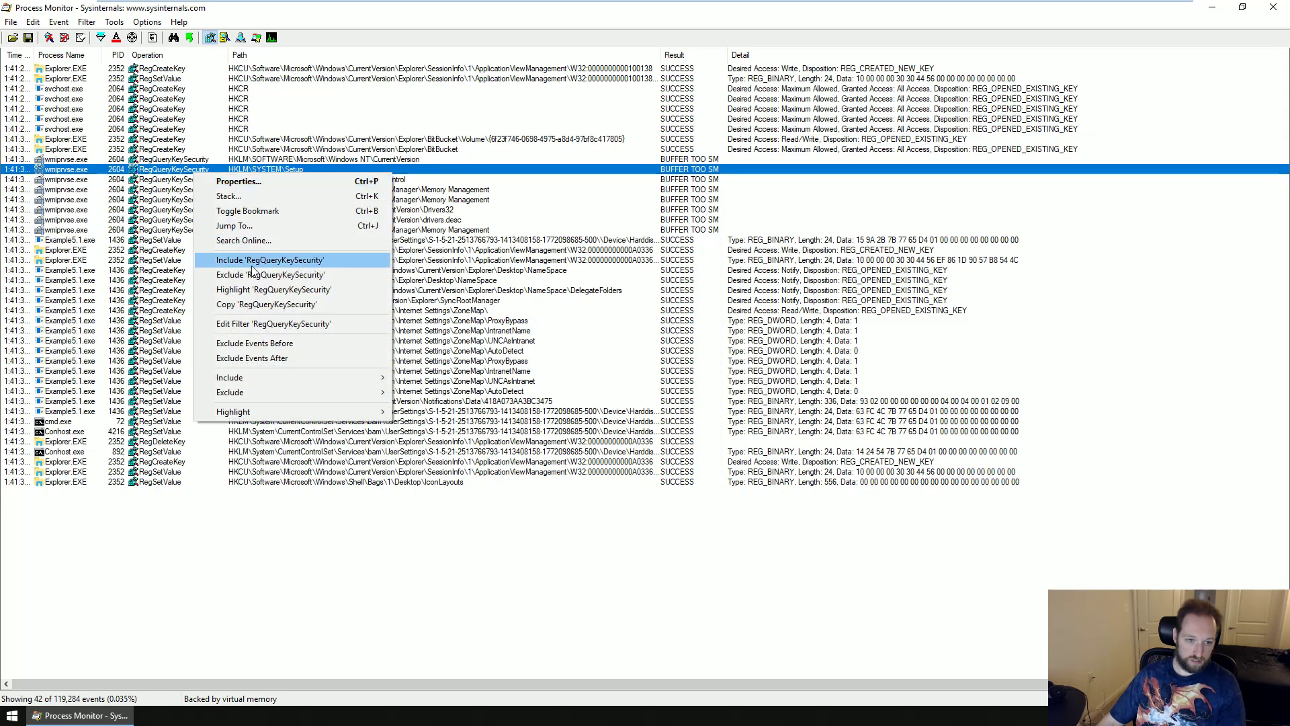
click(256, 271)
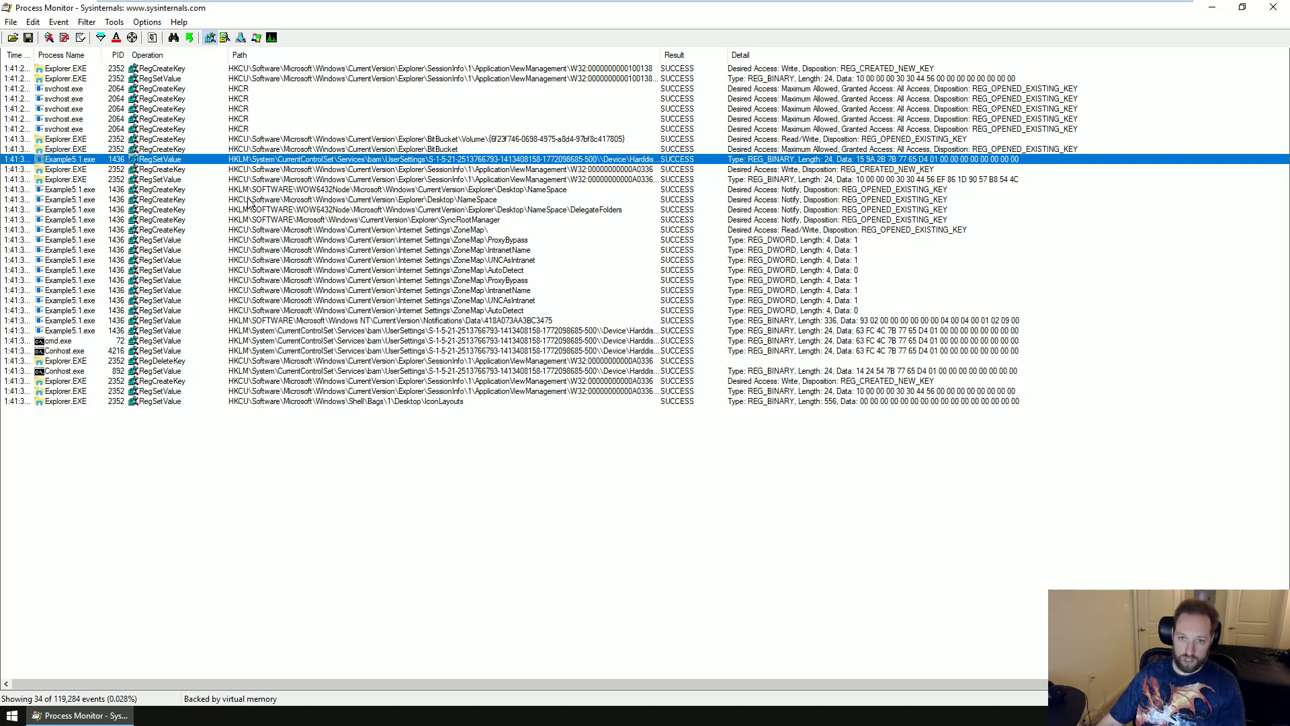
Examine the remaining RegCreateKey, RegSetValue and RegDeleteKey events, including the Explorer keys opened by Example5.1.exe.
click(181, 69)
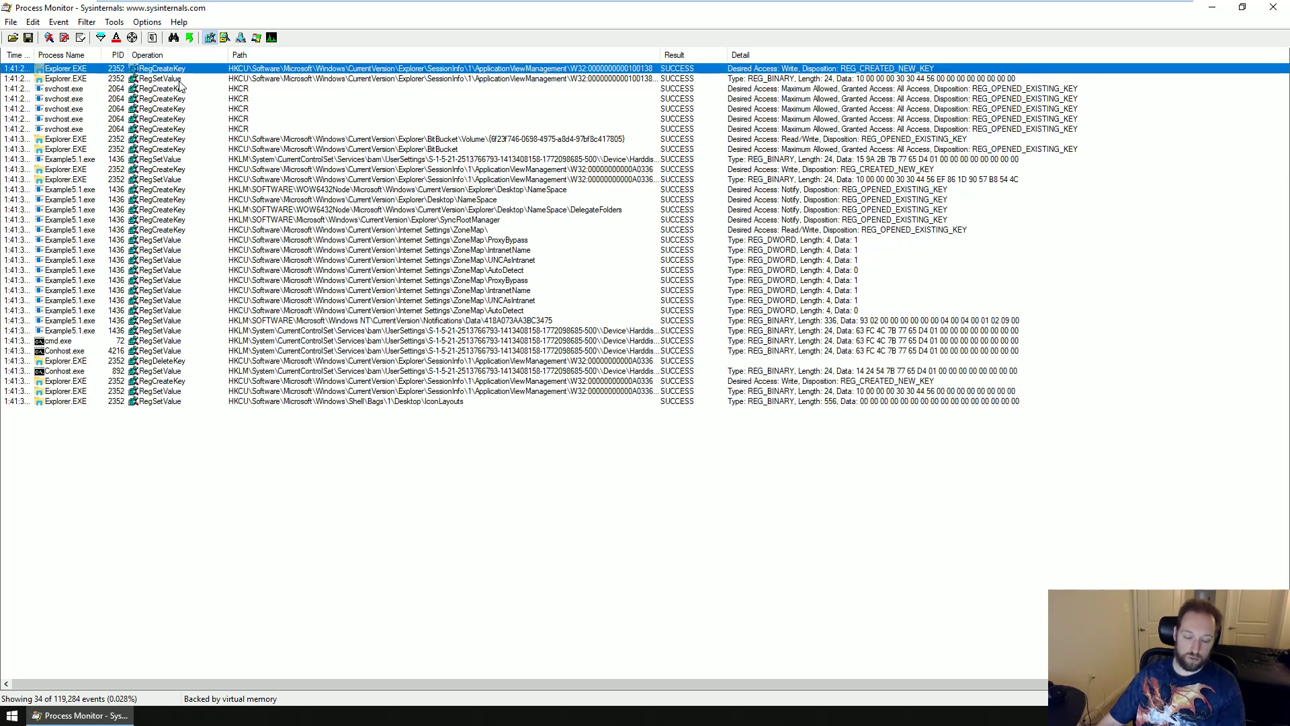
click(179, 81)
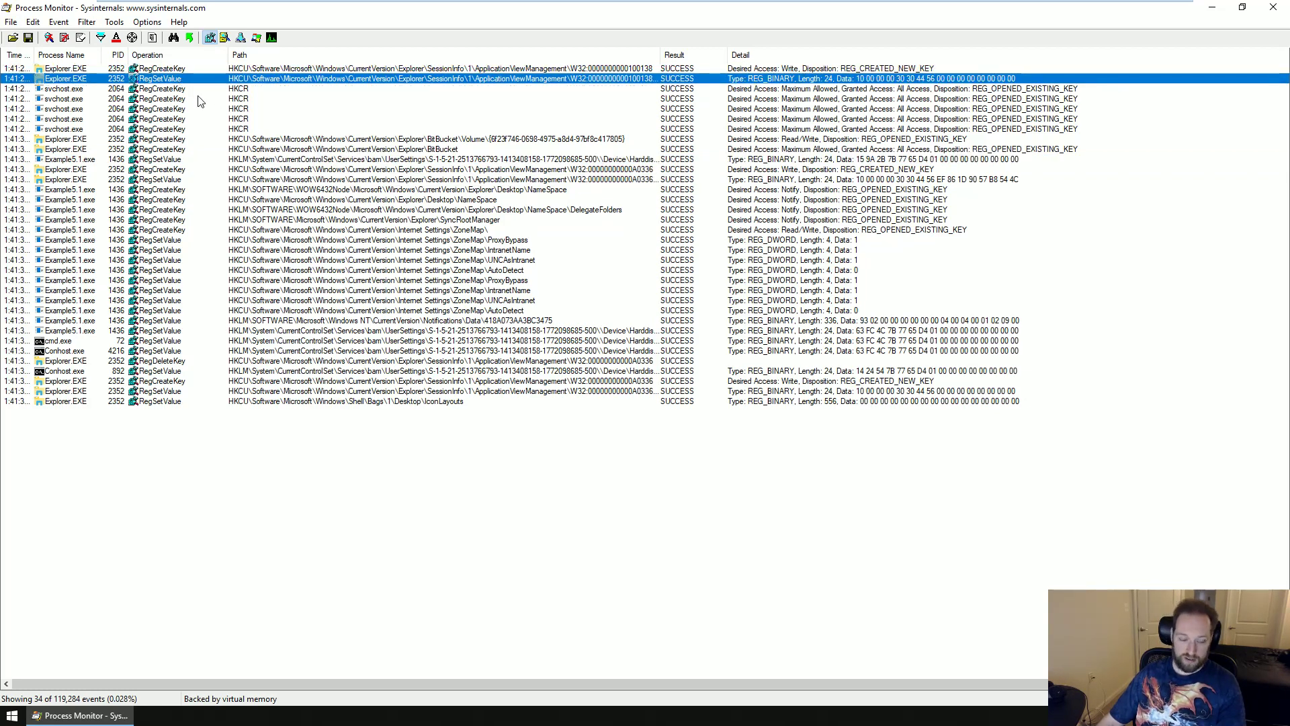
click(182, 170)
click(168, 363)
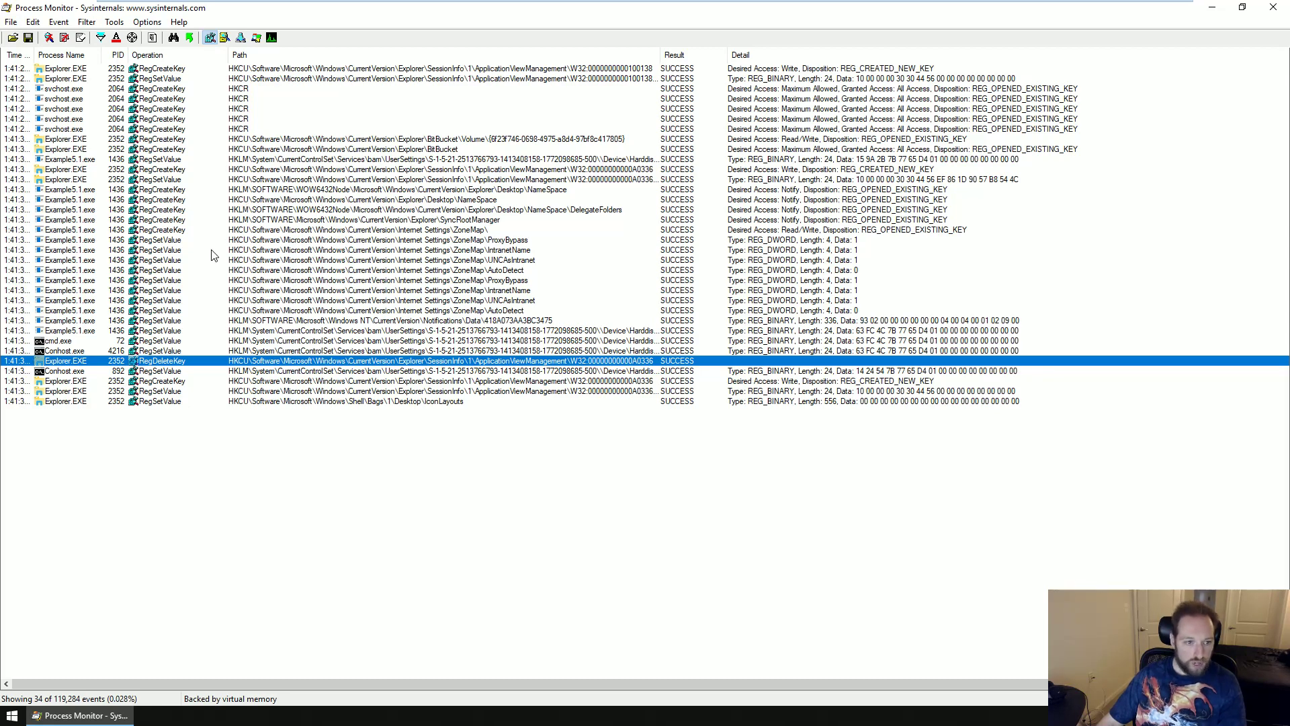
click(206, 221)
click(211, 191)
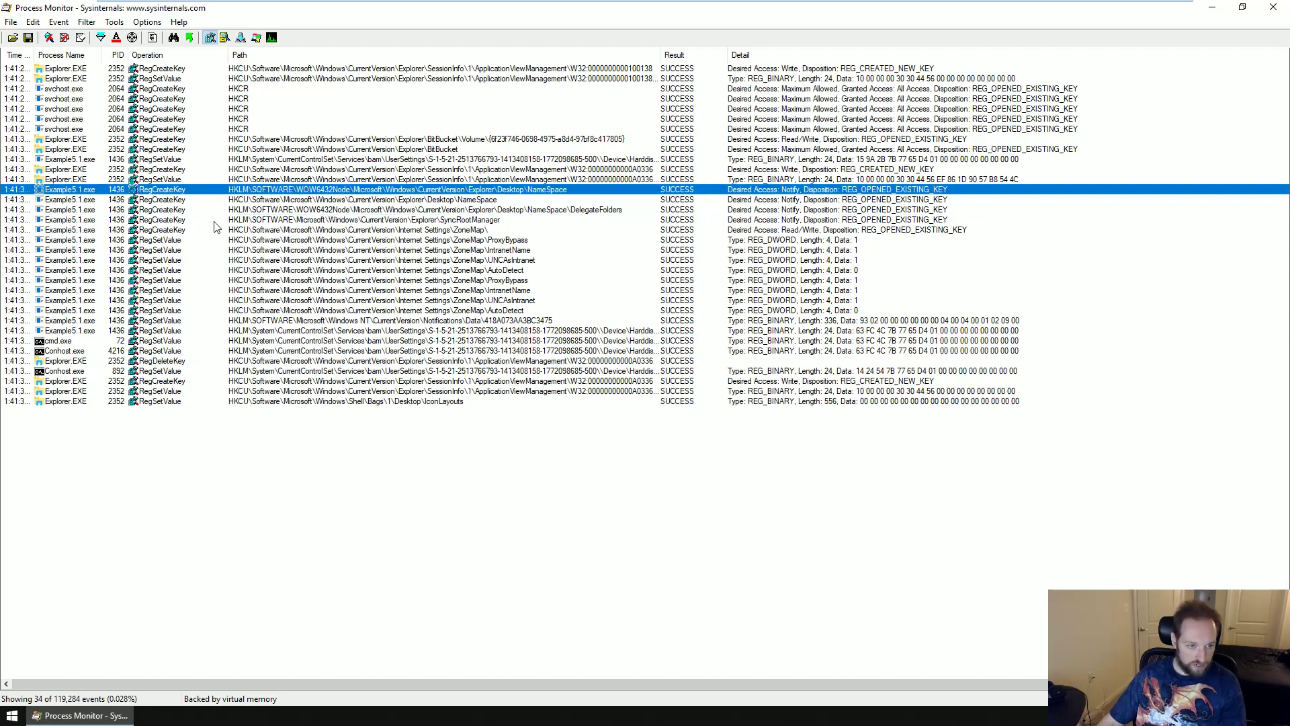
Examine Example5.1.exe's Internet Settings ZoneMap writes for ProxyBypass, IntranetName, UNCAsIntranet and AutoDetect.
click(271, 251)
click(278, 241)
click(283, 251)
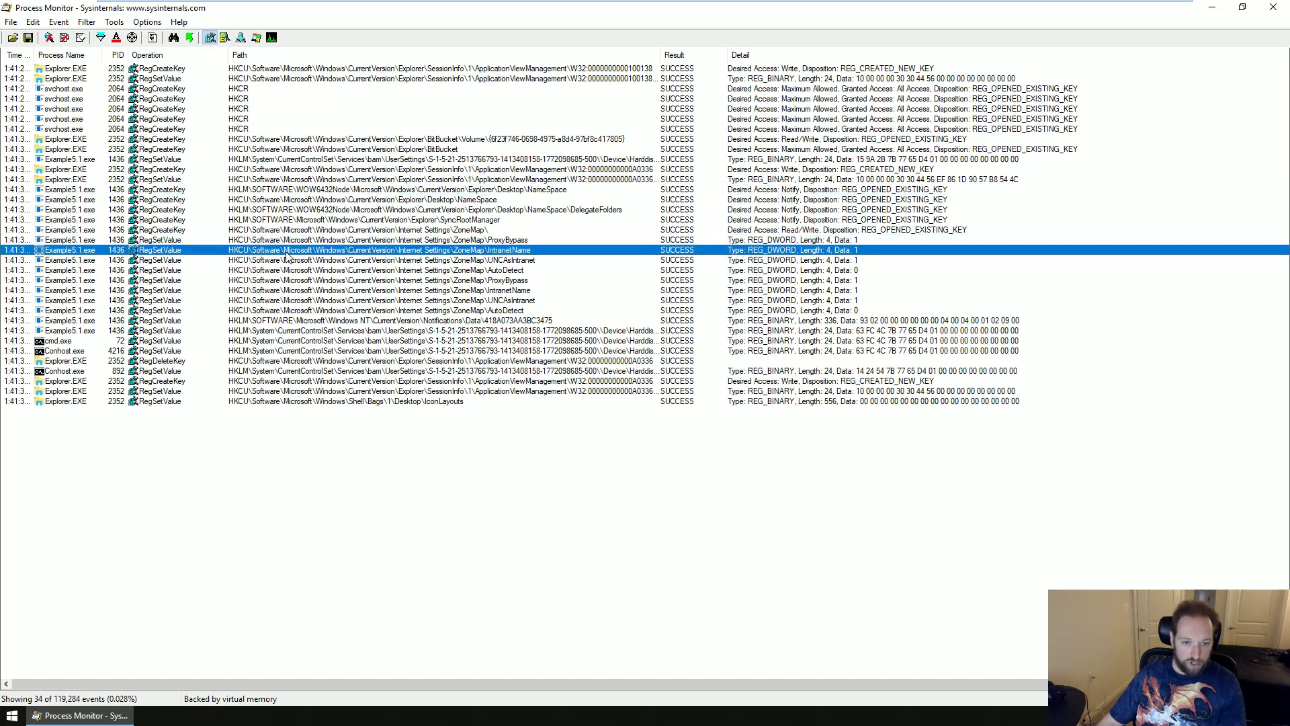
click(297, 262)
click(309, 281)
click(333, 291)
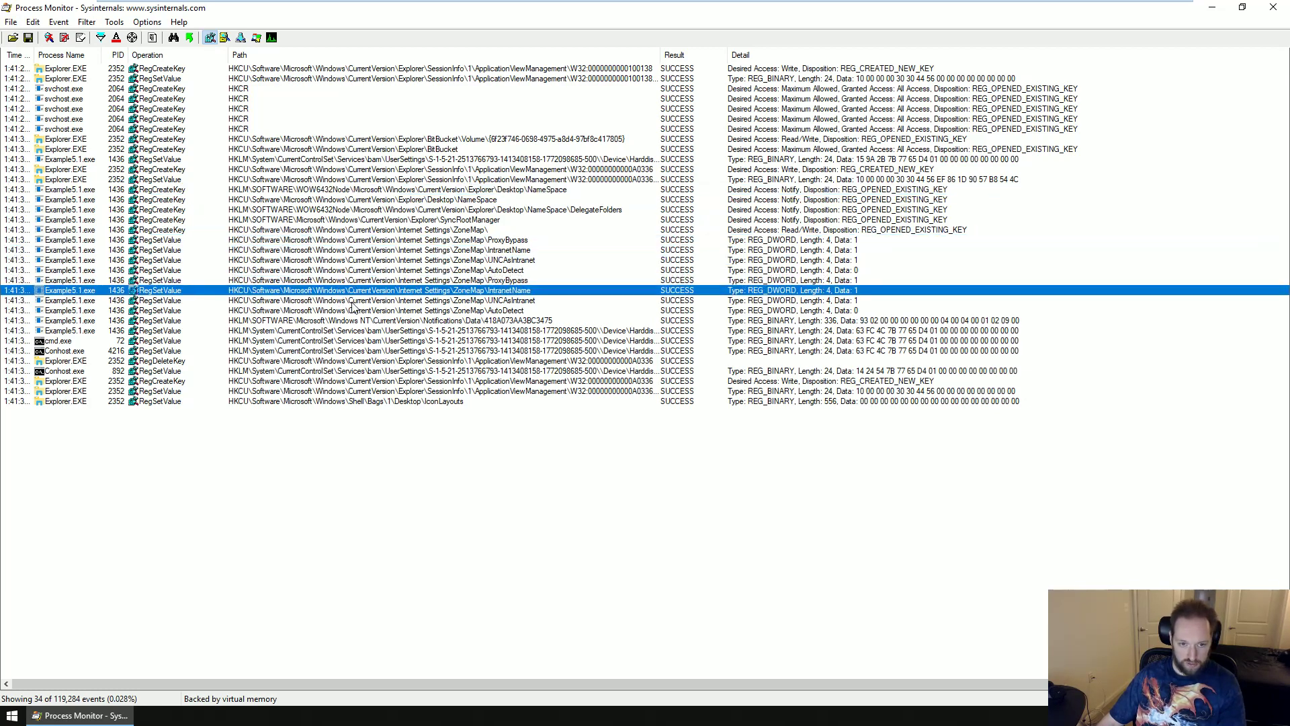
click(357, 301)
click(373, 311)
click(382, 301)
click(393, 270)
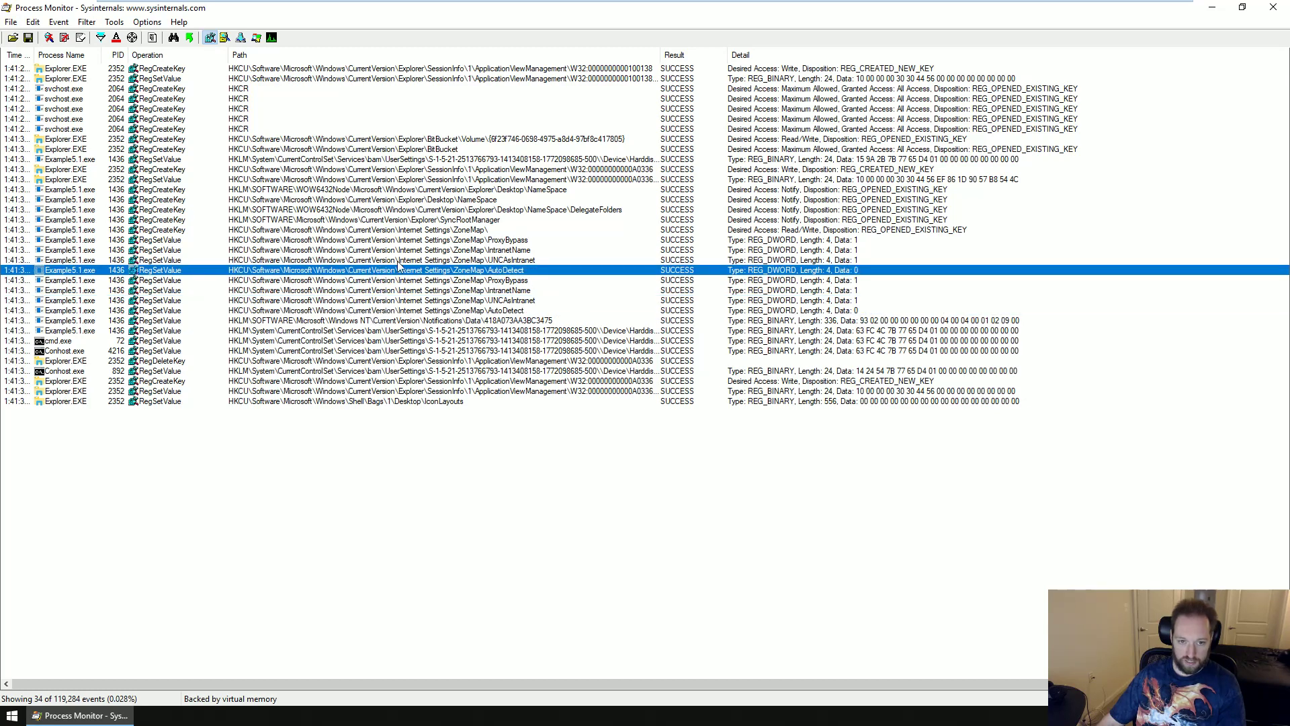
click(402, 250)
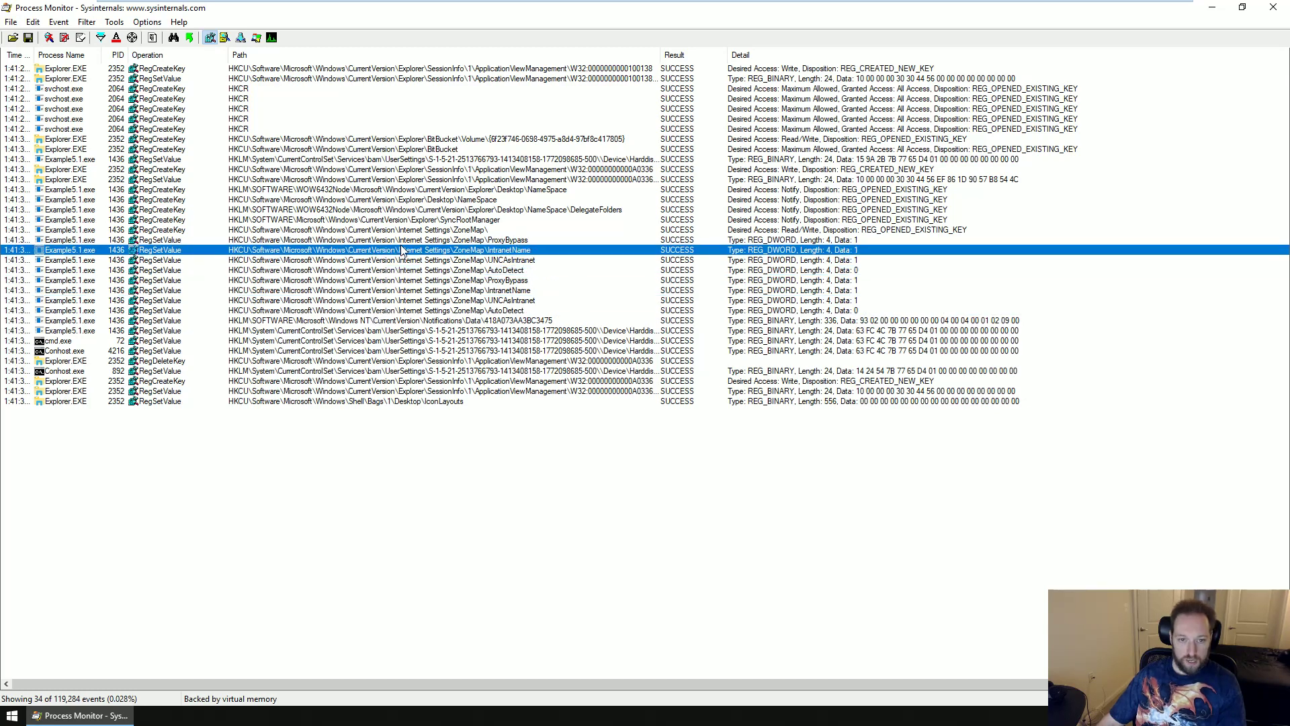
click(465, 231)
click(474, 253)
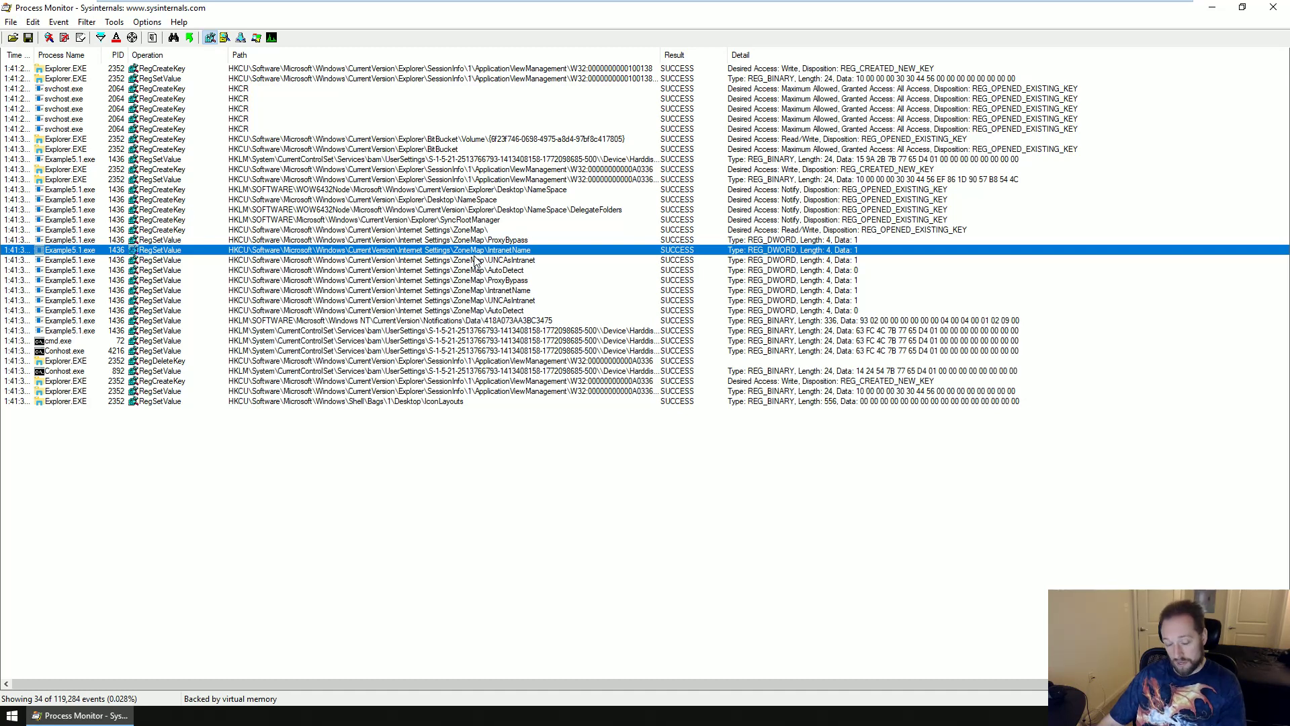
click(500, 270)
click(500, 290)
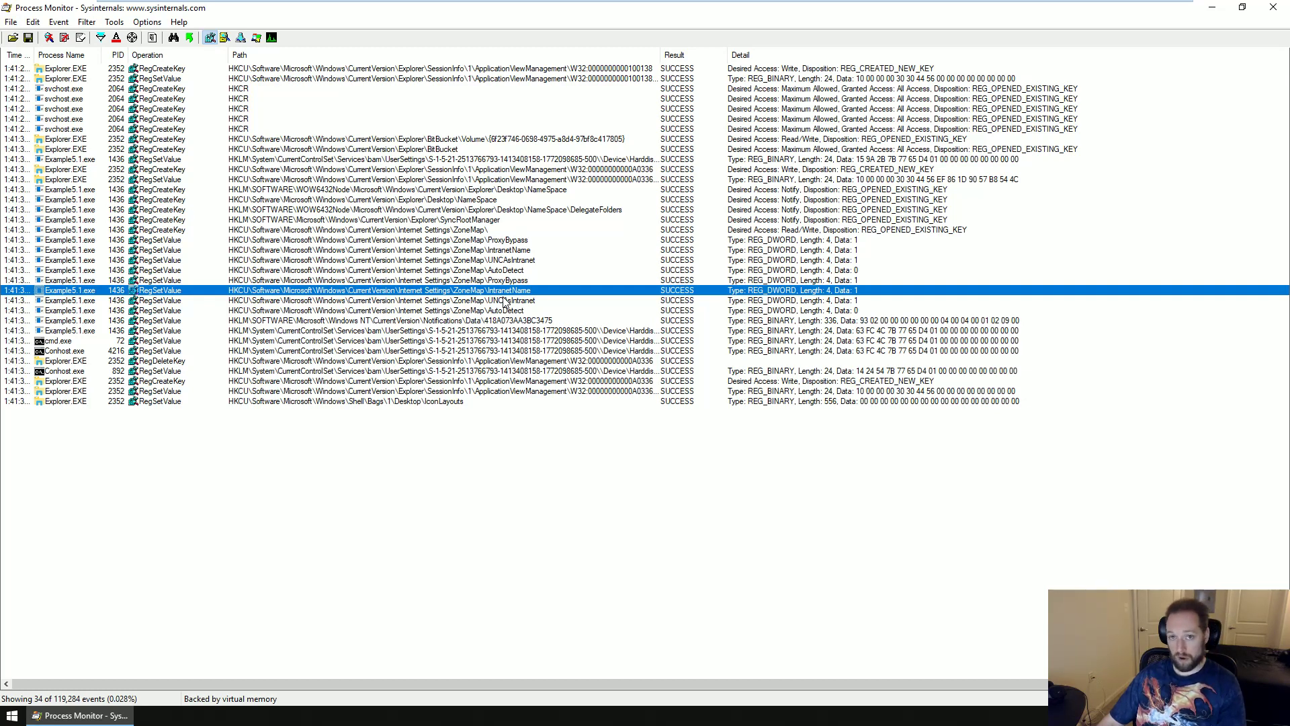
click(513, 242)
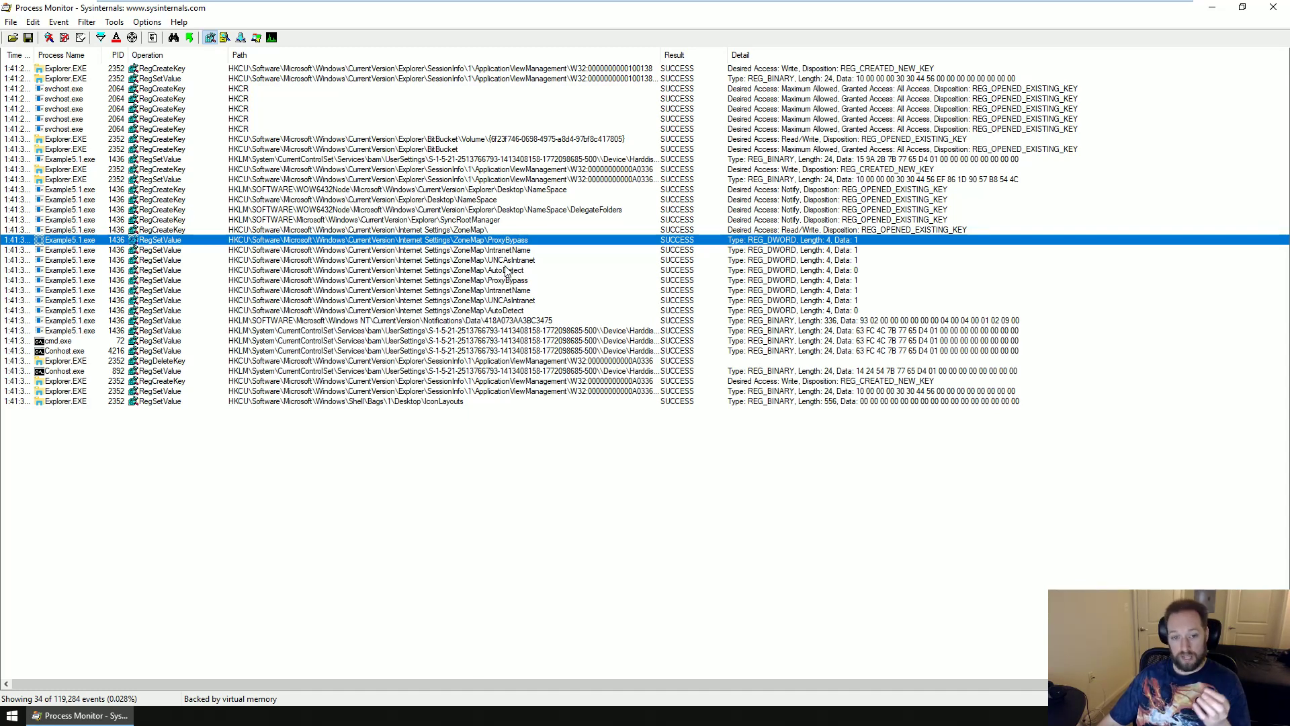
click(420, 260)
click(413, 289)
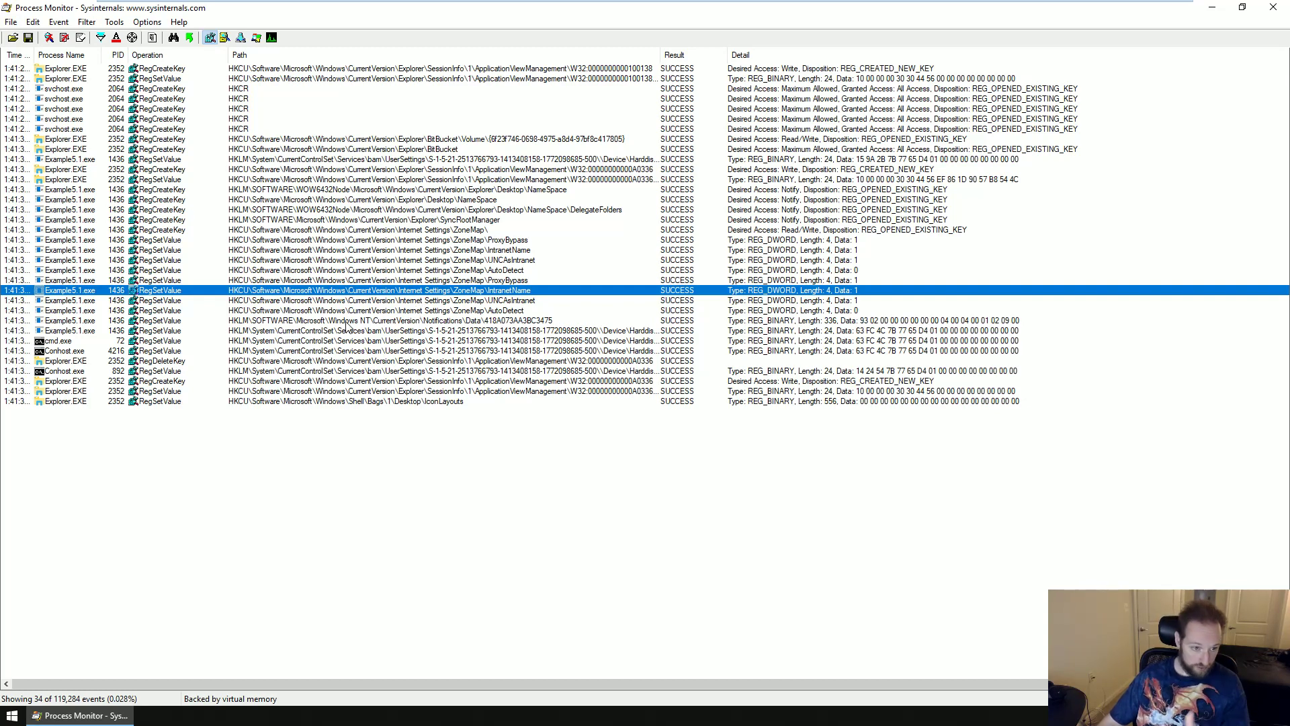
Inspect the bam UserSettings registry values set by cmd.exe and the two Conhost.exe processes.
click(355, 344)
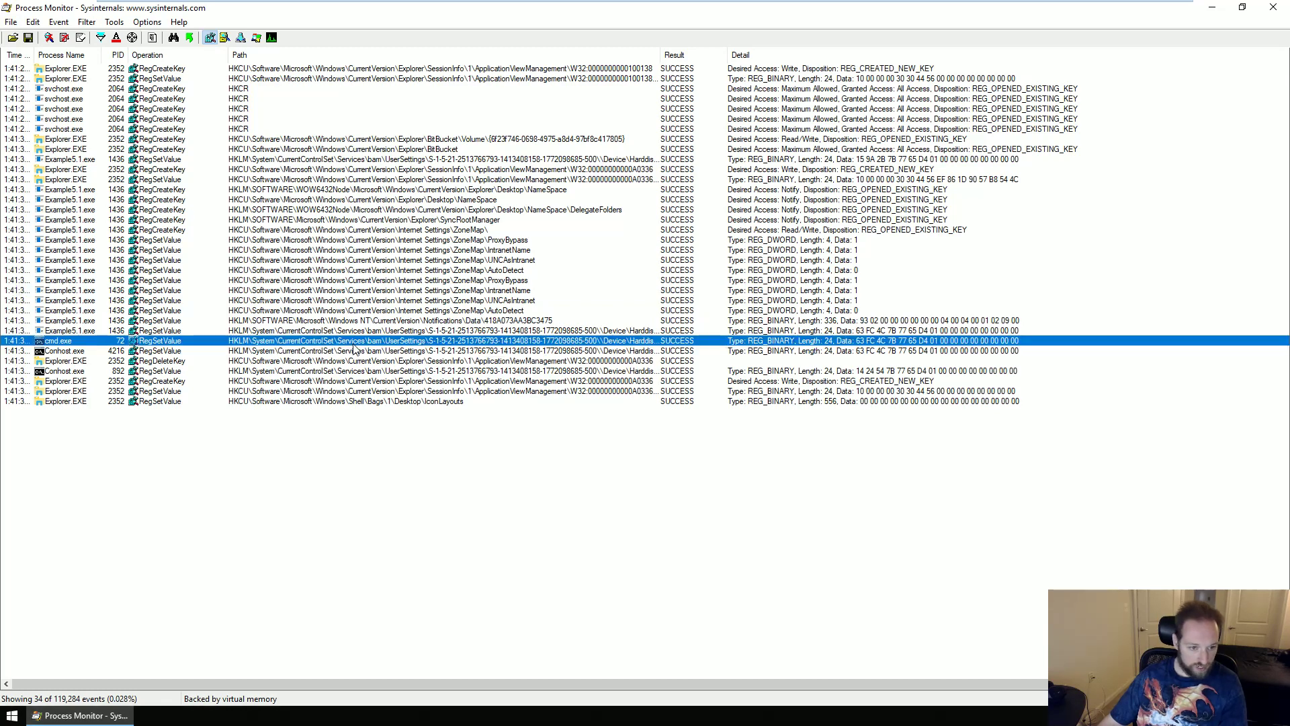
click(295, 353)
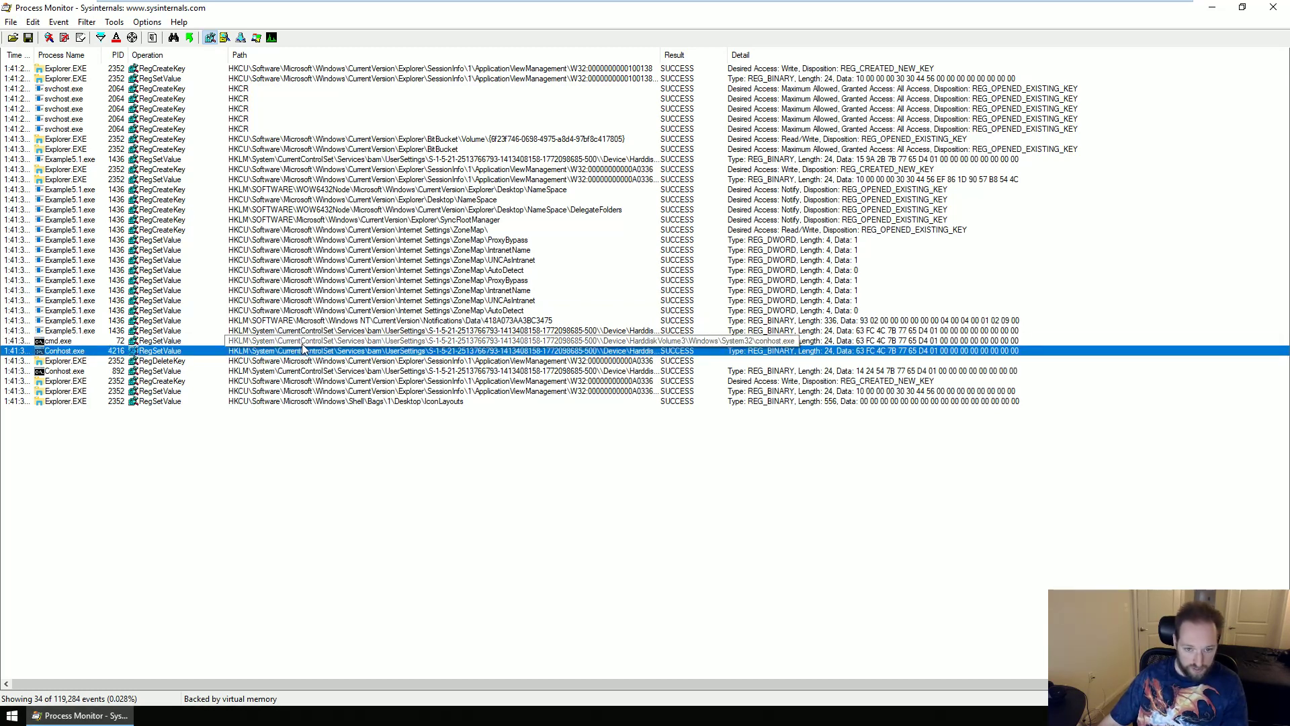
click(256, 374)
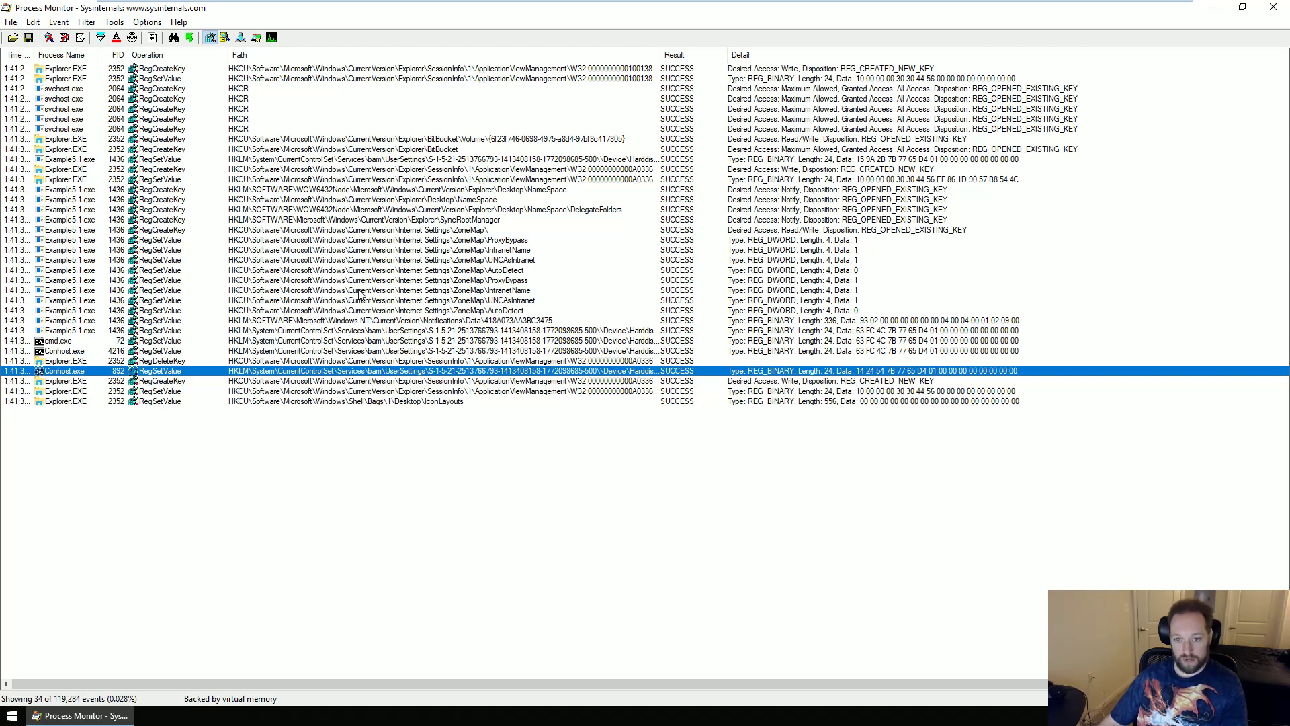
click(167, 342)
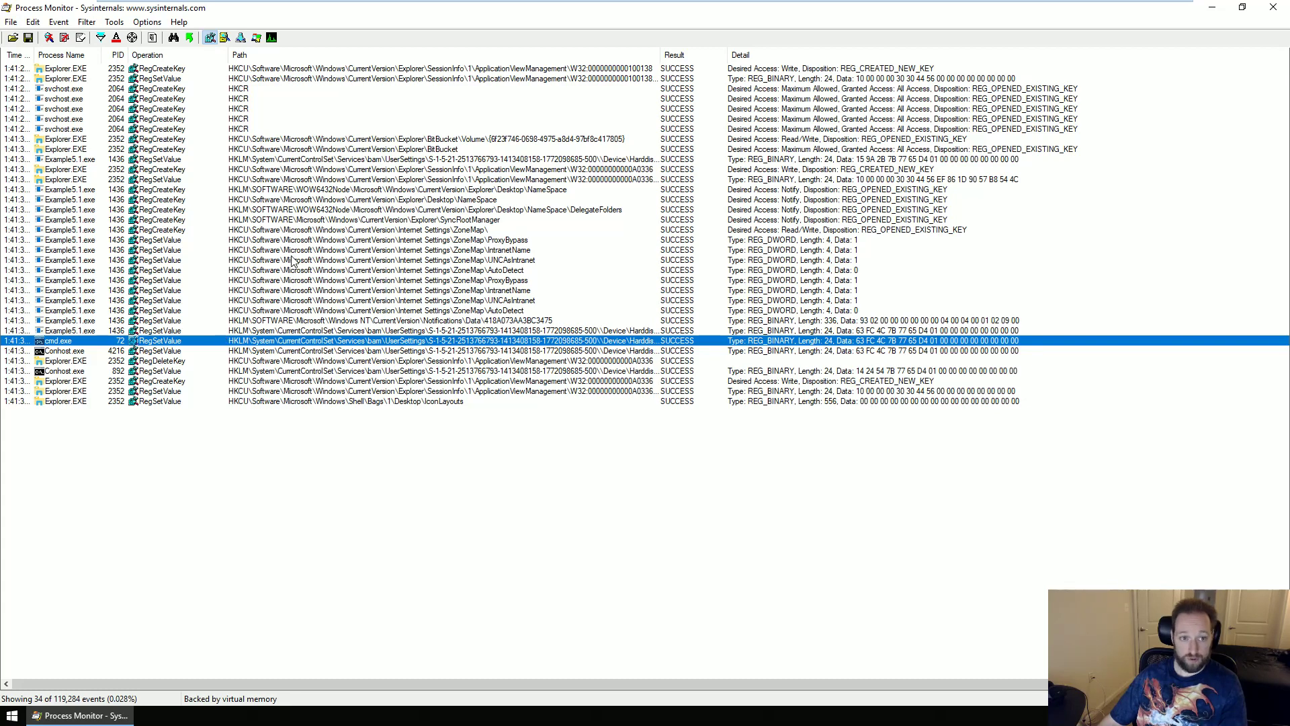
Hide registry activity, show process and thread activity, and locate the Example5.1.exe start events.
click(210, 38)
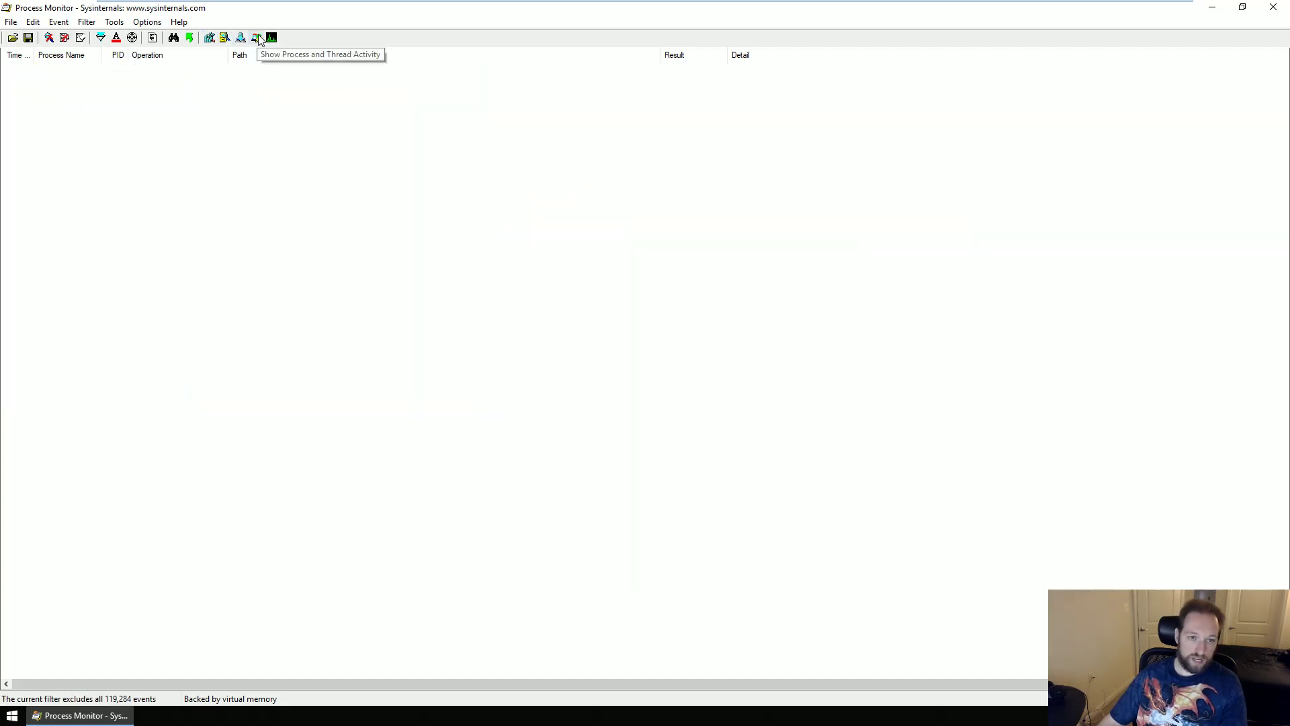
click(256, 38)
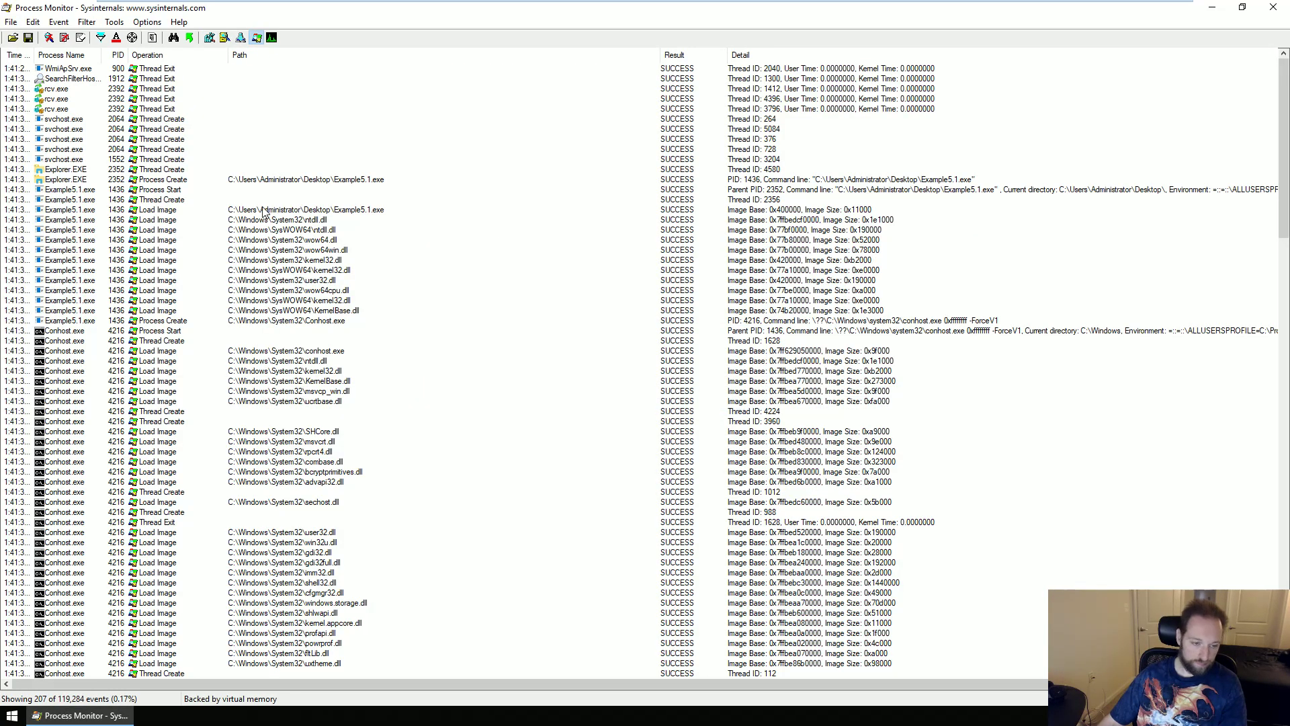
scroll(254, 215, down, 1)
click(161, 172)
scroll(194, 219, up, 1)
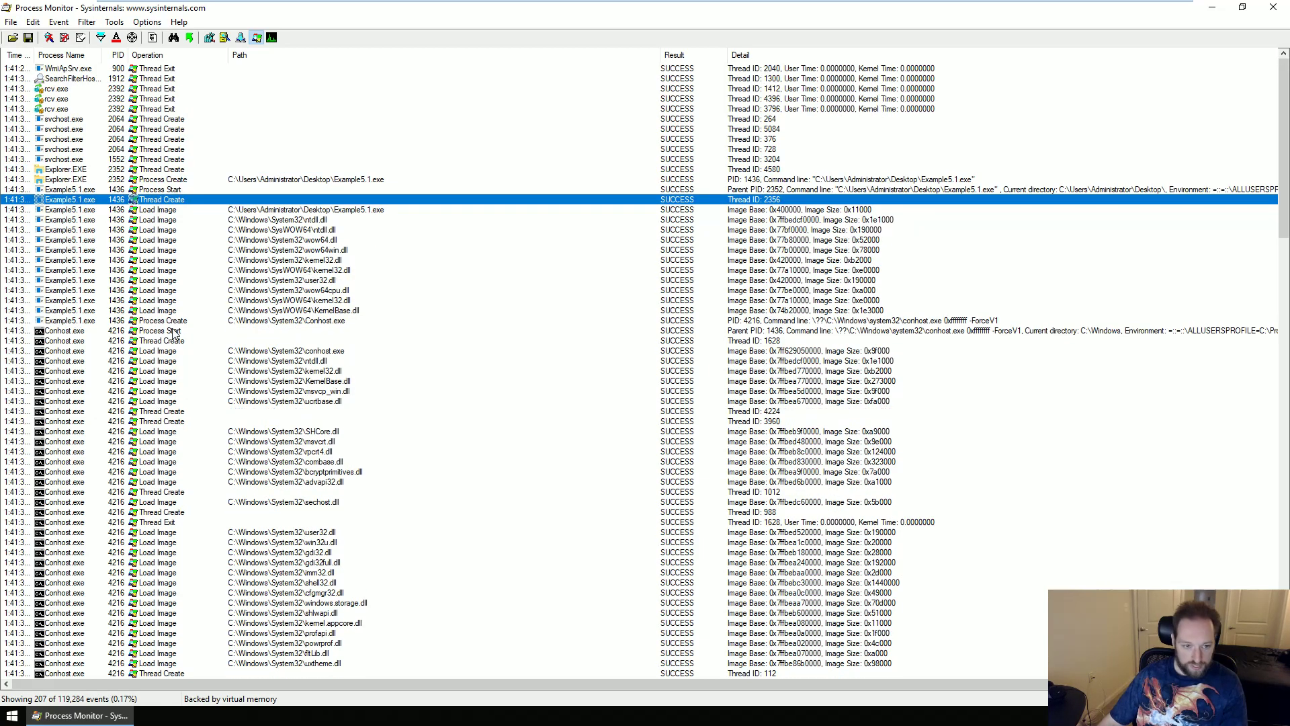
Inspect the Conhost.exe process creation and start events, including its command line, parent process and loaded system DLLs.
click(161, 322)
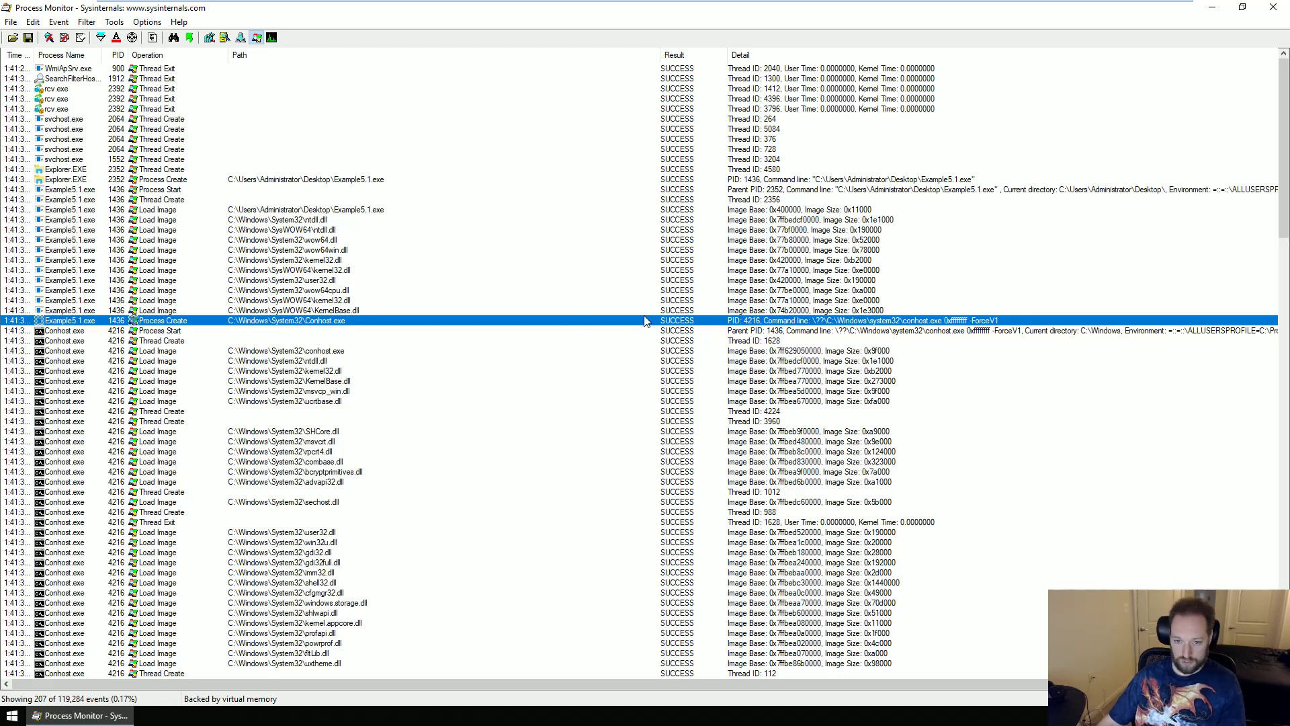
click(235, 333)
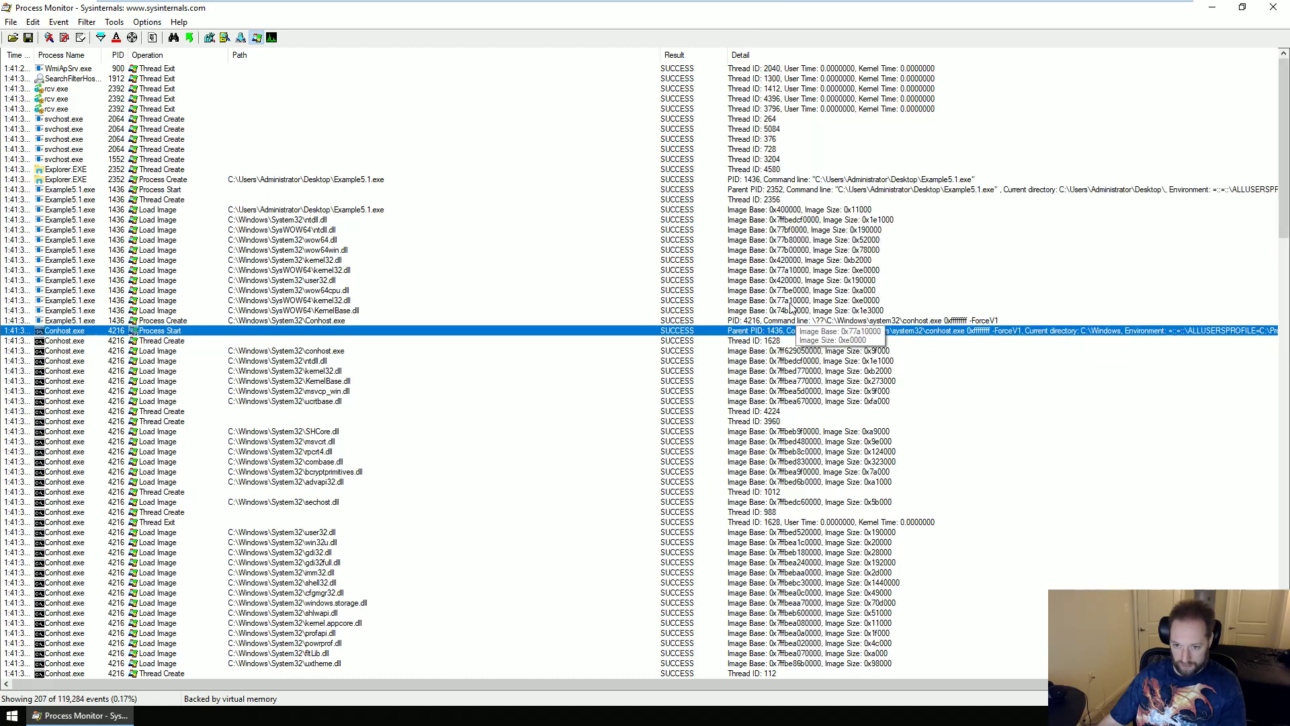
click(360, 363)
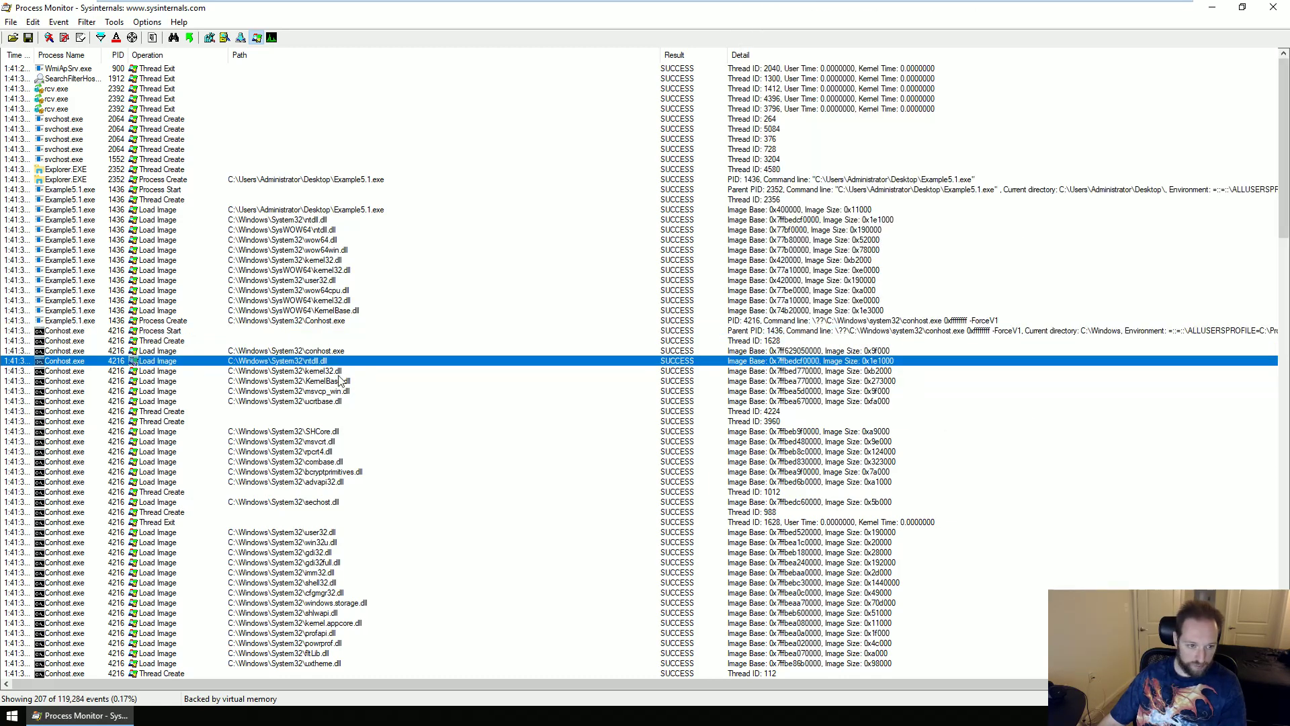
scroll(376, 399, down, 8)
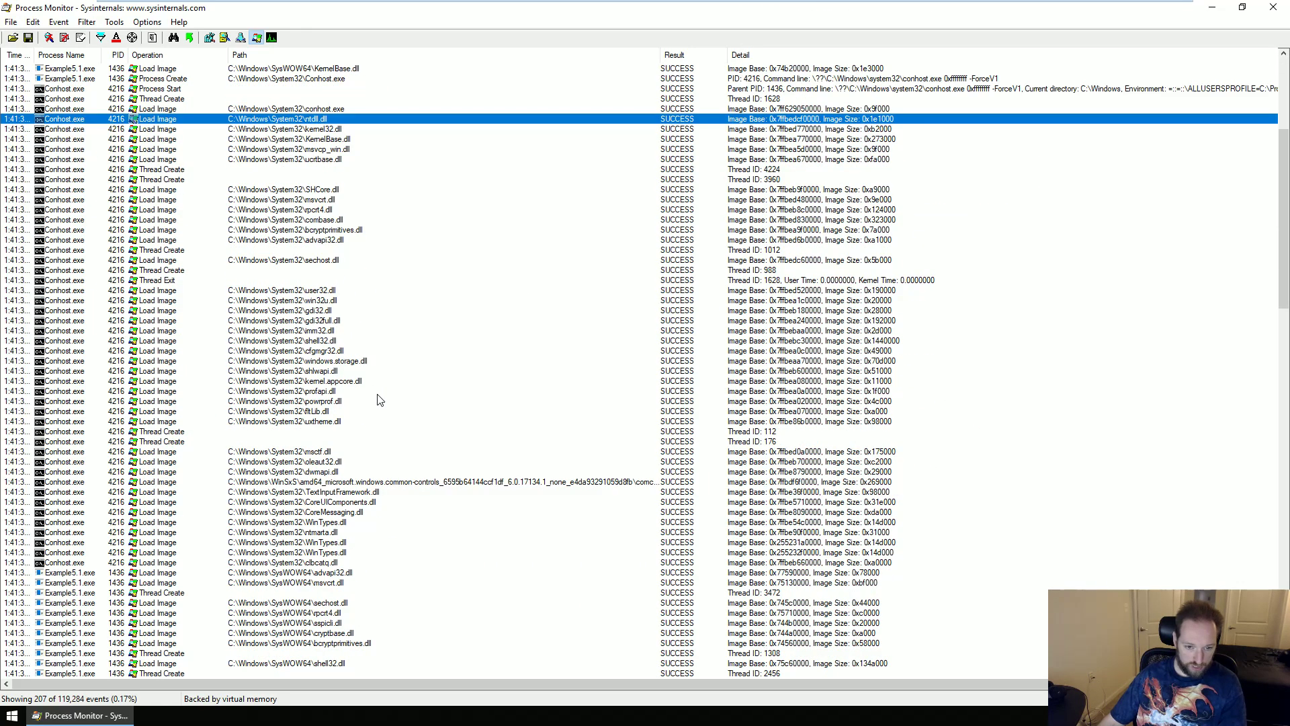
scroll(378, 401, down, 9)
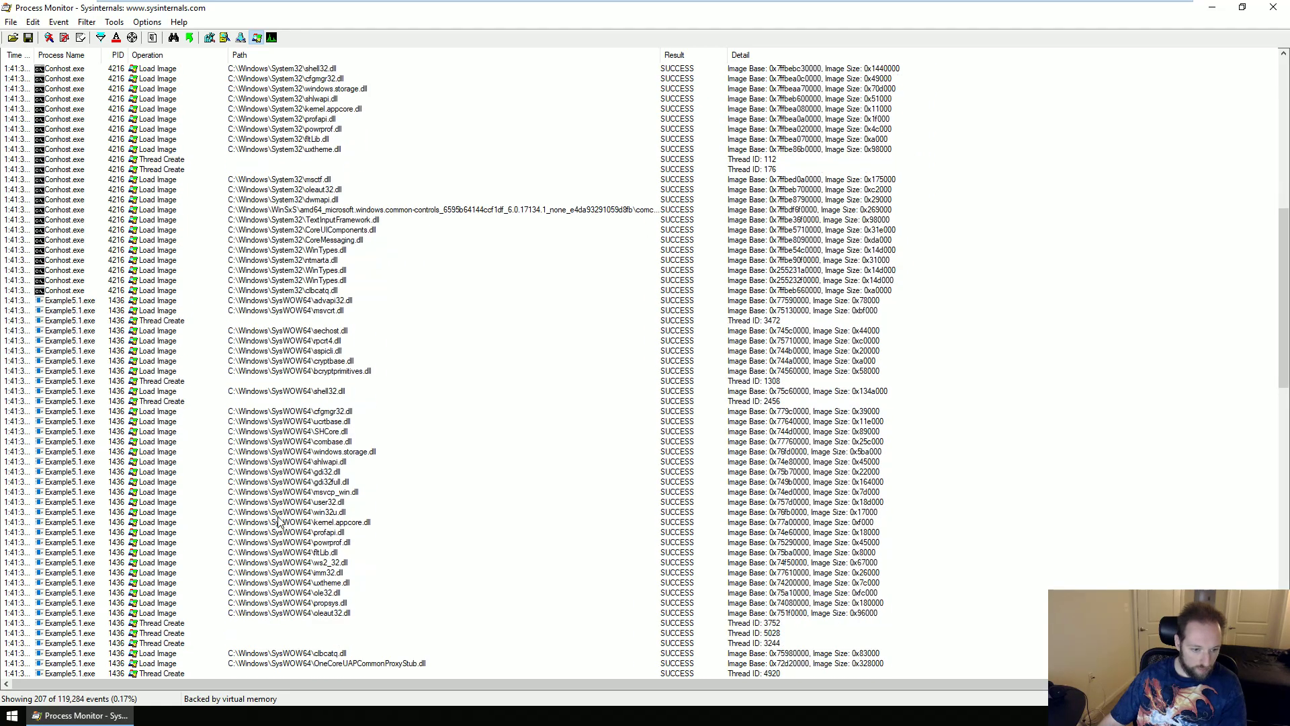
Follow Example5.1.exe's image loads to its cmd.exe creation event and inspect the delete command line and subsequent exit events.
click(292, 523)
scroll(293, 538, down, 7)
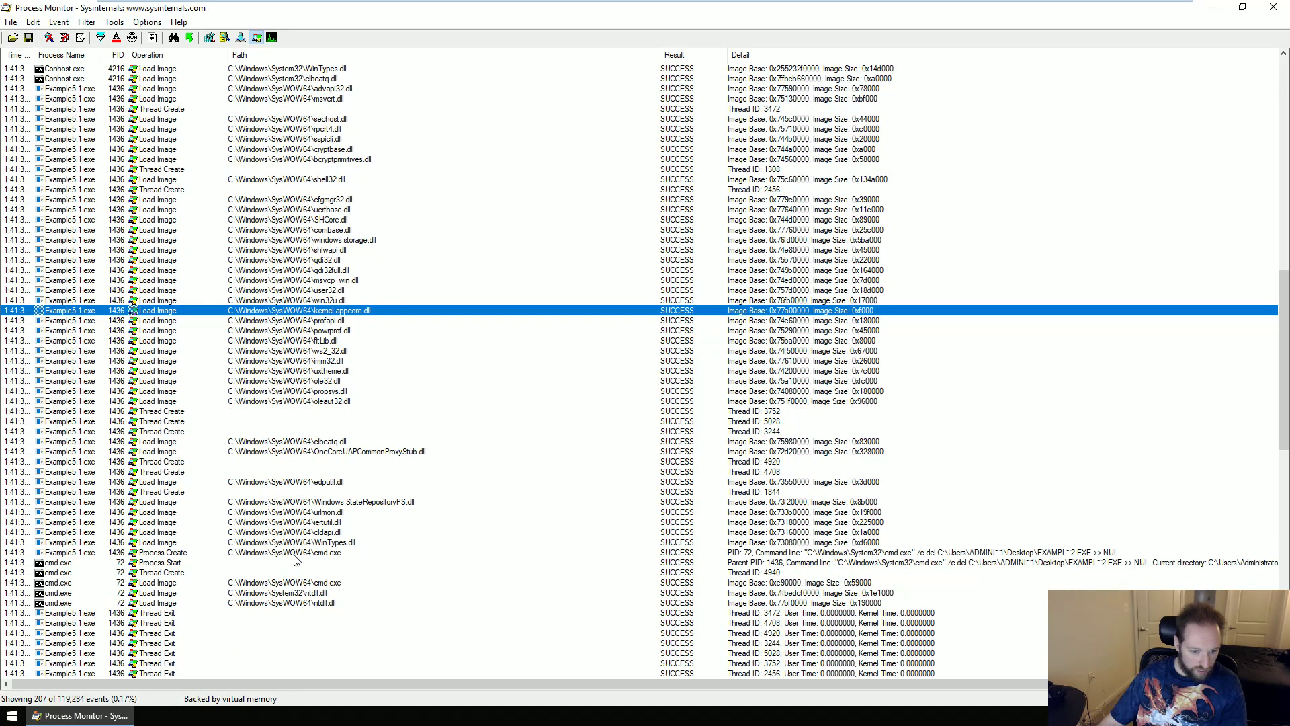
click(301, 543)
scroll(309, 550, down, 1)
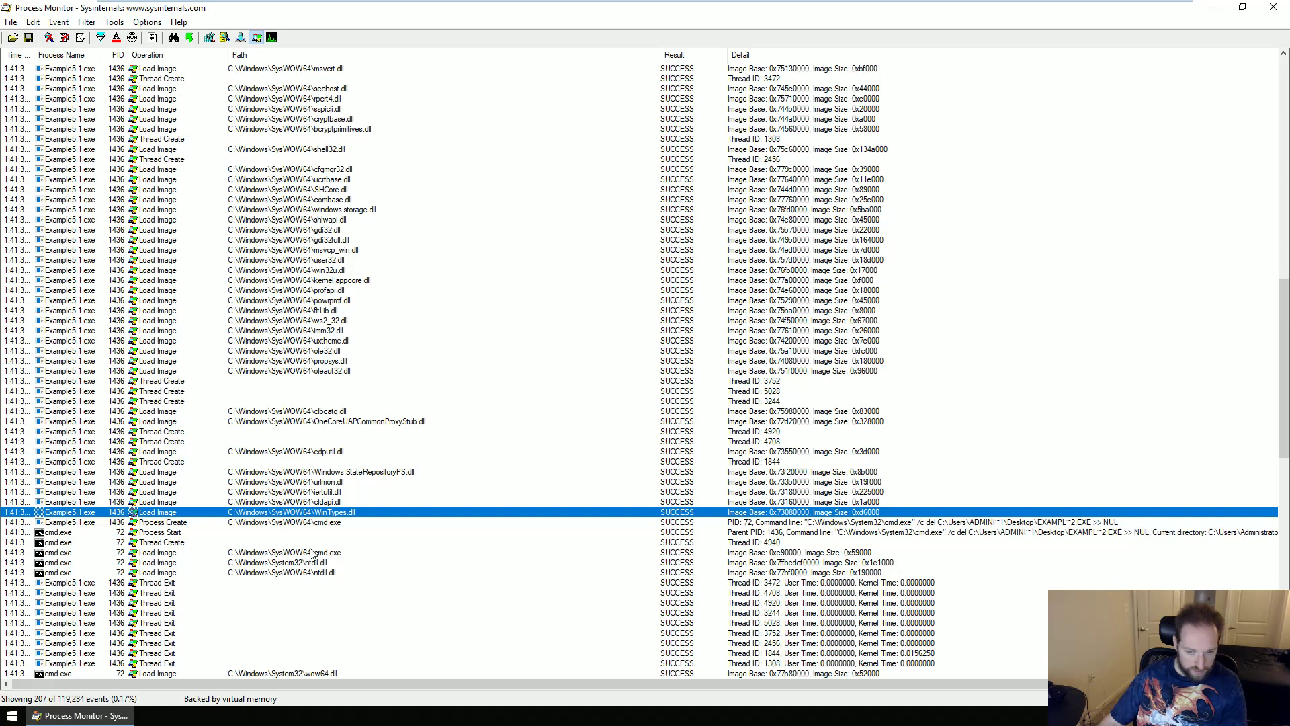
click(326, 525)
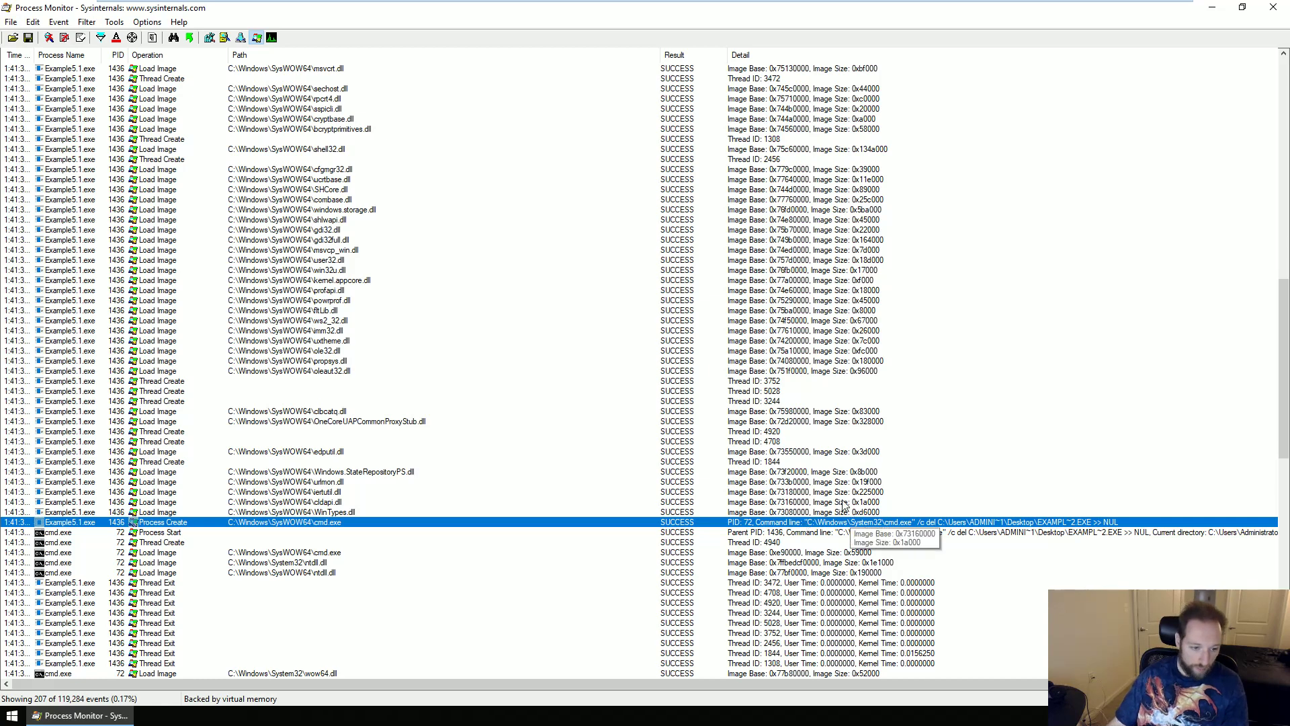
scroll(804, 524, down, 9)
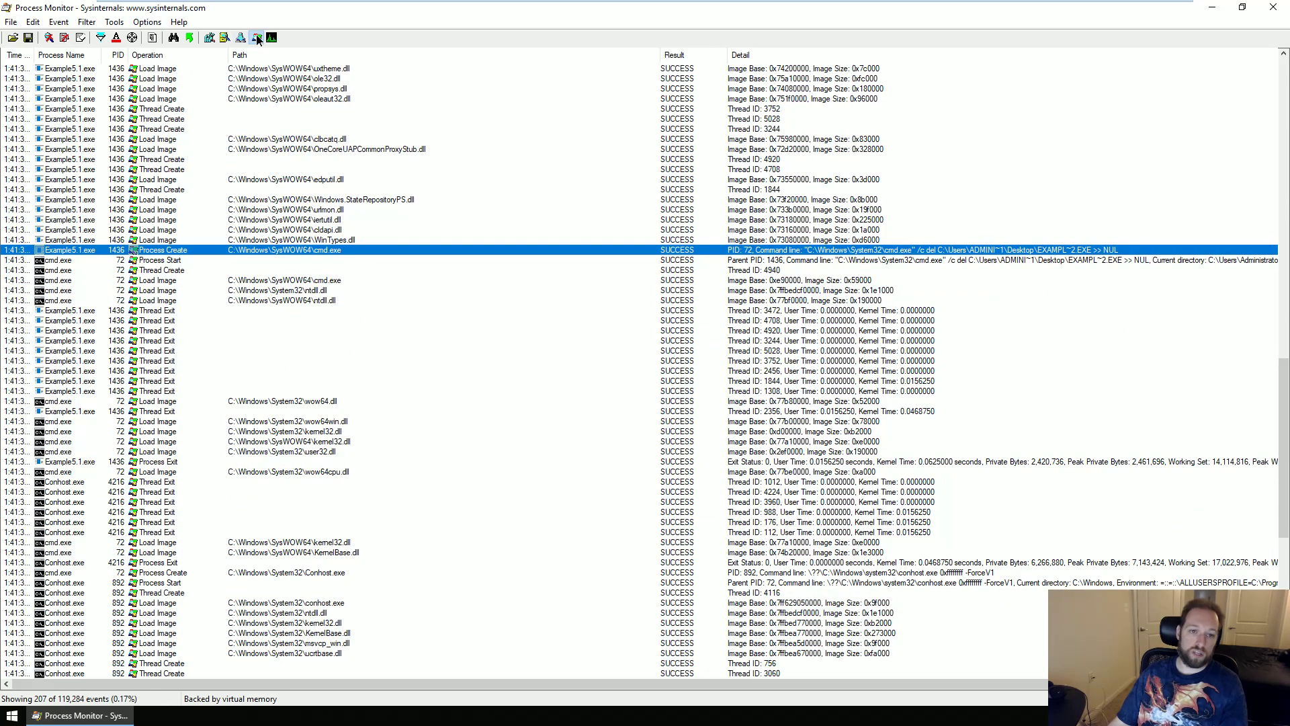
Hide process and thread activity, show file system activity, and exclude ReadFile events.
click(256, 37)
click(225, 38)
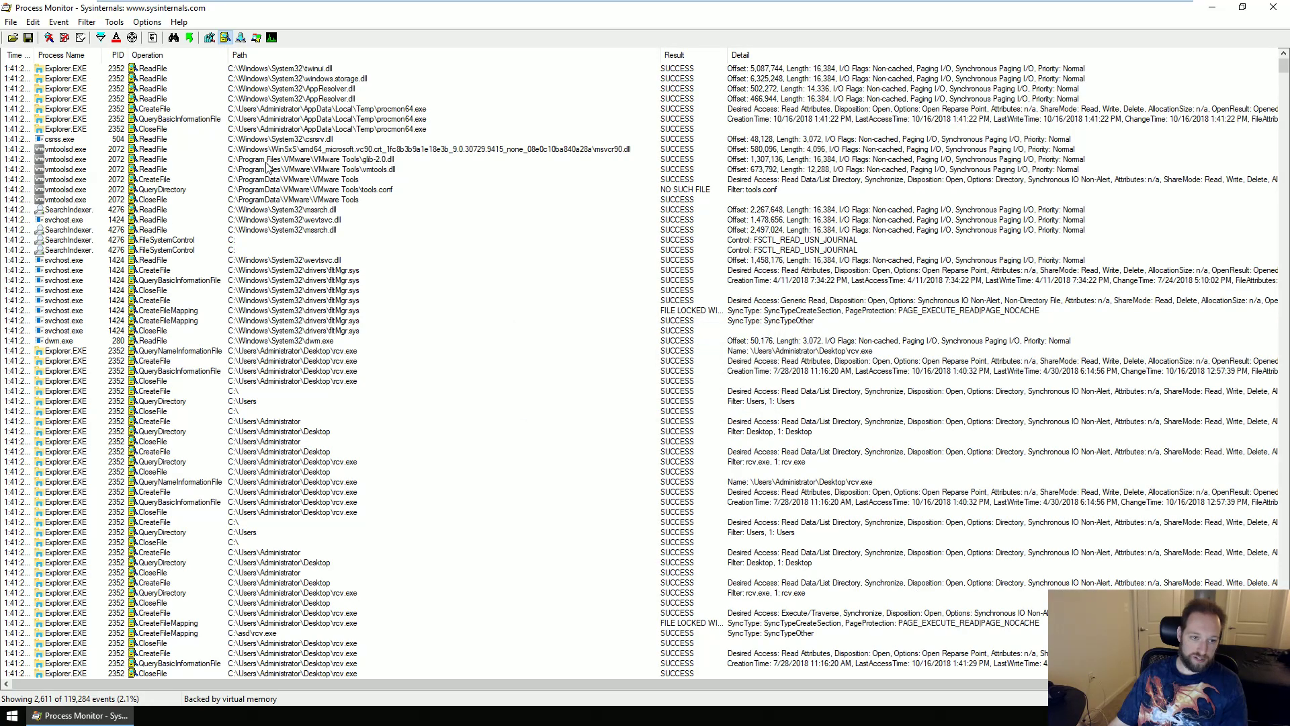
right_click(160, 79)
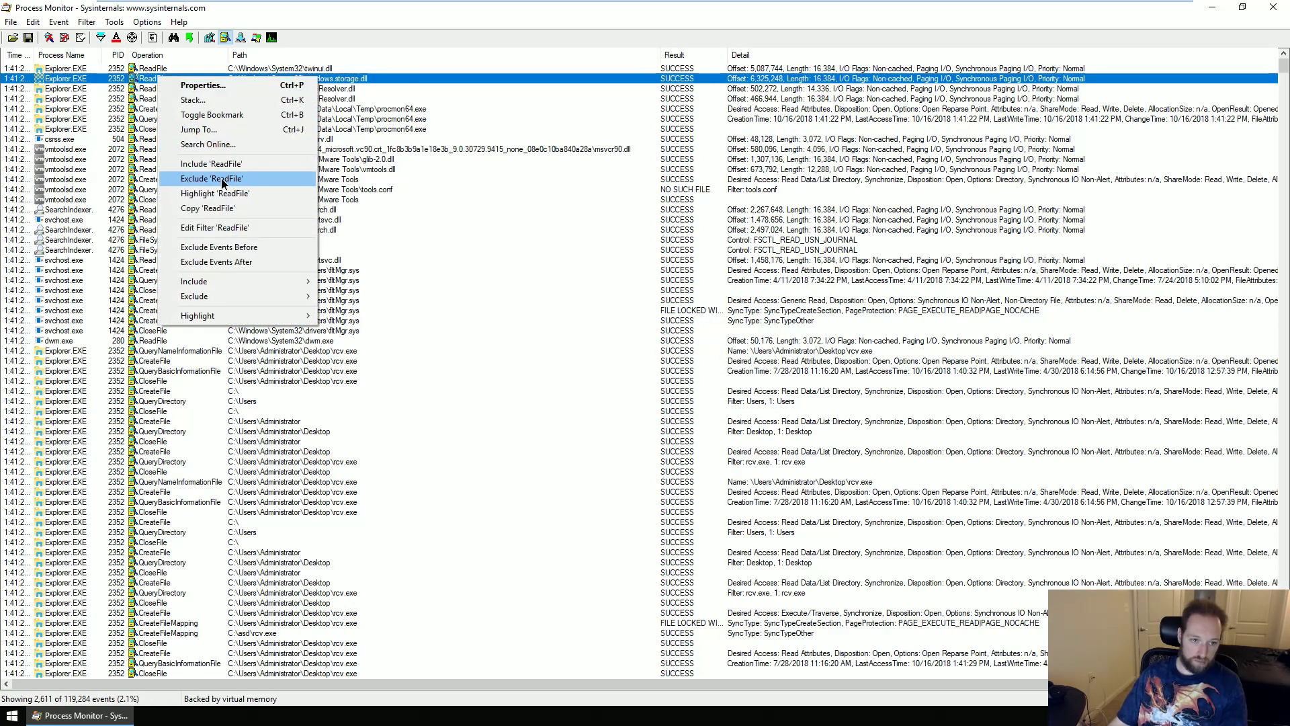
click(223, 179)
Exclude the QueryBasicInformationFile, CloseFile and FileSystemControl operations from the file system events.
right_click(178, 84)
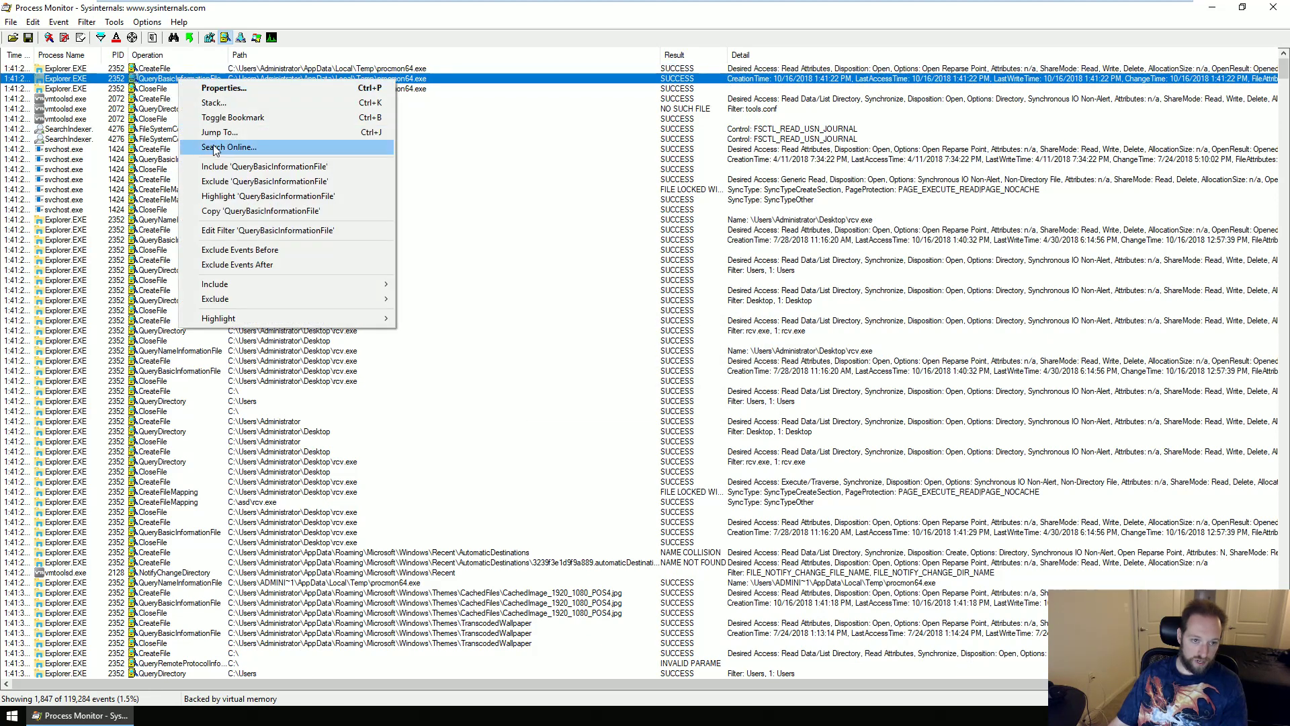
click(224, 179)
right_click(170, 84)
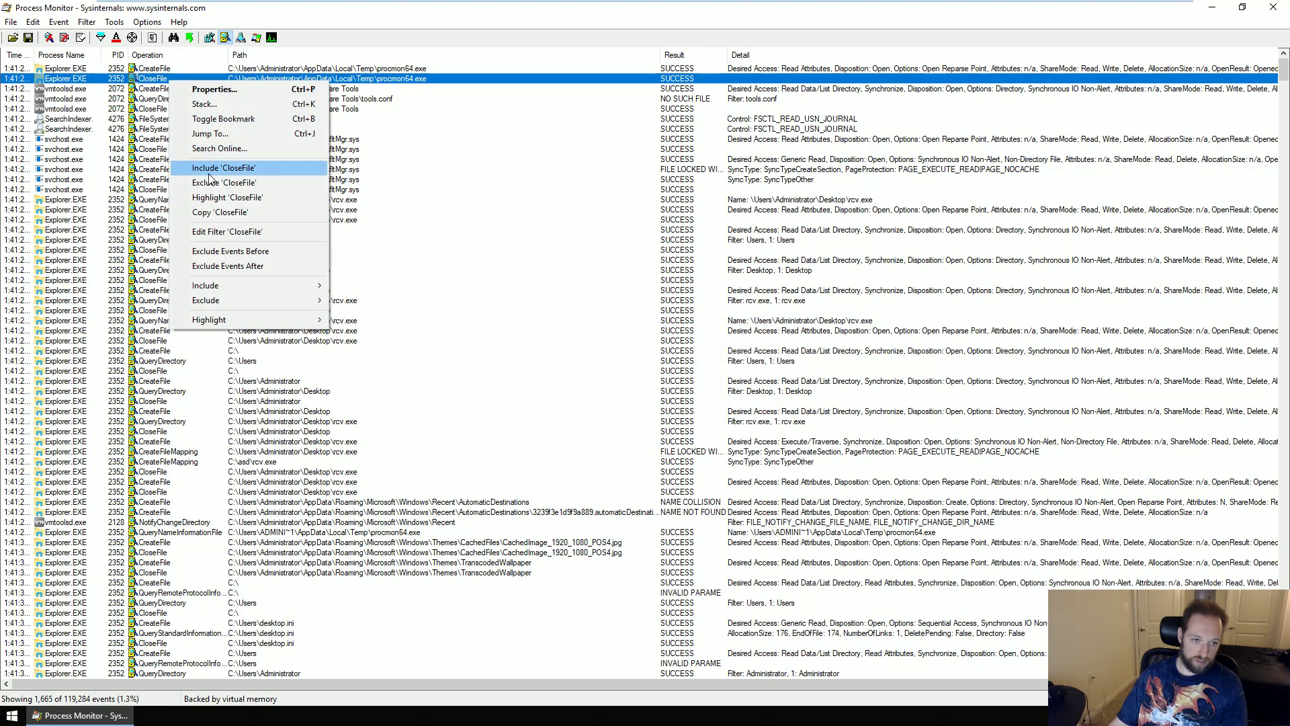
click(224, 179)
right_click(177, 99)
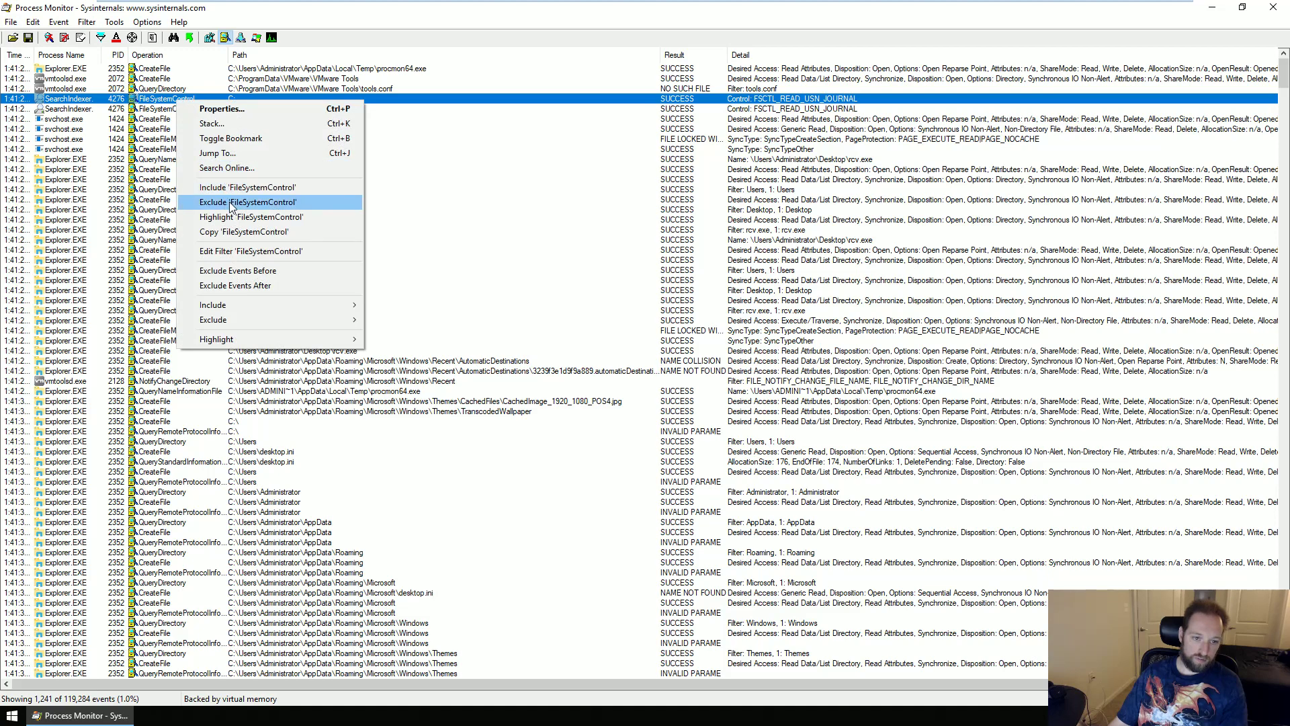
click(228, 202)
Exclude the CreateFileMapping, QueryNameInformationFile and QueryDirectory operations from the event list.
right_click(179, 120)
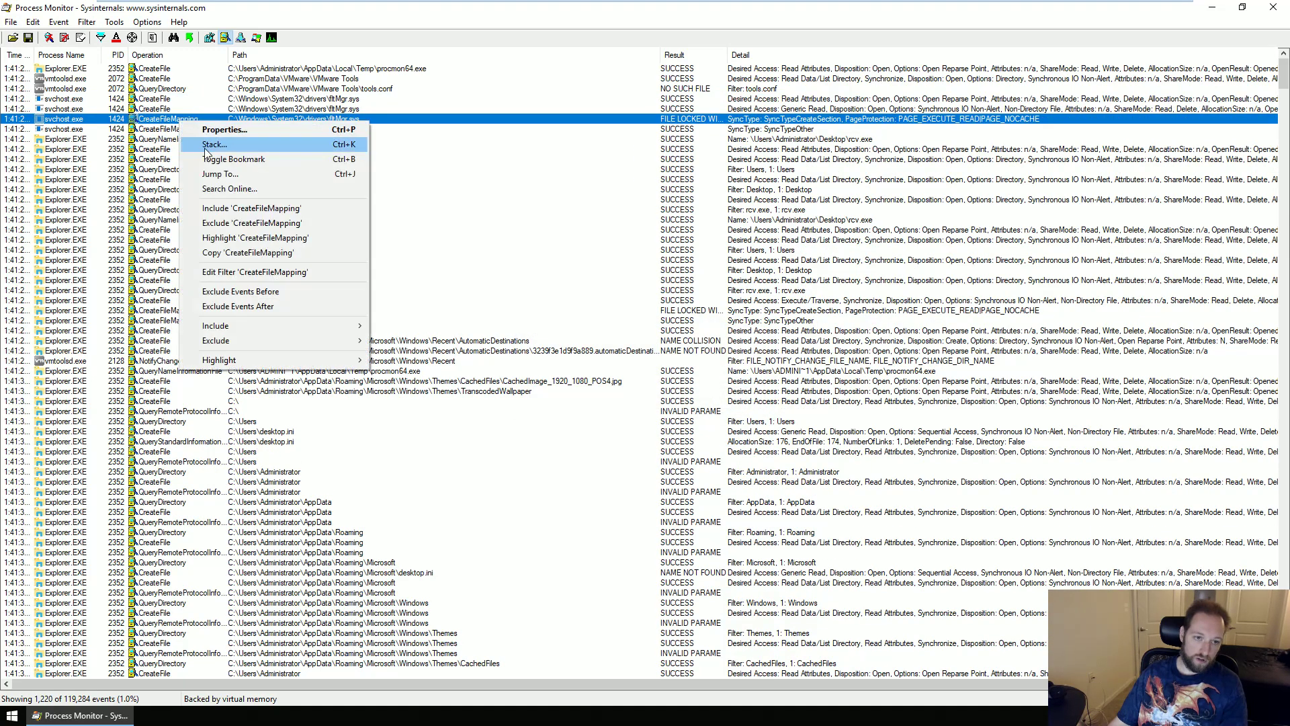
click(225, 223)
right_click(187, 119)
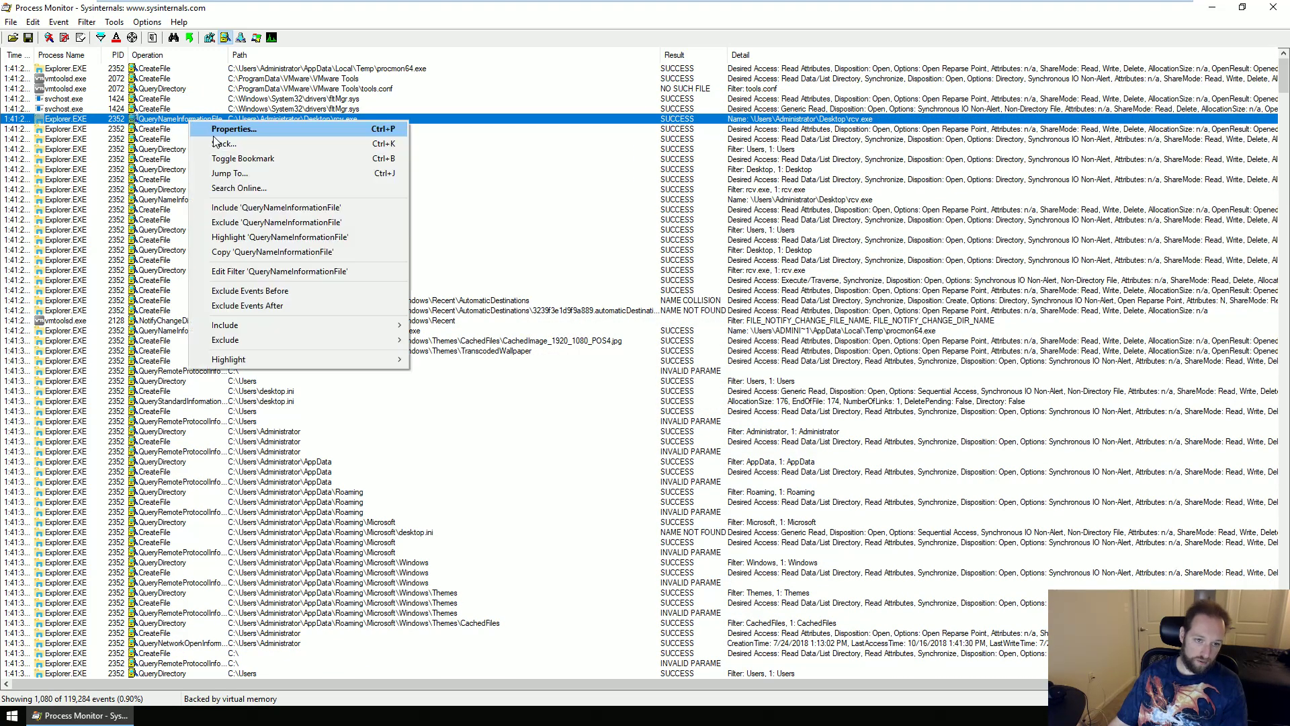
click(248, 222)
right_click(178, 140)
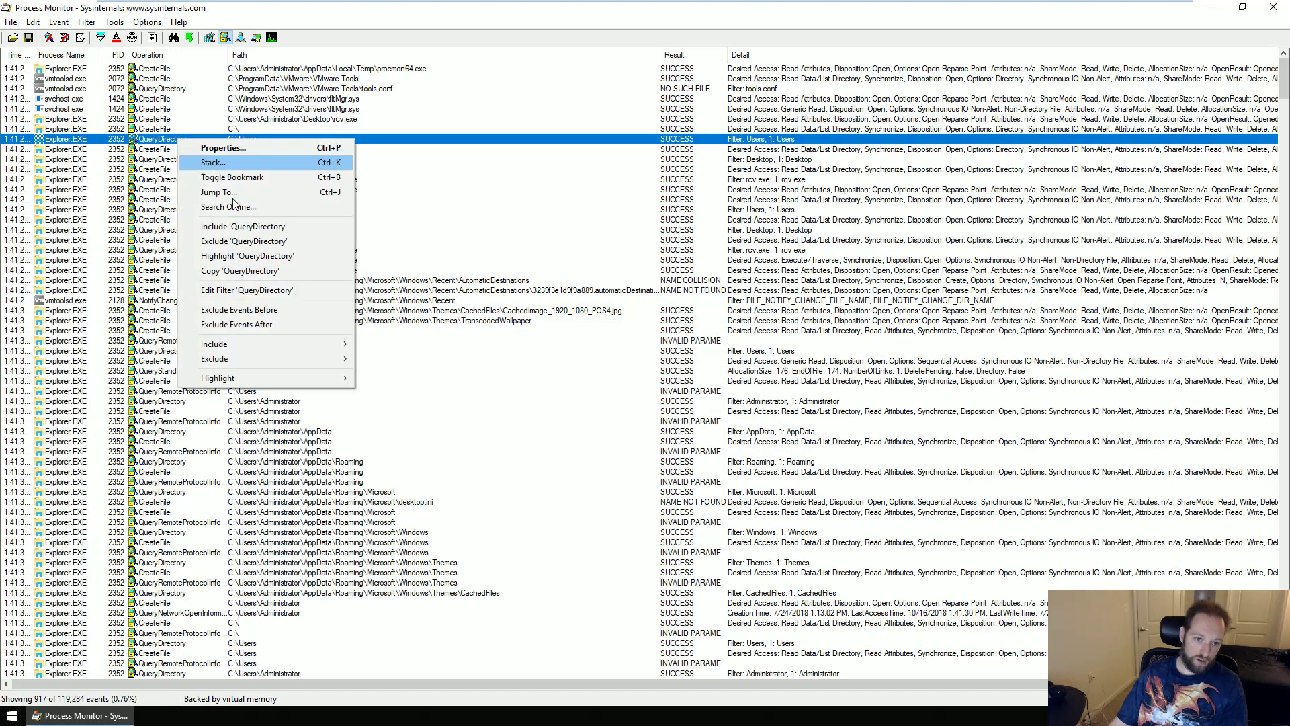
click(216, 240)
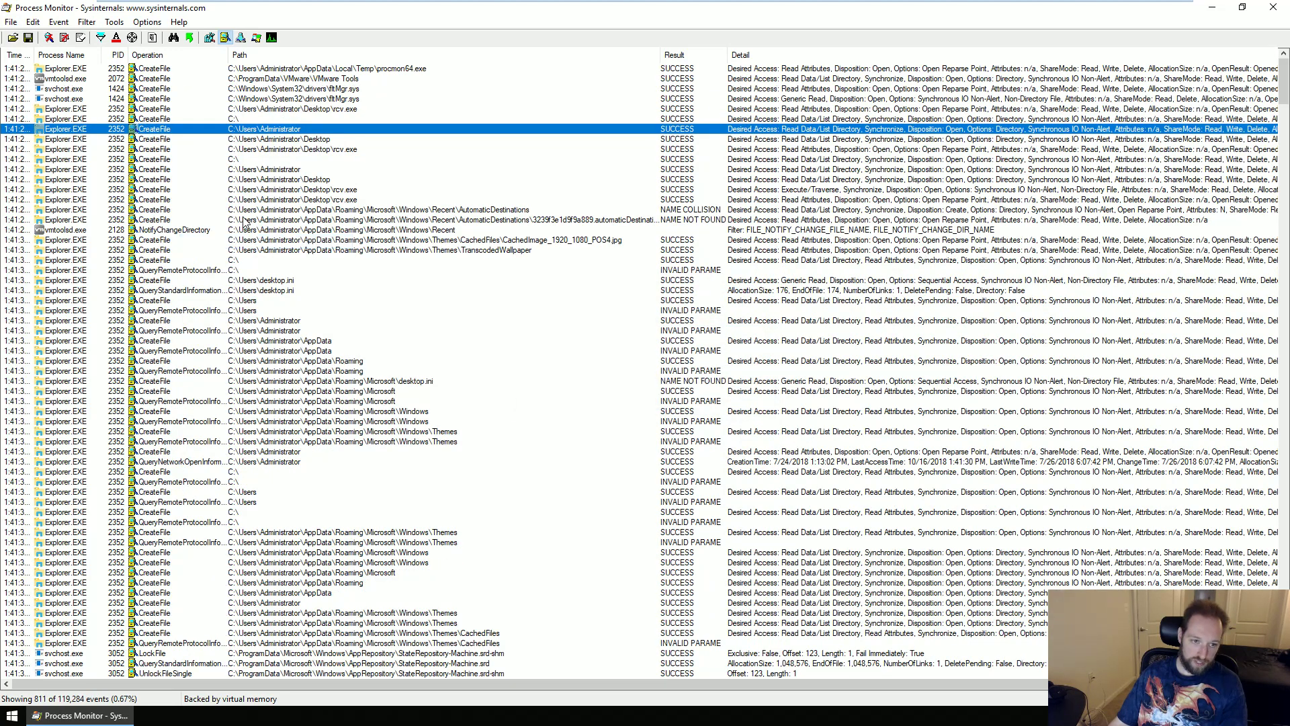
Exclude the NotifyChangeDirectory, QueryRemoteProtocolInformation, QueryStandardInformationFile and QueryNetworkOpenInformationFile operations from the event list.
right_click(207, 231)
click(272, 328)
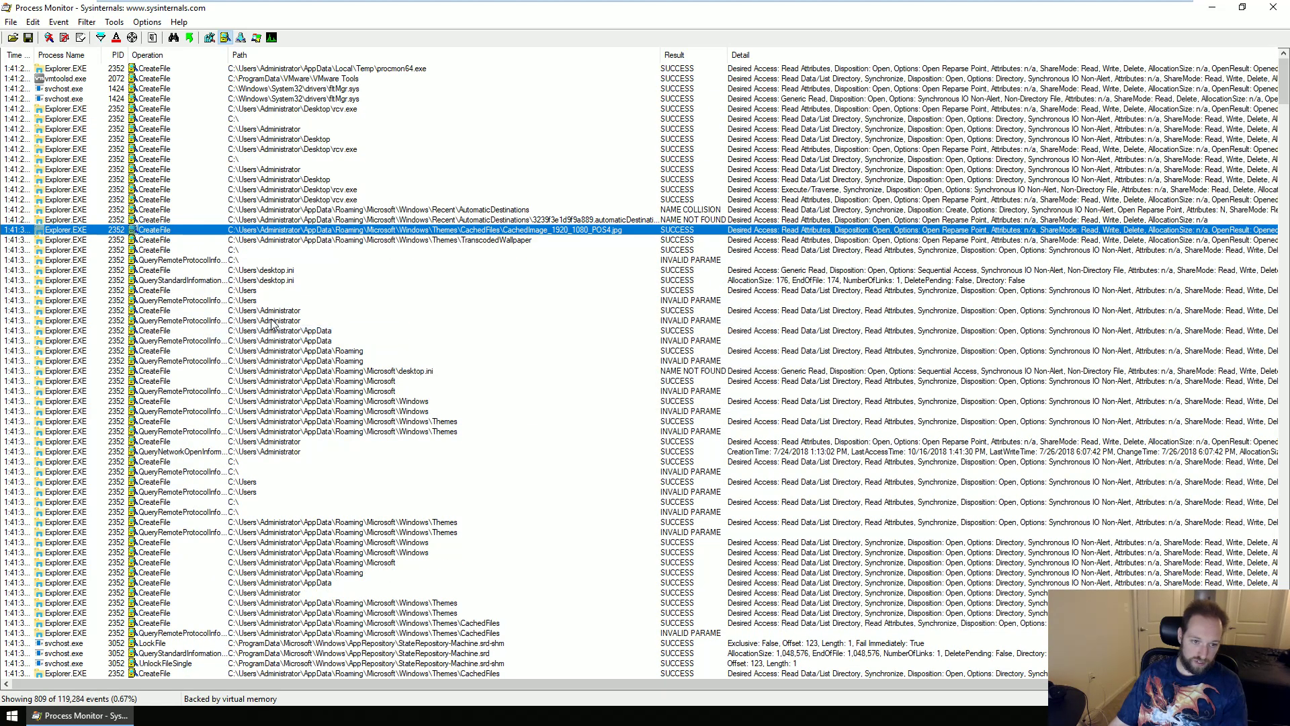
right_click(199, 259)
click(232, 360)
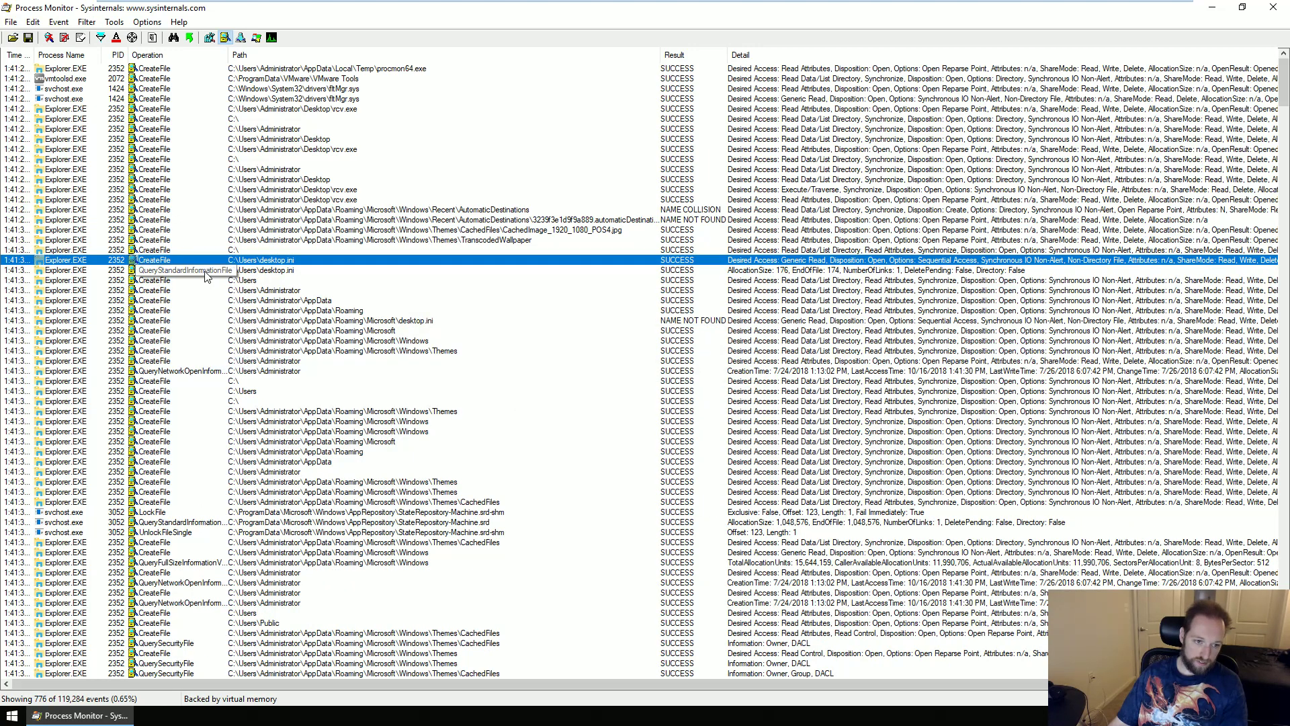
right_click(204, 270)
click(260, 370)
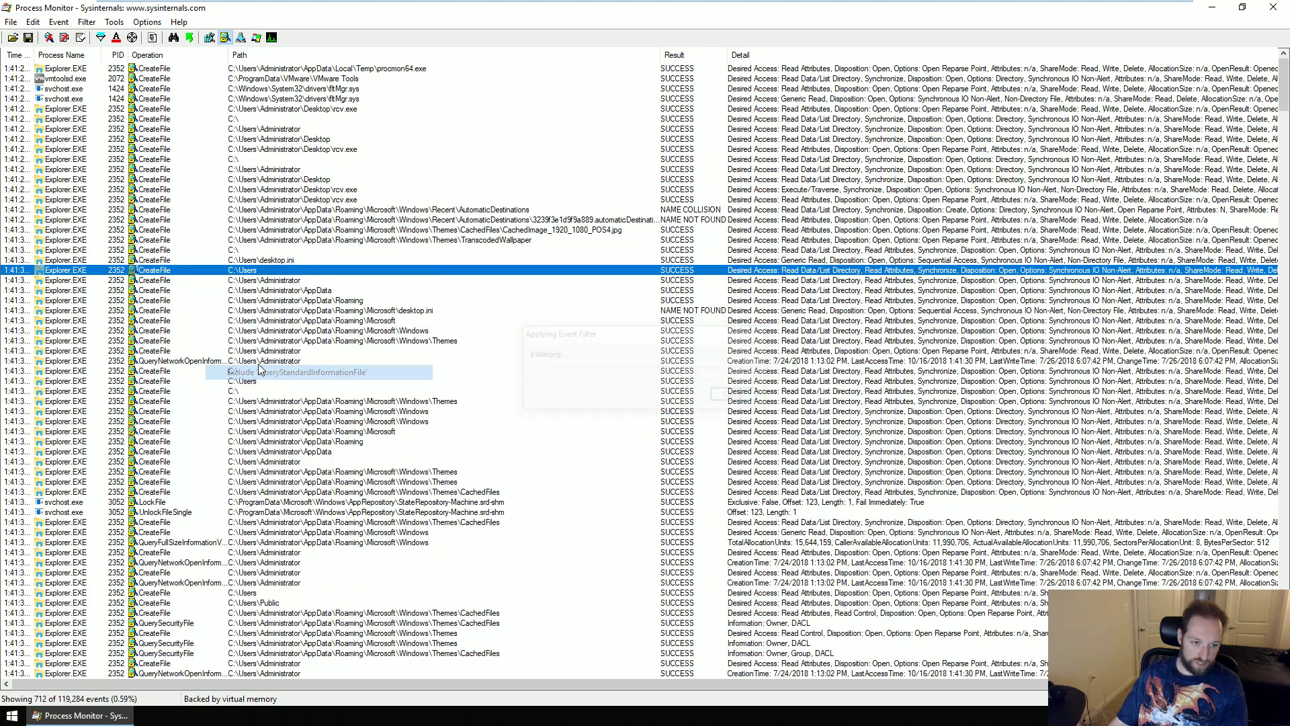
right_click(212, 360)
click(274, 461)
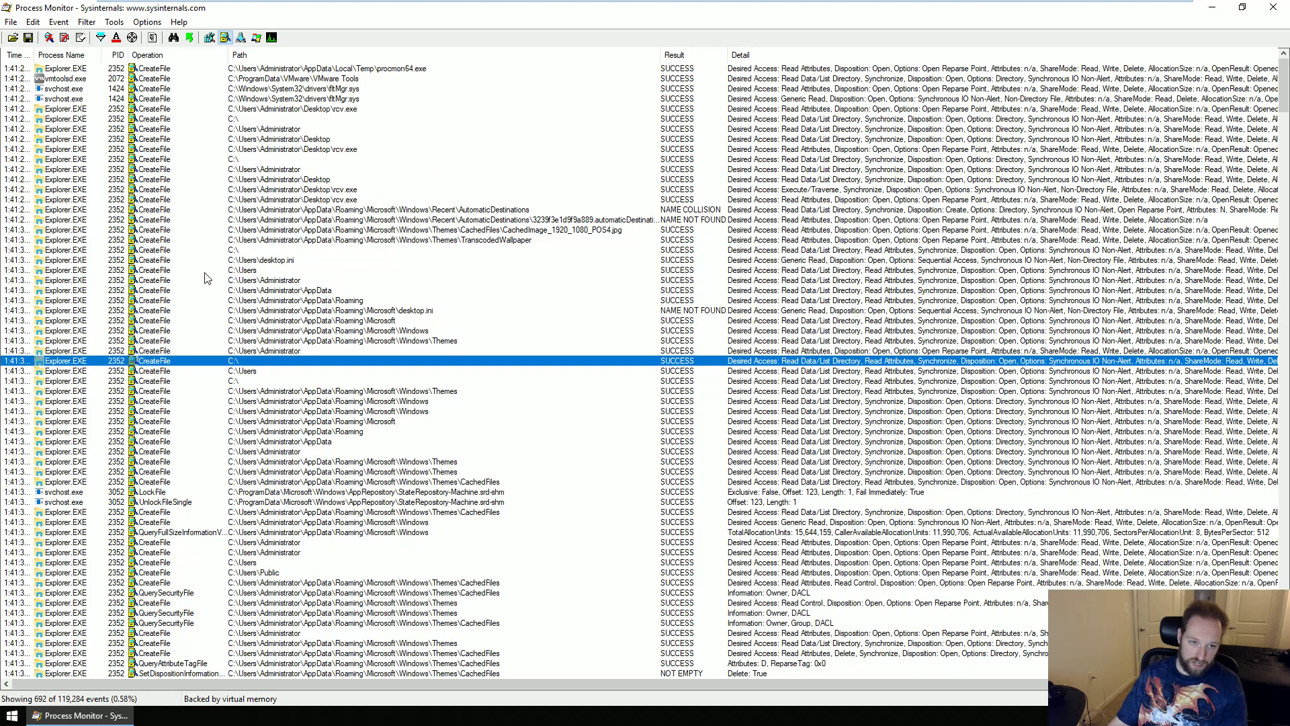
Locate the first Example5.1.exe file events and inspect its CreateFile and QuerySecurityFile operations on conhost.exe.
scroll(215, 235, down, 20)
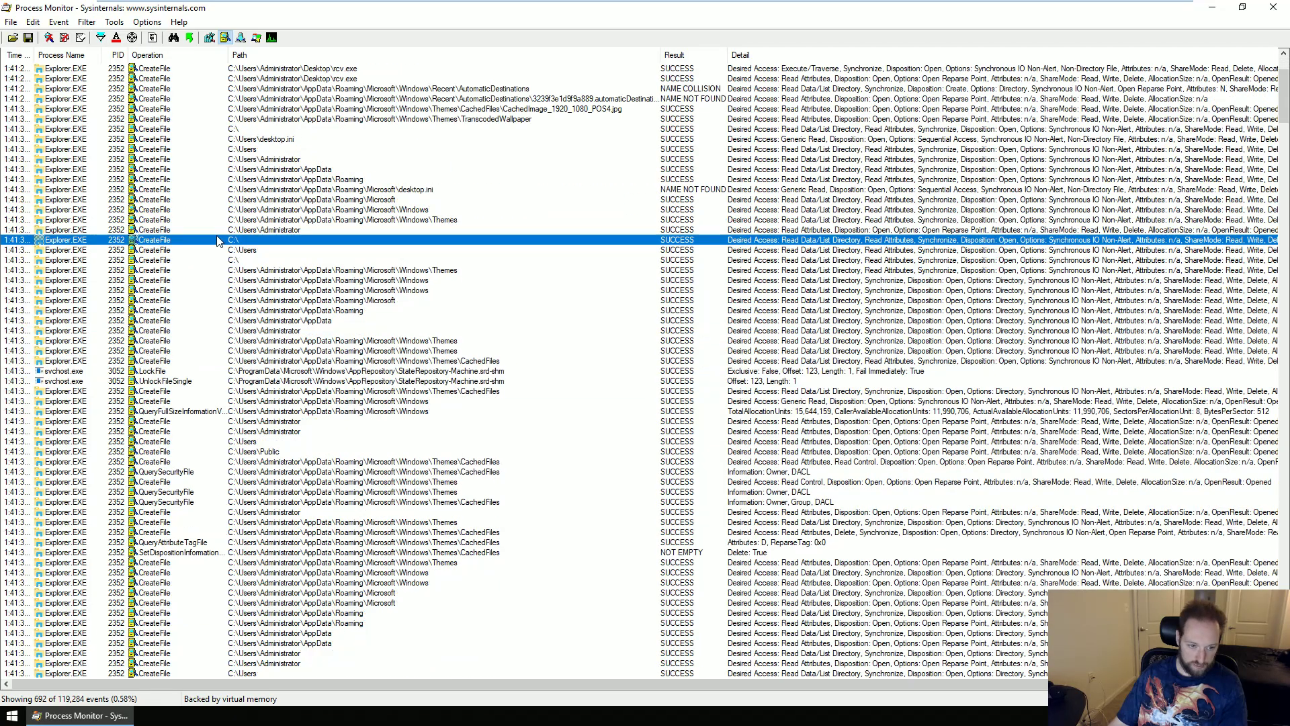
scroll(215, 250, down, 19)
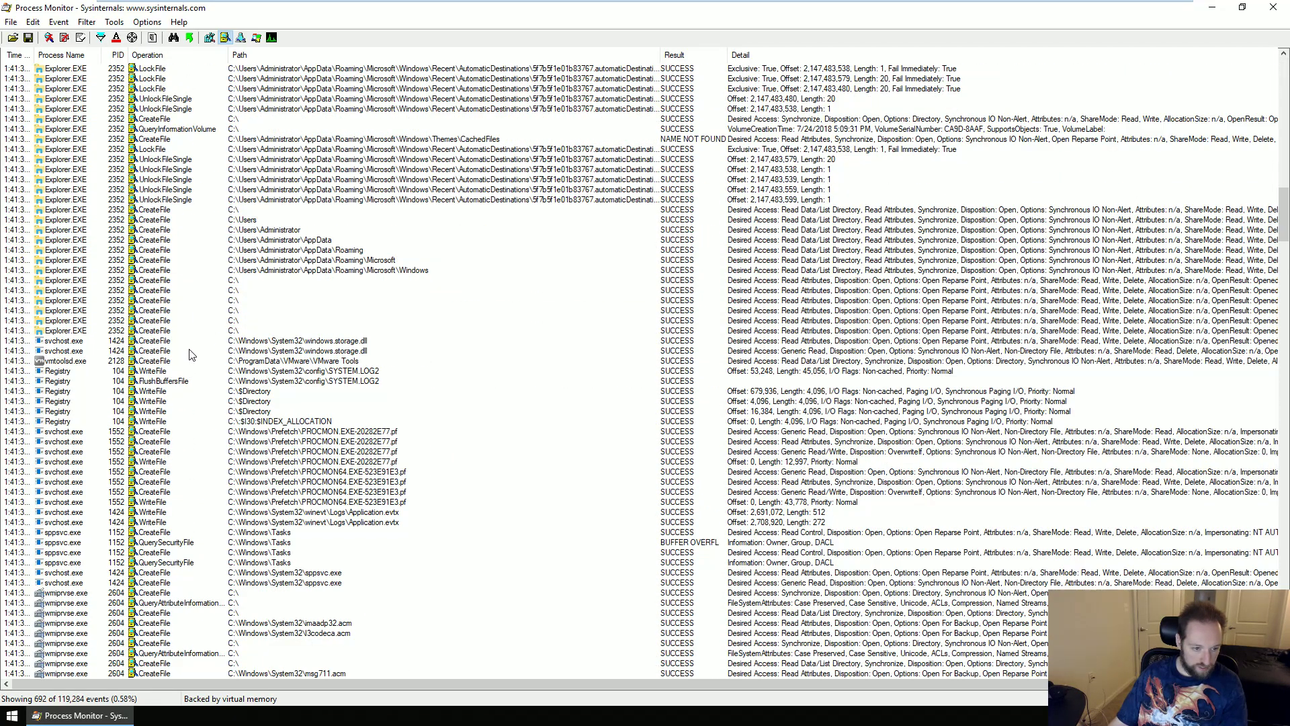
scroll(188, 357, down, 14)
scroll(187, 393, down, 12)
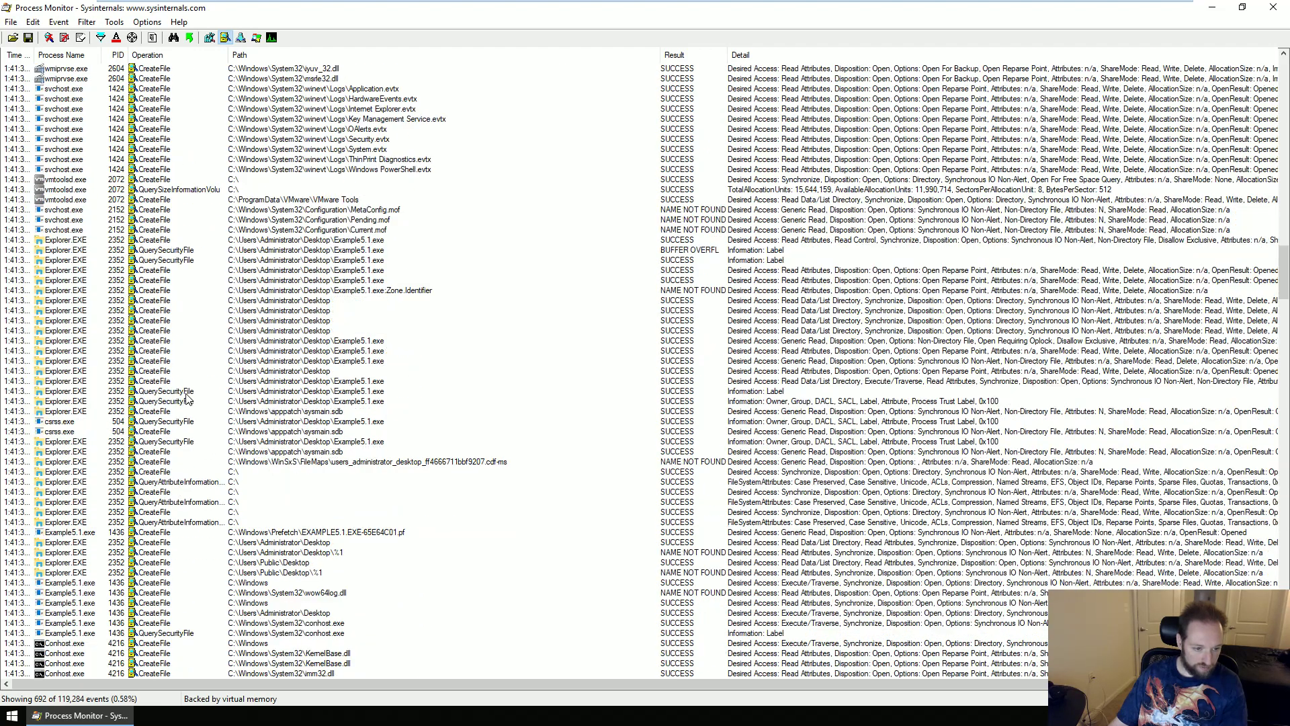
click(200, 571)
scroll(217, 549, down, 3)
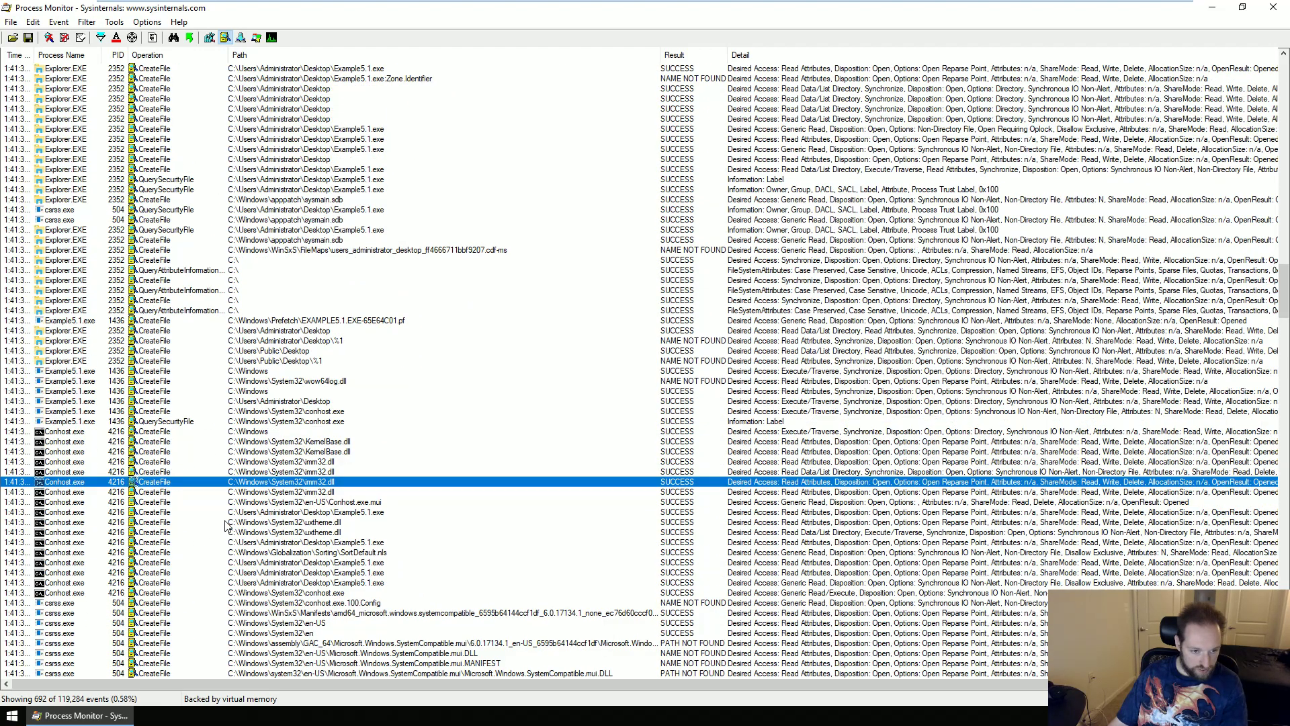
click(211, 421)
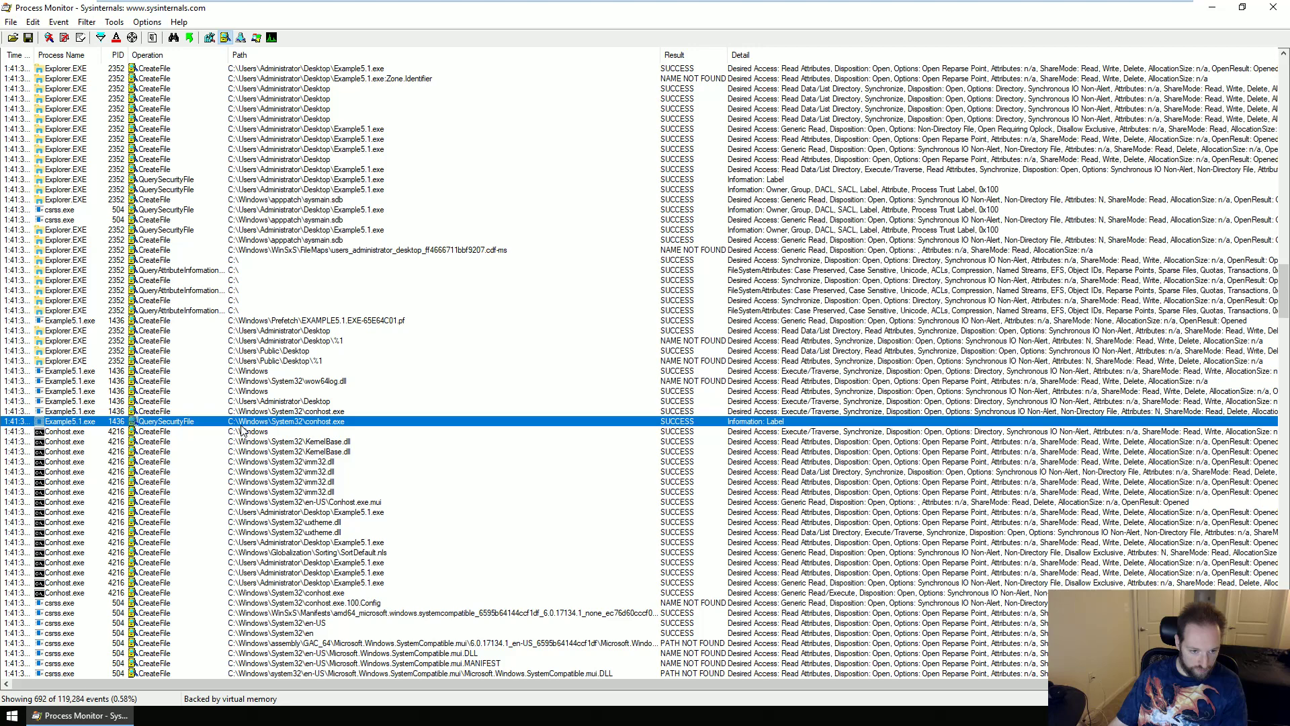
click(196, 412)
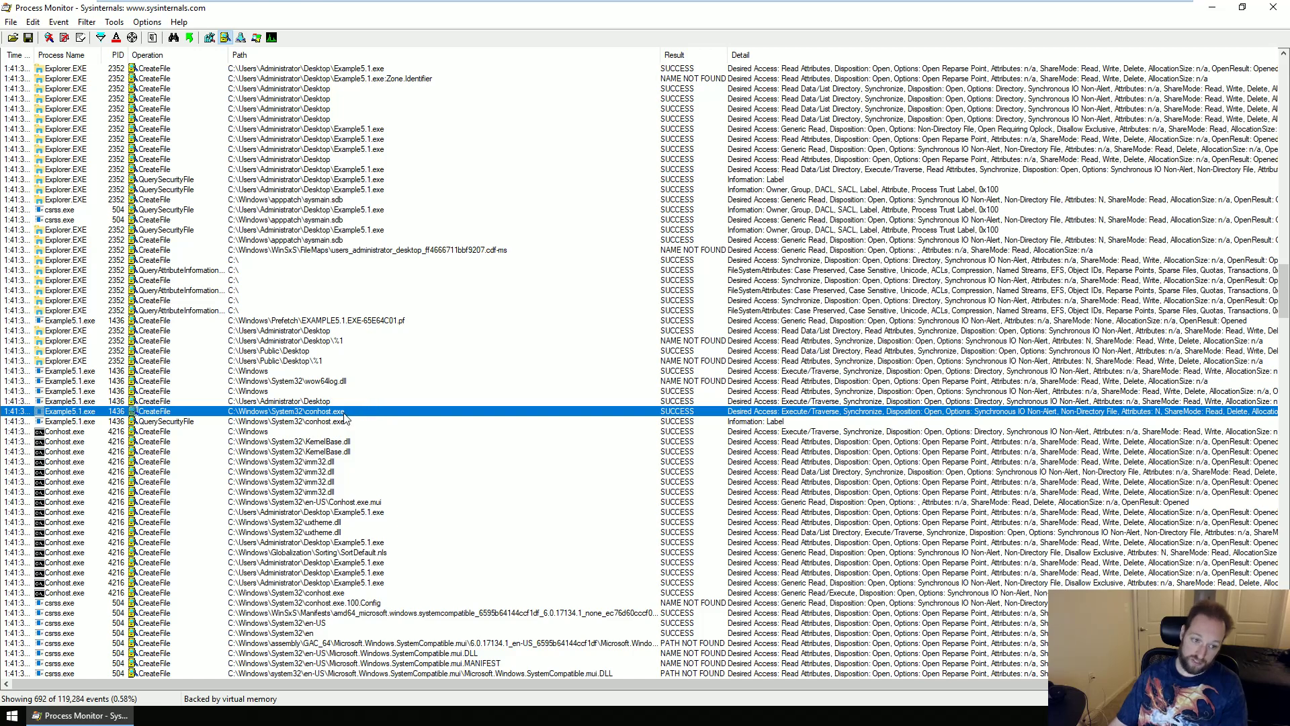
Examine Conhost.exe's CreateFile events on Example5.1.exe and the csrss.exe manifest lookups that follow them.
scroll(330, 420, down, 3)
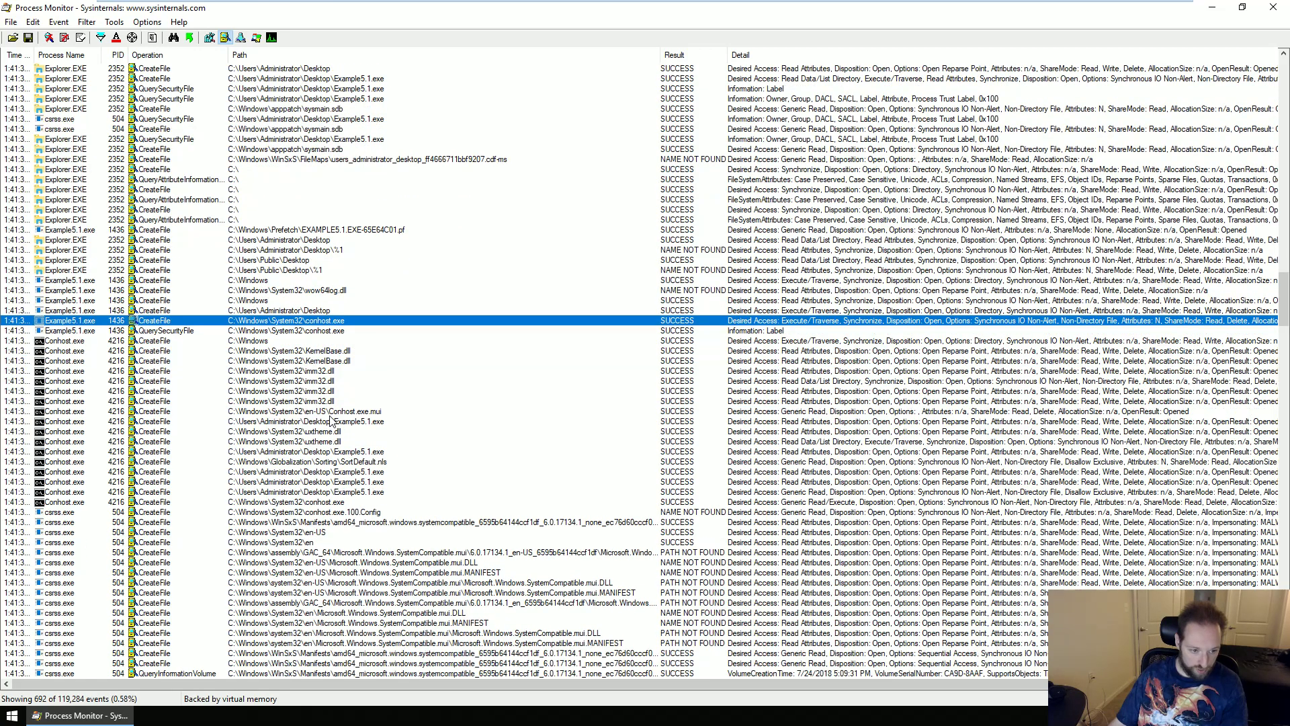
click(337, 453)
click(361, 481)
scroll(363, 484, down, 4)
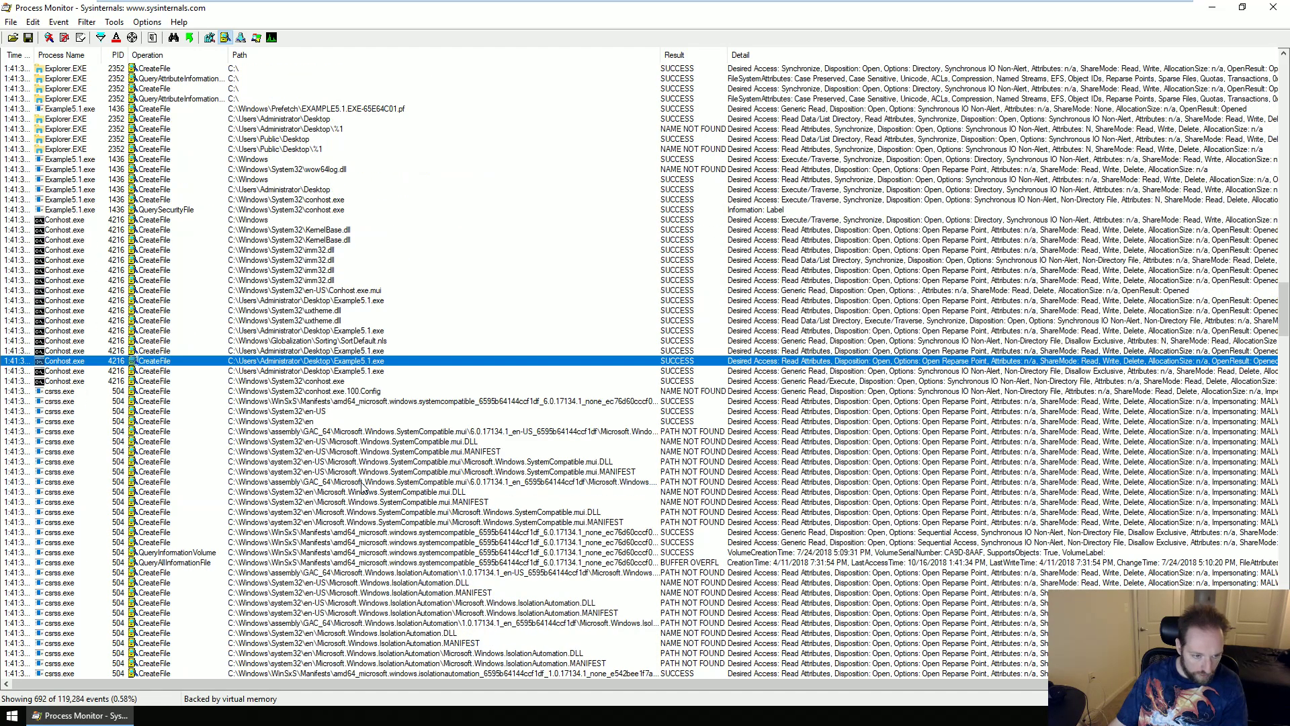
scroll(362, 484, down, 14)
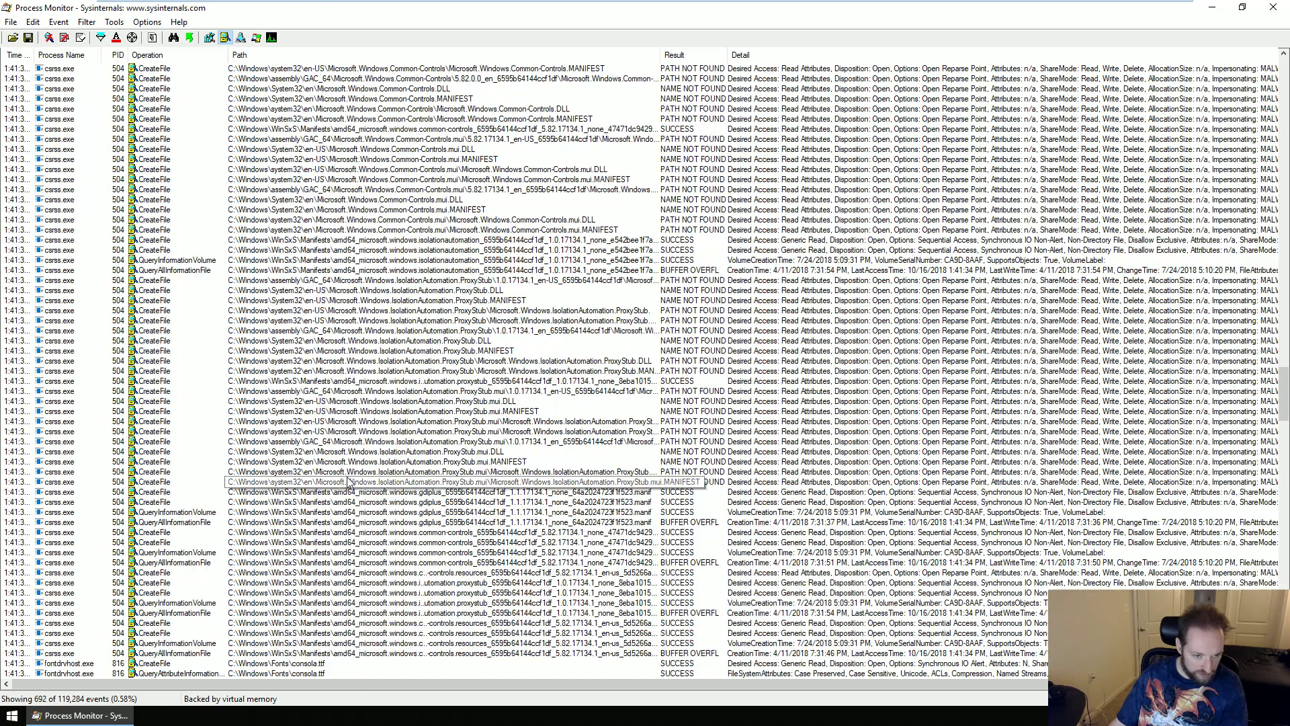
scroll(349, 481, down, 11)
Examine Conhost.exe's DLL accesses and the following file events of Example5.1.exe and cmd.exe.
click(308, 413)
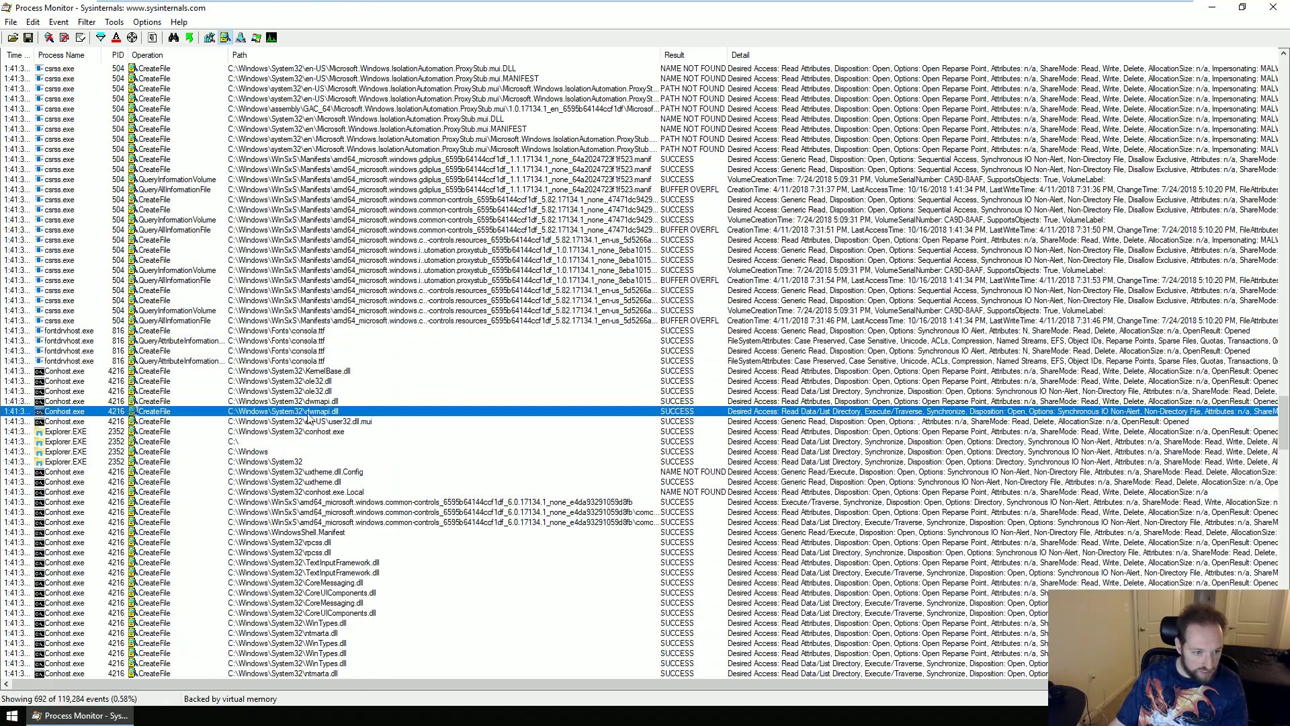
scroll(308, 423, down, 4)
click(311, 441)
scroll(314, 448, down, 5)
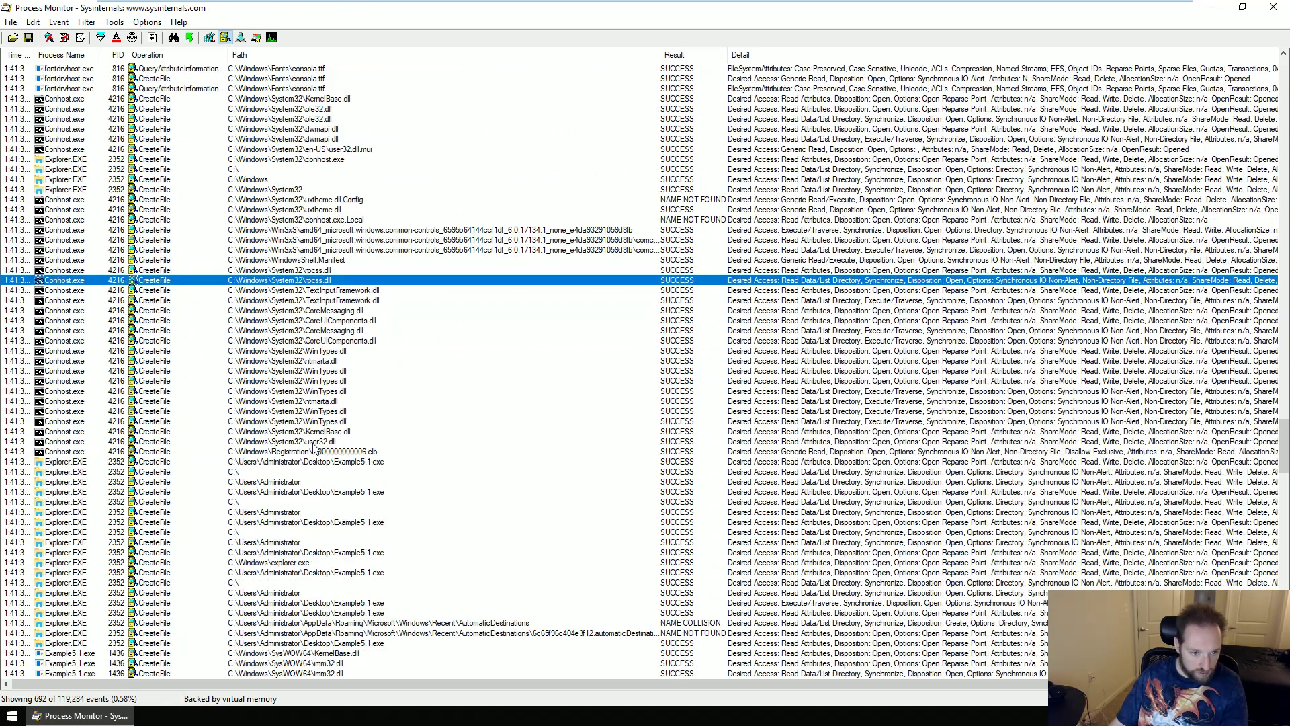
scroll(314, 449, down, 16)
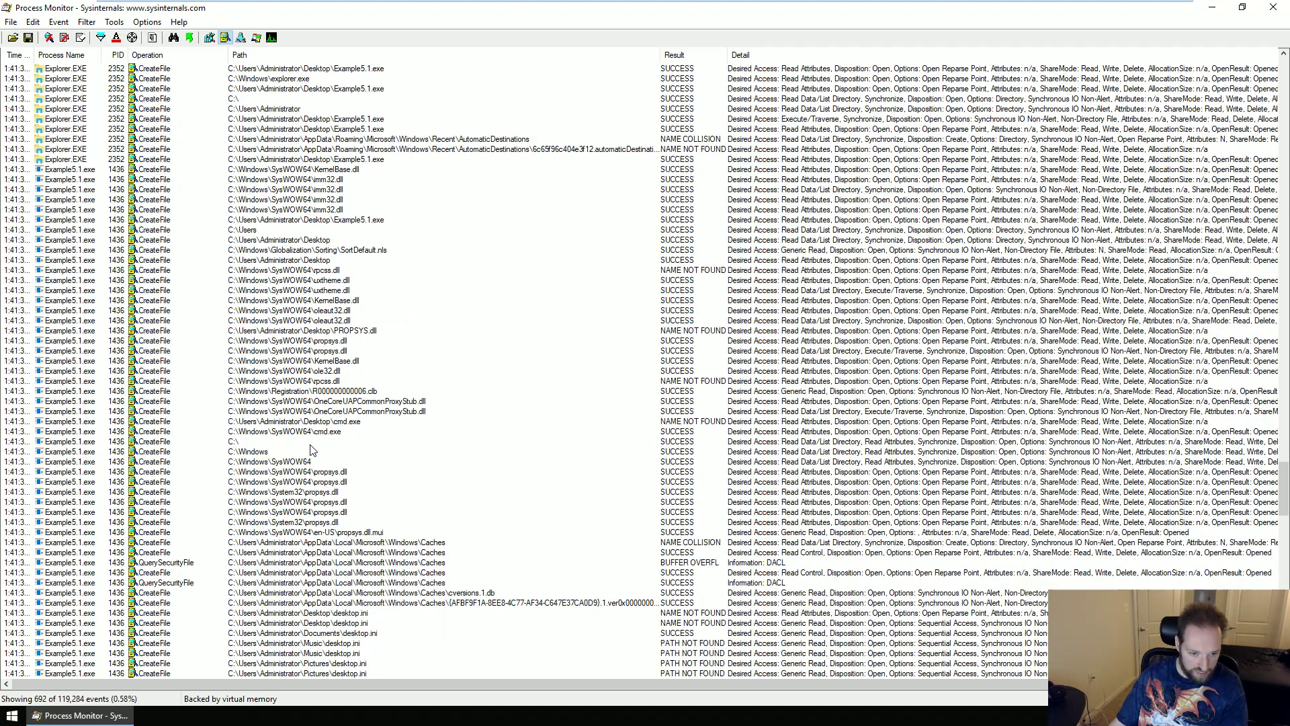
scroll(312, 452, down, 12)
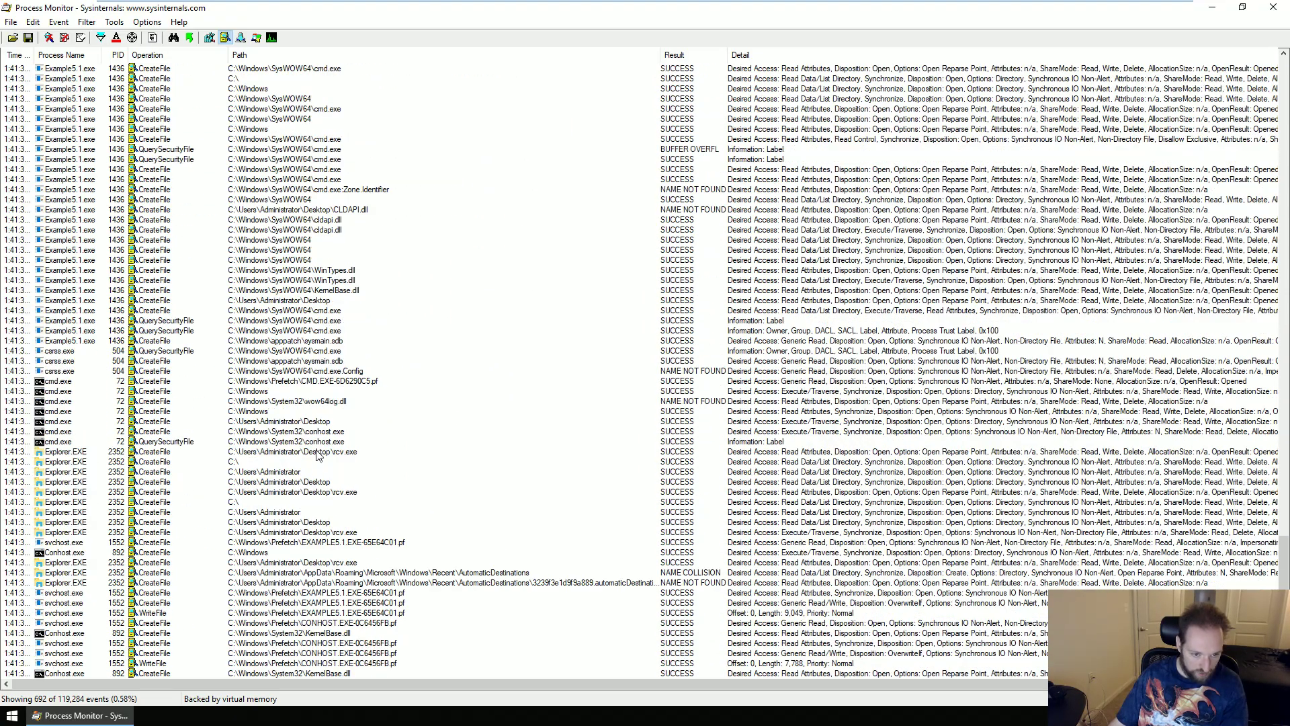
Examine cmd.exe's accesses to conhost.exe and the Explorer.EXE, svchost.exe and Conhost.exe file events that follow.
click(318, 431)
click(322, 441)
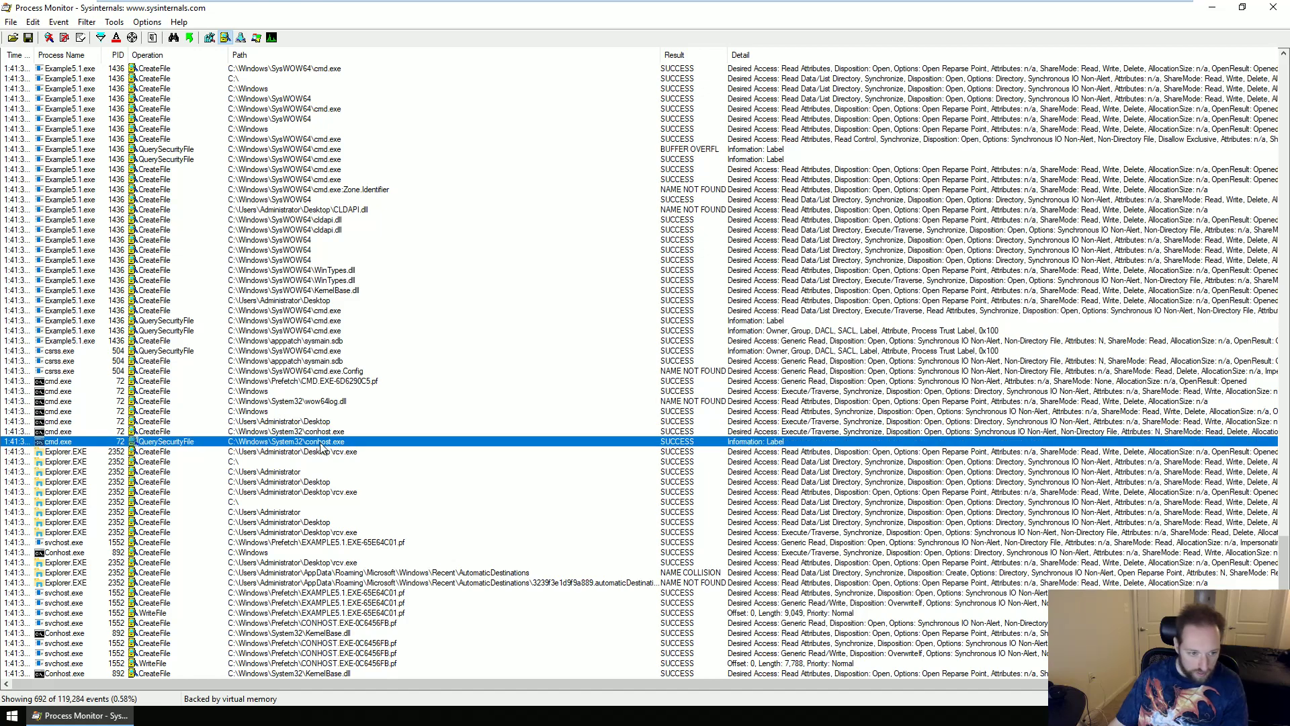
scroll(323, 449, down, 3)
click(327, 462)
scroll(333, 490, down, 8)
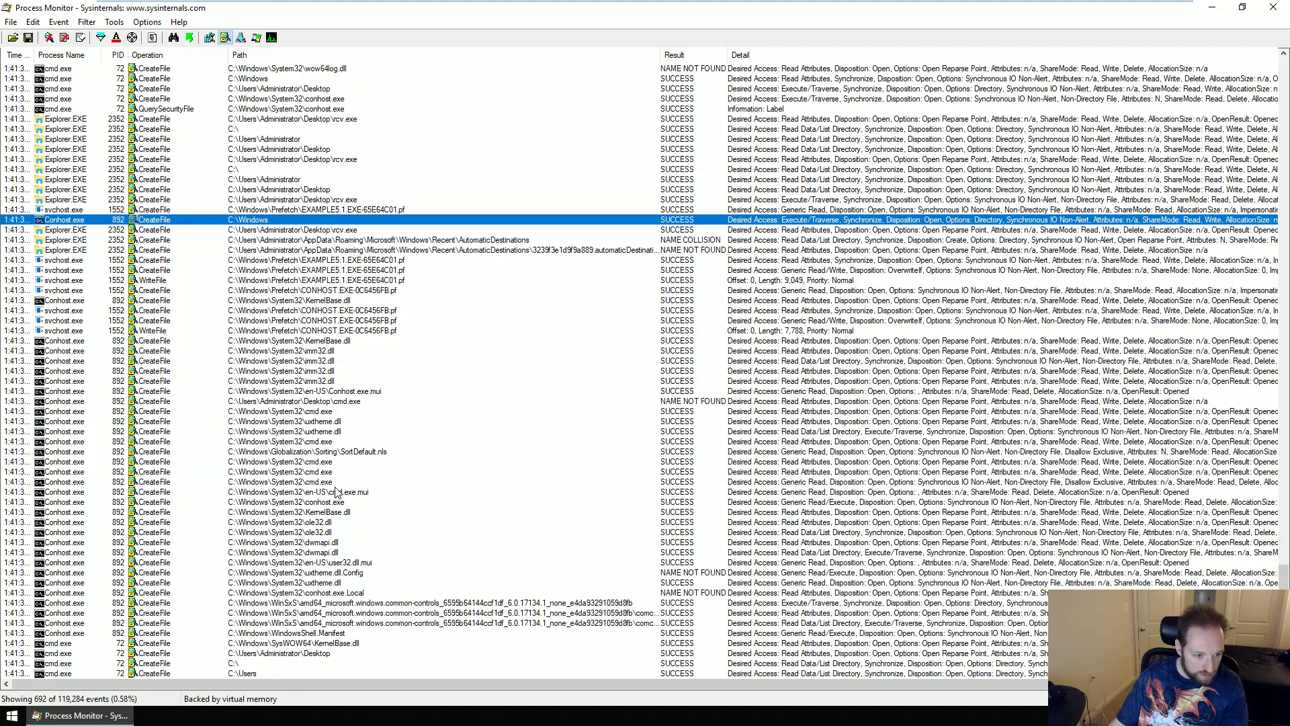
scroll(335, 491, down, 10)
Inspect cmd.exe's CreateFile events on Example5.1.exe on the Desktop and the svchost.exe prefetch events after them.
click(324, 442)
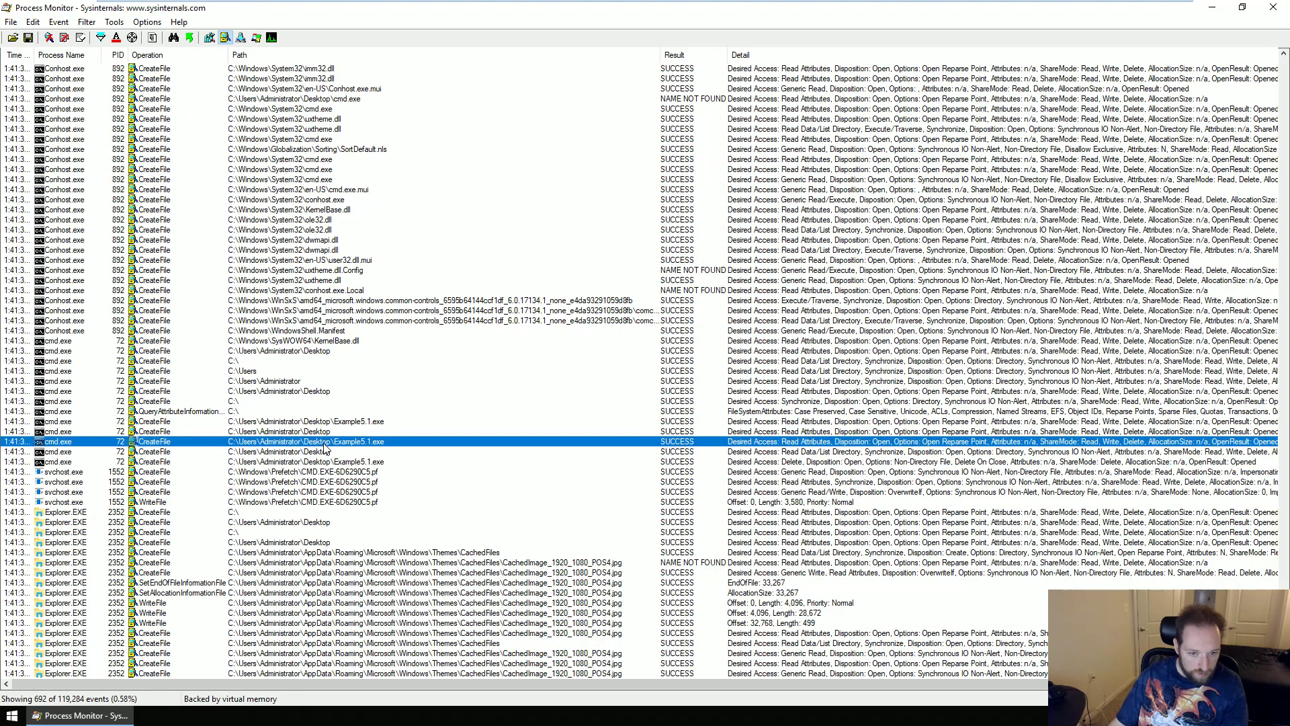
click(333, 462)
click(336, 481)
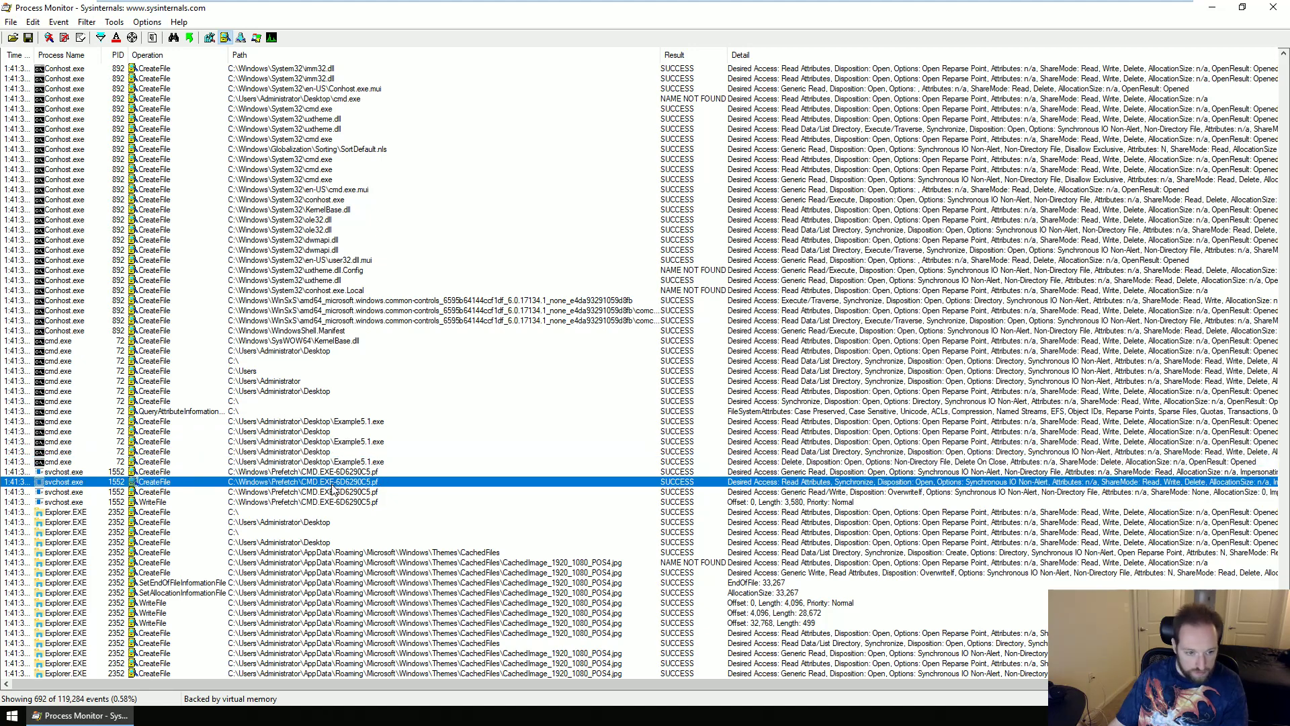
click(334, 451)
click(340, 442)
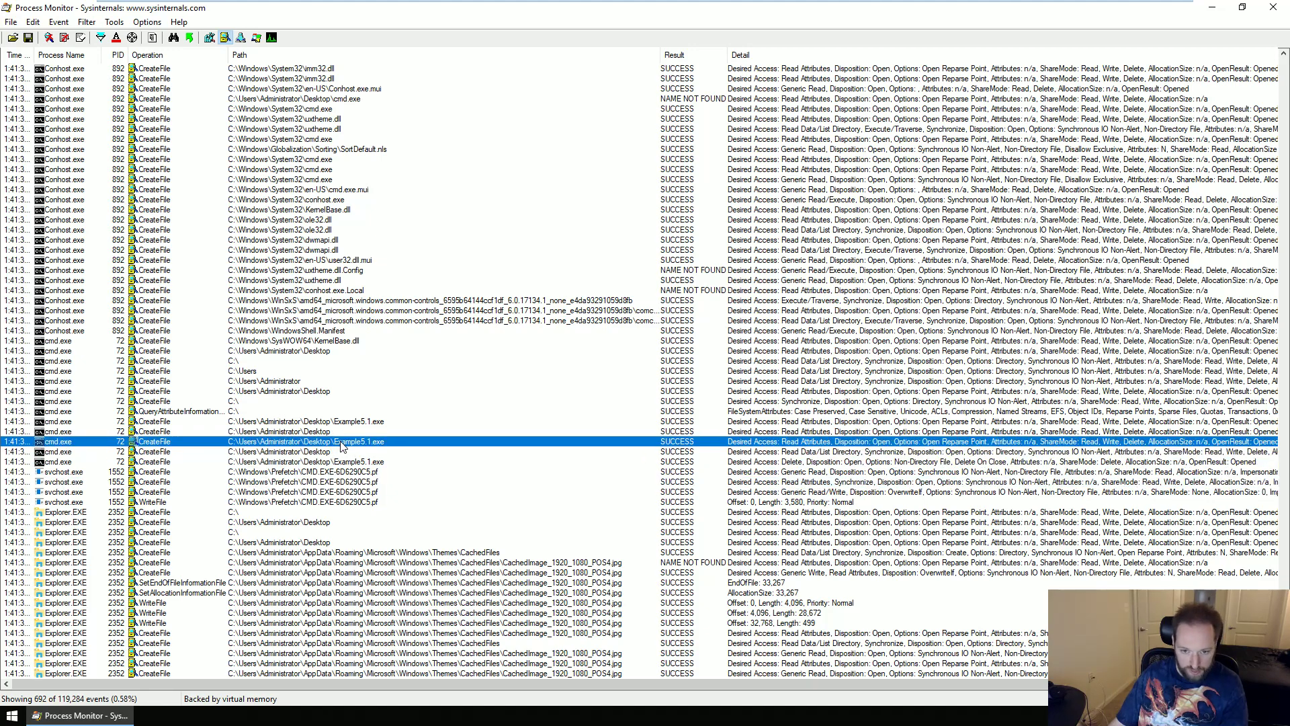
click(348, 422)
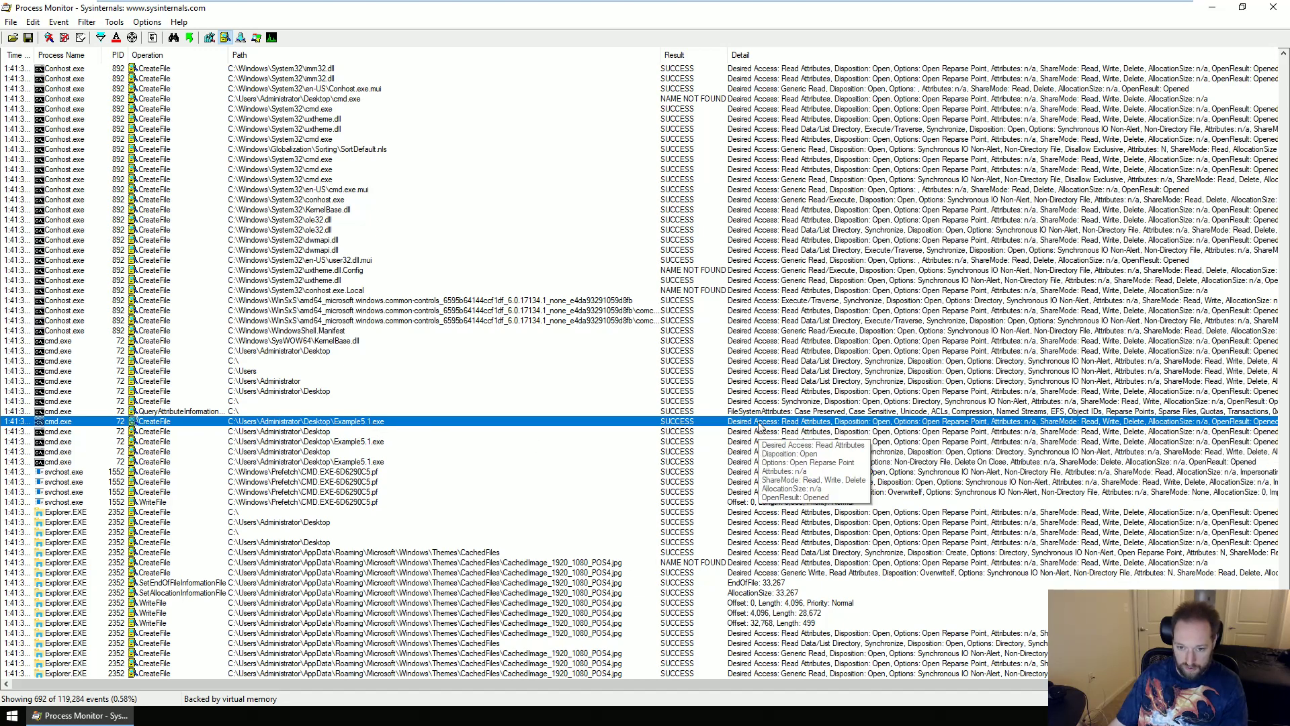
Check the access details of cmd.exe's last CreateFile event on Example5.1.exe and close Process Monitor.
scroll(471, 429, down, 3)
scroll(471, 428, down, 5)
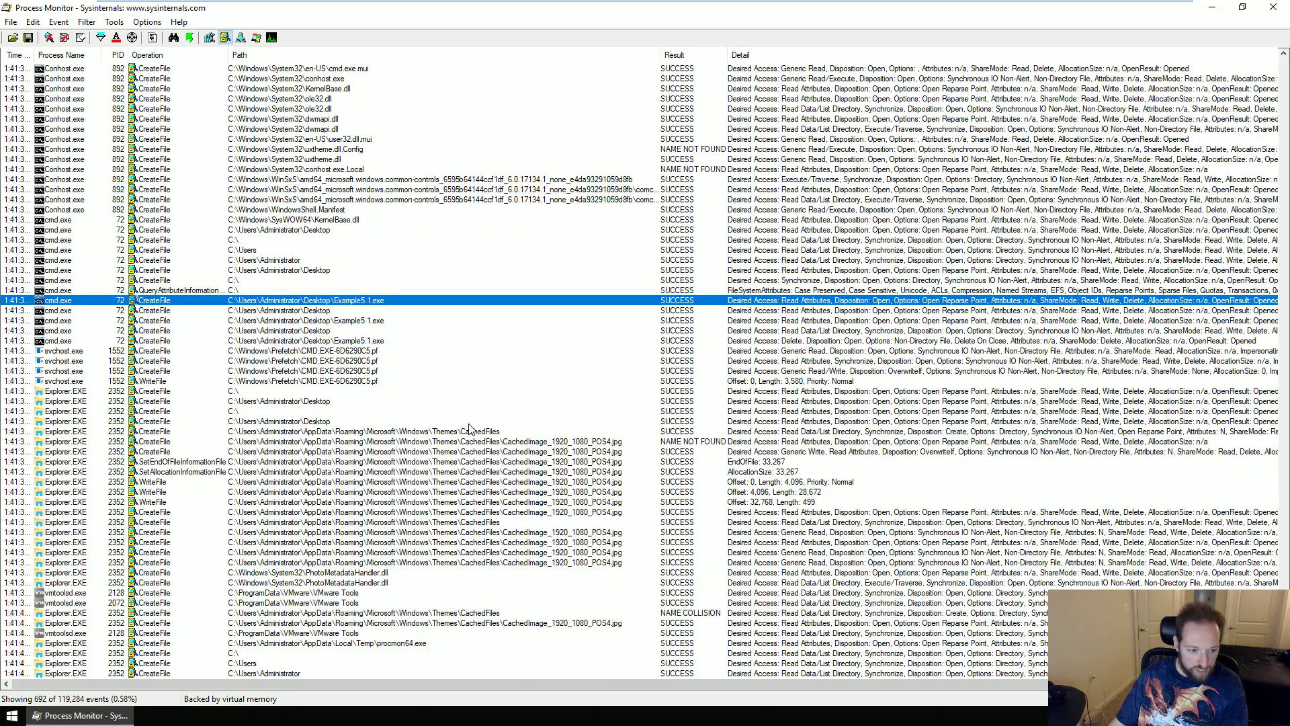
scroll(470, 433, up, 4)
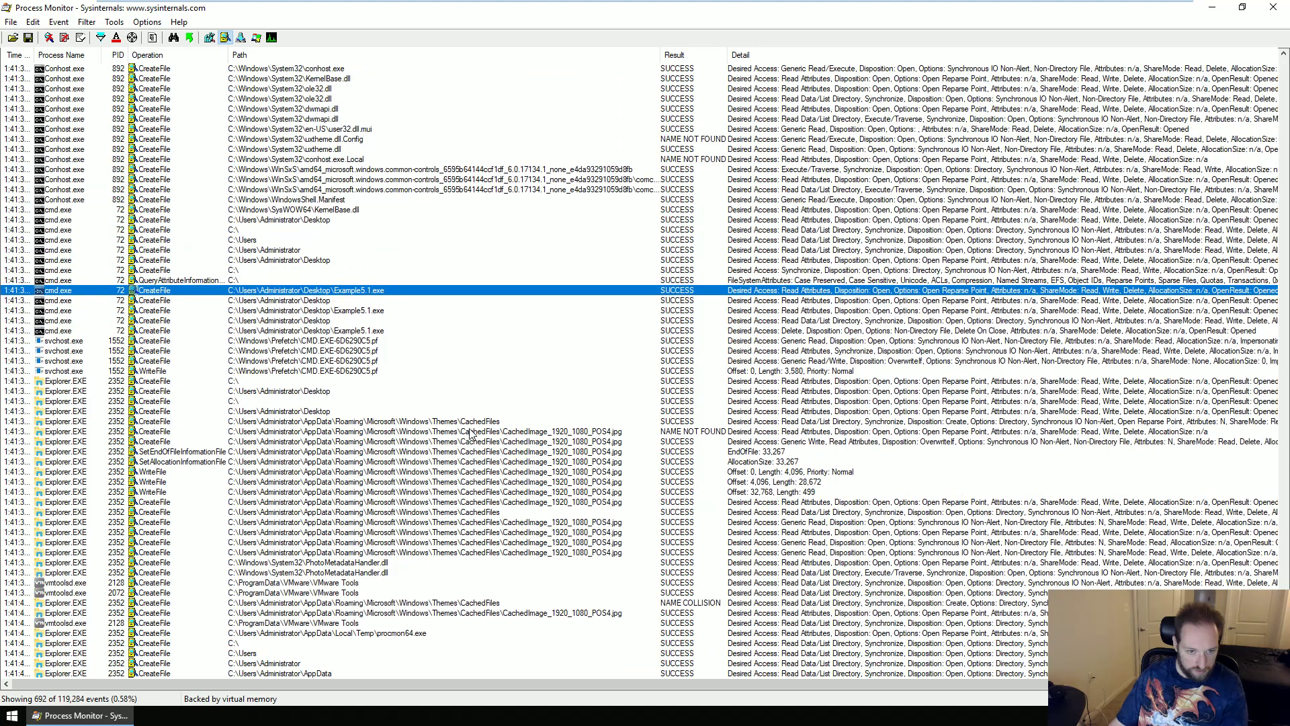
click(407, 331)
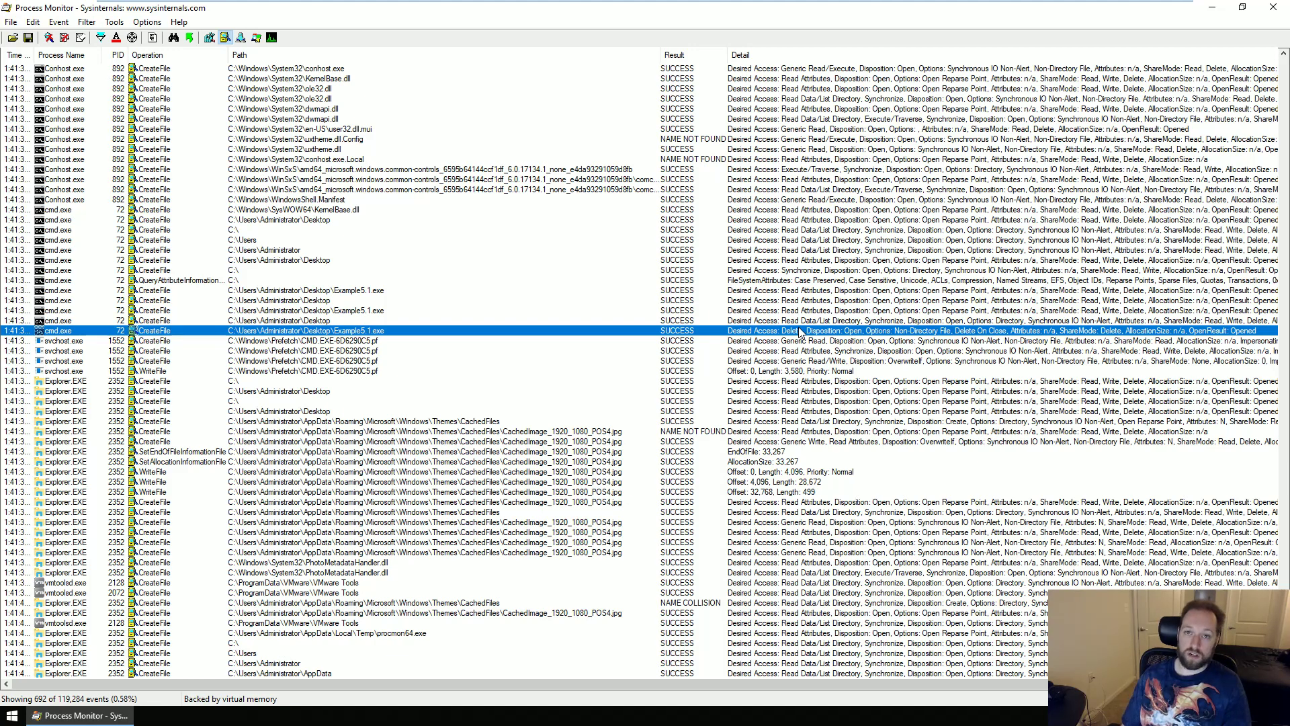
click(1273, 7)
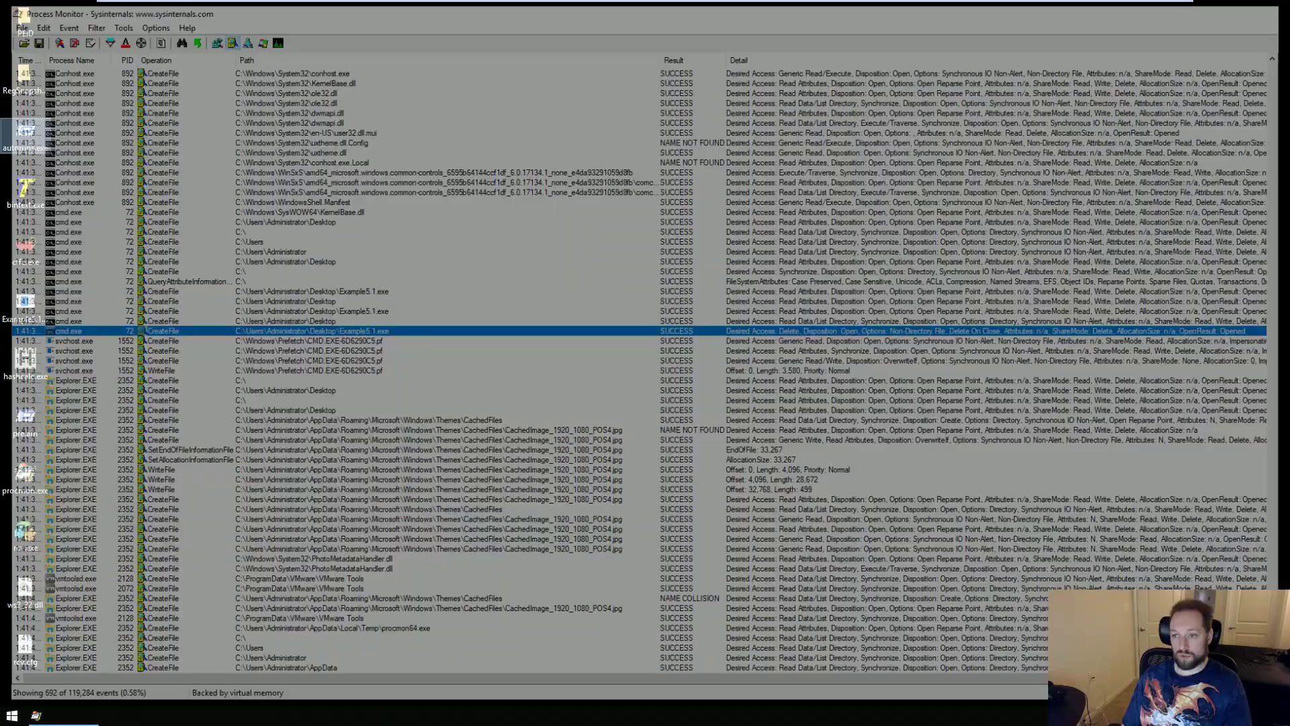